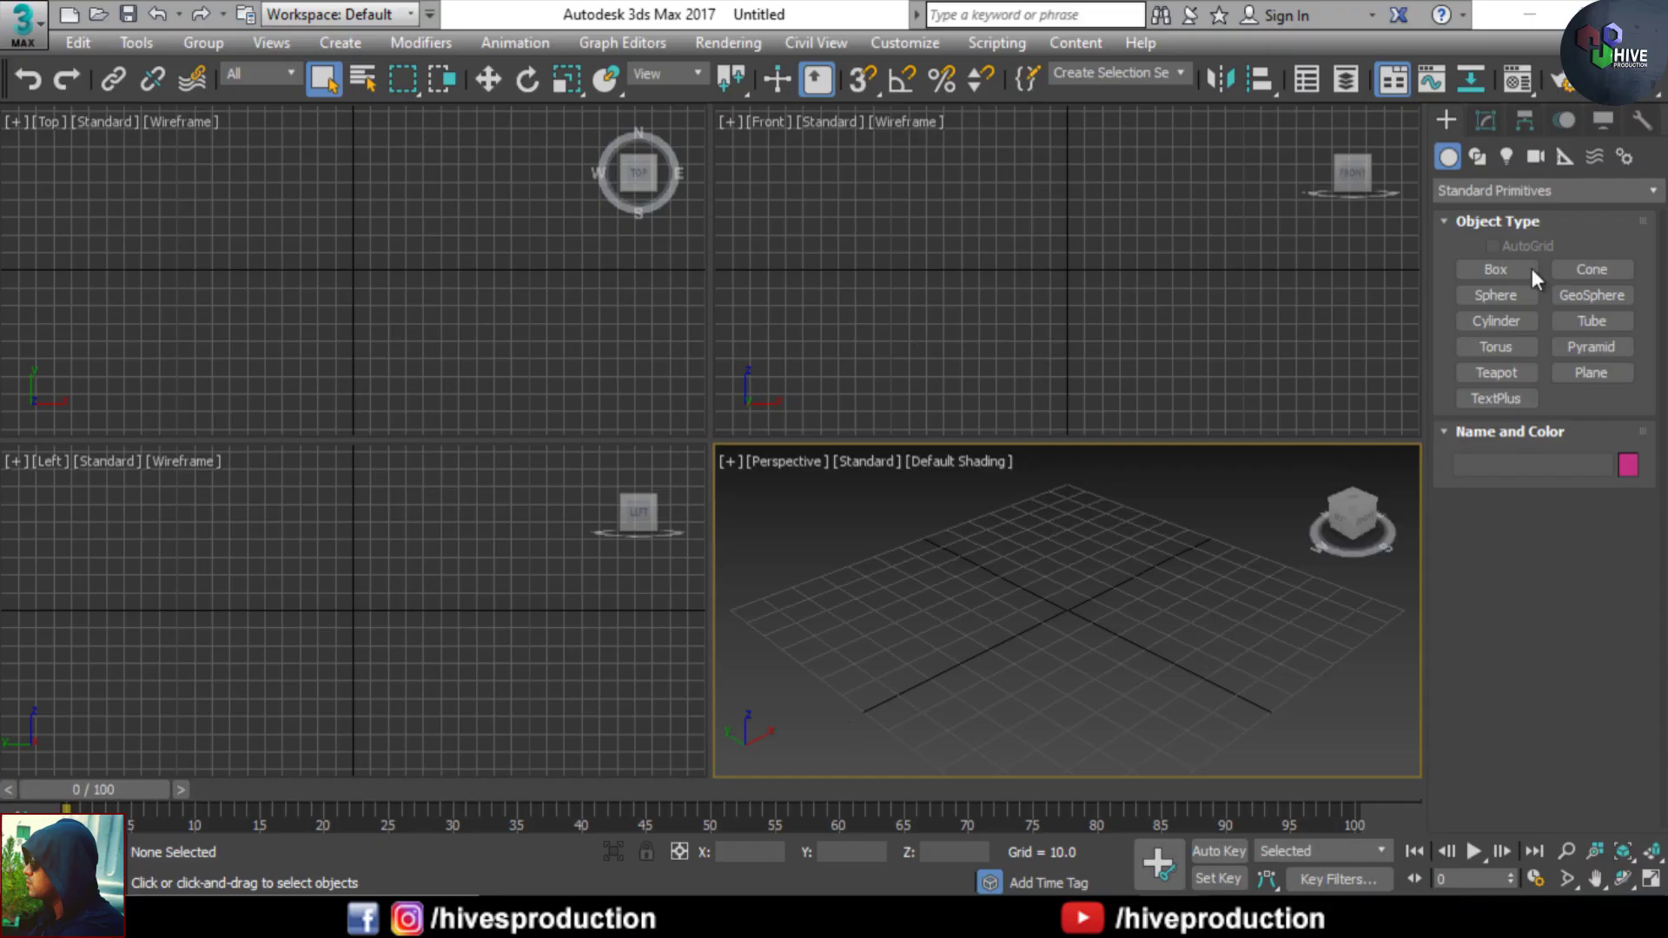
# - Draw a rectangle spline about 152 long and 81 wide in the Front view, centred near the origin
pyautogui.click(1478, 157)
pyautogui.click(1603, 296)
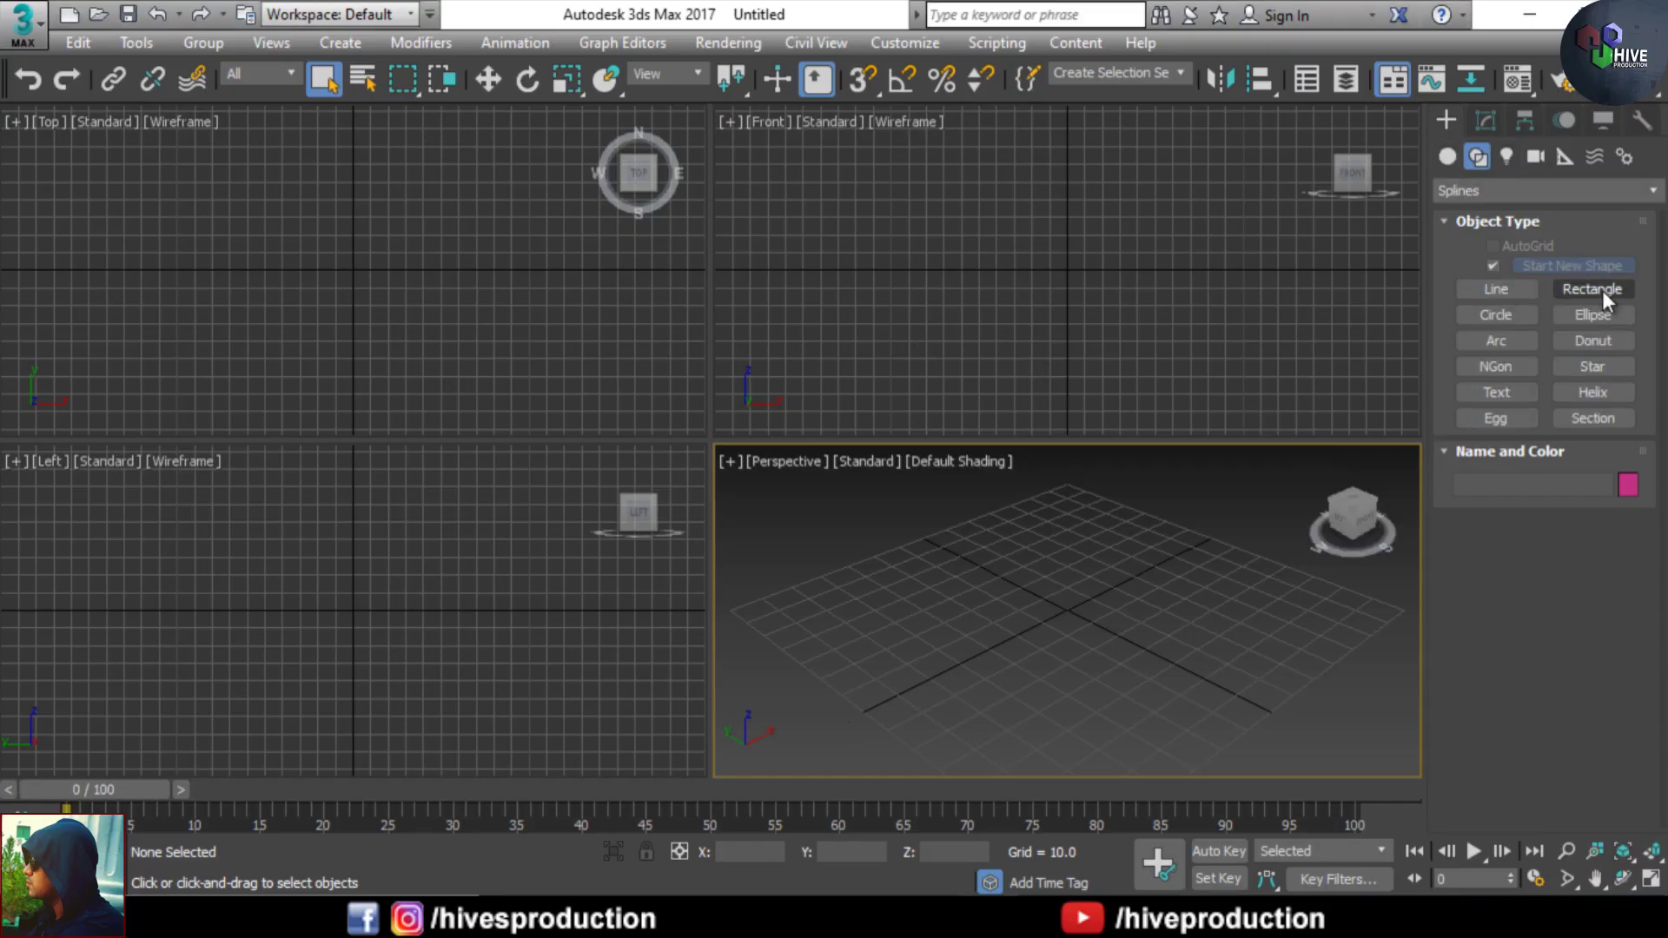
pyautogui.moveTo(992, 146); pyautogui.dragTo(1093, 360)
pyautogui.scroll(-3, 1038, 625)
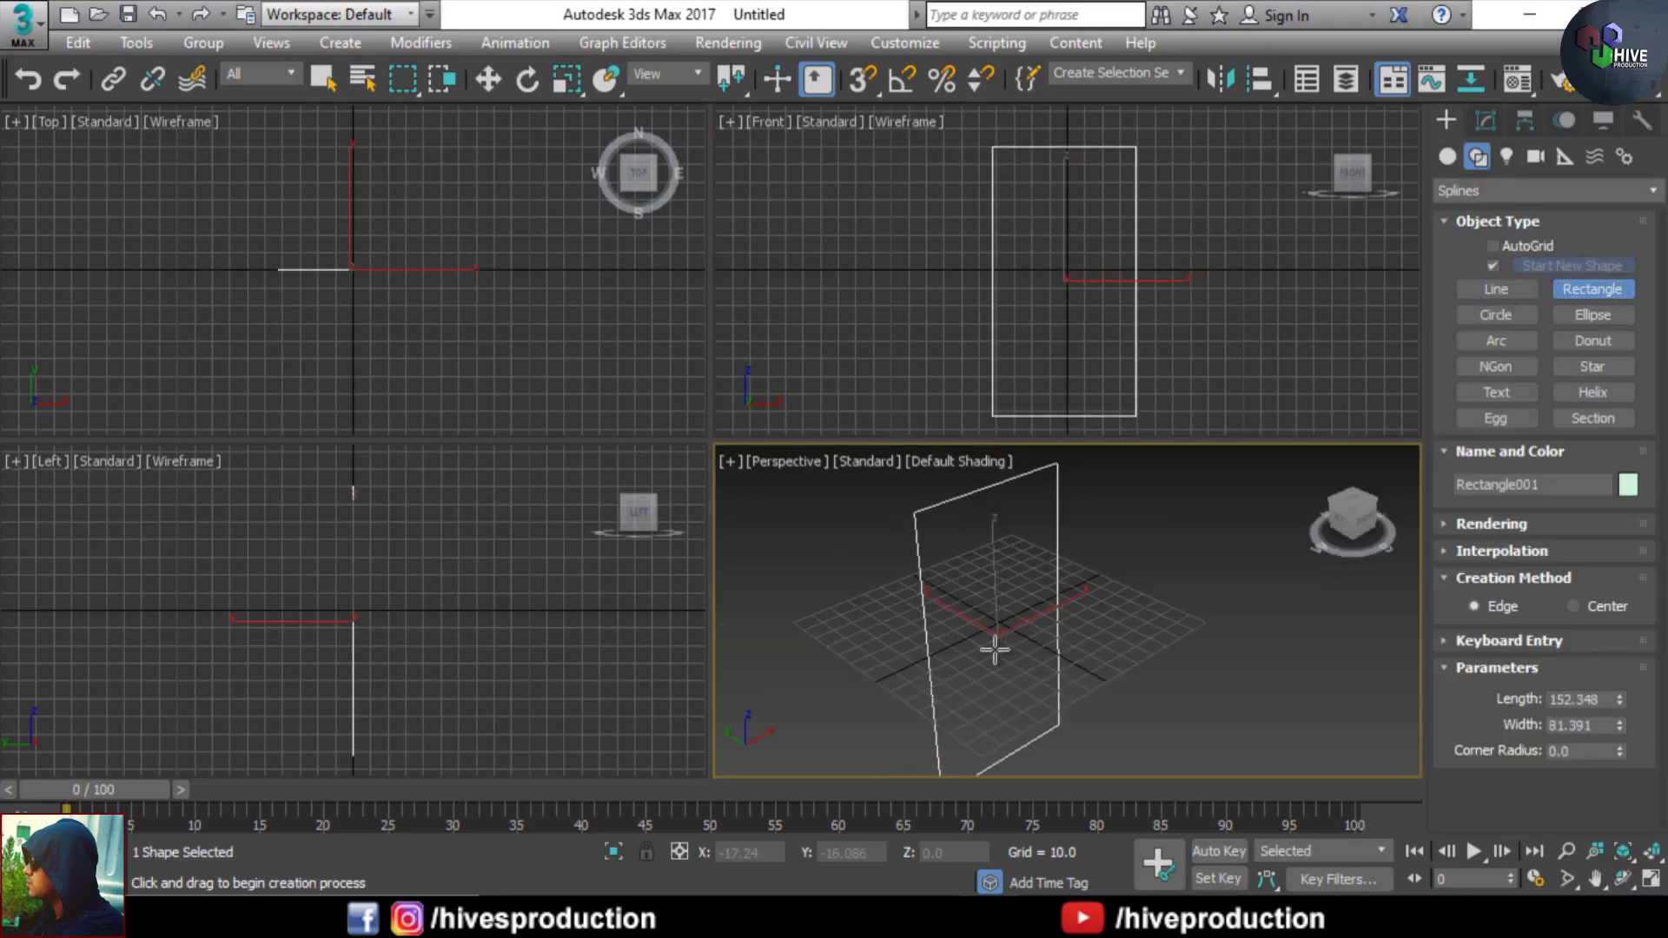
# - Hide the perspective grid and convert the rectangle to an editable spline
pyautogui.hotkey('alt', 'w')
pyautogui.keyDown('alt'); pyautogui.moveTo(993, 643); pyautogui.dragTo(663, 603, button='middle'); pyautogui.keyUp('alt')
pyautogui.scroll(-5, 744, 513)
pyautogui.press('g')
pyautogui.moveTo(674, 521); pyautogui.dragTo(747, 512, button='middle')
pyautogui.rightClick(747, 512)
pyautogui.rightClick(747, 517)
pyautogui.moveTo(781, 740)
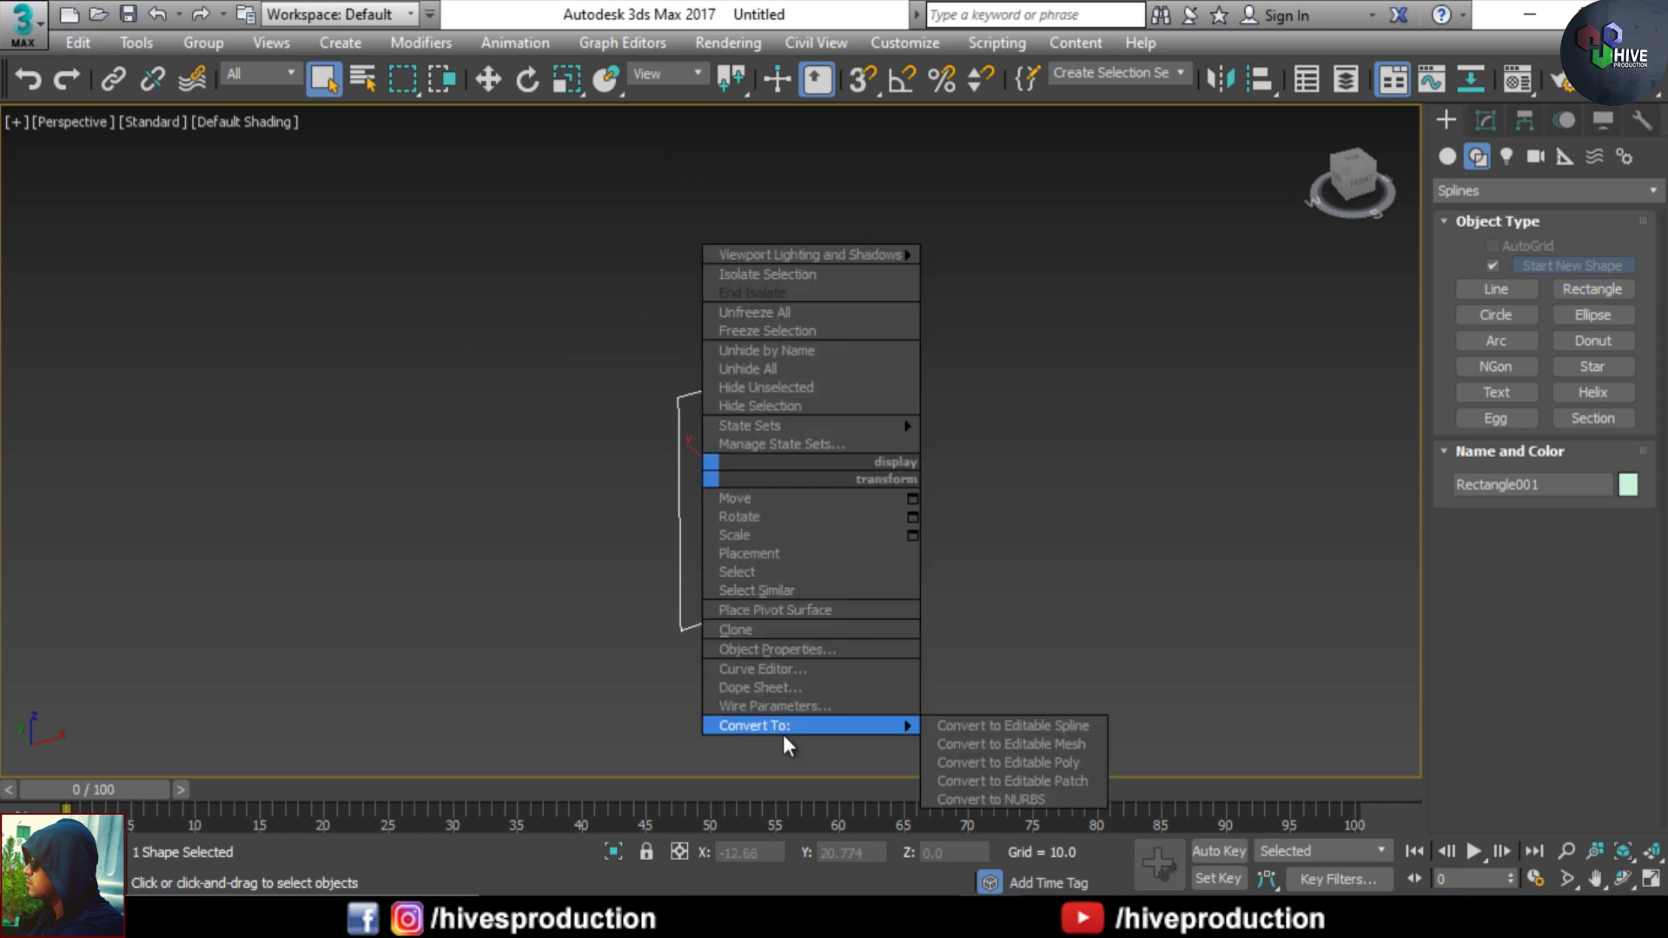
pyautogui.click(1030, 727)
# - Fillet all four corner vertices of the rectangle spline to give it small rounded corners
pyautogui.press('1')
pyautogui.hotkey('ctrl', 'a')
pyautogui.scroll(-10, 1512, 775)
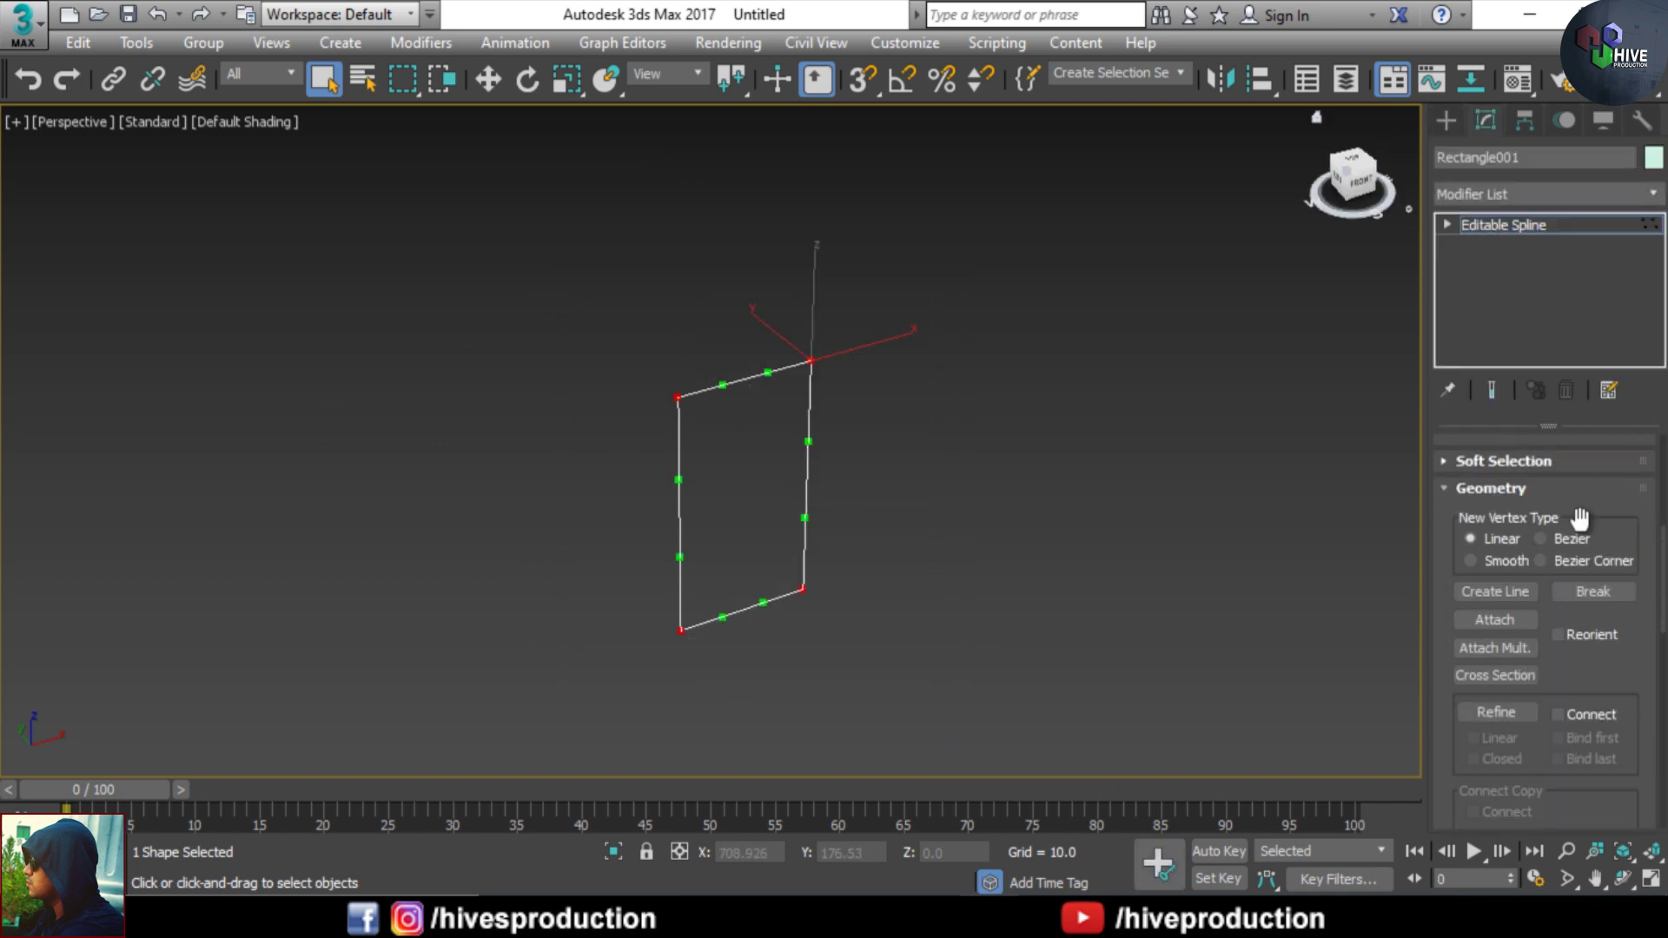
pyautogui.hotkey('alt', 'w')
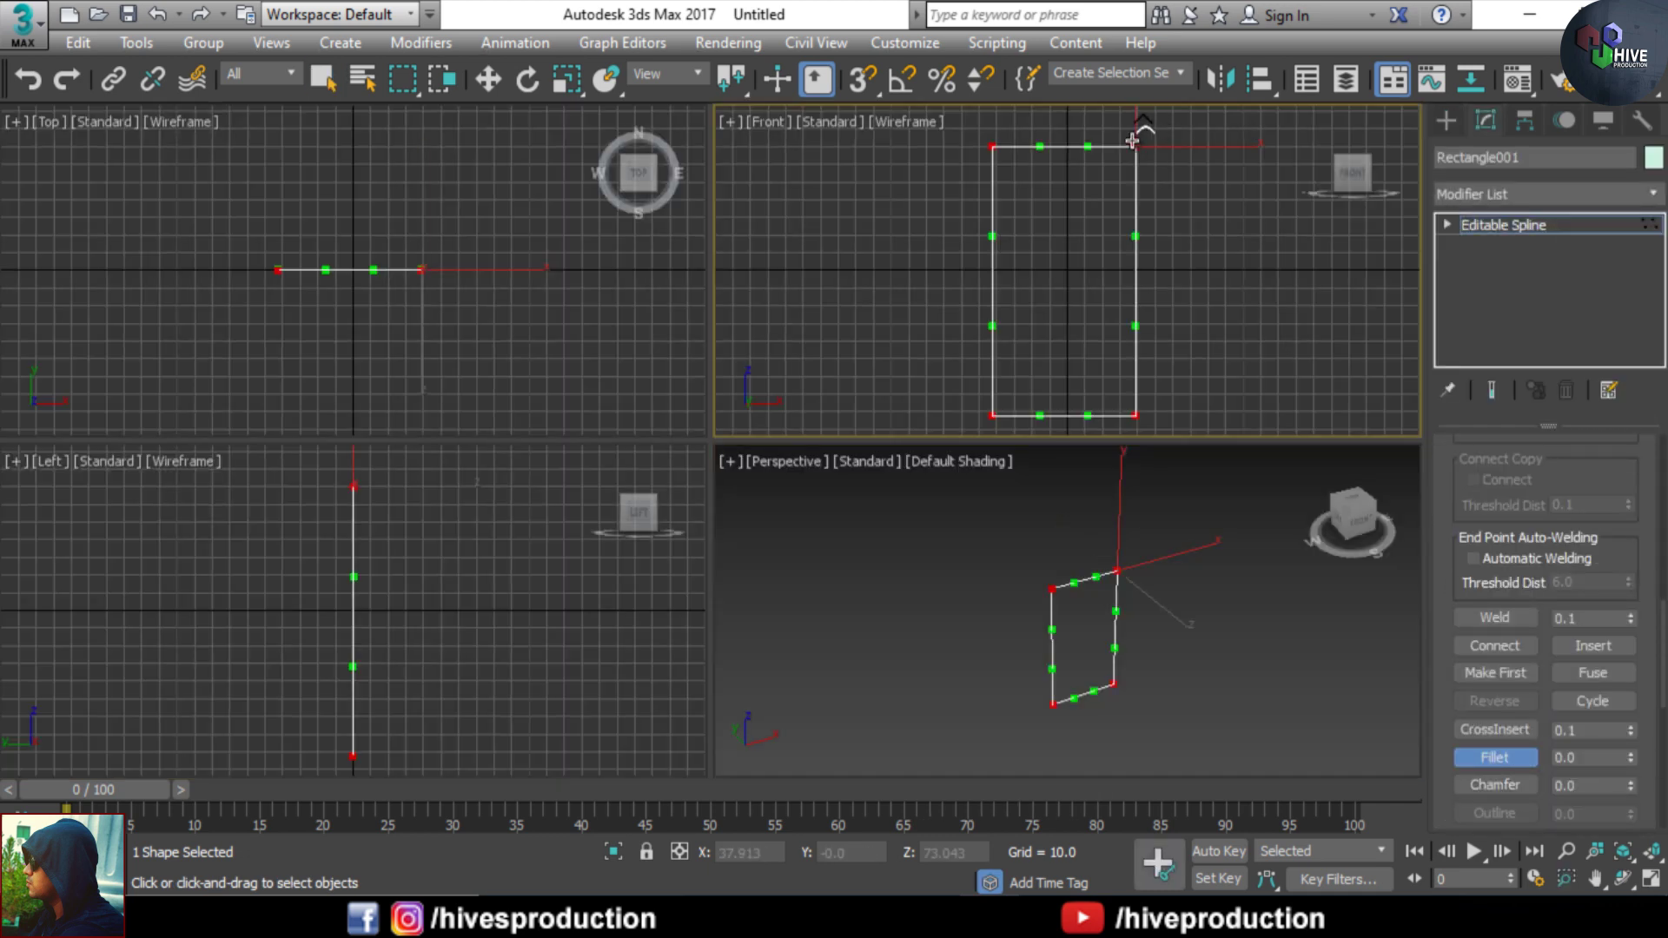
pyautogui.click(1502, 224)
pyautogui.click(1056, 616)
pyautogui.press('w')
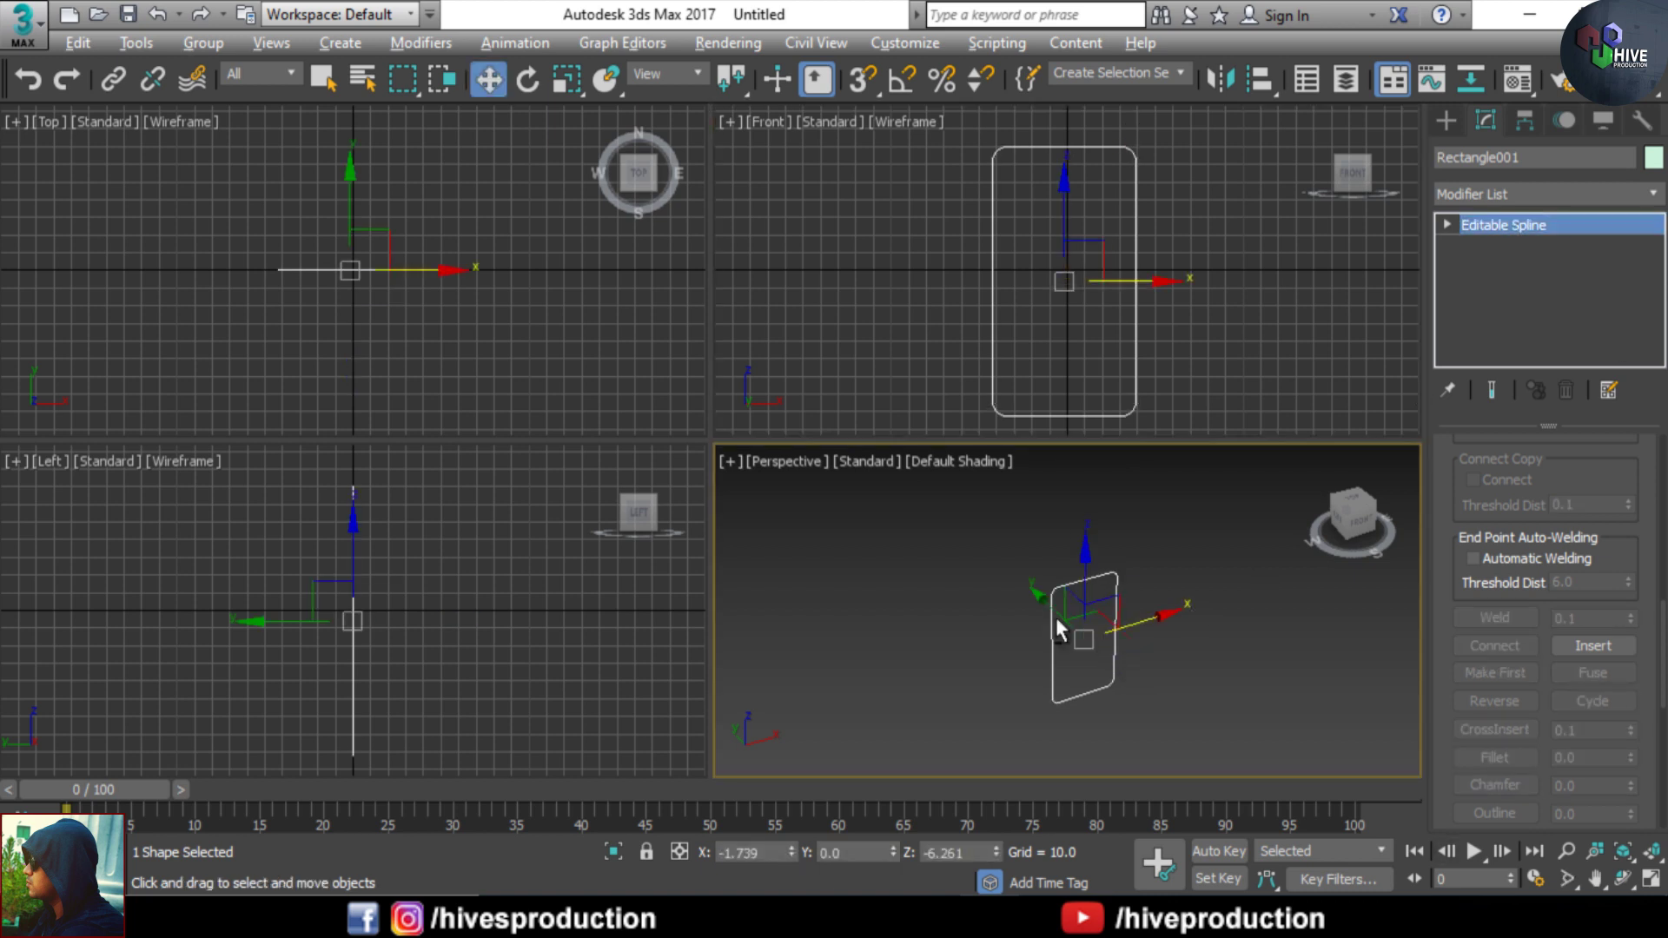
# - Add an Extrude modifier to the rounded rectangle and give it an amount of about 4
pyautogui.hotkey('alt', 'w')
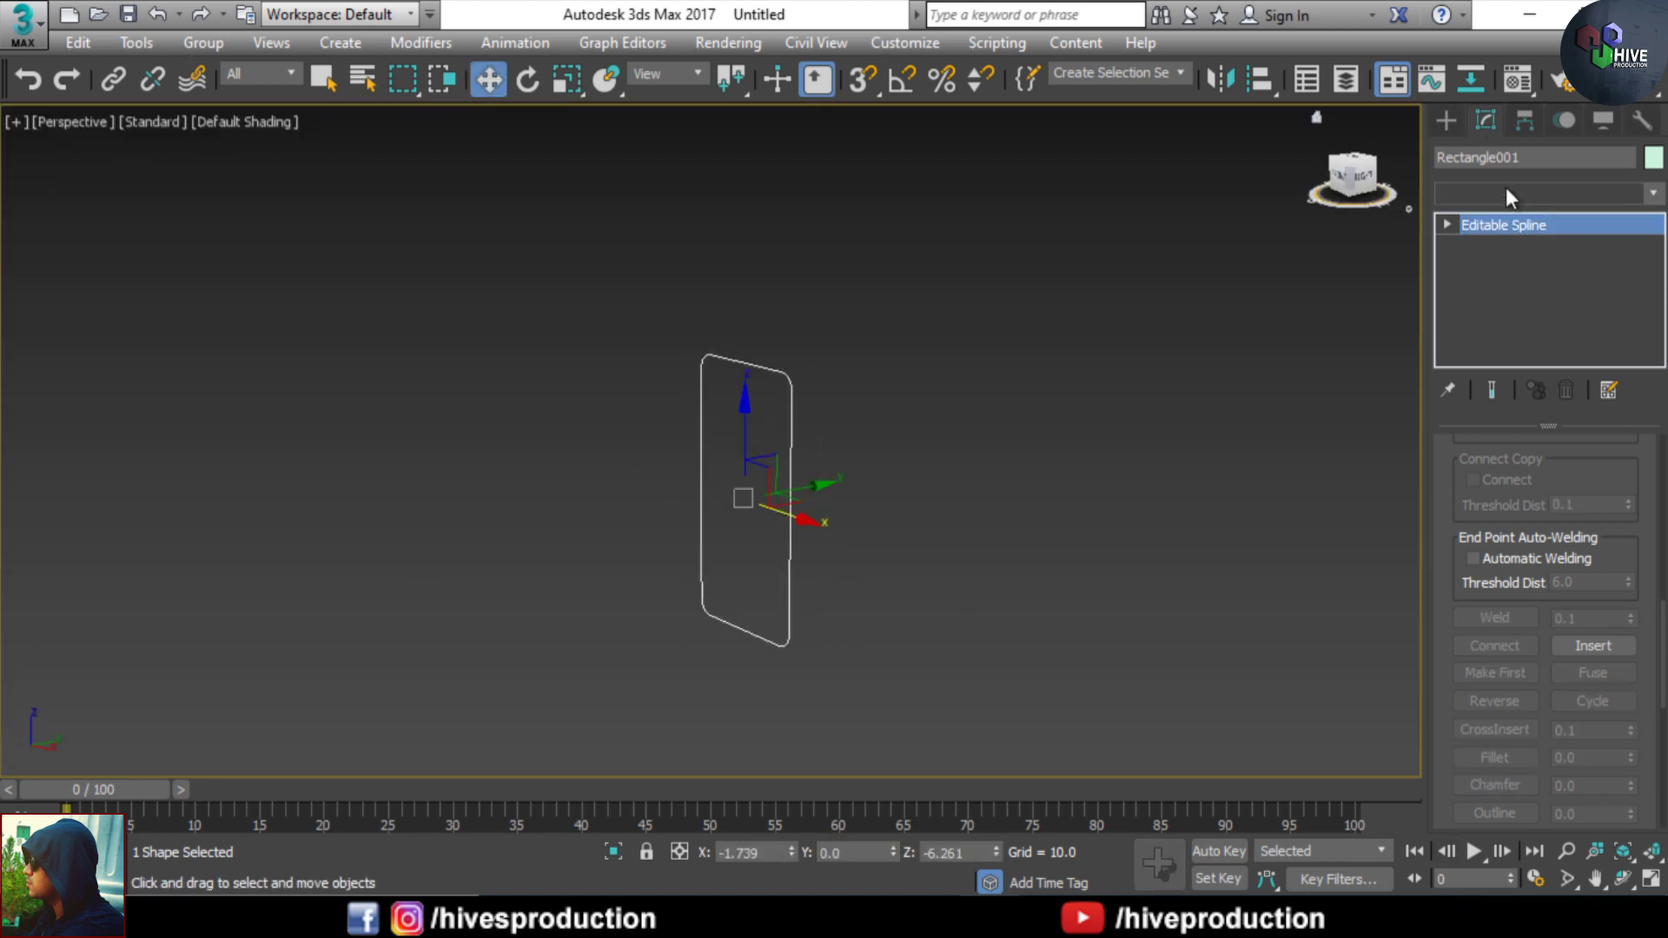
pyautogui.click(1520, 192)
pyautogui.scroll(-5, 1541, 261)
pyautogui.click(1489, 325)
pyautogui.scroll(6, 820, 430)
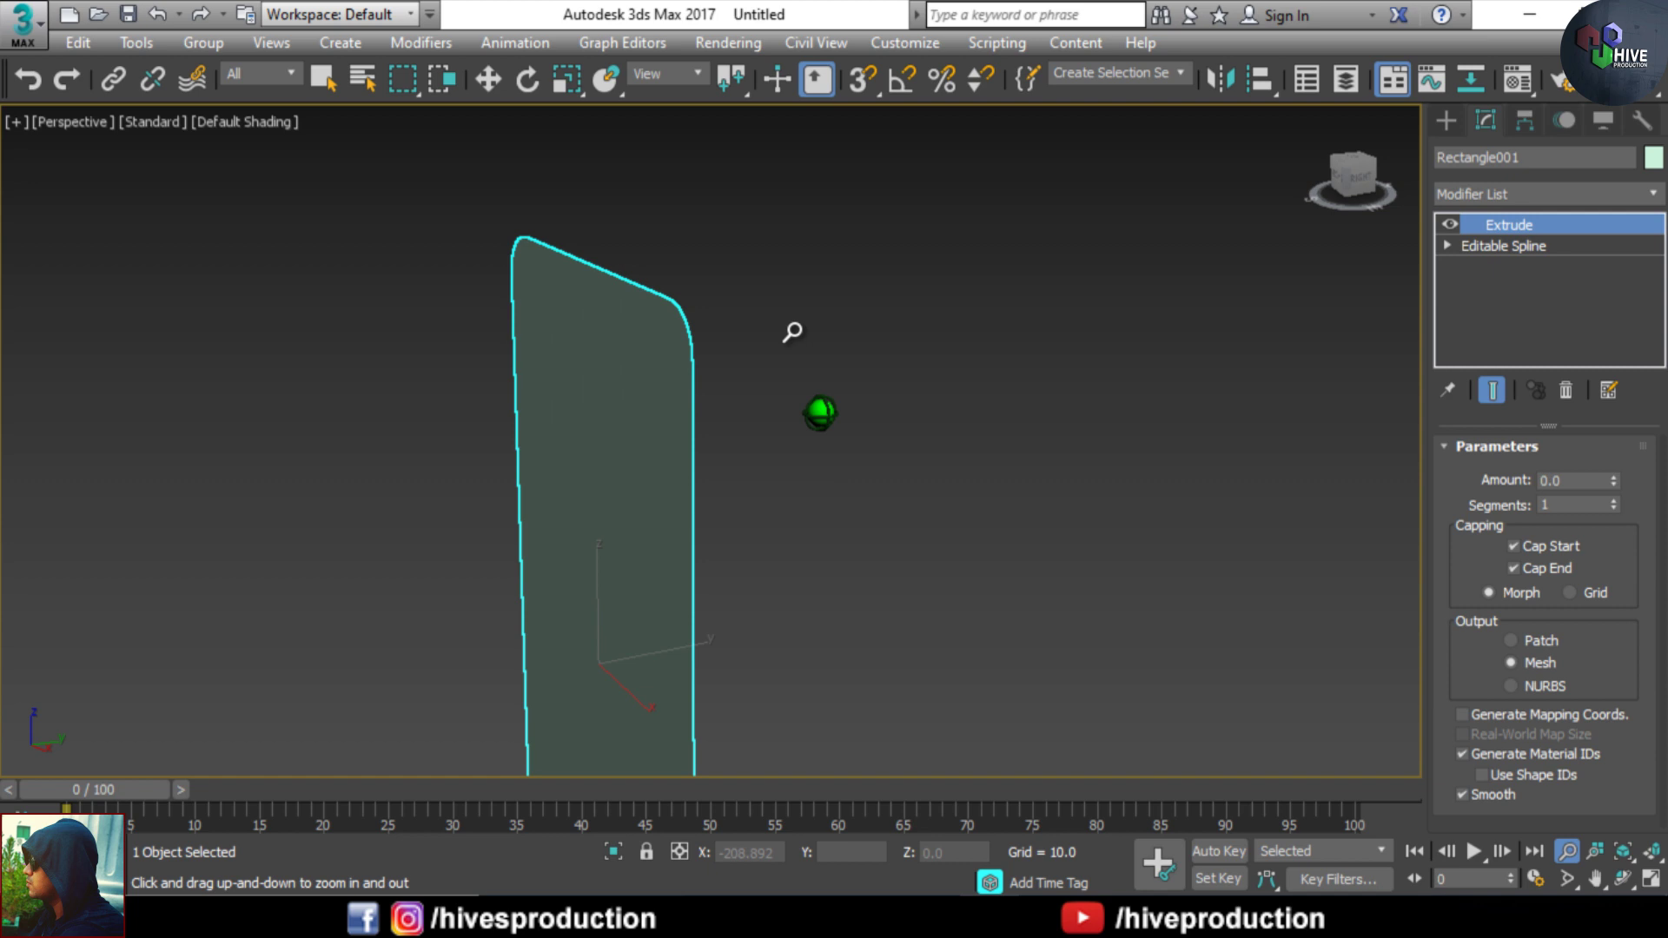
pyautogui.moveTo(1613, 477); pyautogui.dragTo(1617, 465)
# - Set the rounded rectangle's extrusion amount to 6
pyautogui.hotkey('alt', 'w')
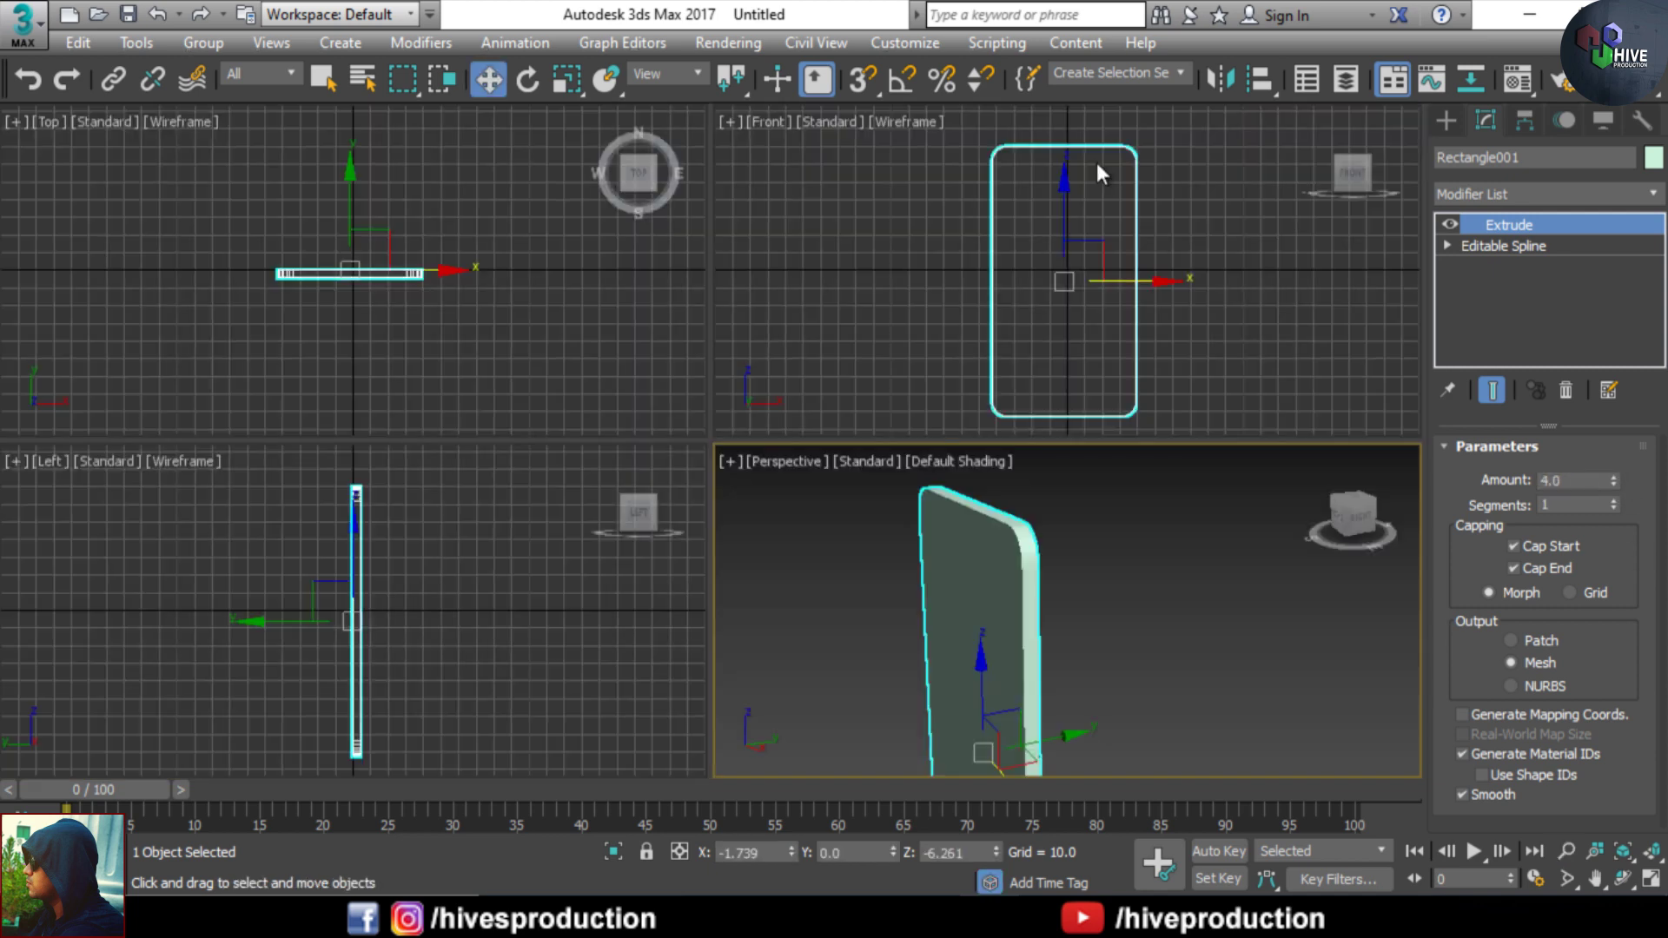
pyautogui.click(370, 618)
pyautogui.hotkey('alt', 'w')
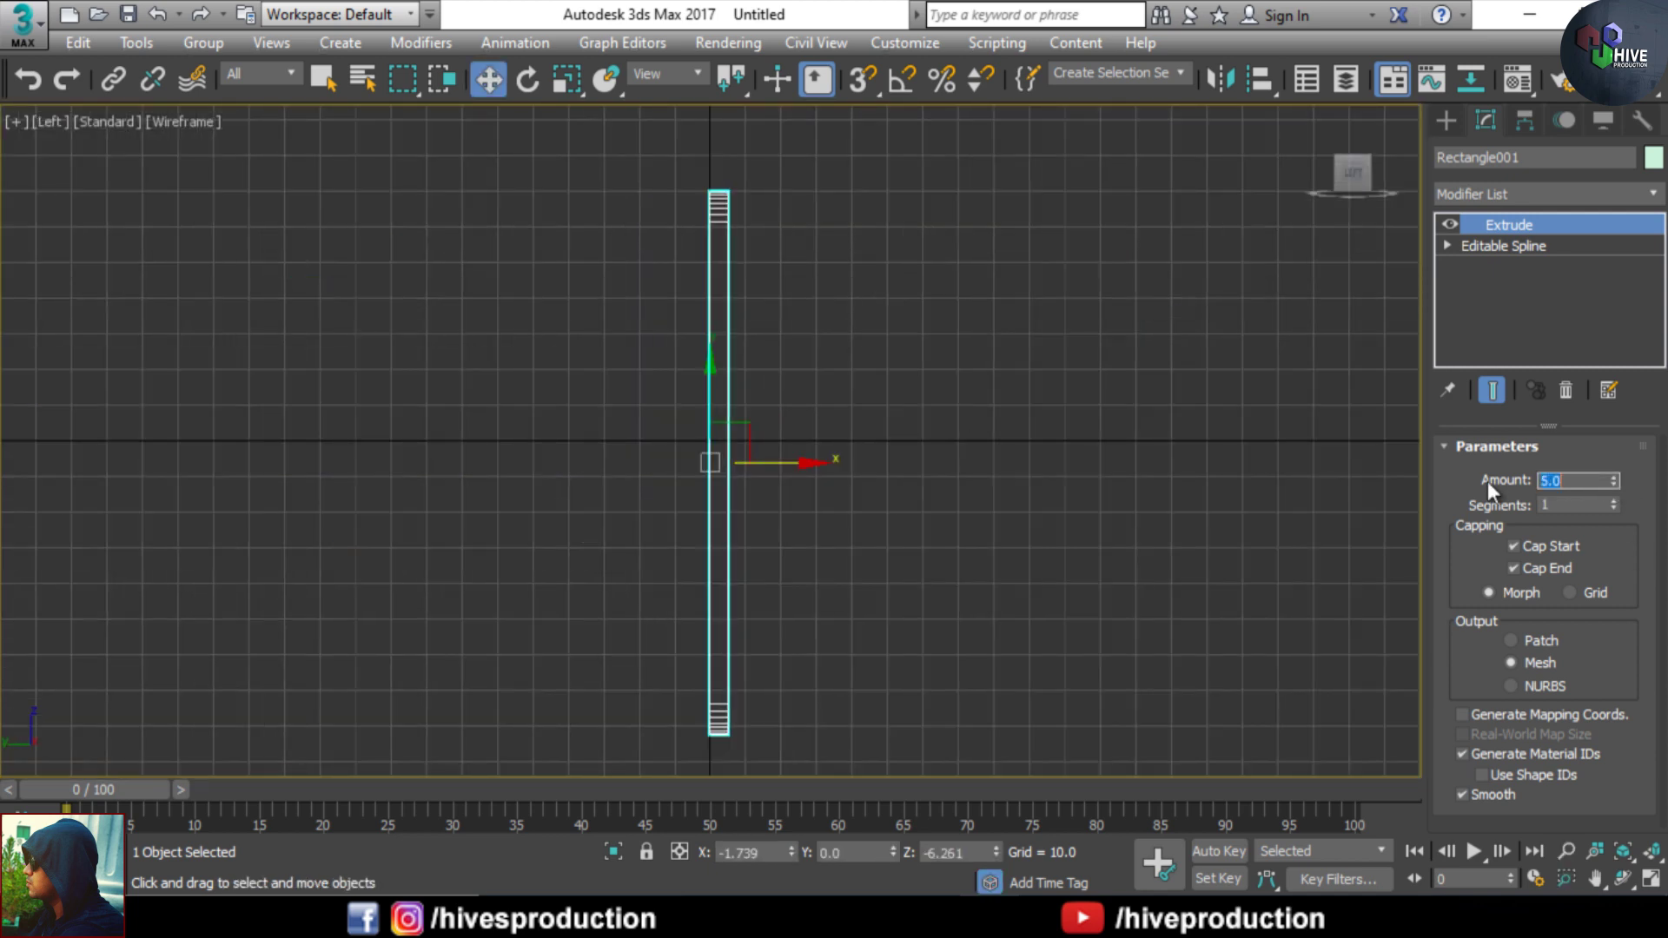
pyautogui.press('Return')
pyautogui.click(1084, 397)
# - Convert the extruded phone body to an editable poly
pyautogui.press('p')
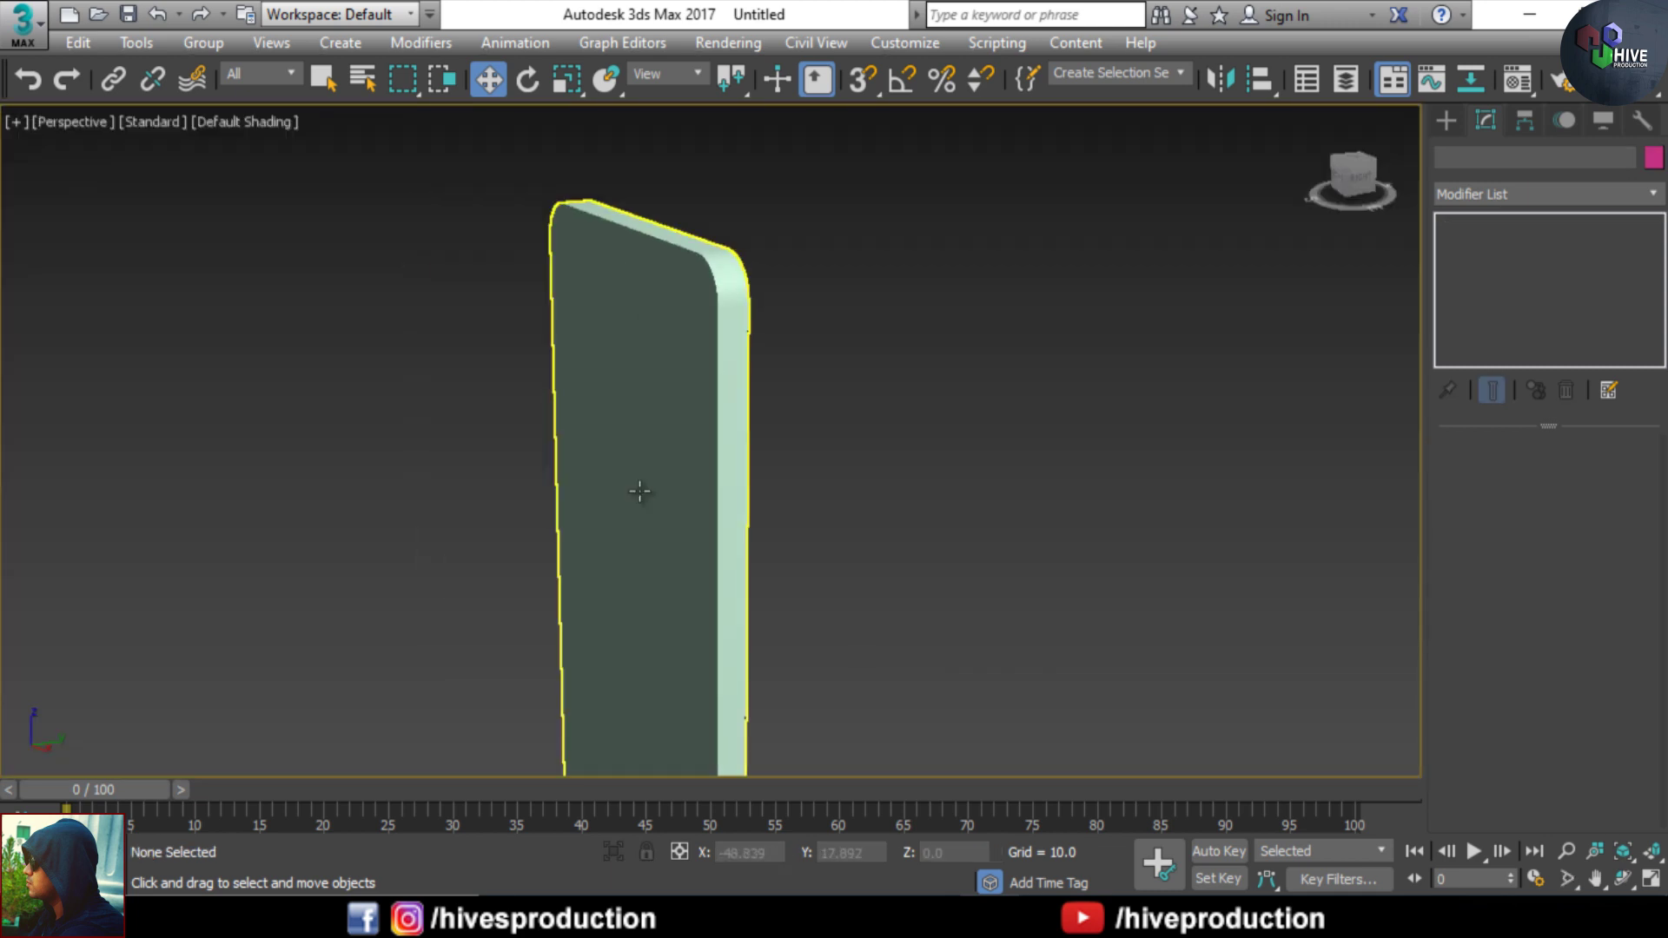
pyautogui.scroll(-5, 734, 559)
pyautogui.keyDown('alt'); pyautogui.moveTo(641, 492); pyautogui.dragTo(940, 489, button='middle'); pyautogui.keyUp('alt')
pyautogui.click(752, 495)
pyautogui.rightClick(900, 417)
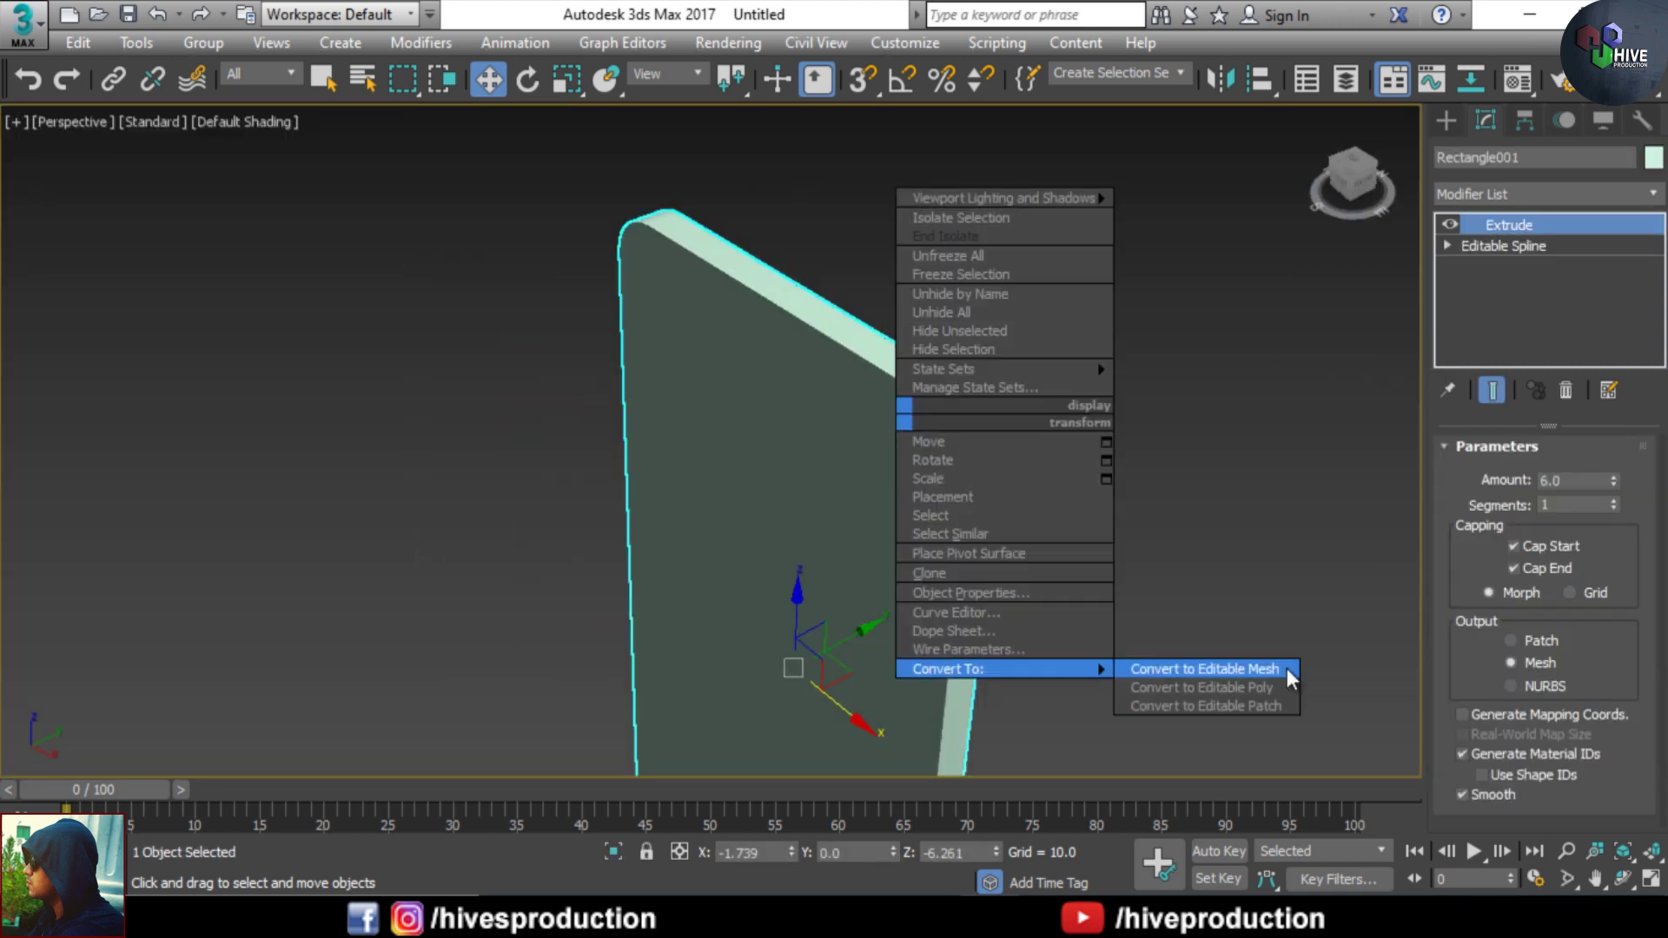
pyautogui.click(1268, 687)
# - Select the front and back faces of the phone body and inset them slightly to leave a thin rim
pyautogui.press('2')
pyautogui.click(1003, 480)
pyautogui.keyDown('alt'); pyautogui.moveTo(1003, 480); pyautogui.dragTo(956, 466, button='middle'); pyautogui.keyUp('alt')
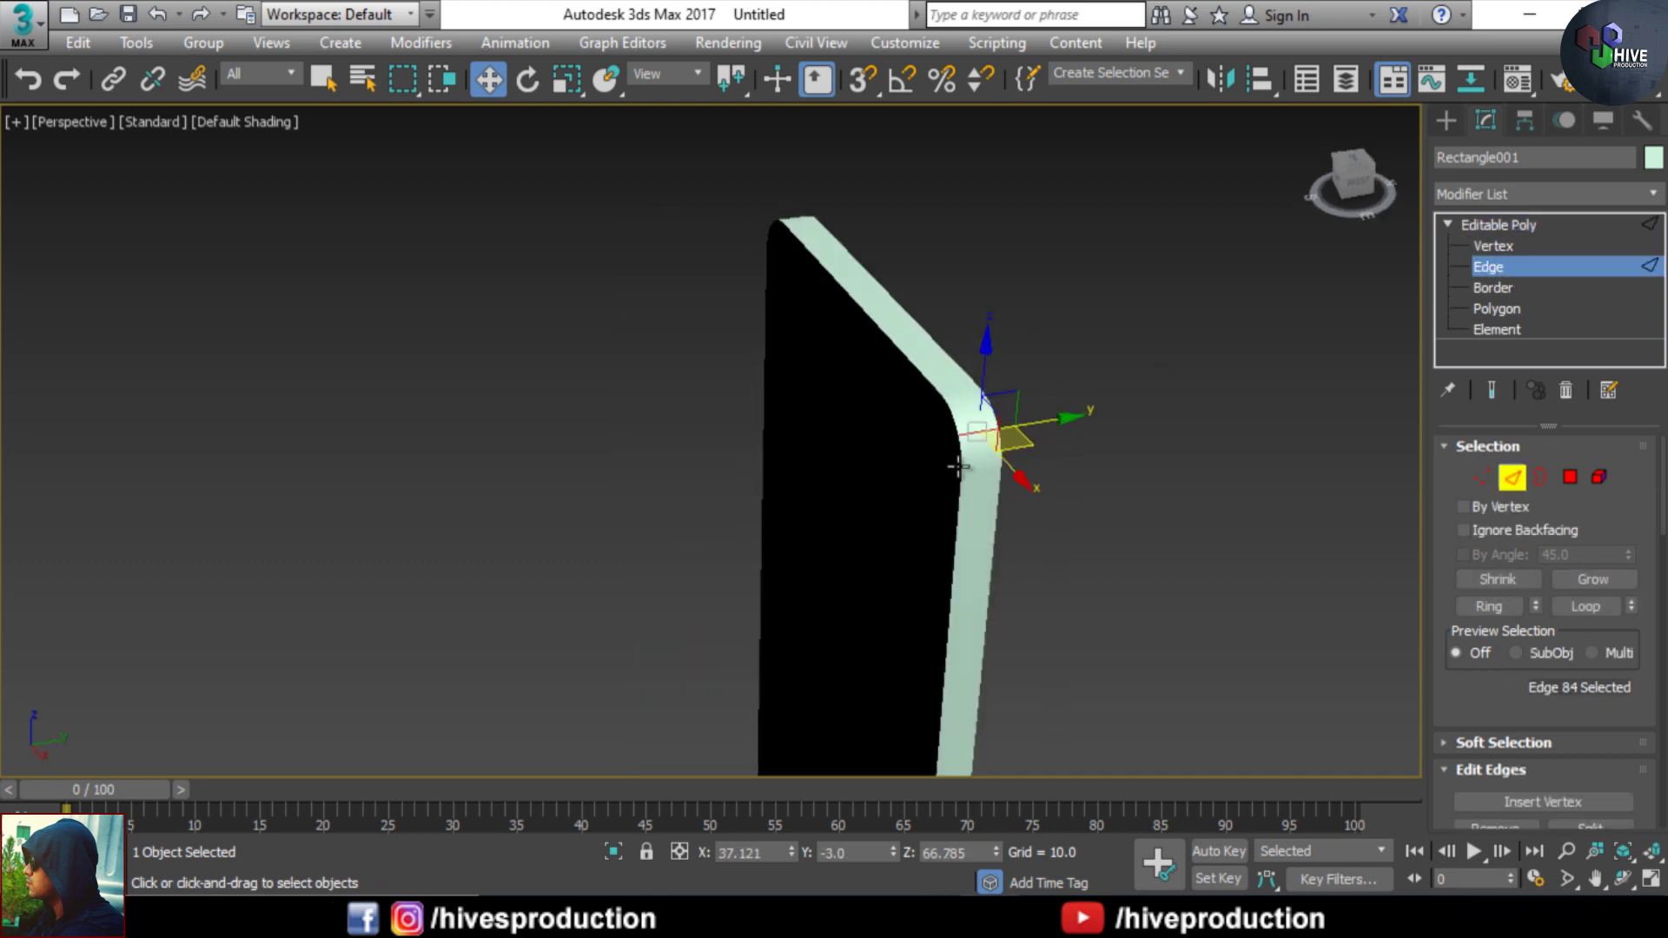
pyautogui.click(1572, 477)
pyautogui.click(878, 499)
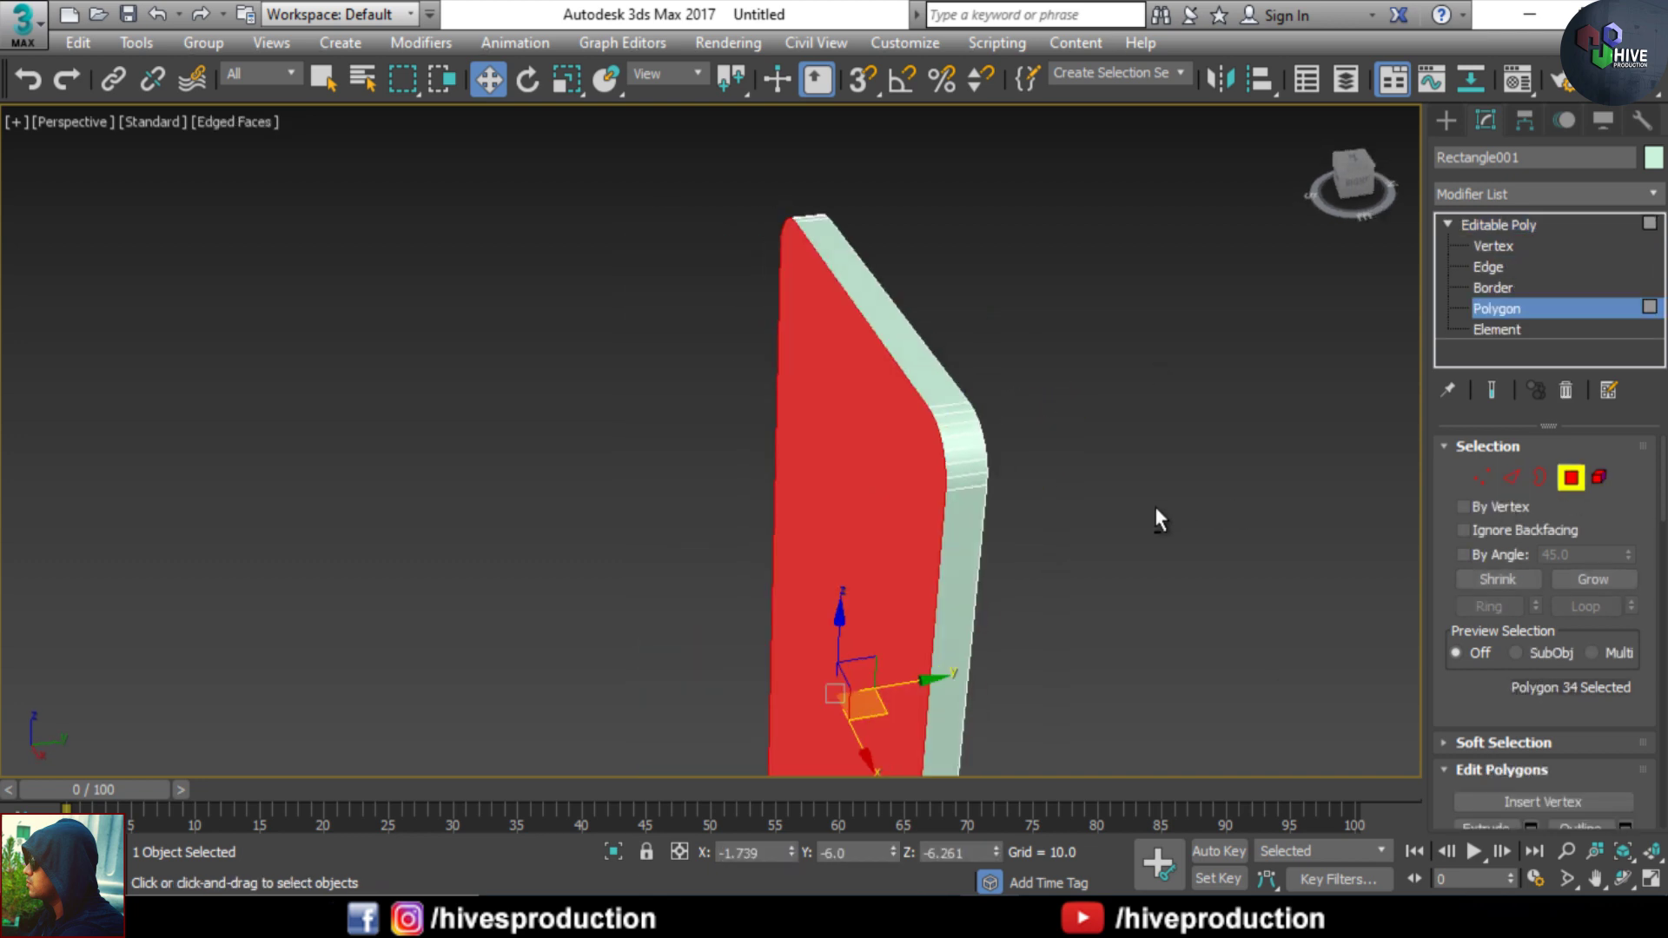
pyautogui.keyDown('alt'); pyautogui.moveTo(1155, 507); pyautogui.dragTo(834, 512, button='middle'); pyautogui.keyUp('alt')
pyautogui.keyDown('ctrl'); pyautogui.click(869, 517); pyautogui.keyUp('ctrl')
pyautogui.keyDown('alt'); pyautogui.moveTo(912, 530); pyautogui.dragTo(1320, 547, button='middle'); pyautogui.keyUp('alt')
pyautogui.moveTo(1474, 771); pyautogui.dragTo(1475, 425)
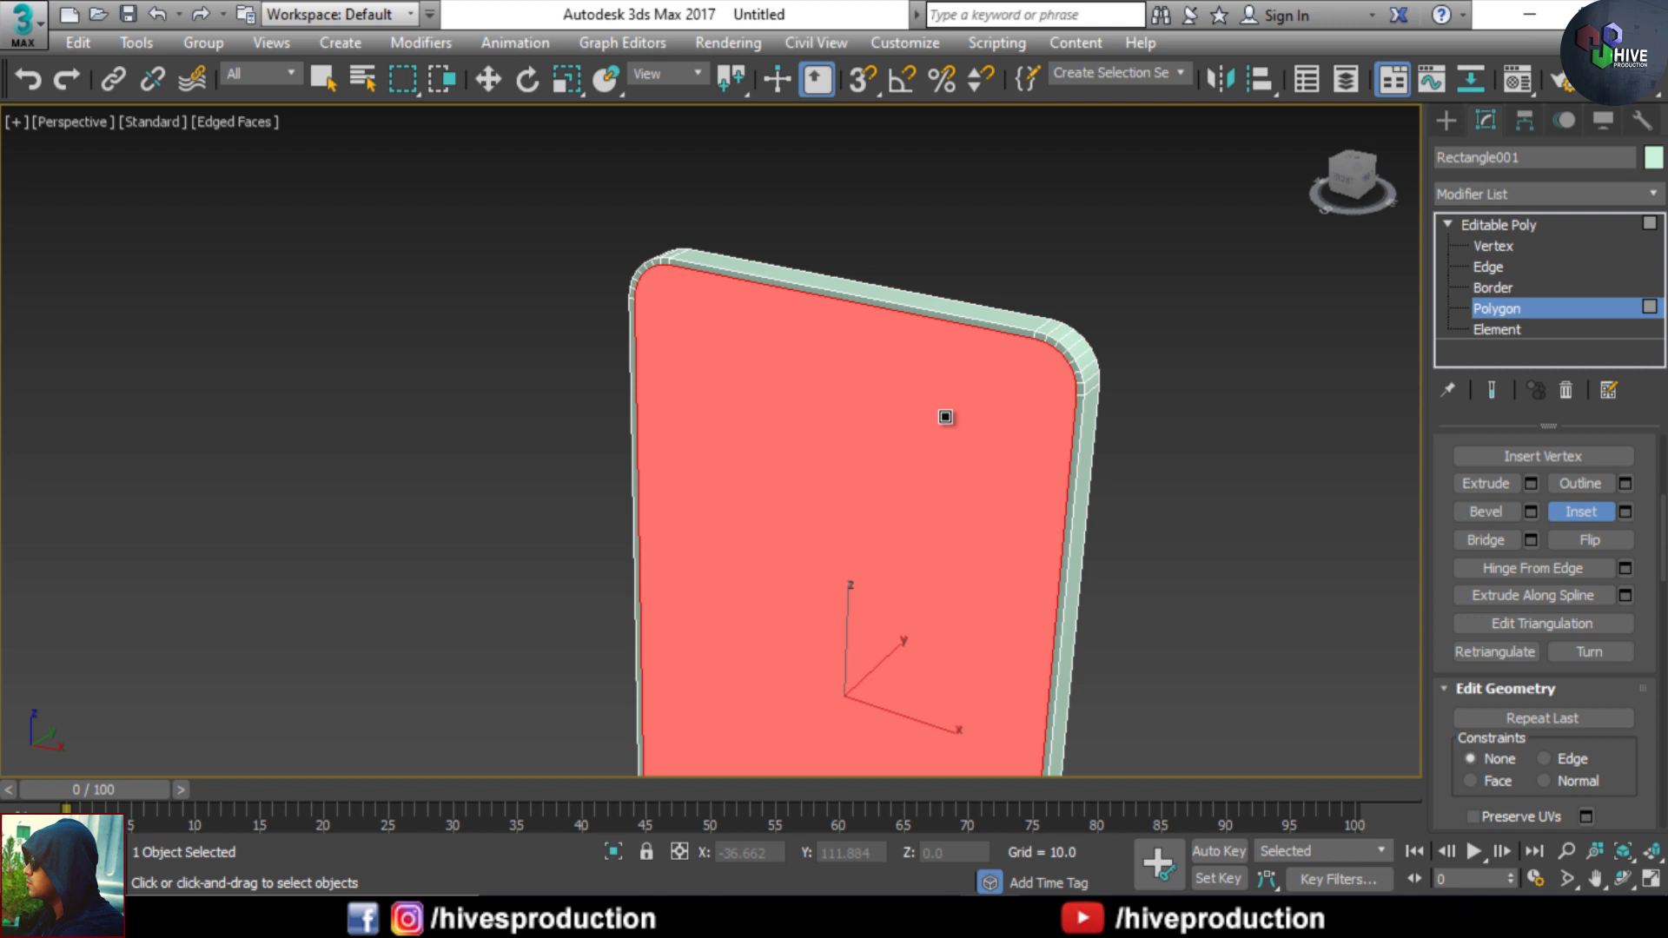
# - Detach the inset front and back faces from the phone body as a separate object
pyautogui.scroll(-3, 1586, 674)
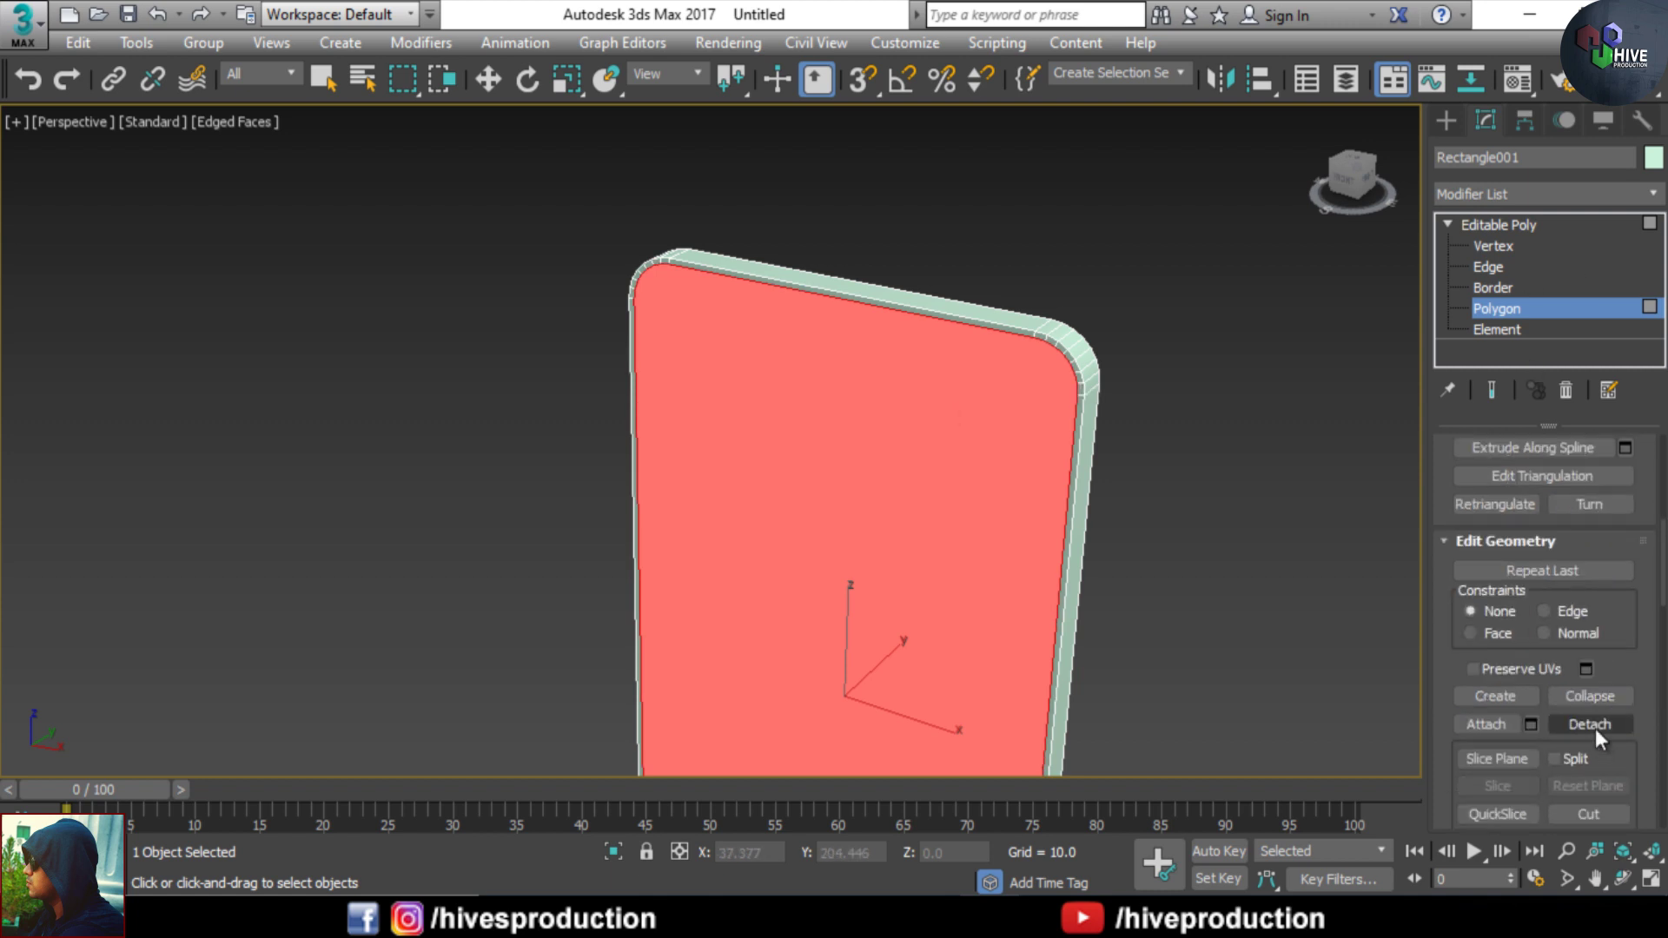
pyautogui.click(1591, 726)
pyautogui.click(910, 473)
pyautogui.click(1505, 226)
pyautogui.click(1234, 300)
# - Select the ring of short side edges around the phone frame and connect them with new edges
pyautogui.click(1069, 345)
pyautogui.keyDown('alt'); pyautogui.moveTo(1069, 345); pyautogui.dragTo(1055, 541, button='middle'); pyautogui.keyUp('alt')
pyautogui.click(1488, 266)
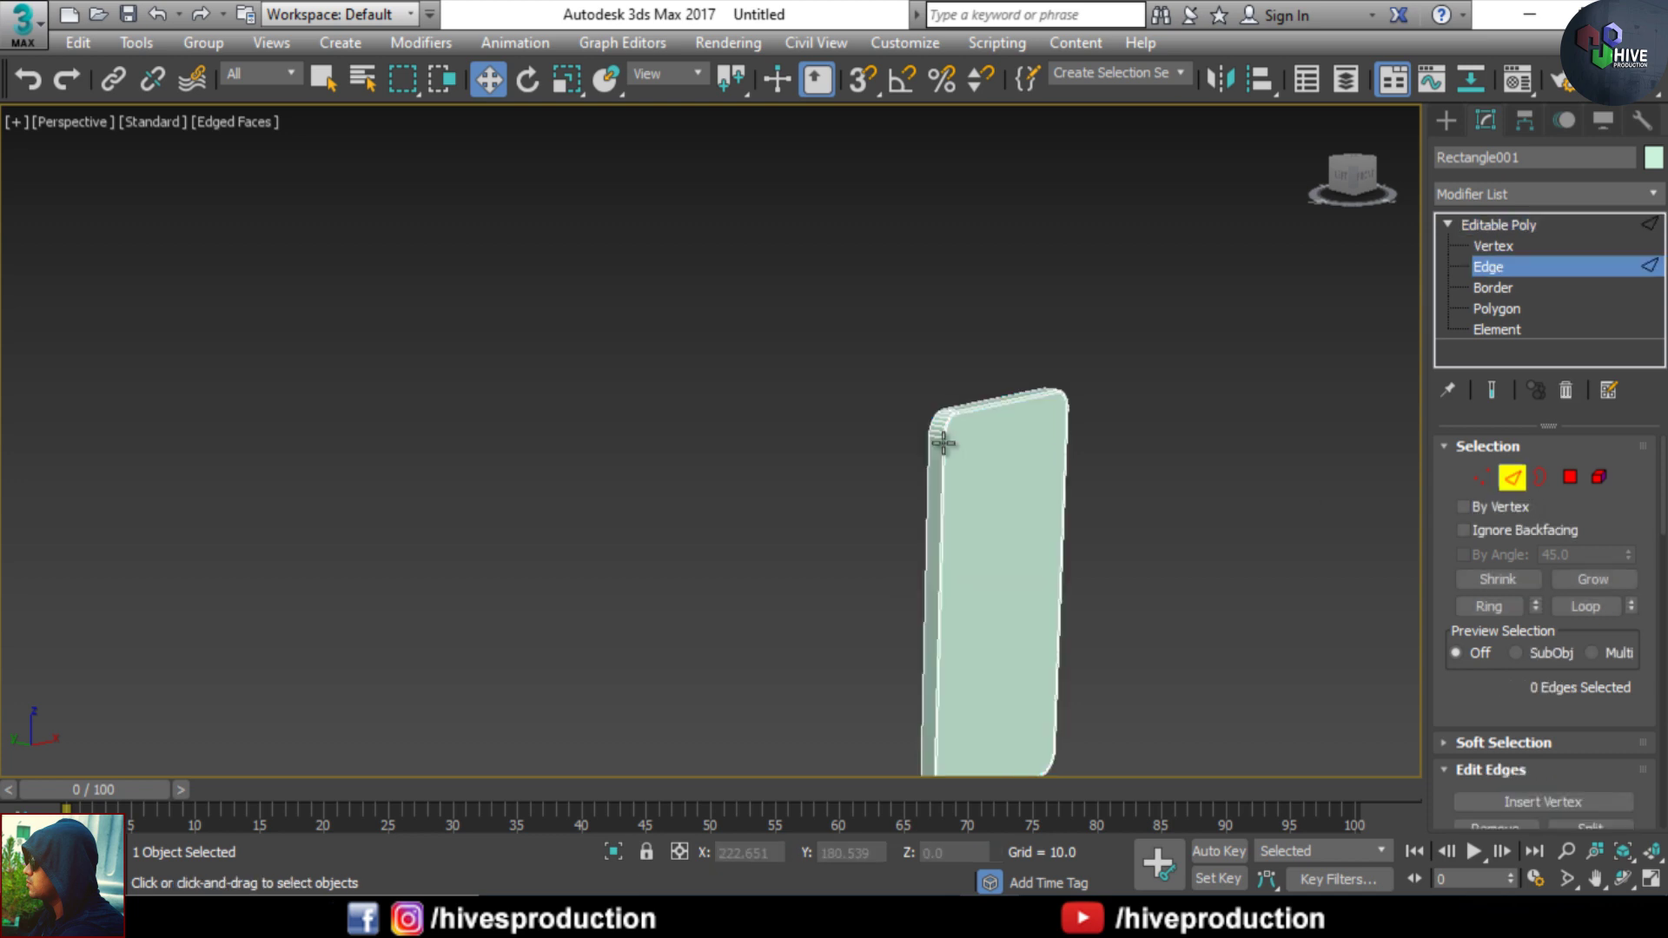
pyautogui.keyDown('alt'); pyautogui.moveTo(941, 443); pyautogui.dragTo(953, 431, button='middle'); pyautogui.keyUp('alt')
pyautogui.scroll(-3, 1598, 702)
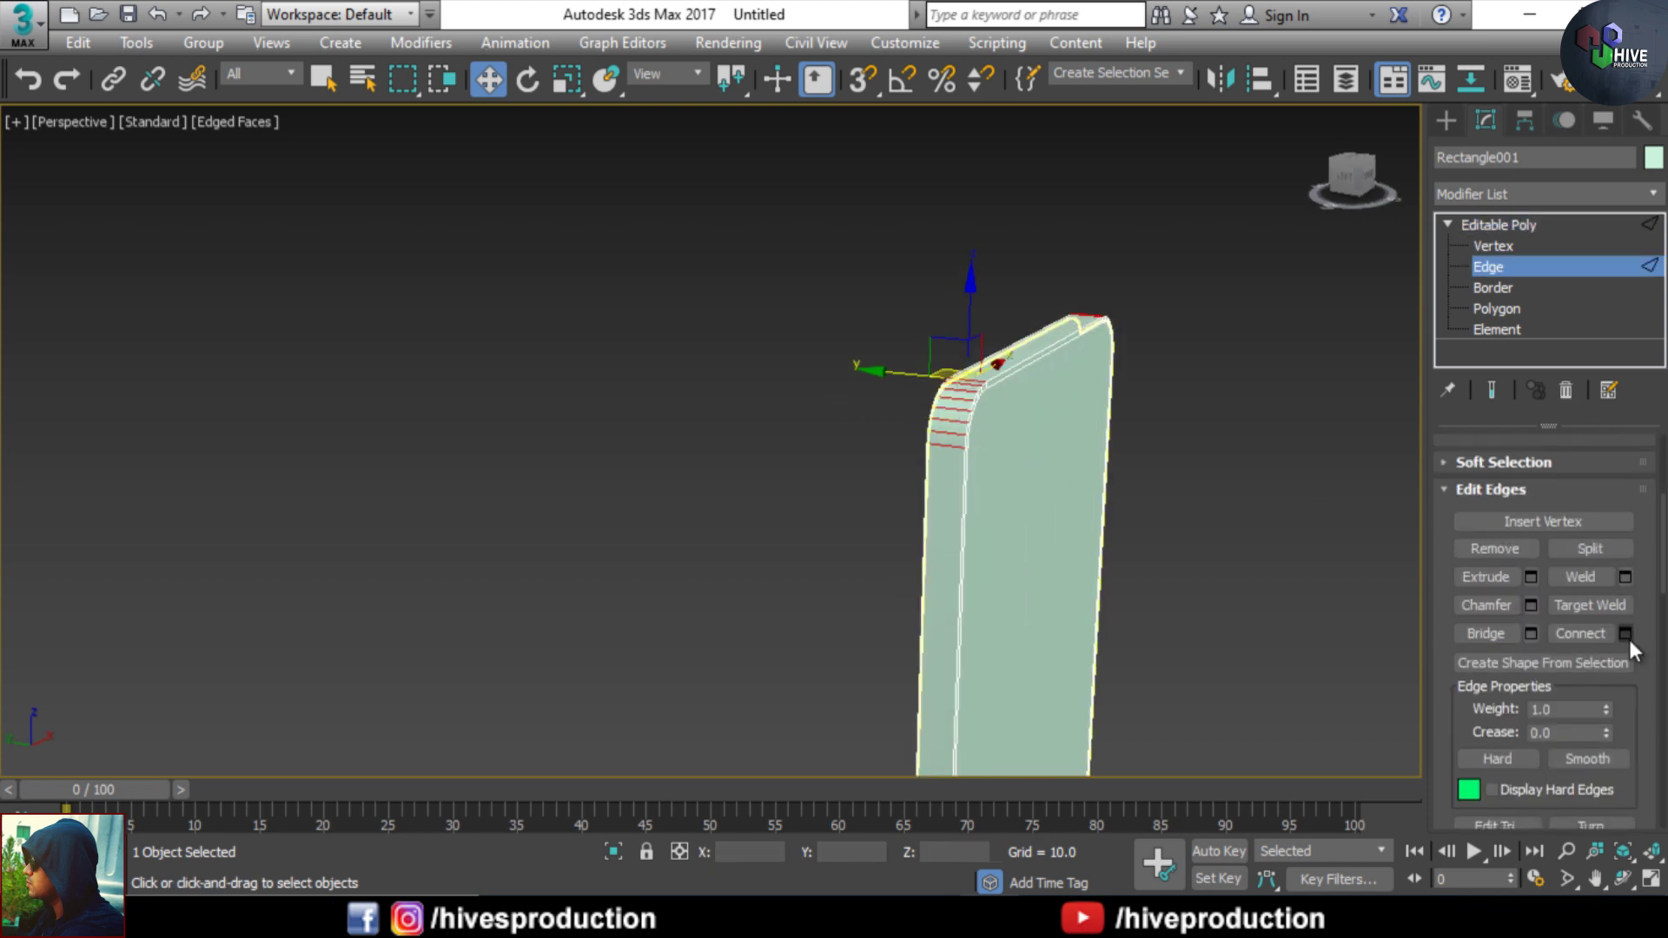
pyautogui.click(1625, 634)
# - Push the connected edge loop outward around the frame so its sides bulge slightly
pyautogui.press('f')
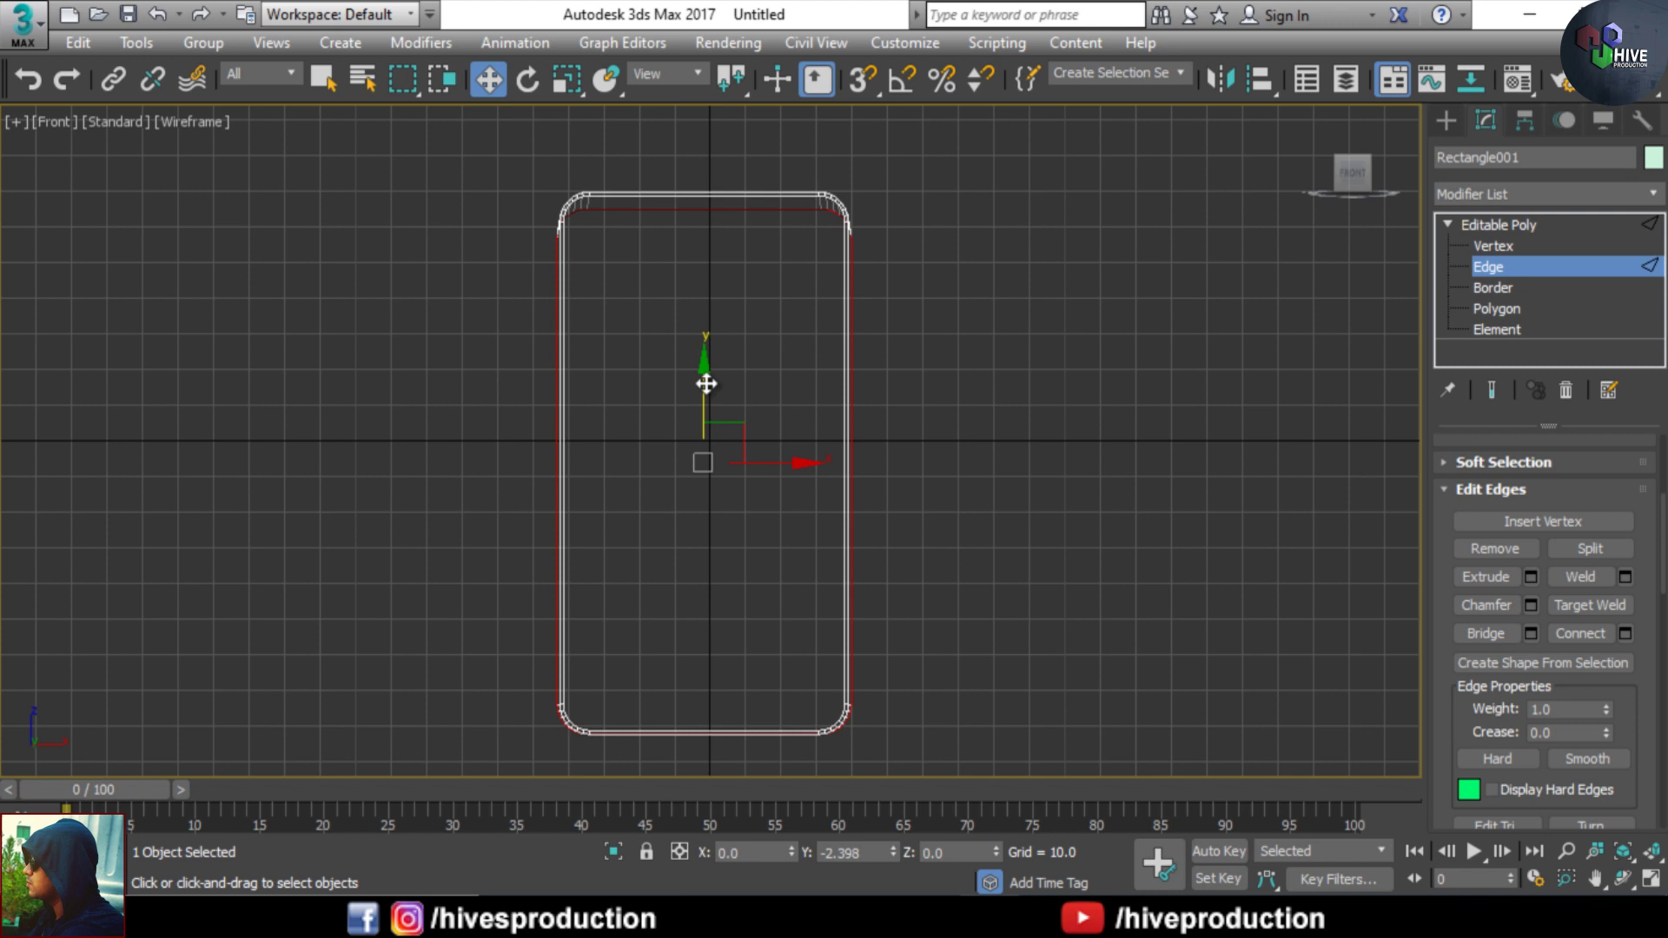
pyautogui.click(1539, 222)
pyautogui.click(952, 623)
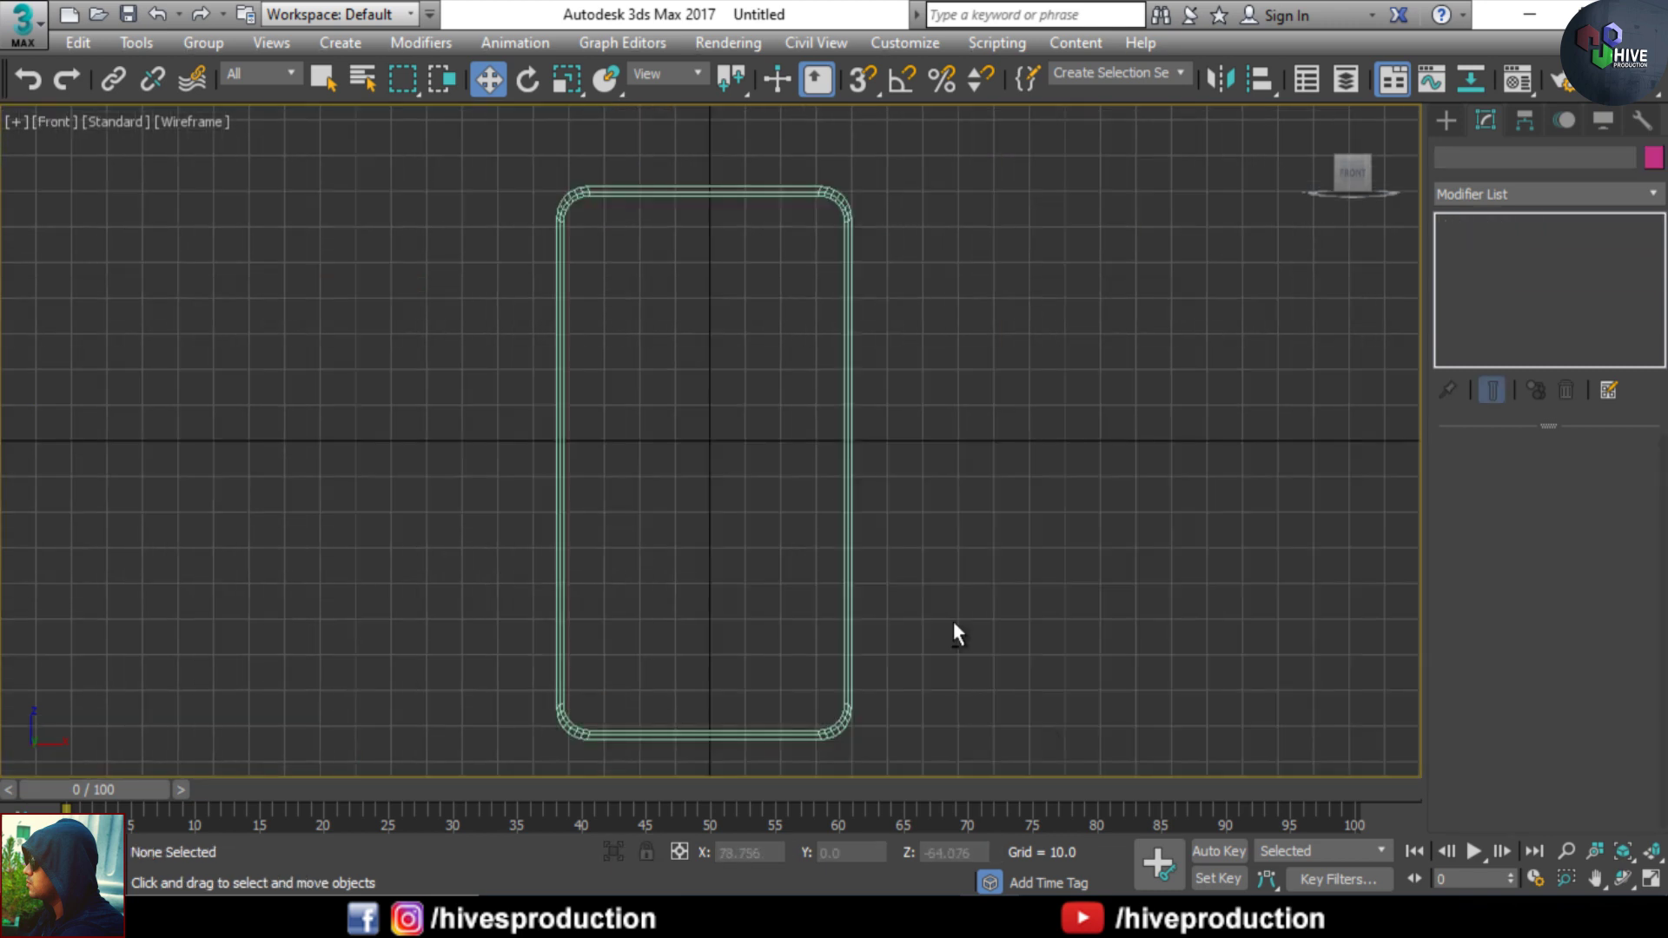
# - Apply a mesh smoothing modifier to the phone frame
pyautogui.hotkey('alt', 'w')
pyautogui.click(1184, 634)
pyautogui.hotkey('alt', 'w')
pyautogui.press('z')
pyautogui.keyDown('alt'); pyautogui.moveTo(1045, 592); pyautogui.dragTo(941, 358, button='middle'); pyautogui.keyUp('alt')
pyautogui.click(1522, 199)
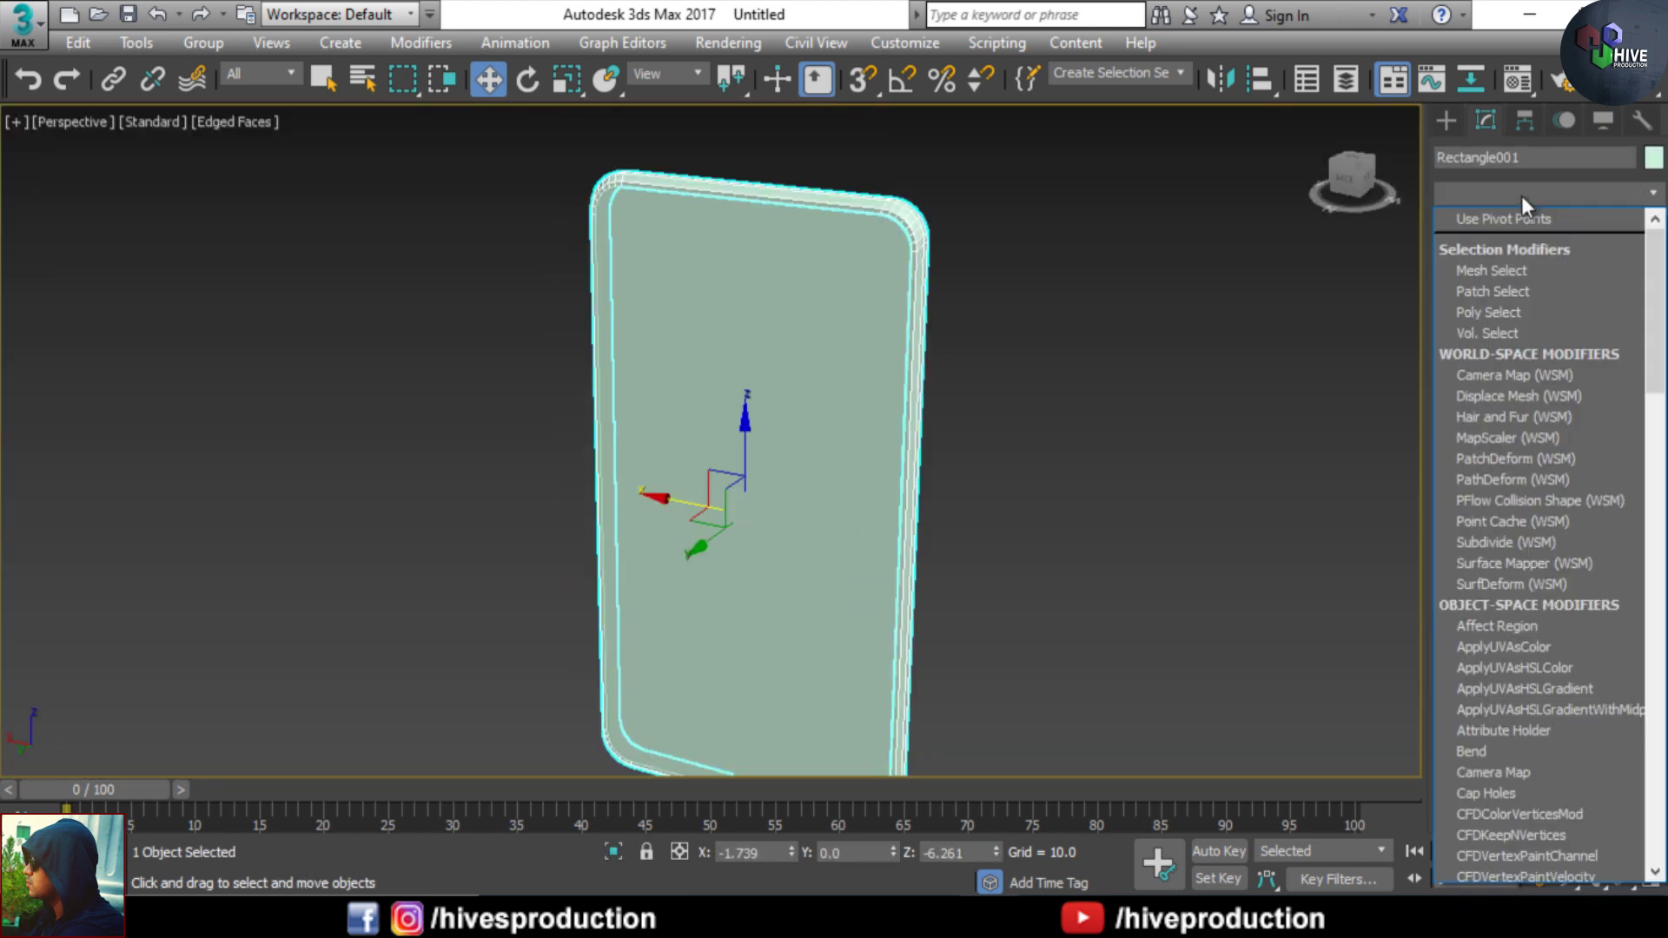
pyautogui.press('m')
pyautogui.click(1521, 360)
pyautogui.click(1251, 452)
# - Give all the phone's objects a yellow object colour
pyautogui.keyDown('alt'); pyautogui.moveTo(1251, 452); pyautogui.dragTo(1112, 499, button='middle'); pyautogui.keyUp('alt')
pyautogui.hotkey('ctrl', 'a')
pyautogui.click(1654, 158)
pyautogui.click(701, 412)
pyautogui.click(959, 594)
pyautogui.click(934, 569)
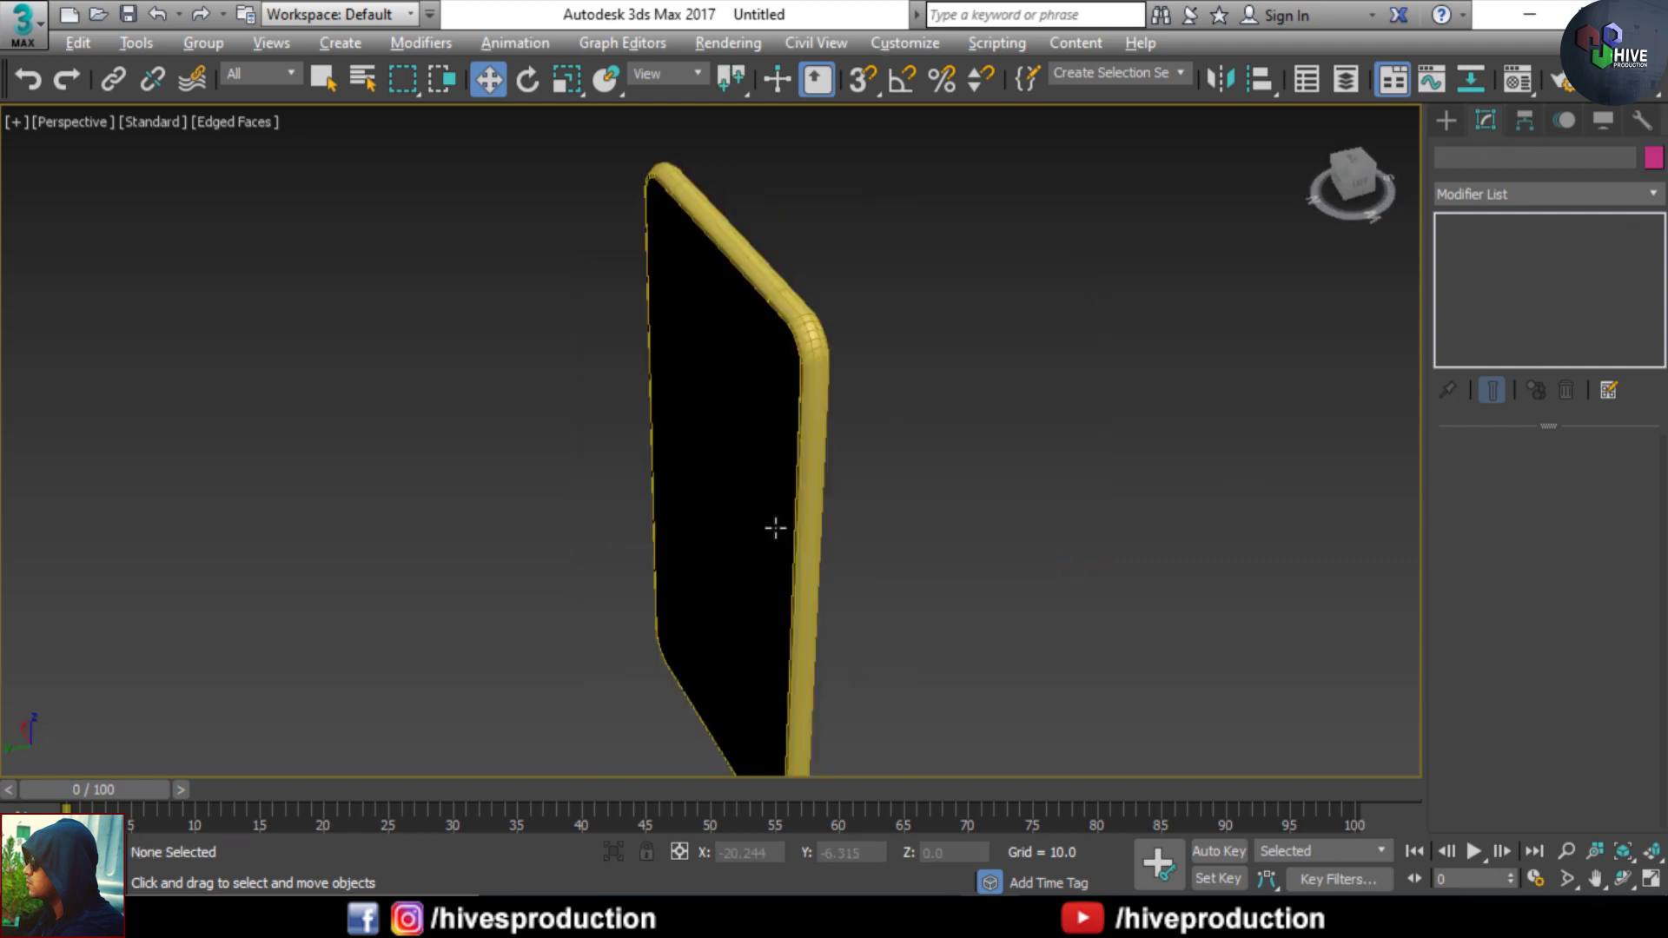
pyautogui.keyDown('alt'); pyautogui.moveTo(774, 524); pyautogui.dragTo(1005, 477, button='middle'); pyautogui.keyUp('alt')
pyautogui.click(155, 119)
pyautogui.click(215, 119)
pyautogui.click(153, 119)
pyautogui.click(82, 120)
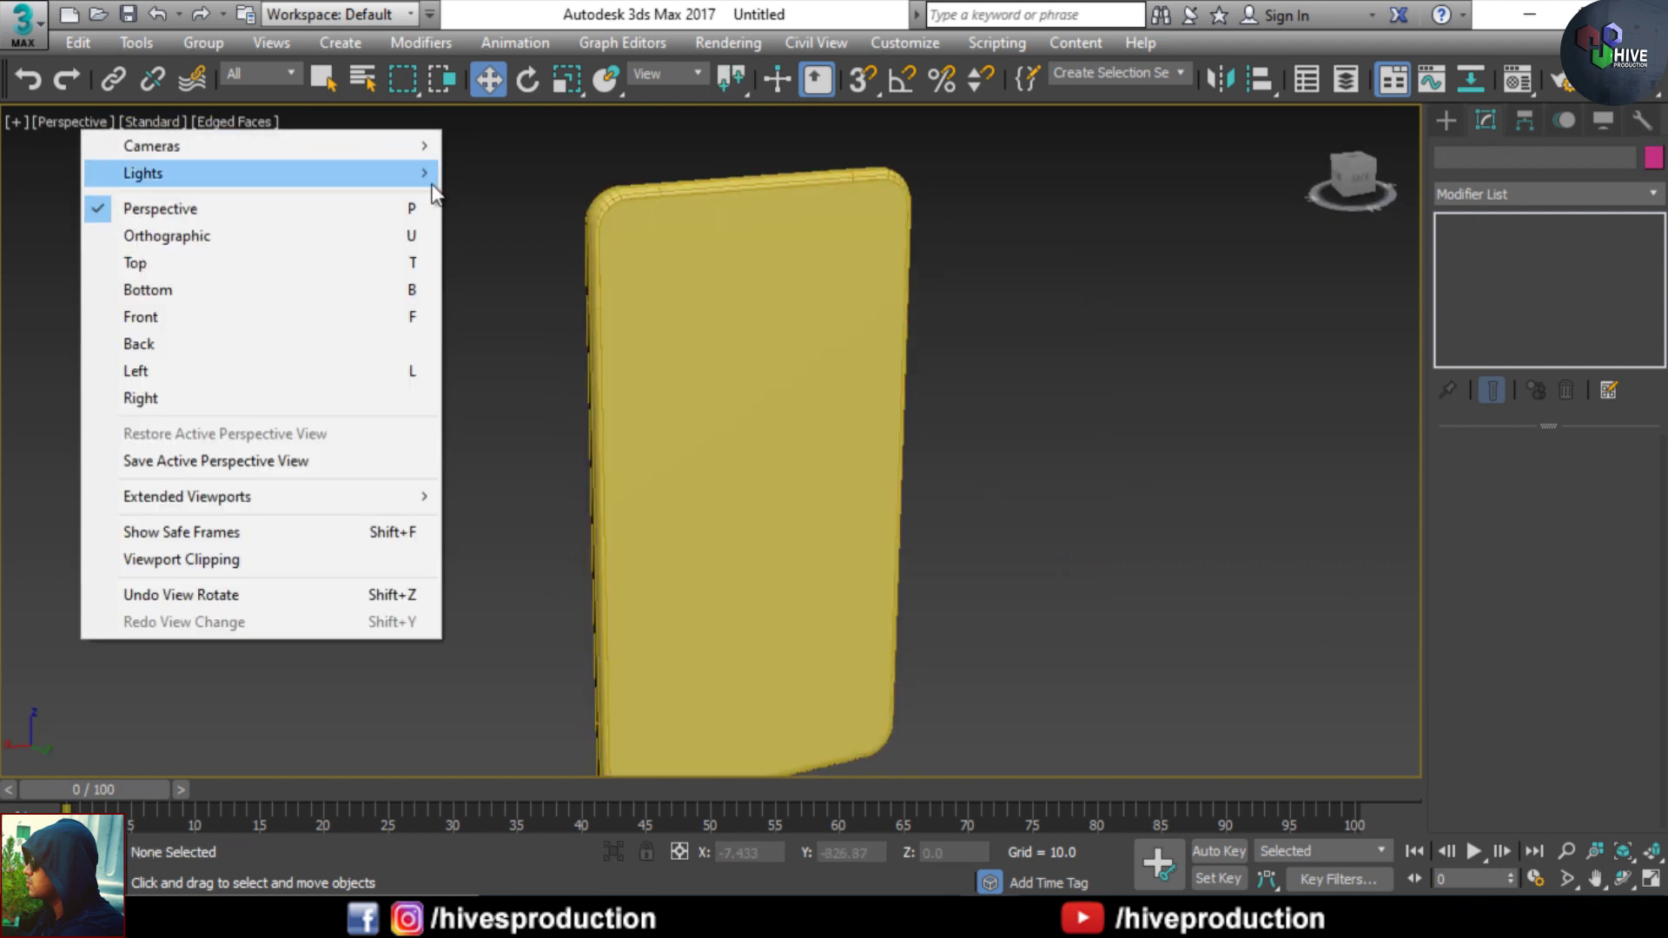
pyautogui.click(169, 119)
pyautogui.click(237, 120)
pyautogui.click(236, 123)
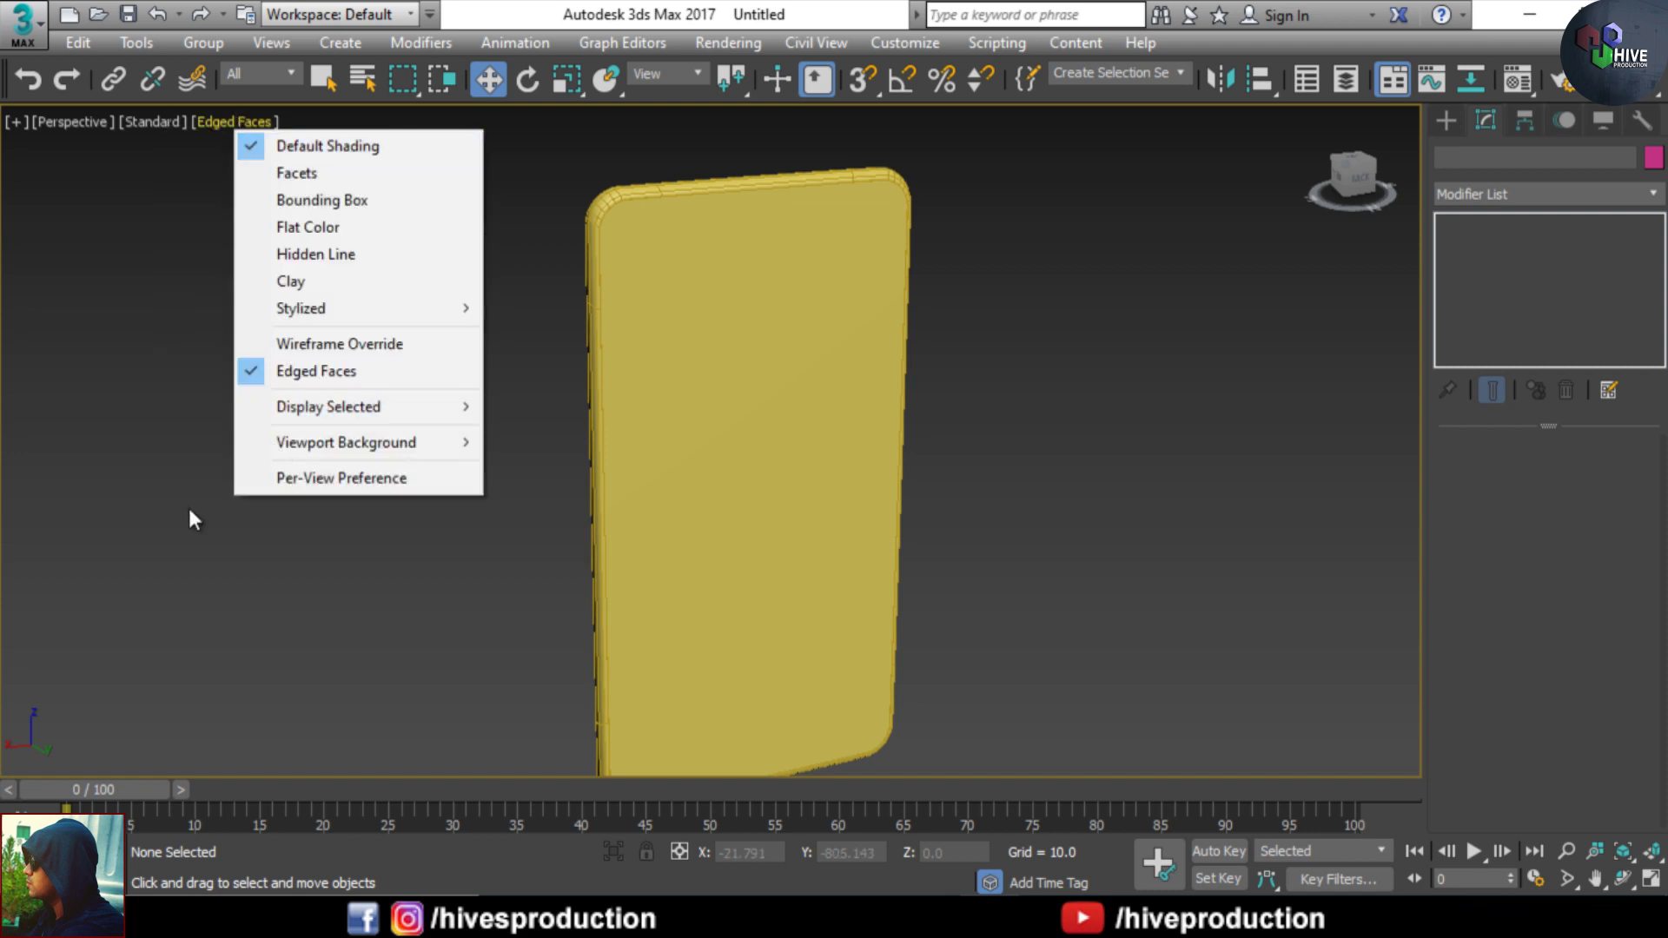
# - Add an Unwrap UVW modifier to the detached front and back faces
pyautogui.hotkey('alt', 'w')
pyautogui.keyDown('alt'); pyautogui.moveTo(1221, 647); pyautogui.dragTo(1171, 670, button='middle'); pyautogui.keyUp('alt')
pyautogui.click(1164, 670)
pyautogui.click(1498, 189)
pyautogui.press('u')
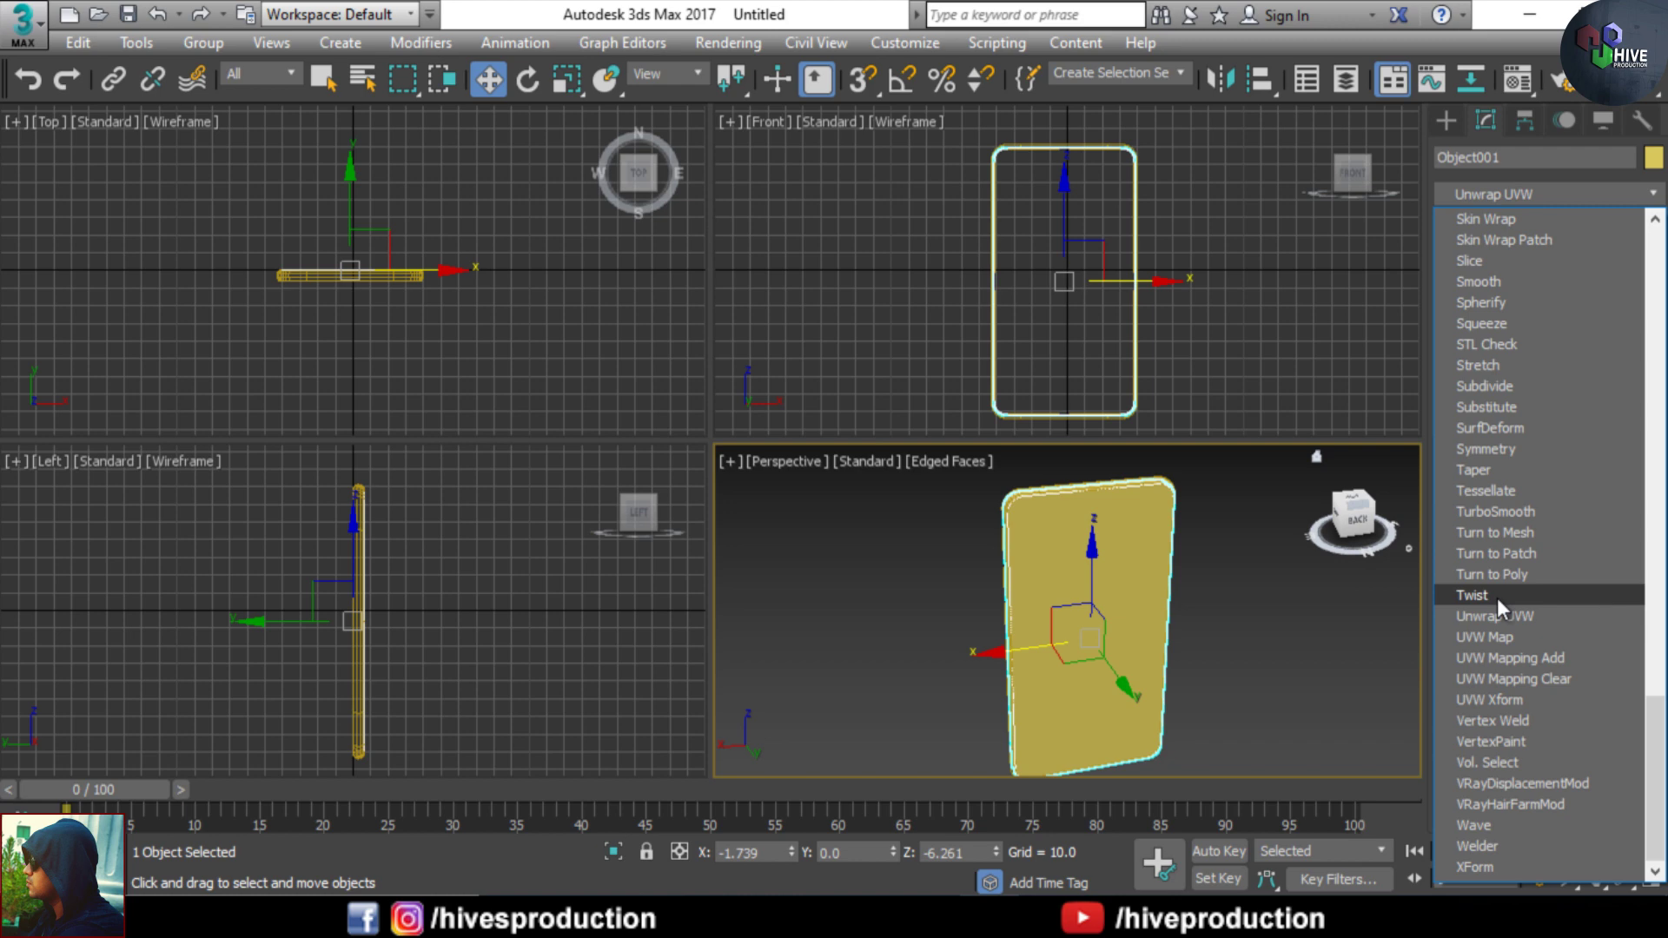
pyautogui.click(1498, 597)
# - Select all the detached faces and flatten their UVs with a 45.0 angle threshold and 0.001 spacing
pyautogui.click(1545, 487)
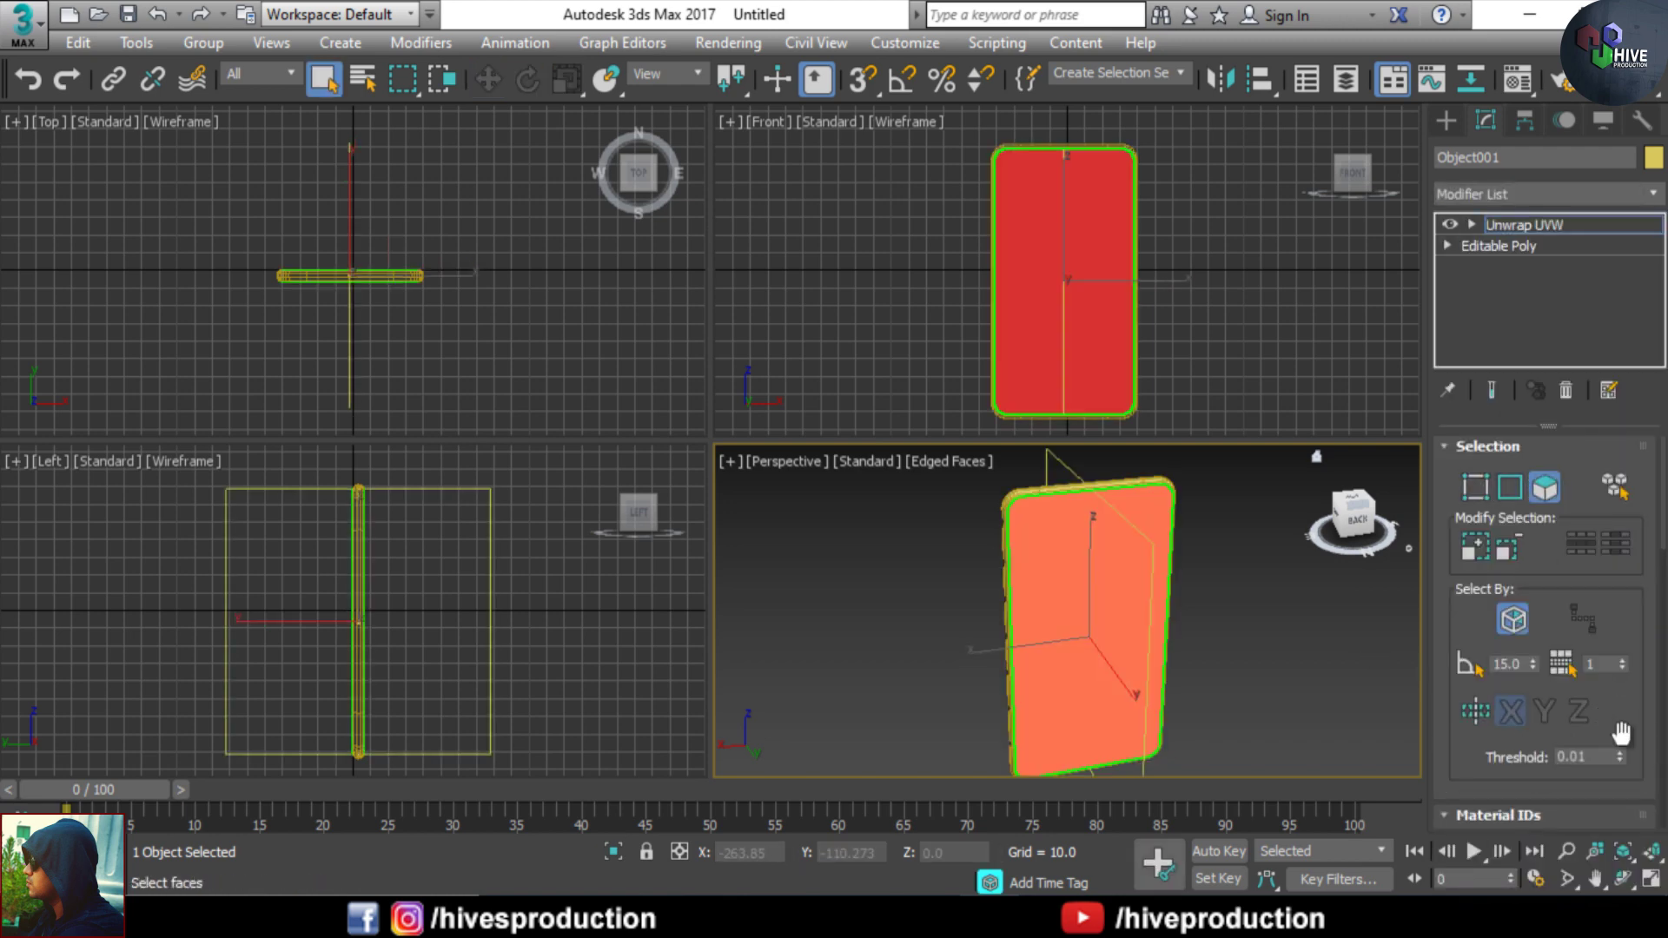
pyautogui.moveTo(1620, 739); pyautogui.dragTo(1620, 372)
pyautogui.click(1589, 596)
pyautogui.click(331, 241)
pyautogui.click(233, 155)
pyautogui.click(261, 174)
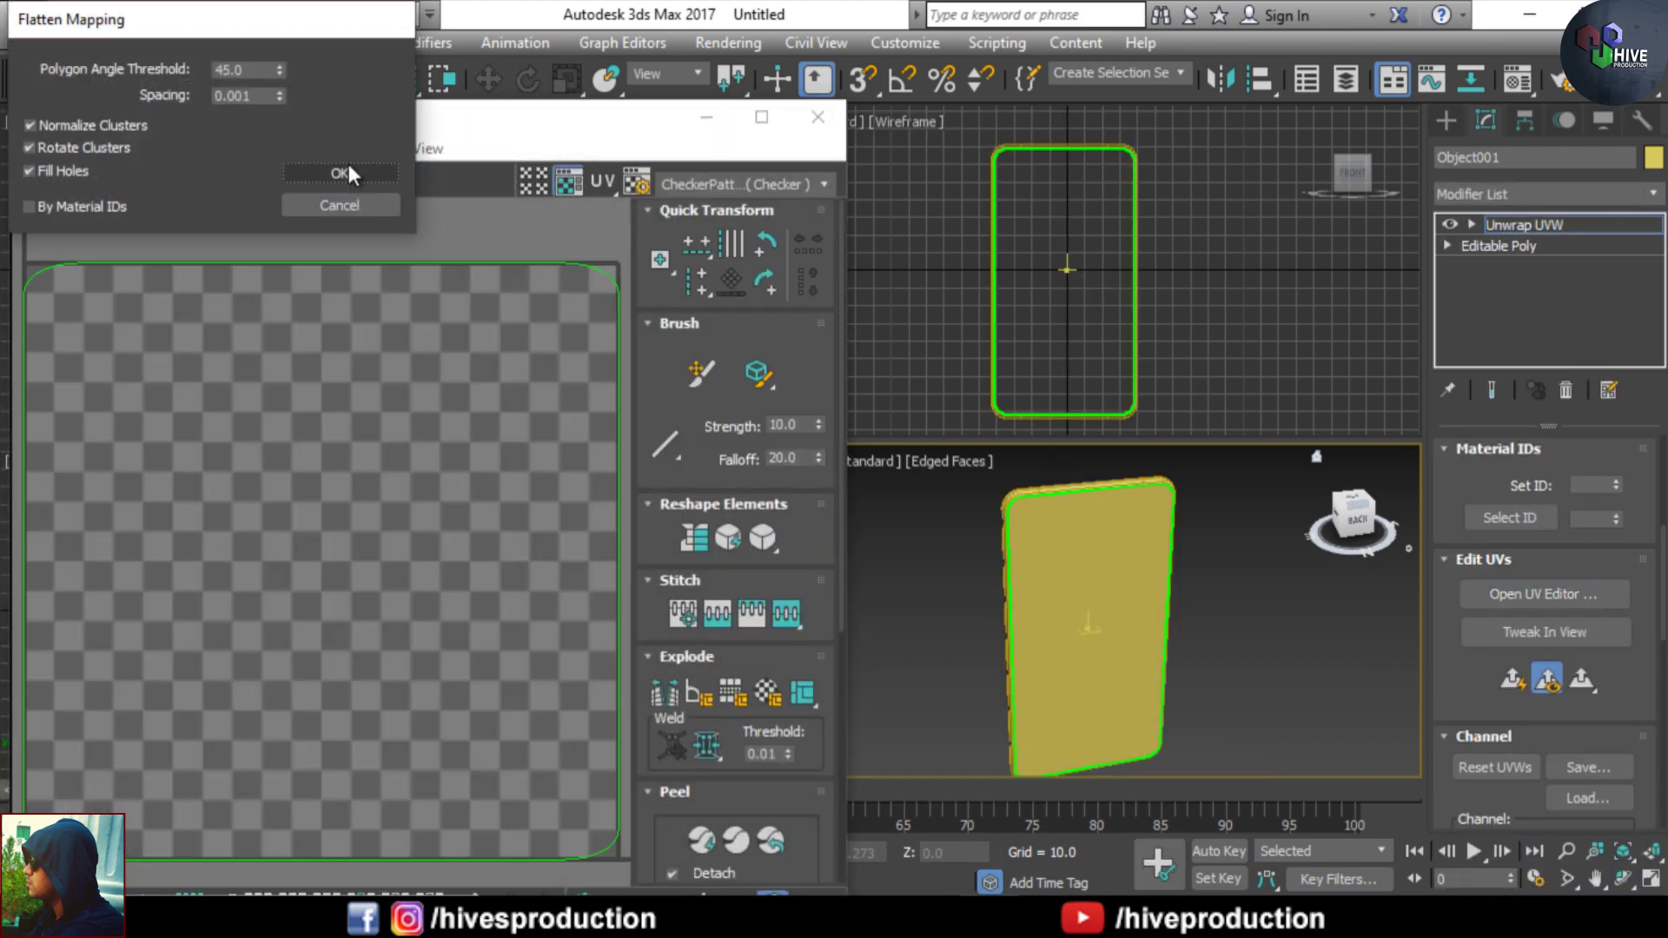
pyautogui.click(348, 169)
# - Scale both UV shells down slightly so they sit inside the checker tile, and close the UV editor
pyautogui.click(1072, 540)
pyautogui.keyDown('alt'); pyautogui.moveTo(1173, 582); pyautogui.dragTo(938, 600, button='middle'); pyautogui.keyUp('alt')
pyautogui.click(1105, 594)
pyautogui.click(942, 556)
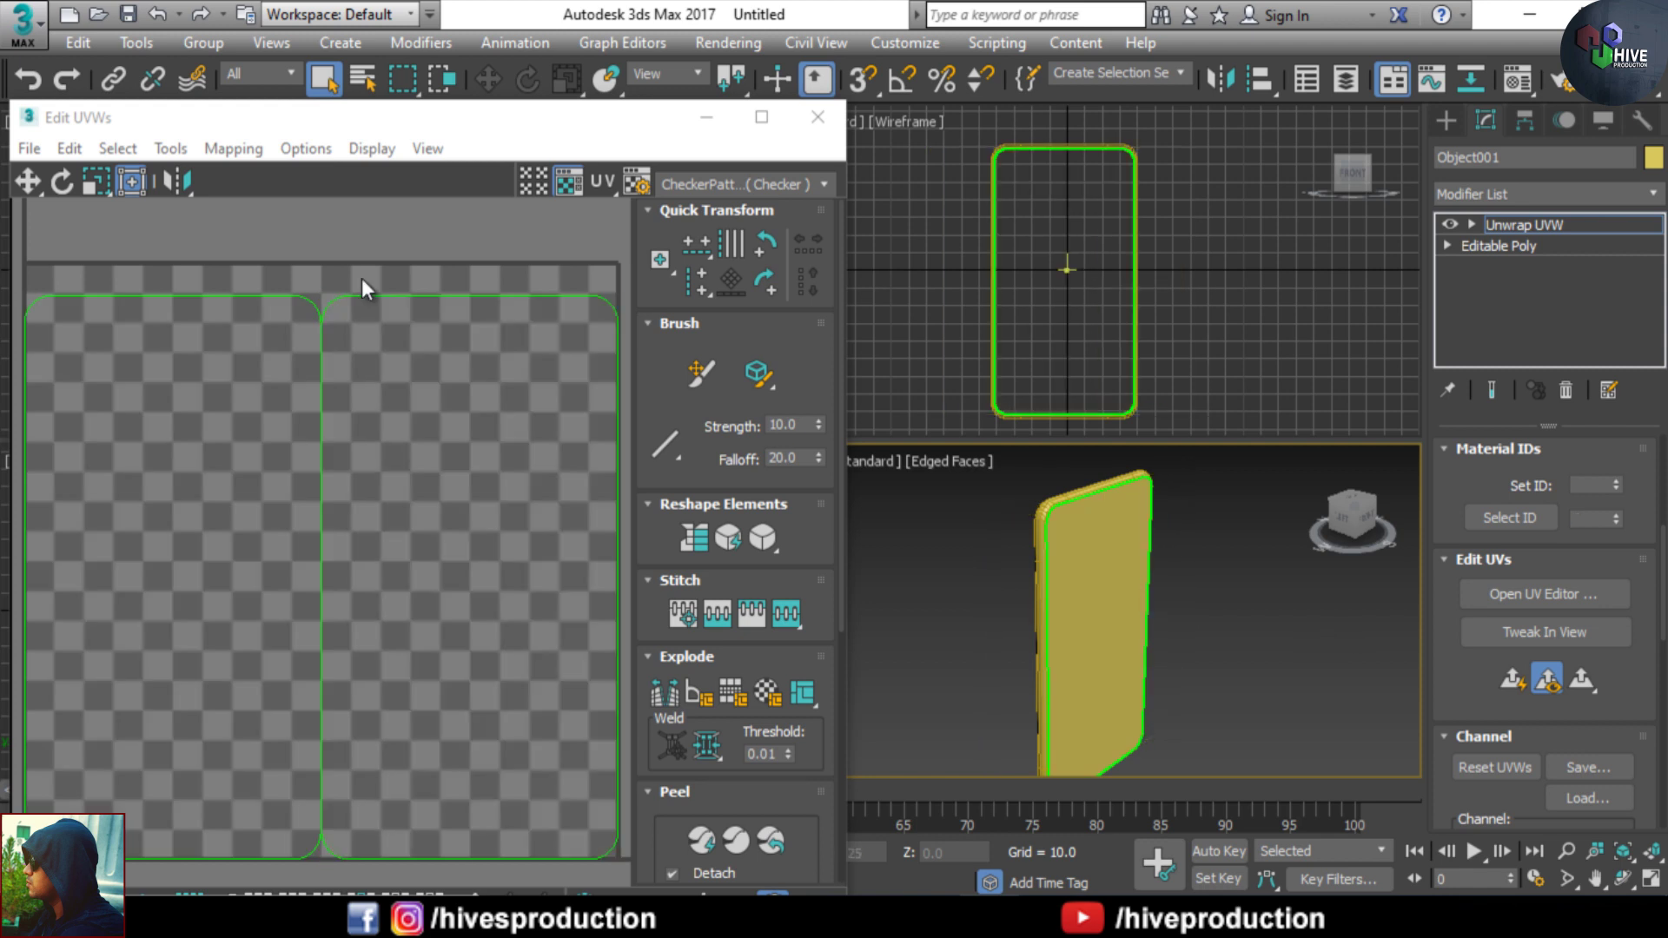
pyautogui.click(361, 278)
pyautogui.moveTo(291, 276); pyautogui.dragTo(380, 360)
pyautogui.click(96, 181)
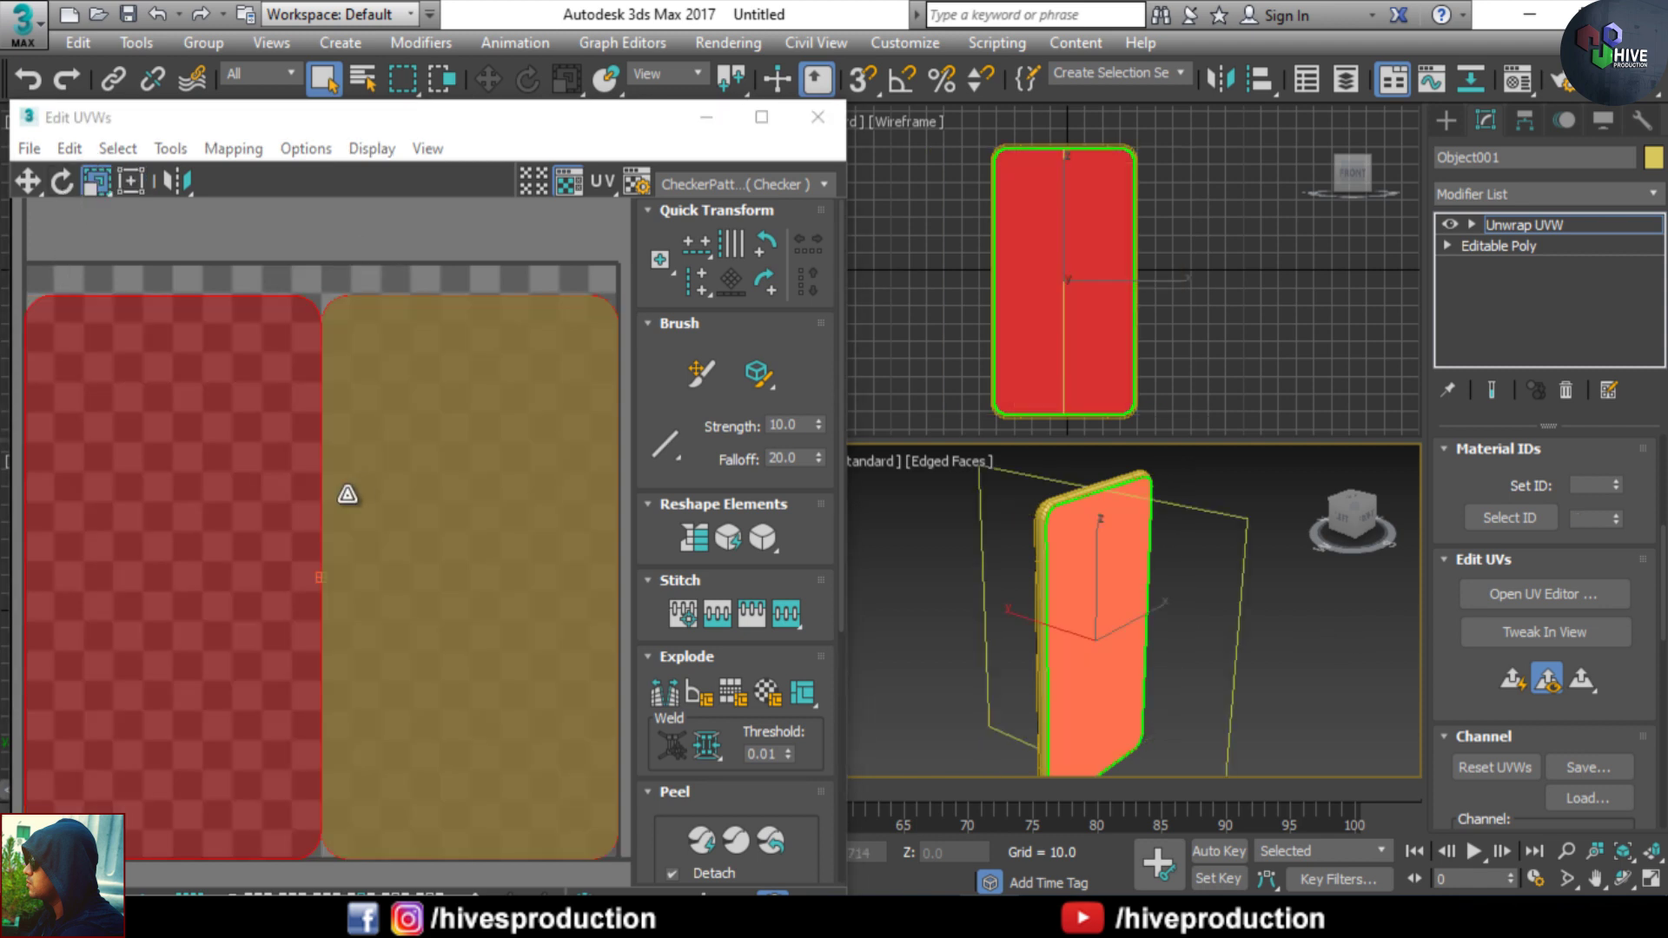
pyautogui.moveTo(347, 491); pyautogui.dragTo(347, 511)
pyautogui.click(29, 182)
pyautogui.moveTo(445, 456); pyautogui.dragTo(442, 454)
pyautogui.click(449, 530)
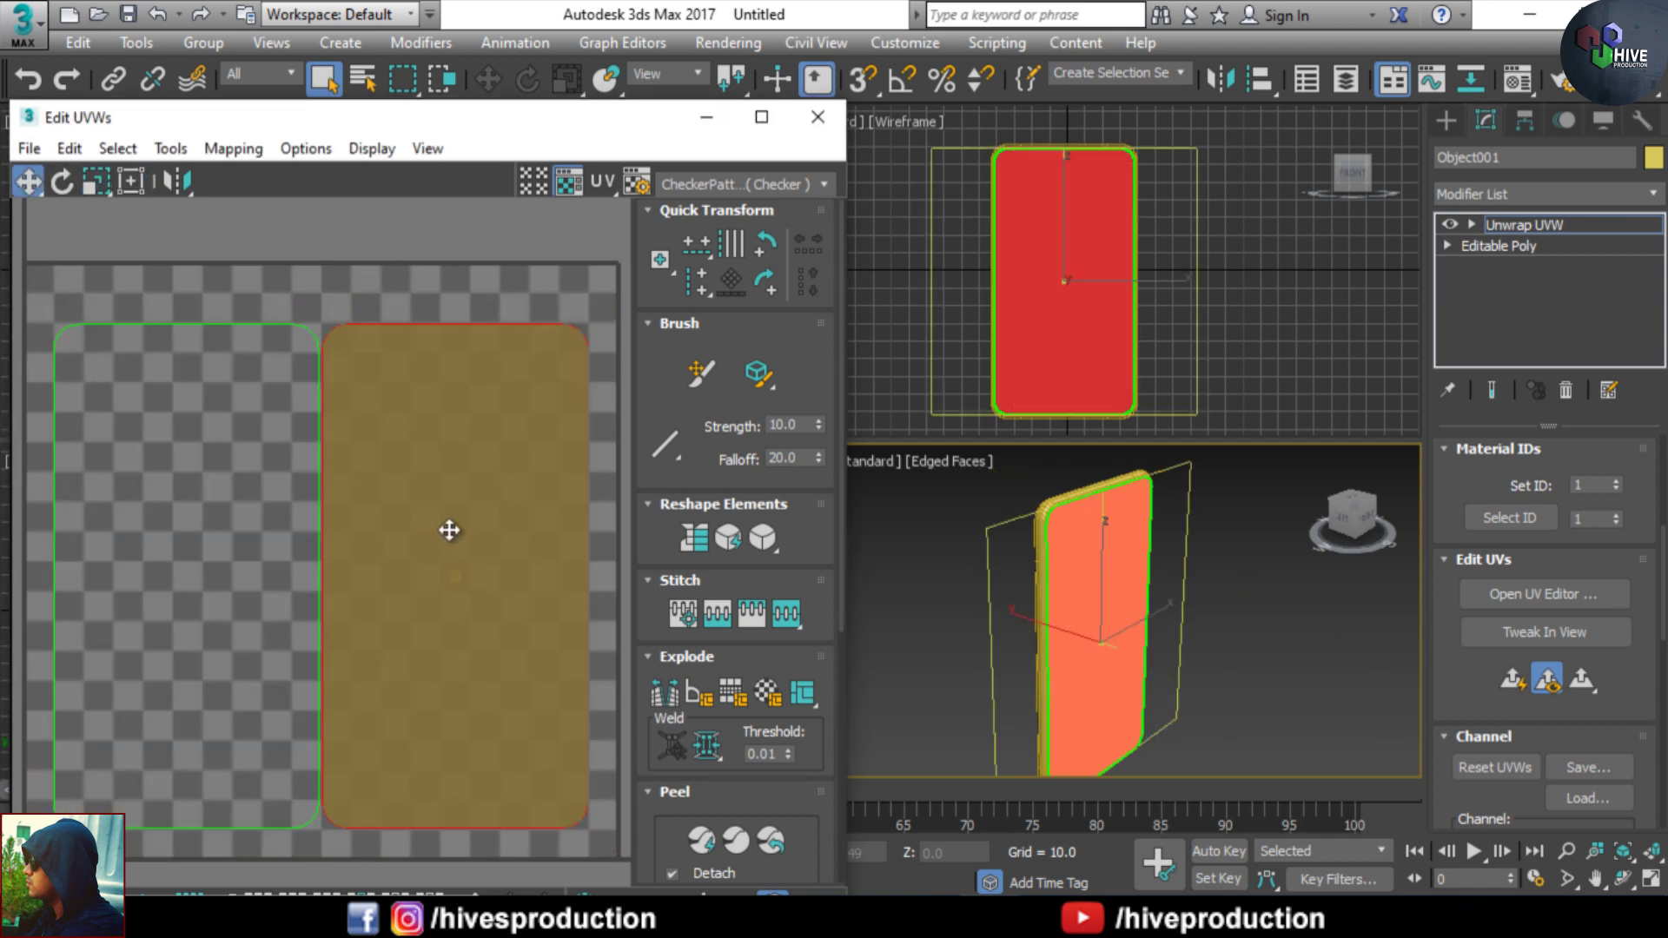
pyautogui.click(818, 117)
# - Draw a small, roughly square rectangle spline inside the phone's upper-right corner in the Front view
pyautogui.click(1446, 121)
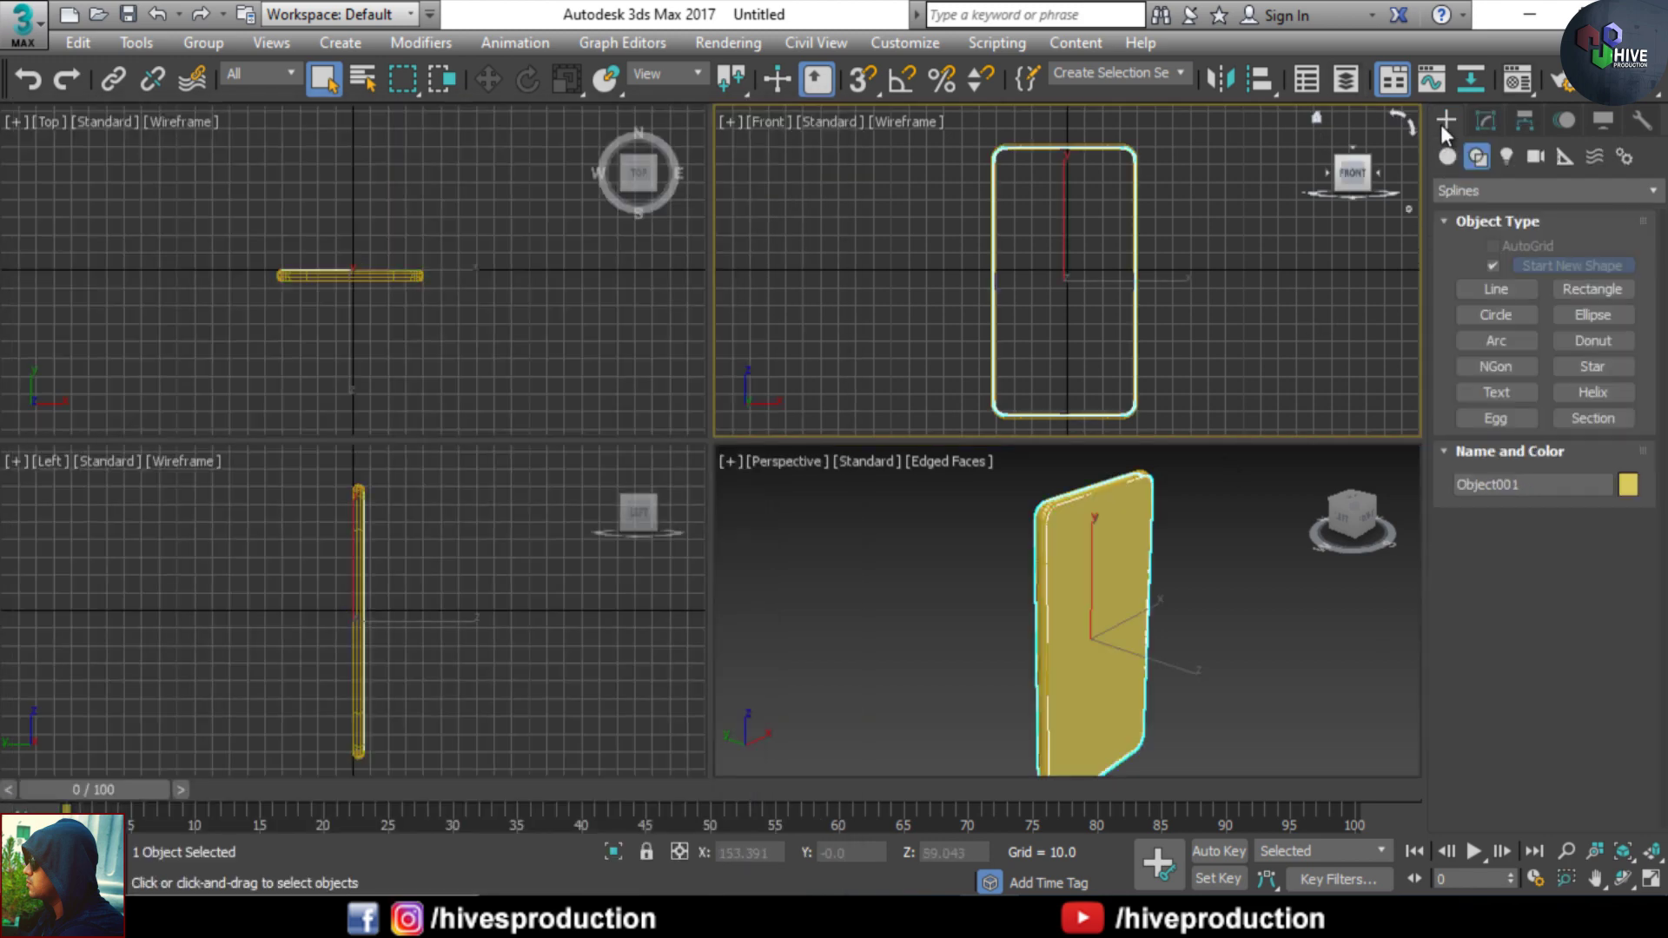
pyautogui.click(1569, 289)
pyautogui.hotkey('alt', 'w')
pyautogui.scroll(6, 674, 327)
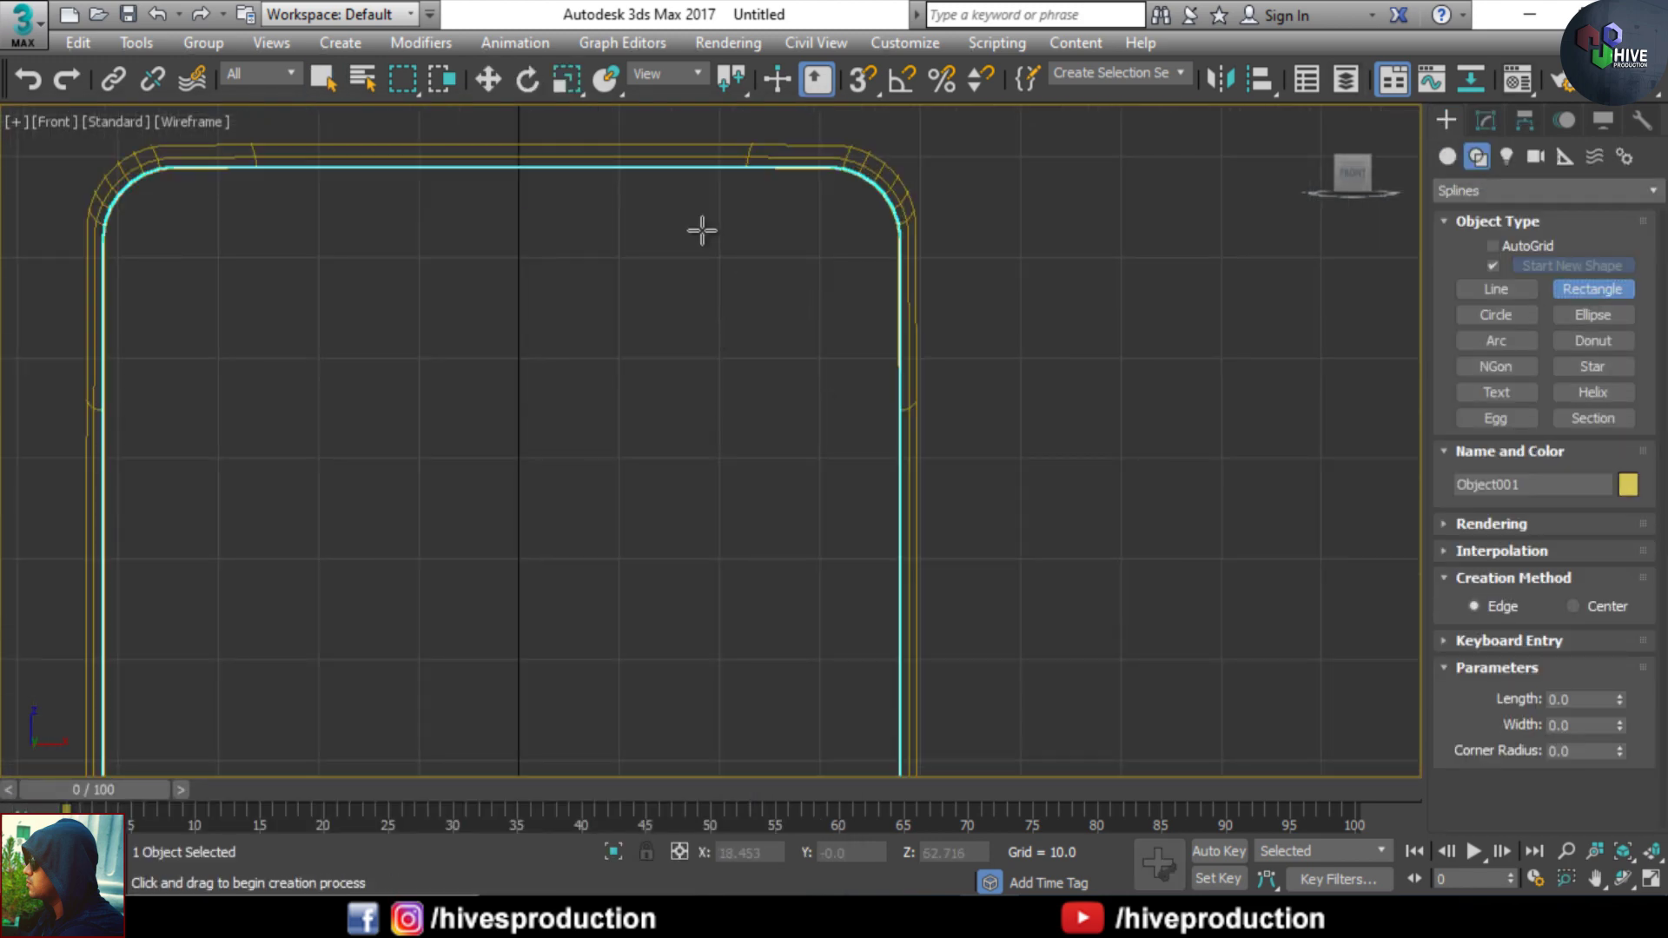
pyautogui.moveTo(702, 227); pyautogui.dragTo(866, 392)
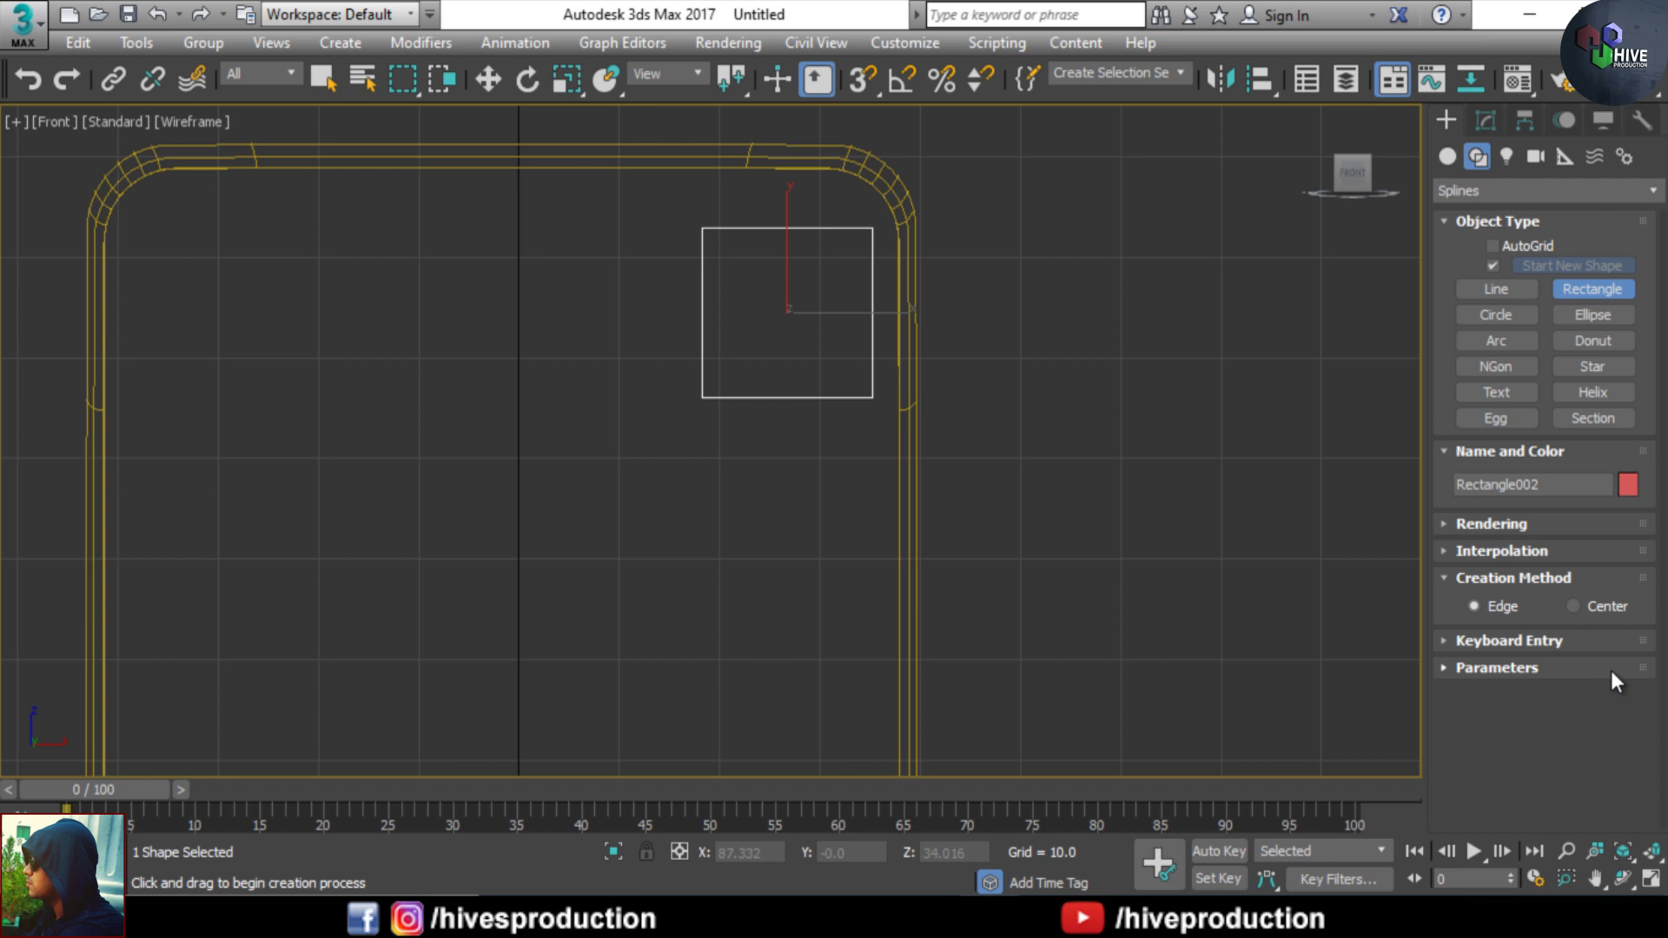
# - Convert the camera rectangle to an editable spline and fillet its four corners by 3.0
pyautogui.click(1485, 120)
pyautogui.rightClick(755, 278)
pyautogui.click(1067, 552)
pyautogui.press('1')
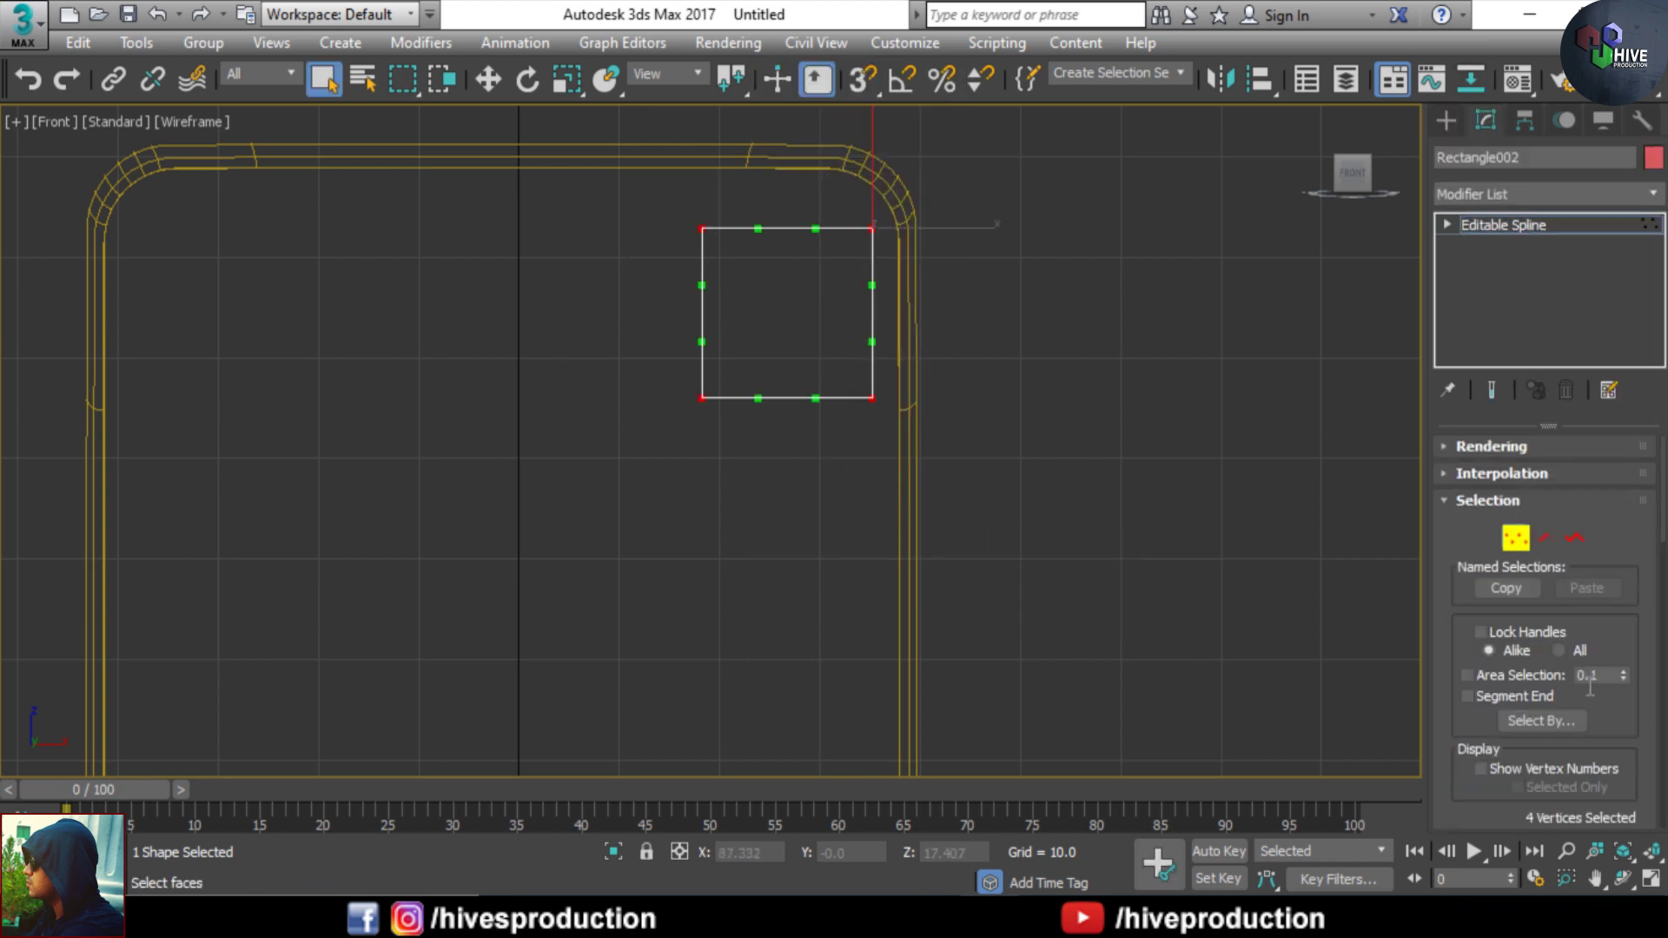
pyautogui.scroll(-10, 1523, 618)
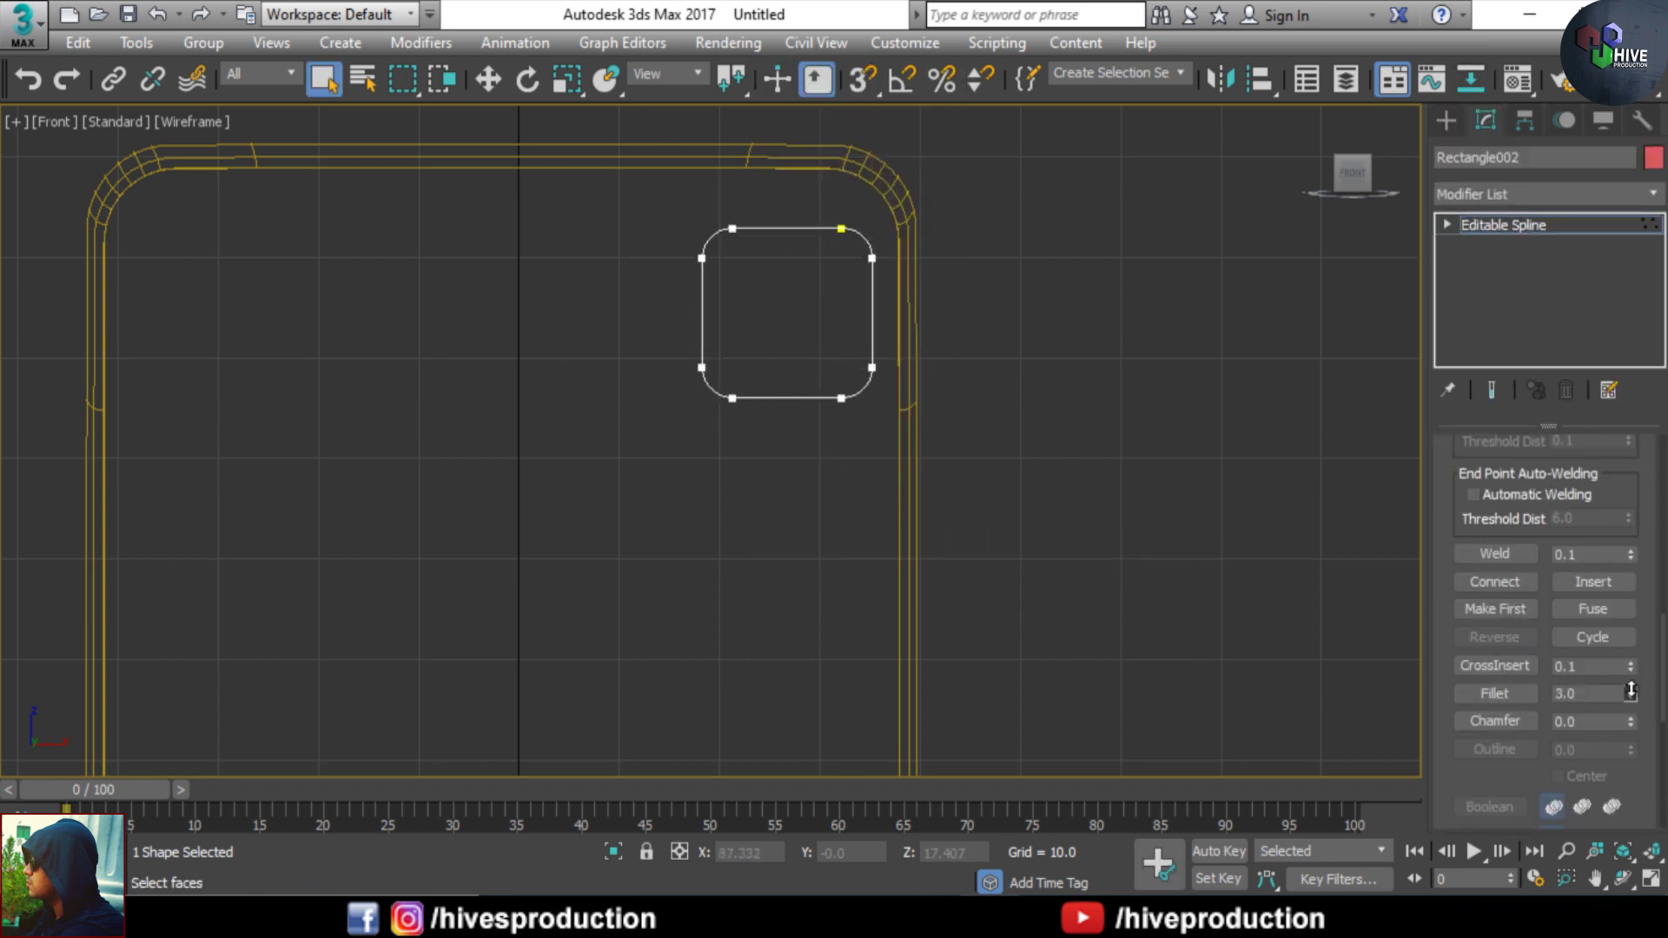
pyautogui.click(1039, 597)
# - Select the rounded camera spline and move it outward from the phone's back along the Y axis
pyautogui.hotkey('alt', 'w')
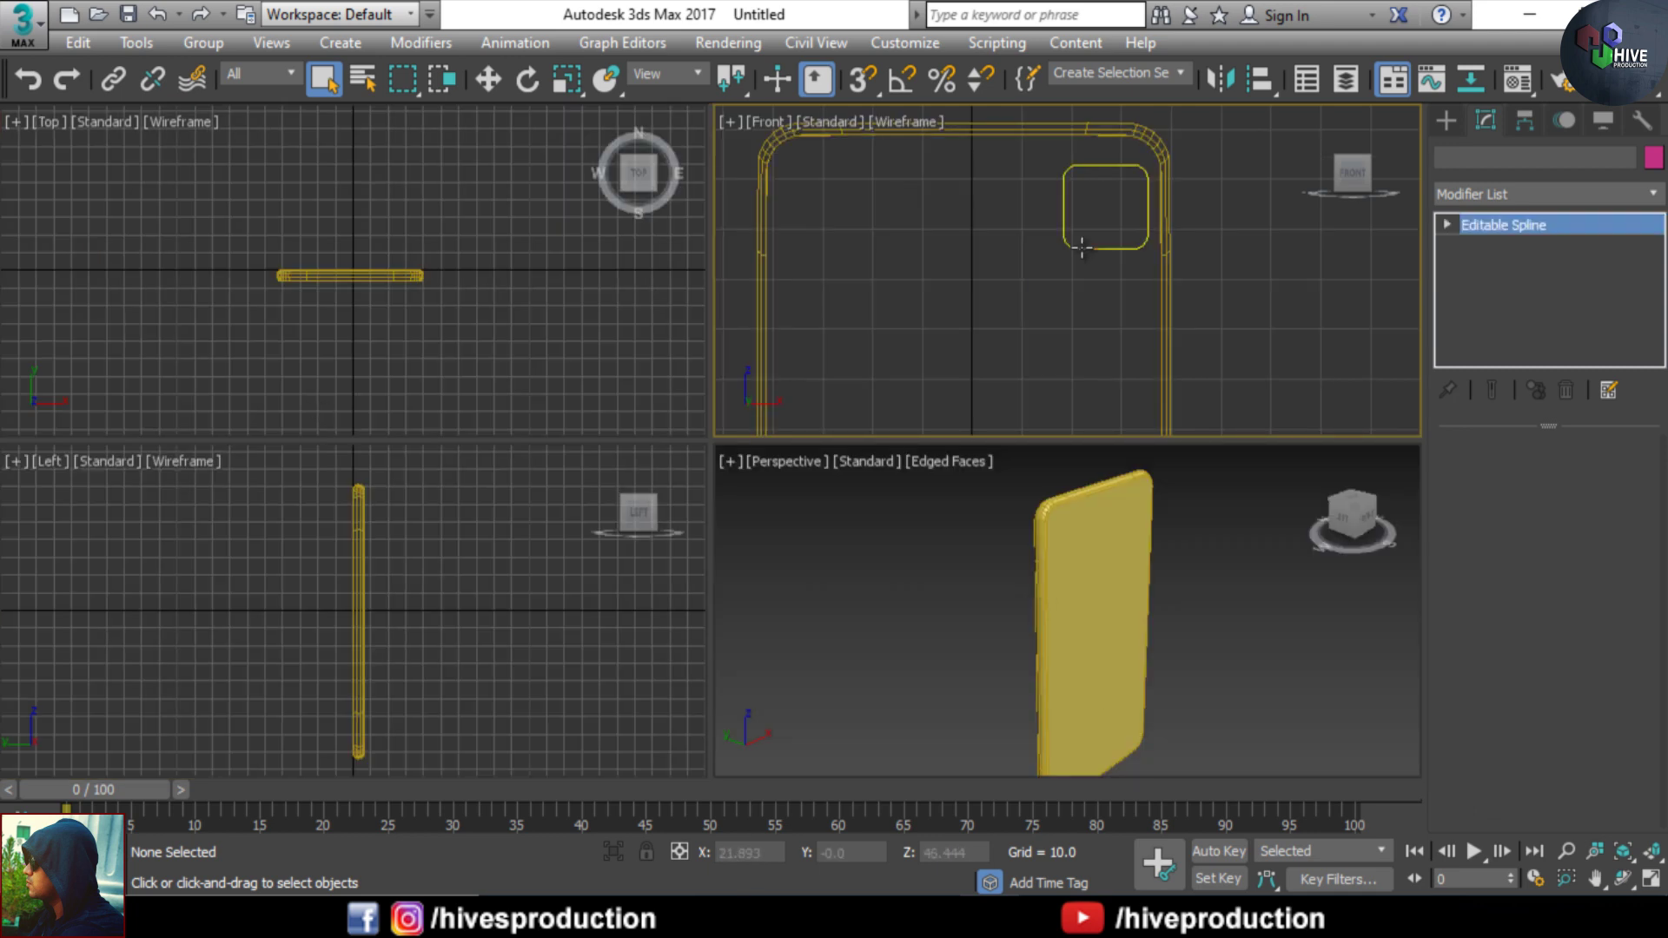
pyautogui.click(1080, 247)
pyautogui.middleClick(1025, 556)
pyautogui.hotkey('alt', 'w')
pyautogui.keyDown('alt'); pyautogui.moveTo(719, 317); pyautogui.dragTo(852, 507, button='middle'); pyautogui.keyUp('alt')
pyautogui.hotkey('alt', 'w')
pyautogui.middleClick(608, 561)
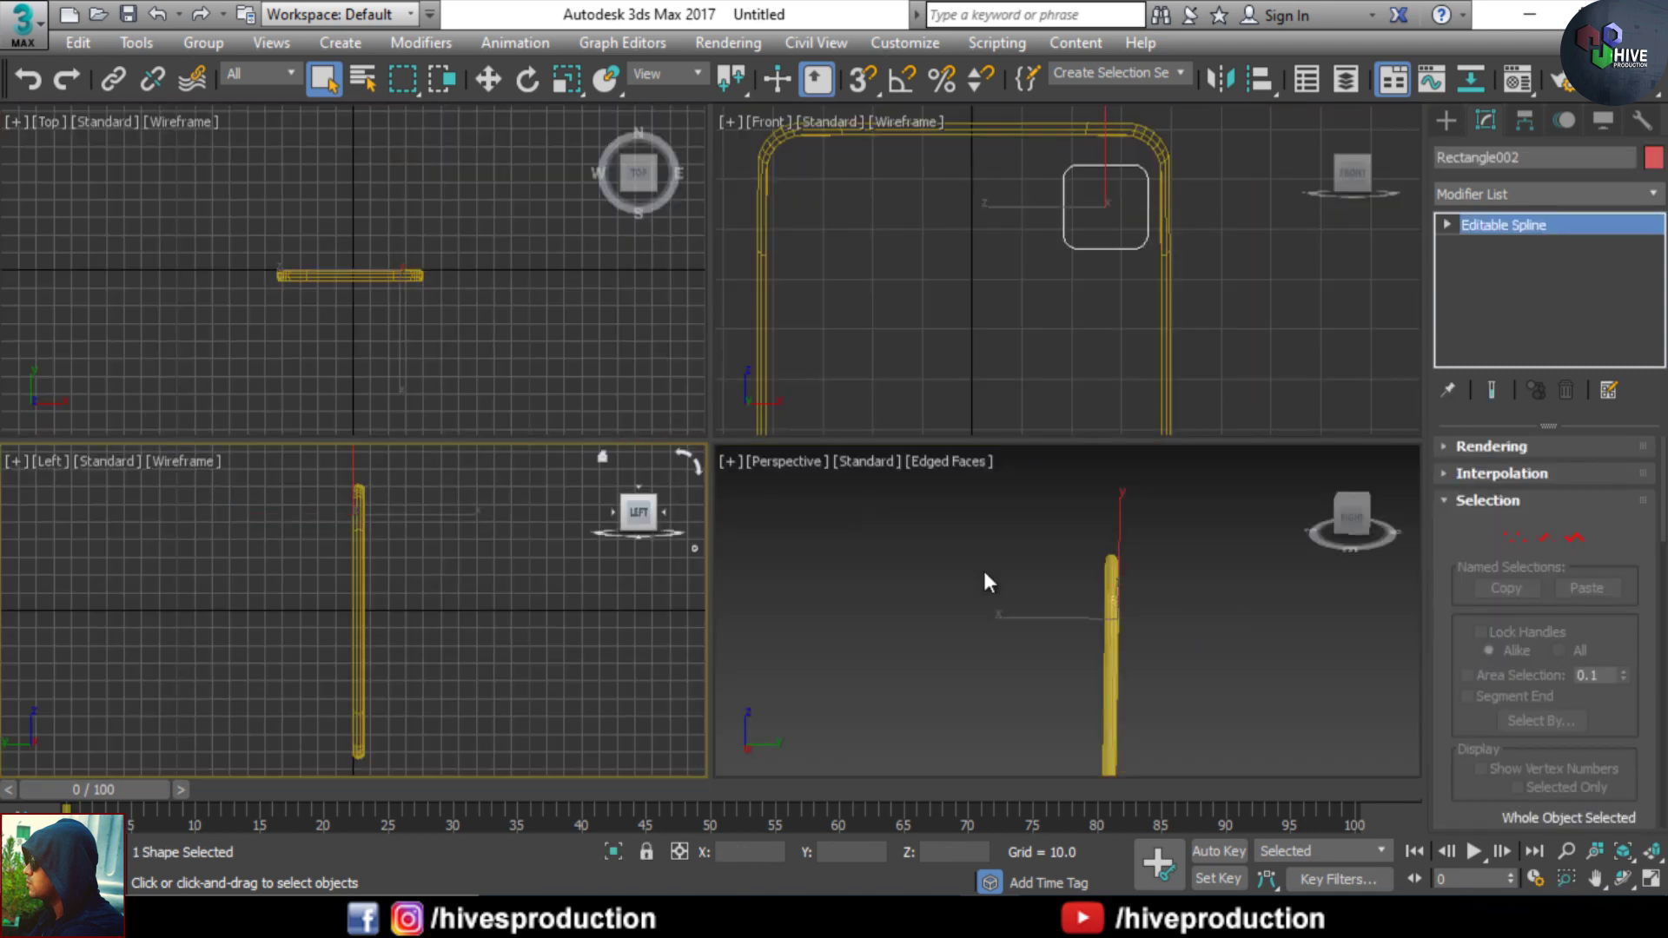
pyautogui.hotkey('alt', 'w')
pyautogui.keyDown('alt'); pyautogui.moveTo(984, 582); pyautogui.dragTo(856, 573, button='middle'); pyautogui.keyUp('alt')
pyautogui.scroll(3, 834, 486)
pyautogui.press('w')
pyautogui.moveTo(790, 397); pyautogui.dragTo(816, 409)
# - Apply an Extrude modifier of 2.0 to the rounded spline and move the block clear of the phone's back
pyautogui.click(1558, 196)
pyautogui.press('e')
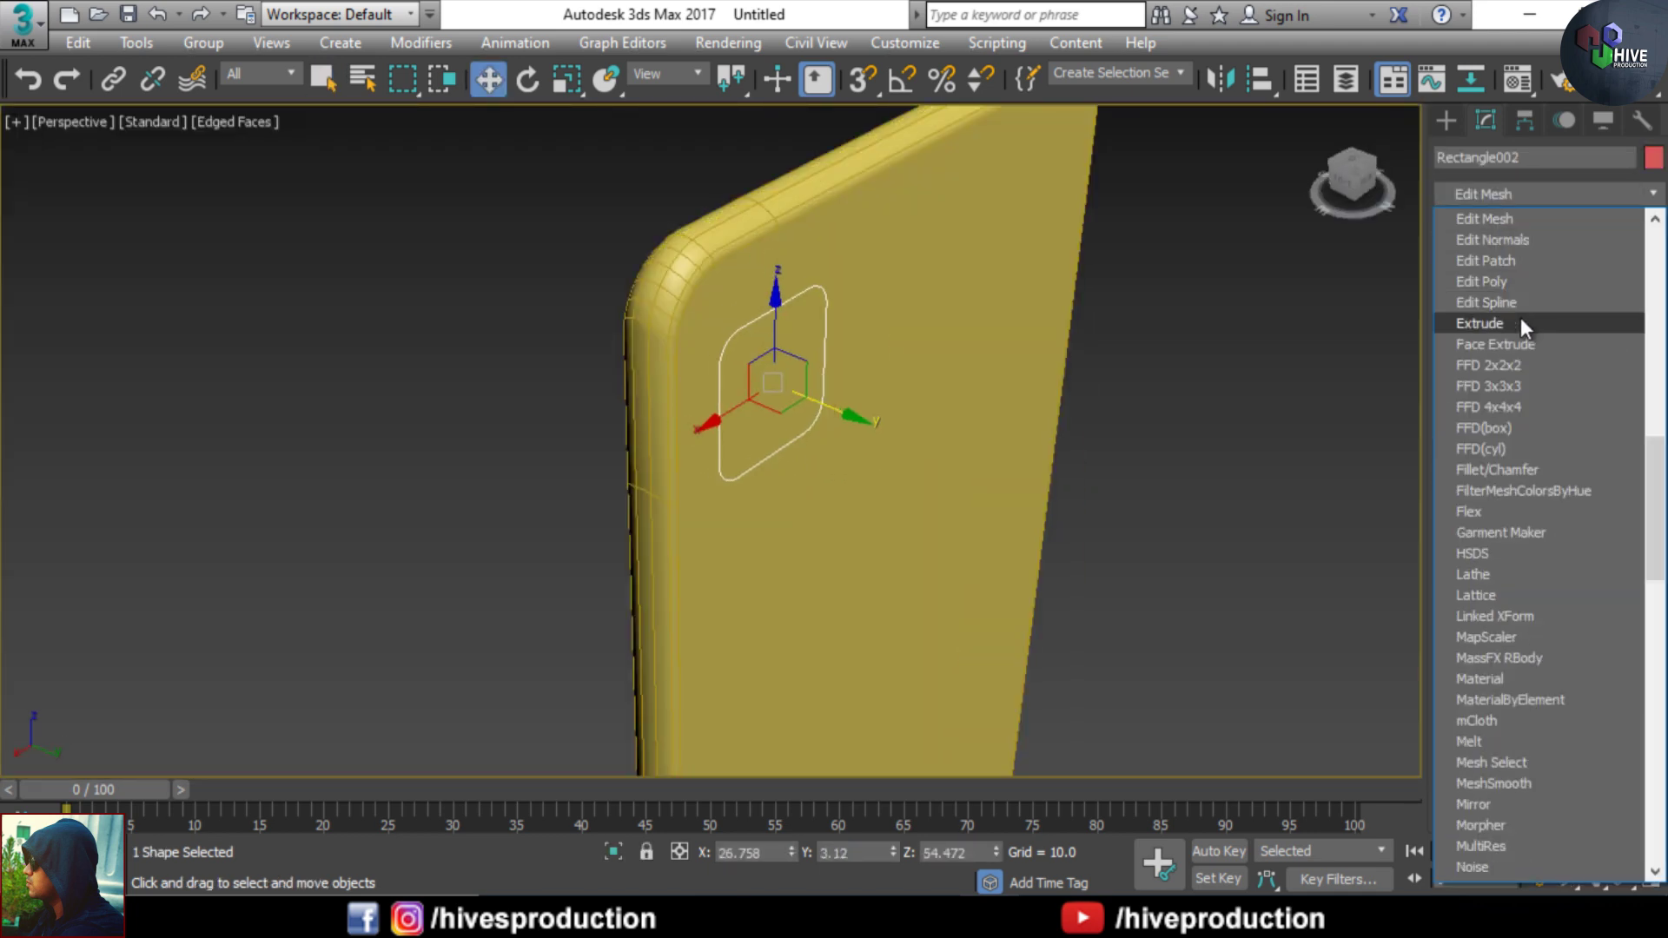
pyautogui.click(1520, 321)
pyautogui.keyDown('alt'); pyautogui.moveTo(800, 409); pyautogui.dragTo(808, 397, button='middle'); pyautogui.keyUp('alt')
pyautogui.moveTo(868, 373); pyautogui.dragTo(953, 374)
pyautogui.keyDown('alt'); pyautogui.moveTo(954, 373); pyautogui.dragTo(917, 391, button='middle'); pyautogui.keyUp('alt')
pyautogui.moveTo(1613, 480)
pyautogui.mouseDown()
pyautogui.moveTo(1615, 508)
pyautogui.moveTo(1613, 485)
pyautogui.mouseUp()
# - Convert the extruded camera block to an editable poly
pyautogui.click(1003, 436)
pyautogui.keyDown('alt'); pyautogui.moveTo(1002, 436); pyautogui.dragTo(867, 452, button='middle'); pyautogui.keyUp('alt')
pyautogui.click(865, 450)
pyautogui.rightClick(866, 443)
pyautogui.moveTo(981, 697)
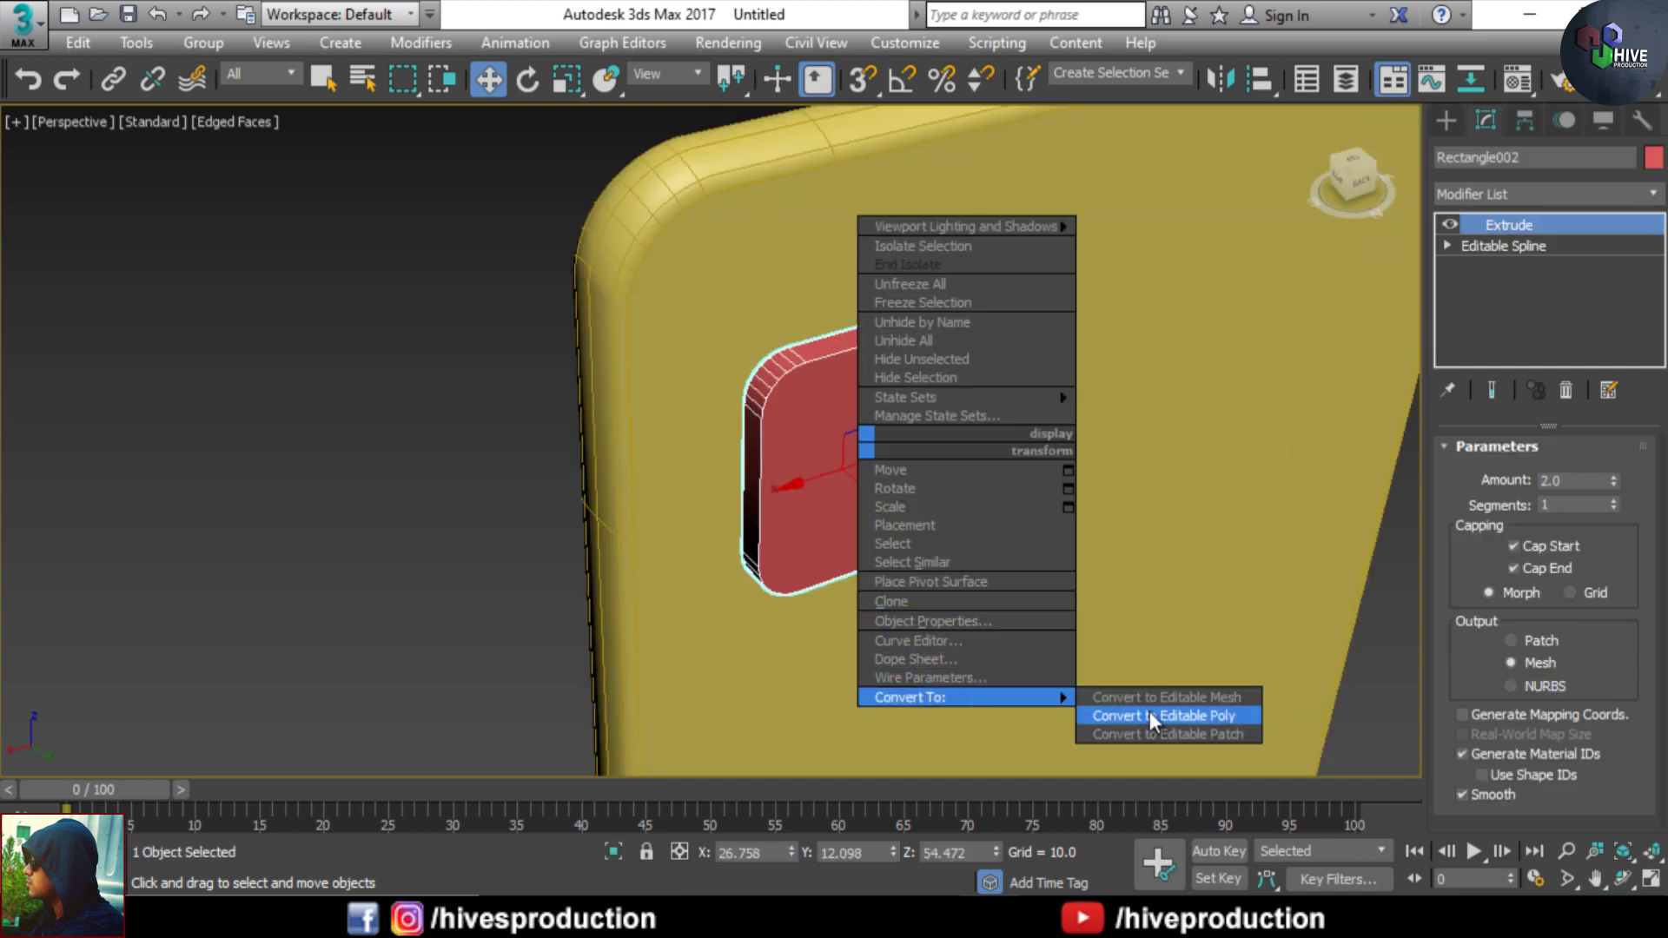
pyautogui.click(1150, 719)
# - Inset the camera block's front and back polygons slightly, and delete the inner faces to leave an open frame
pyautogui.click(1572, 480)
pyautogui.click(934, 482)
pyautogui.keyDown('ctrl'); pyautogui.click(947, 490); pyautogui.keyUp('ctrl')
pyautogui.moveTo(744, 495)
pyautogui.keyDown('alt'); pyautogui.mouseDown(button='middle')
pyautogui.moveTo(964, 490)
pyautogui.moveTo(764, 512)
pyautogui.mouseUp(button='middle'); pyautogui.keyUp('alt')
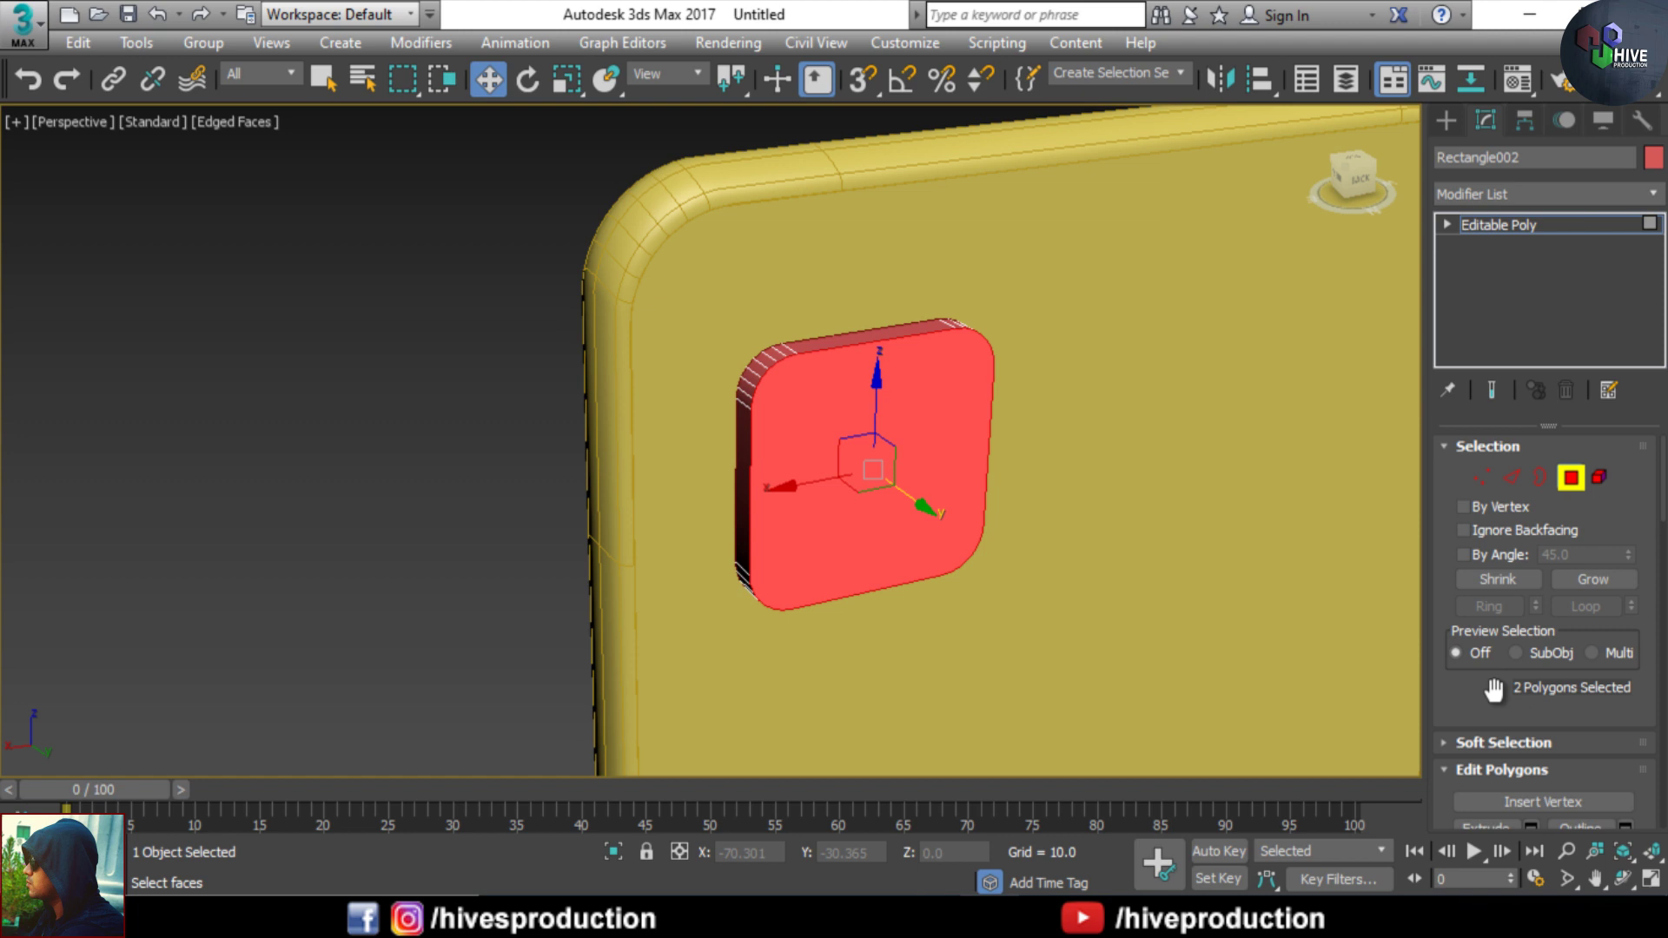
pyautogui.moveTo(1494, 691); pyautogui.dragTo(1537, 605)
pyautogui.click(1602, 513)
pyautogui.moveTo(848, 450); pyautogui.dragTo(848, 430)
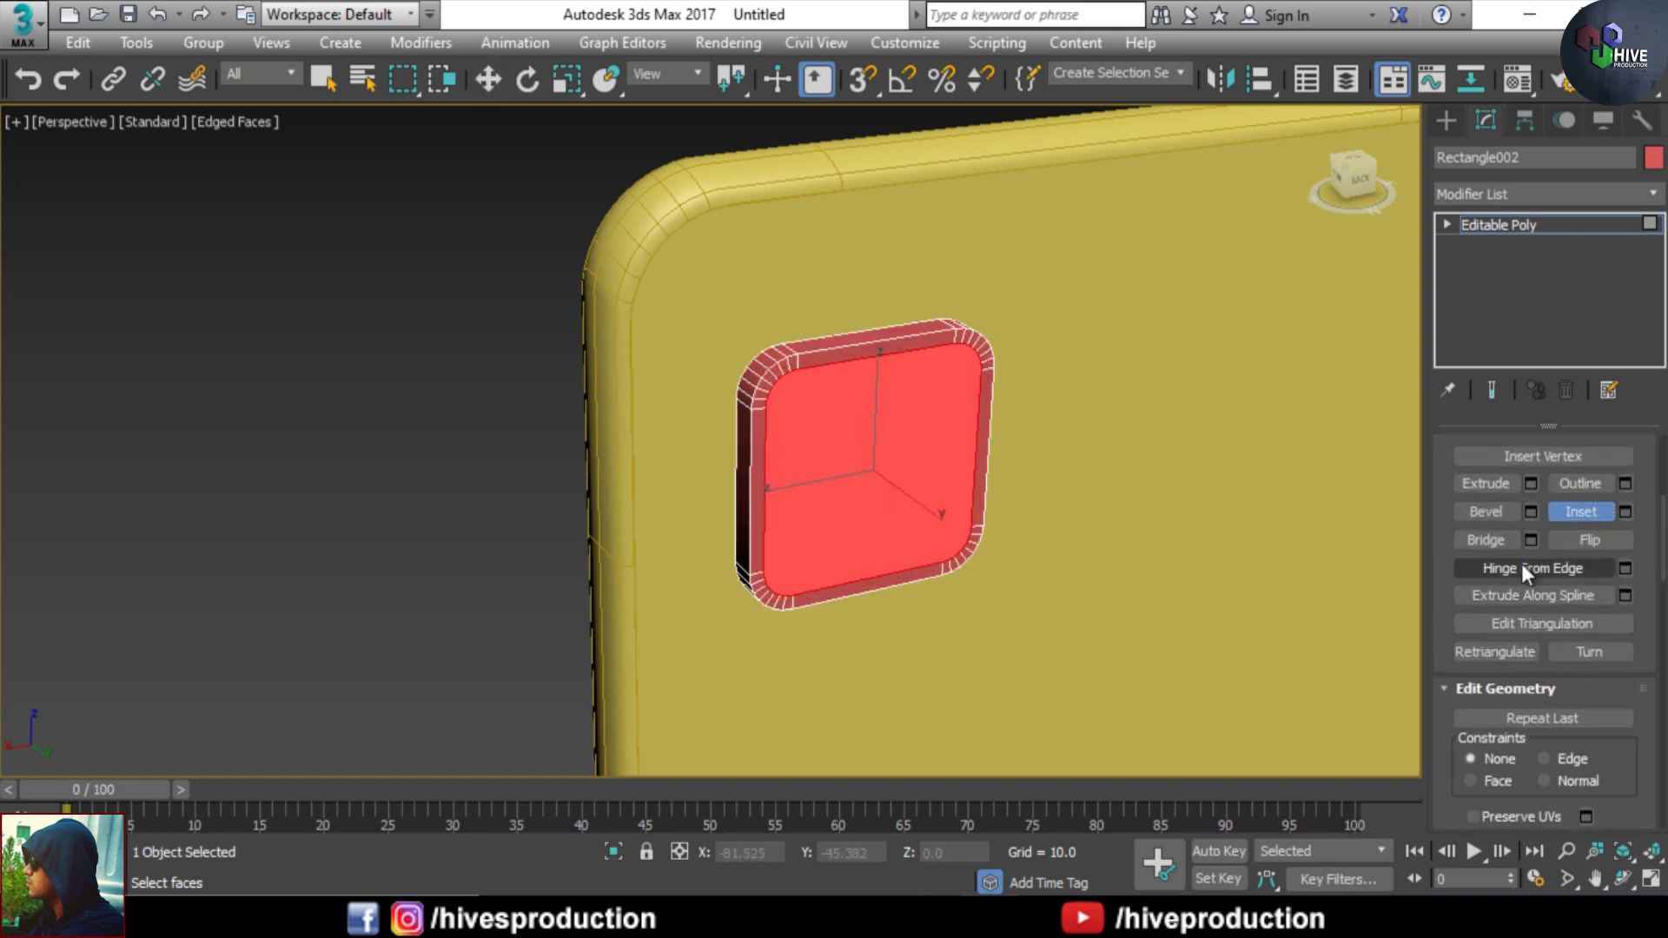
pyautogui.press('Delete')
# - Close the gap between the frame's two open borders with inner wall faces, and leave sub-object editing
pyautogui.press('3')
pyautogui.press('w')
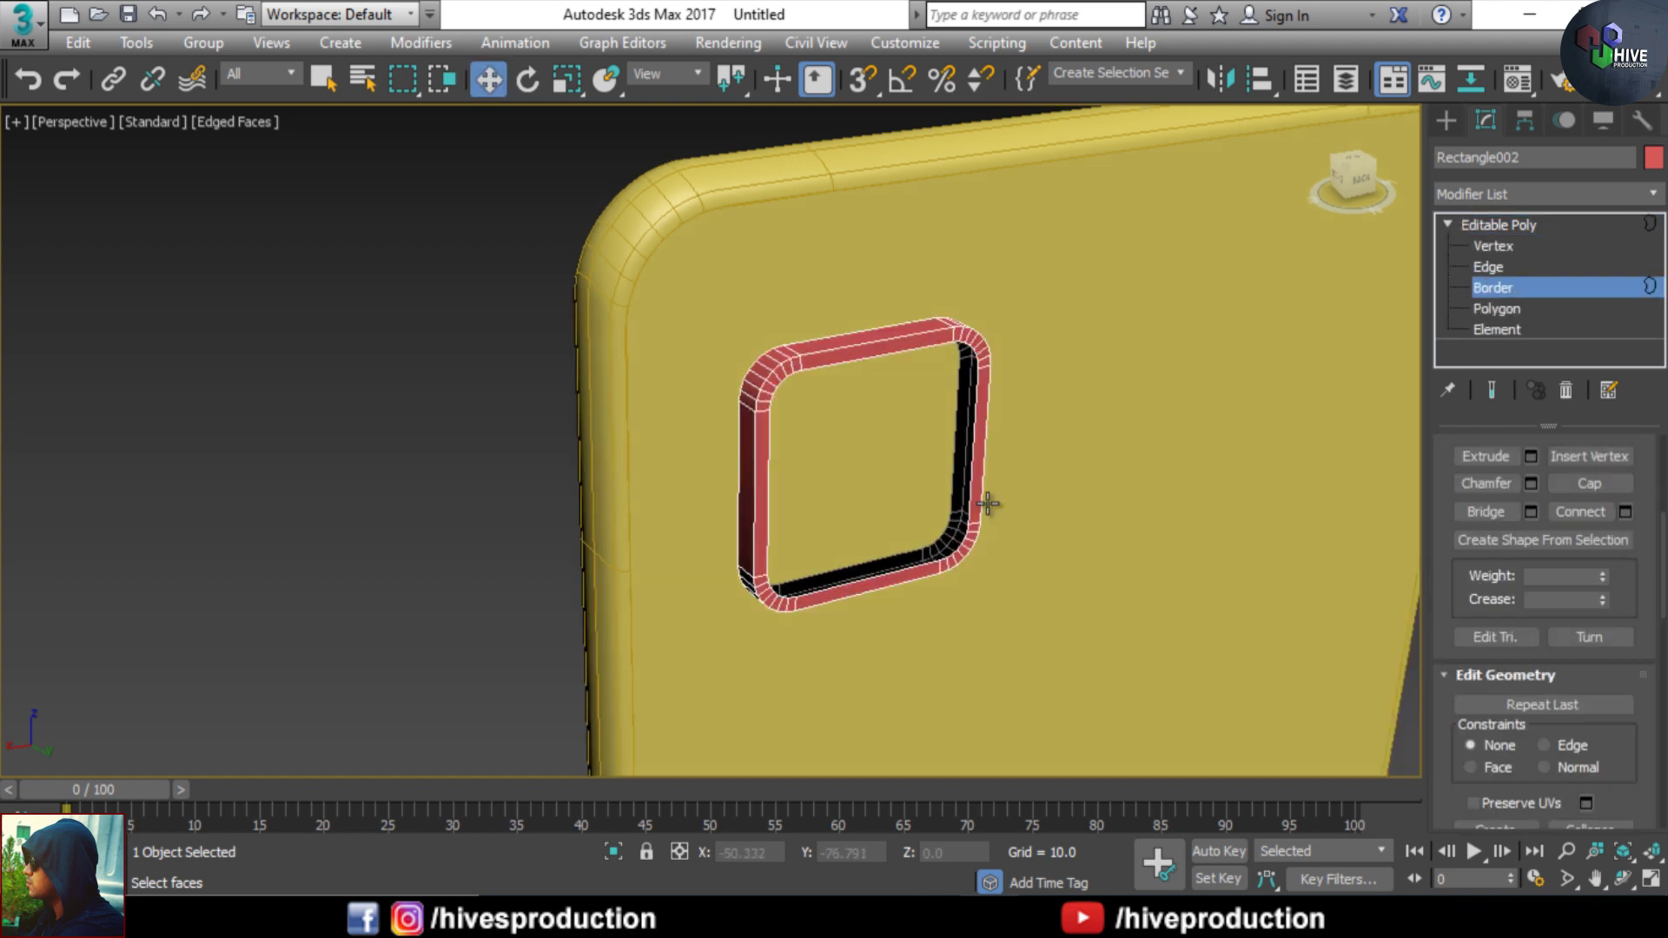
pyautogui.keyDown('alt'); pyautogui.moveTo(987, 502); pyautogui.dragTo(928, 455, button='middle'); pyautogui.keyUp('alt')
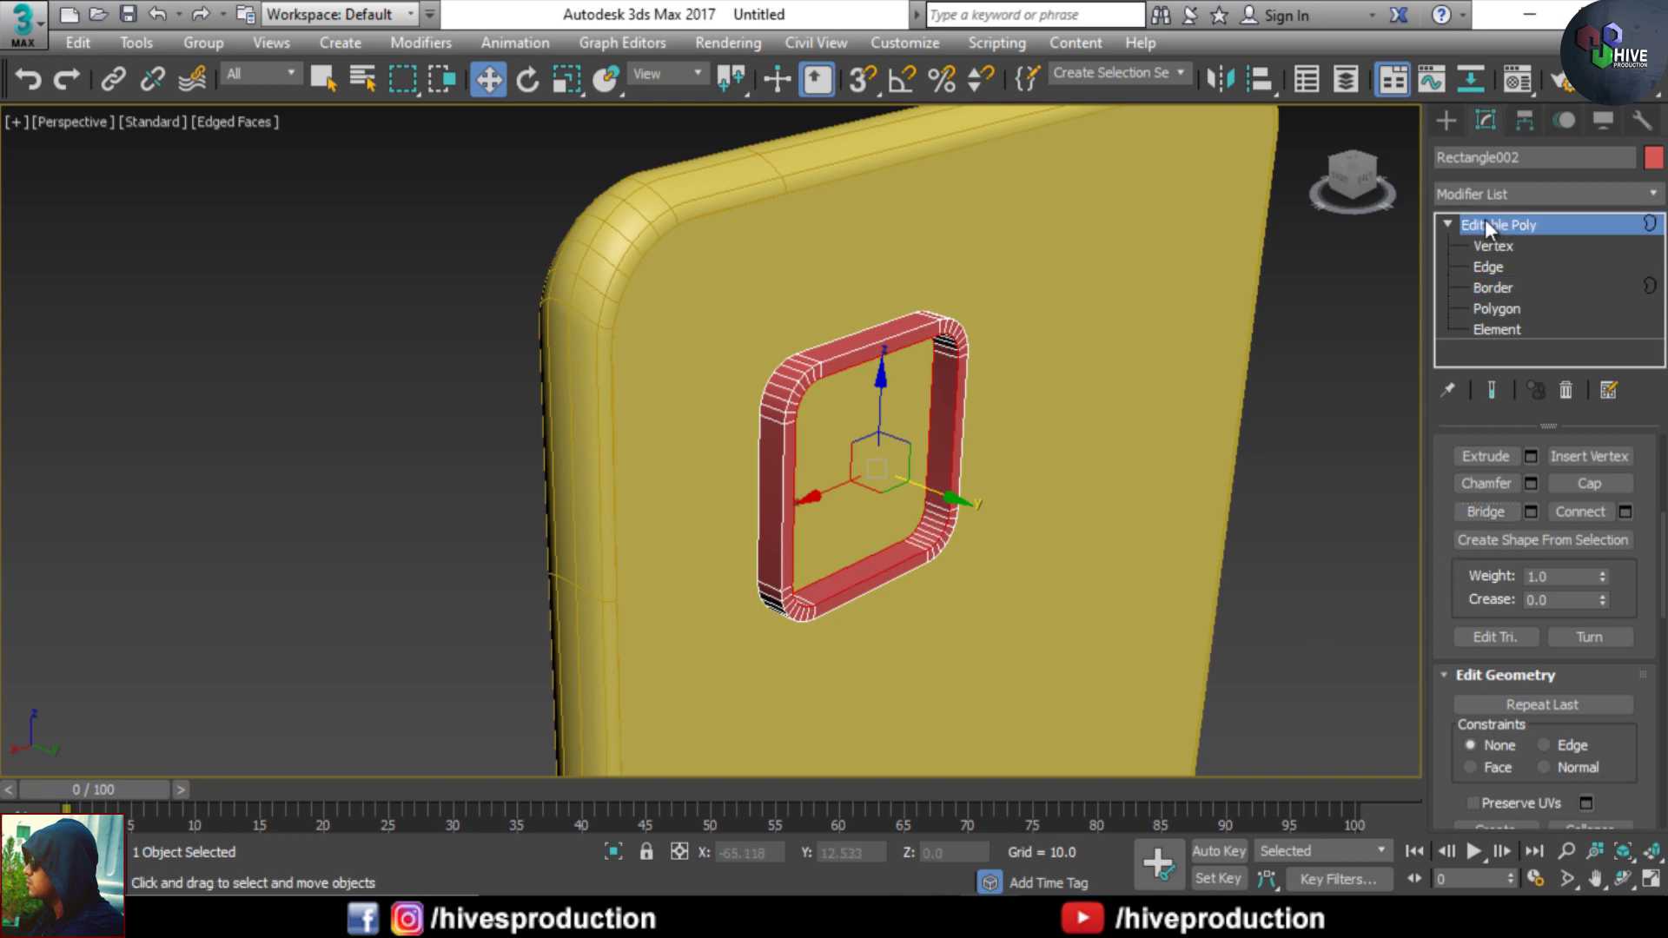
pyautogui.click(1355, 300)
pyautogui.keyDown('alt'); pyautogui.moveTo(964, 530); pyautogui.dragTo(871, 539, button='middle'); pyautogui.keyUp('alt')
pyautogui.click(941, 514)
# - Draw a rectangle spline about 16.4 by 15.6 over the camera frame in the Front view
pyautogui.hotkey('alt', 'w')
pyautogui.click(1446, 121)
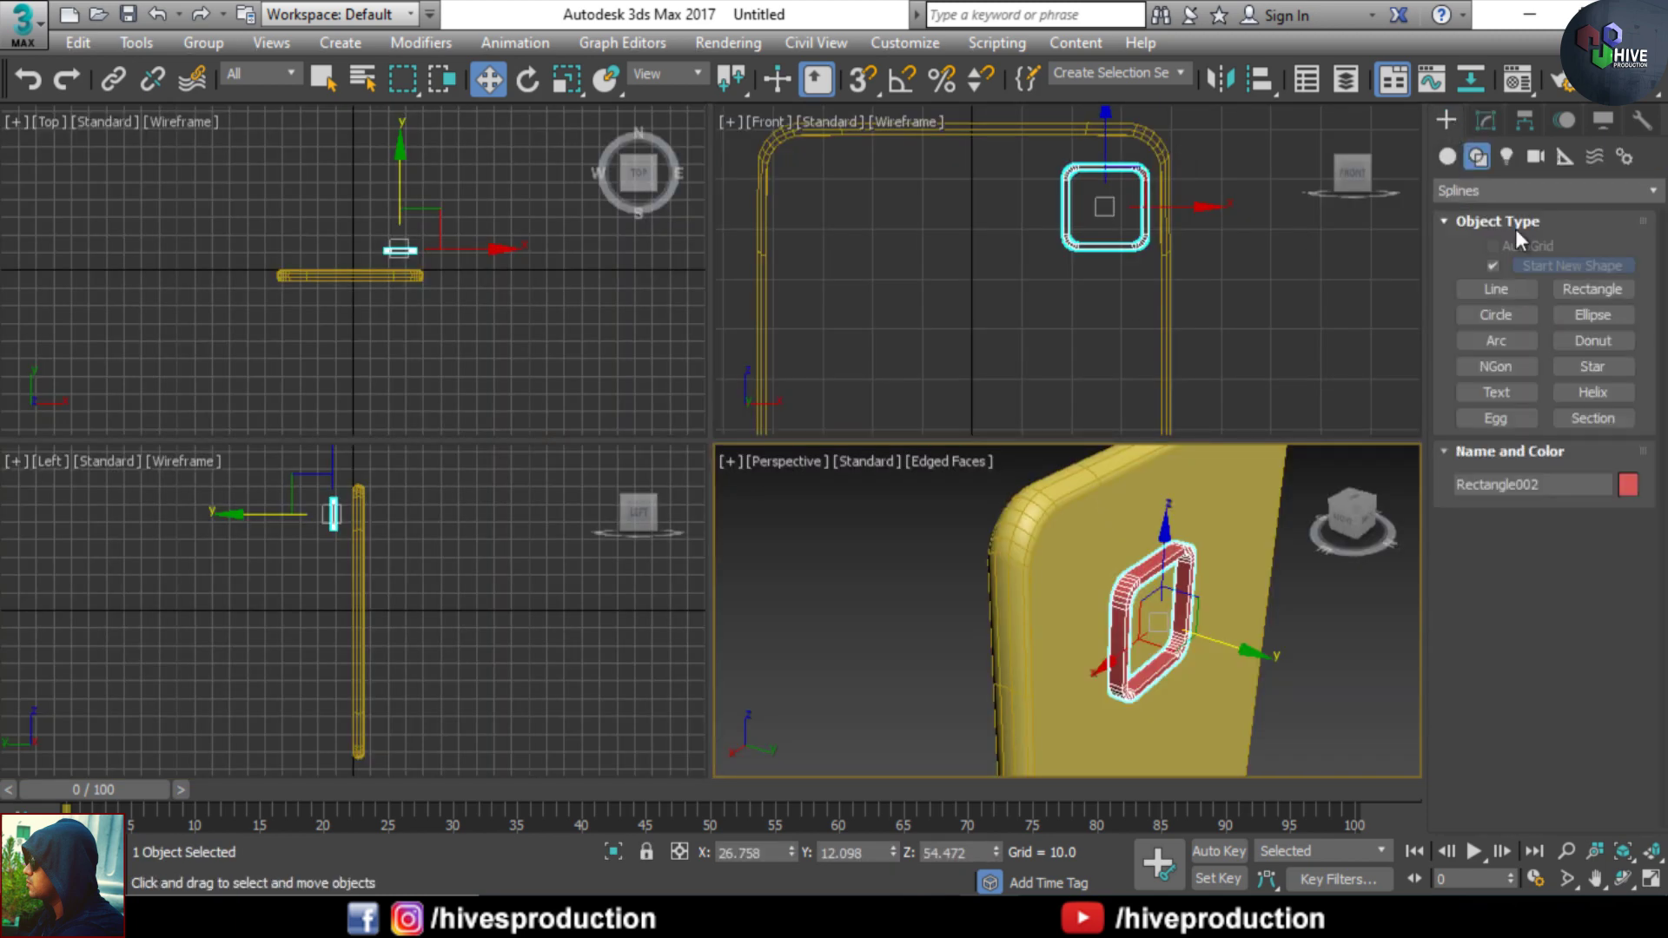
pyautogui.click(1592, 289)
pyautogui.hotkey('alt', 'w')
pyautogui.moveTo(562, 236); pyautogui.dragTo(743, 539)
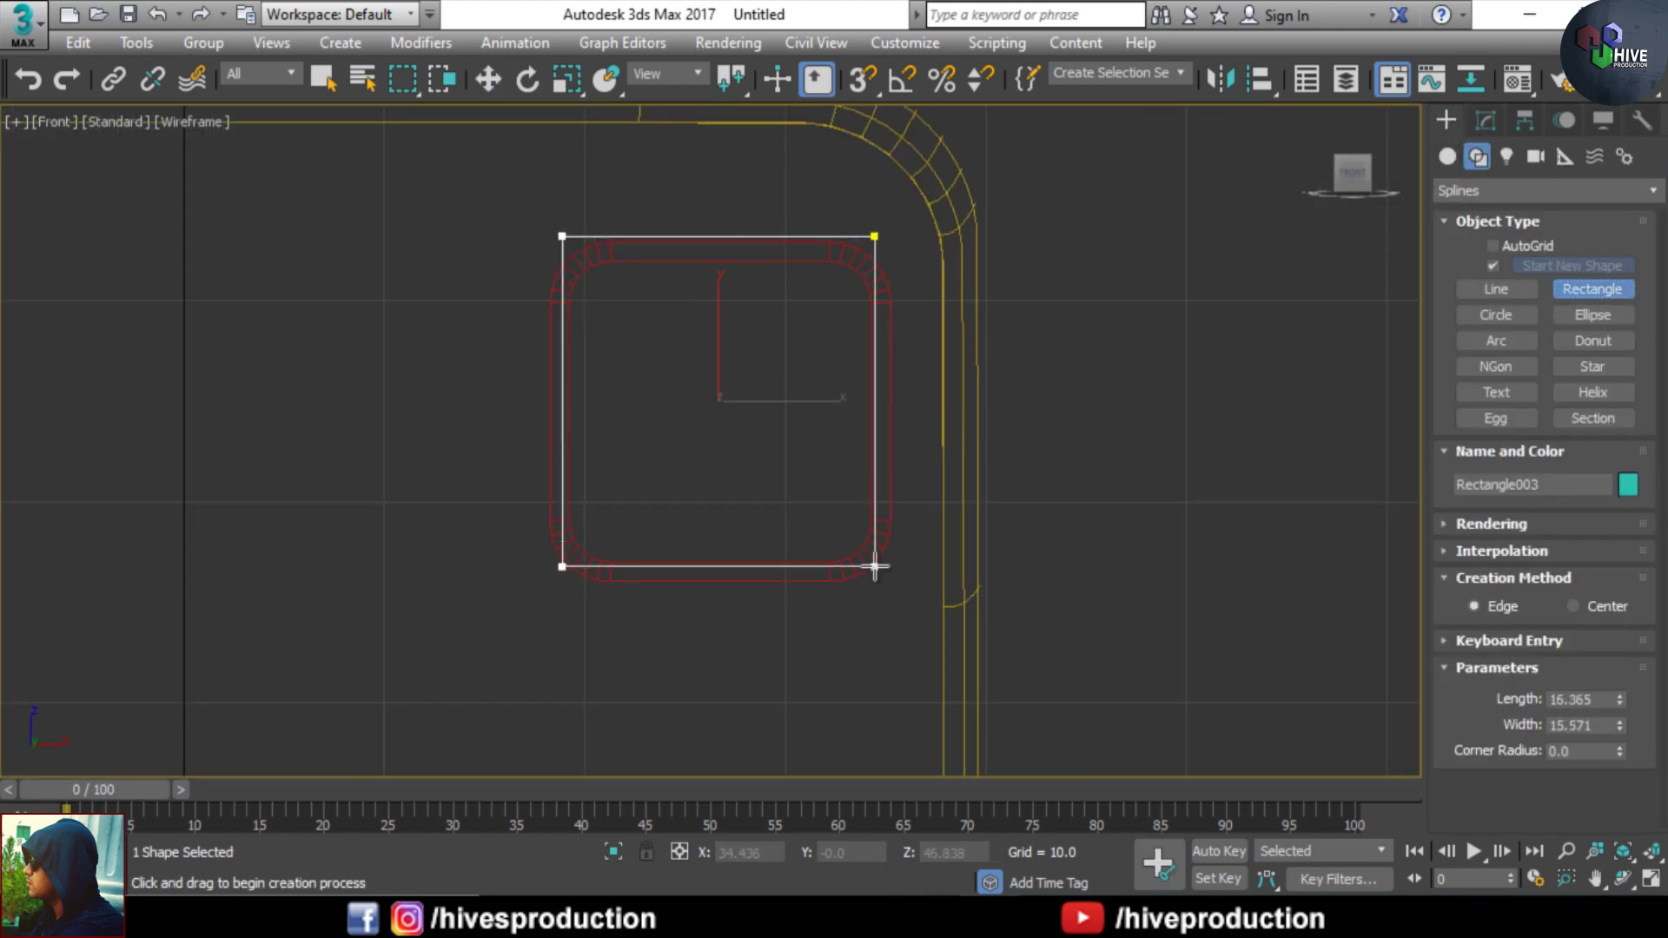
# - Convert the new rectangle to an editable spline, fit its edges within the frame's thickness, and fillet its corners
pyautogui.rightClick(1080, 547)
pyautogui.moveTo(912, 788)
pyautogui.click(1170, 816)
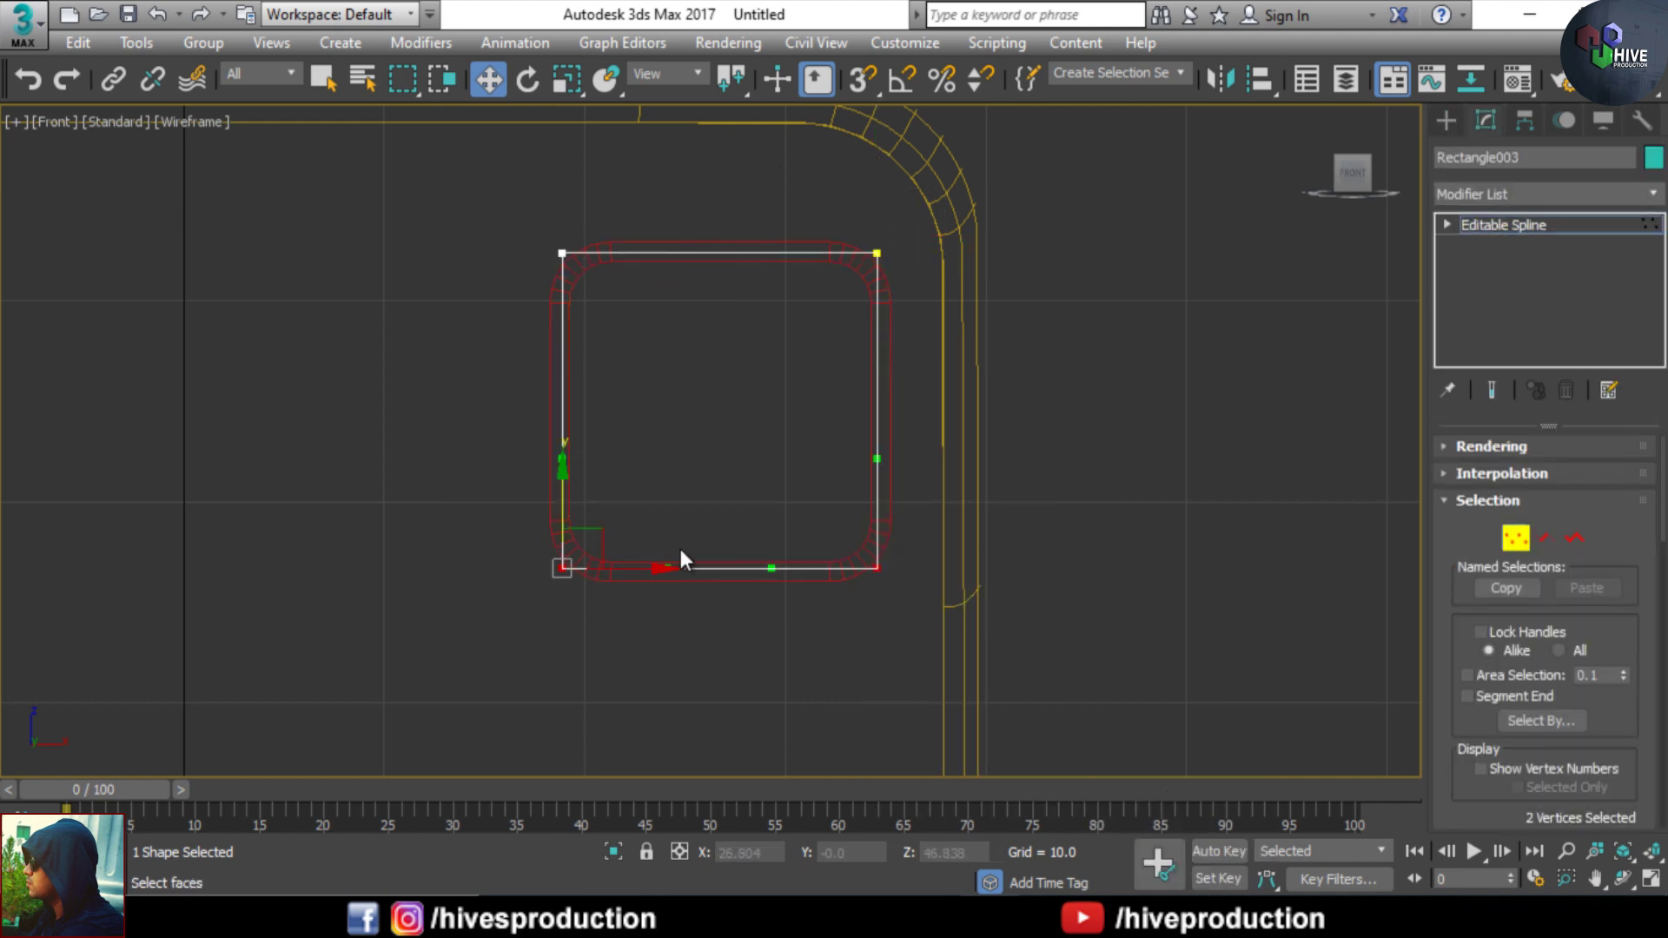
pyautogui.scroll(-10, 1624, 643)
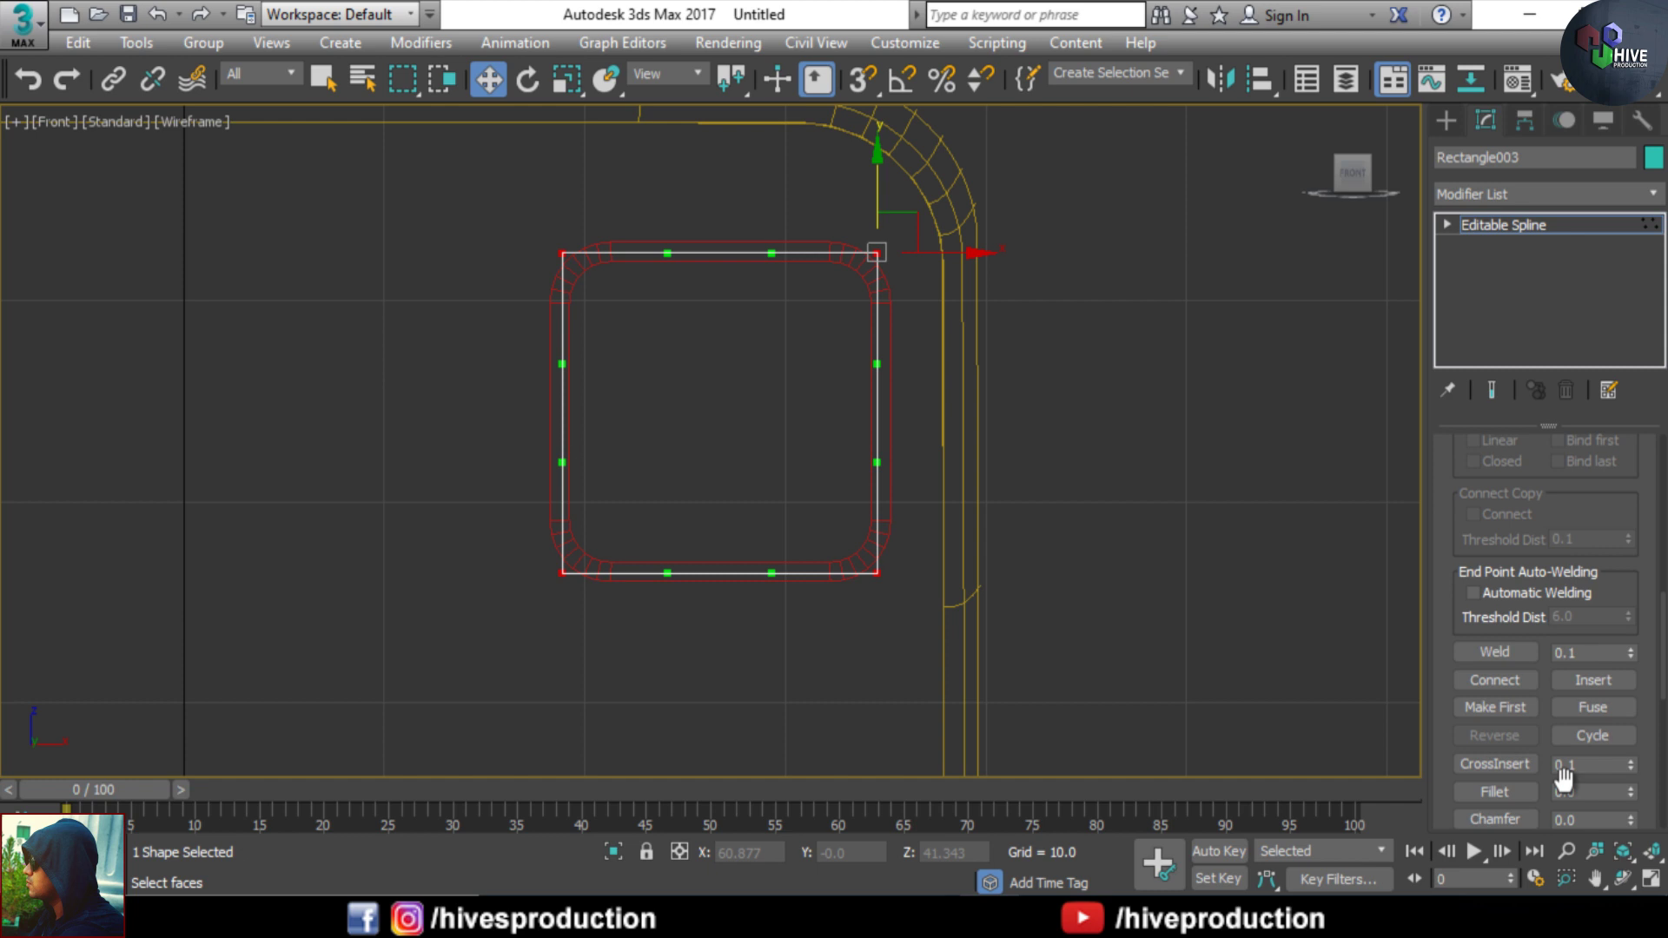
# - Extrude the new rounded rectangle by 0.2 and move the panel into the rear of the camera frame
pyautogui.hotkey('alt', 'w')
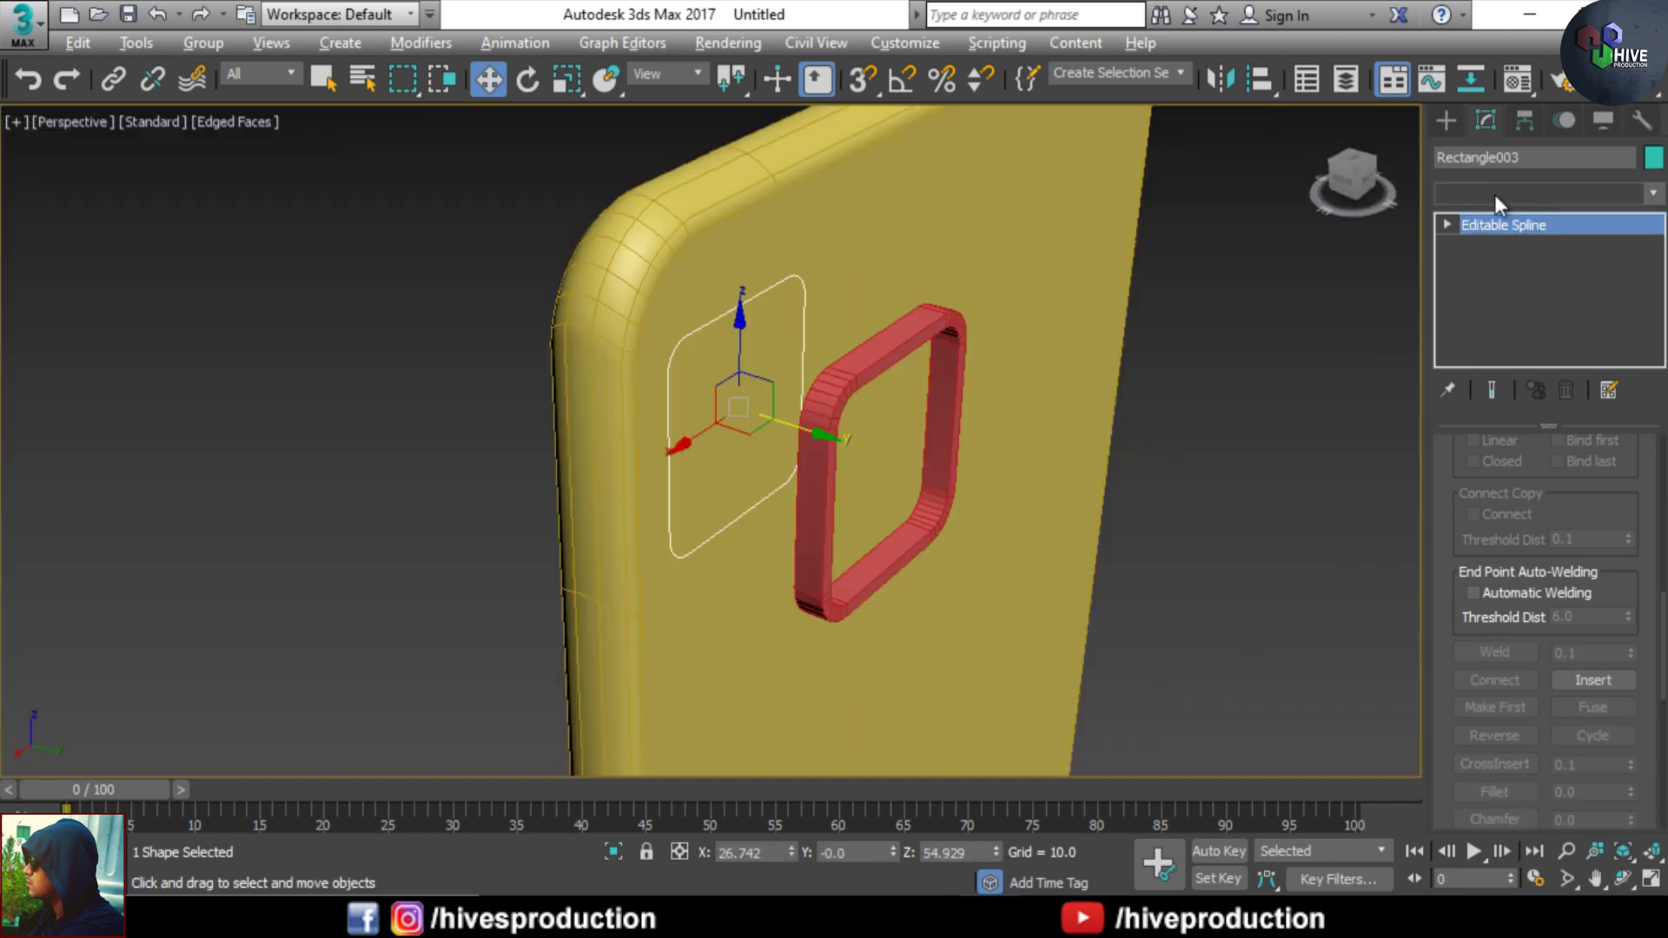
pyautogui.click(1547, 194)
pyautogui.click(1484, 325)
pyautogui.moveTo(775, 447); pyautogui.dragTo(1002, 557)
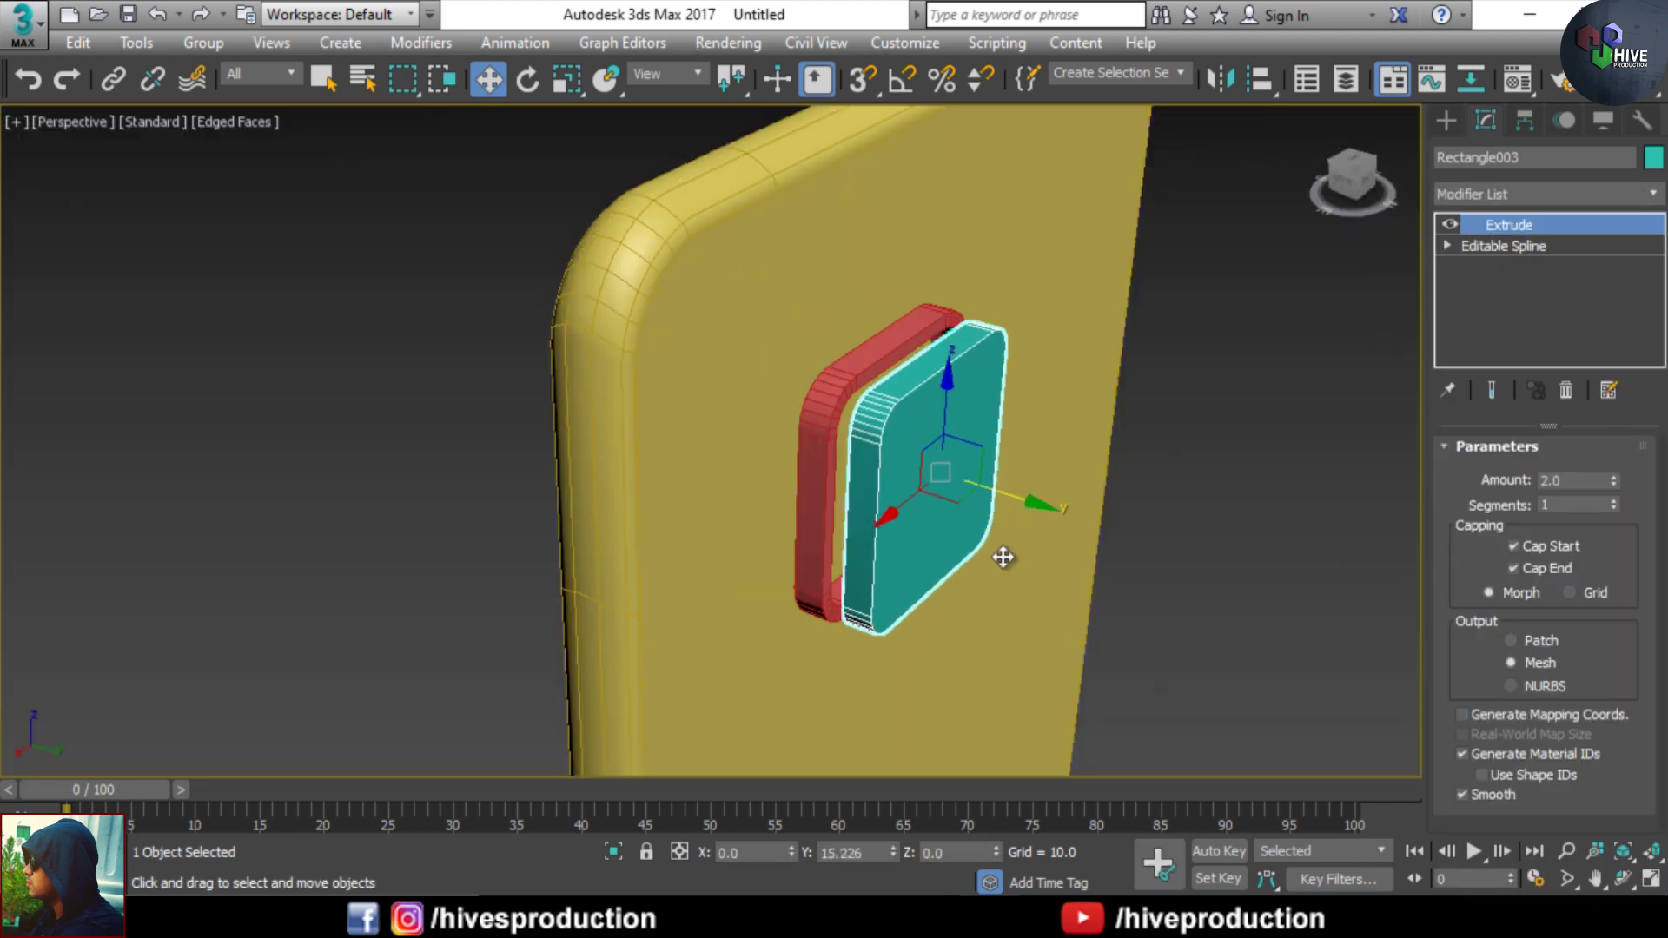
pyautogui.moveTo(1615, 483); pyautogui.dragTo(1487, 480)
pyautogui.write('0.2')
pyautogui.press('Return')
pyautogui.moveTo(971, 491); pyautogui.dragTo(956, 476)
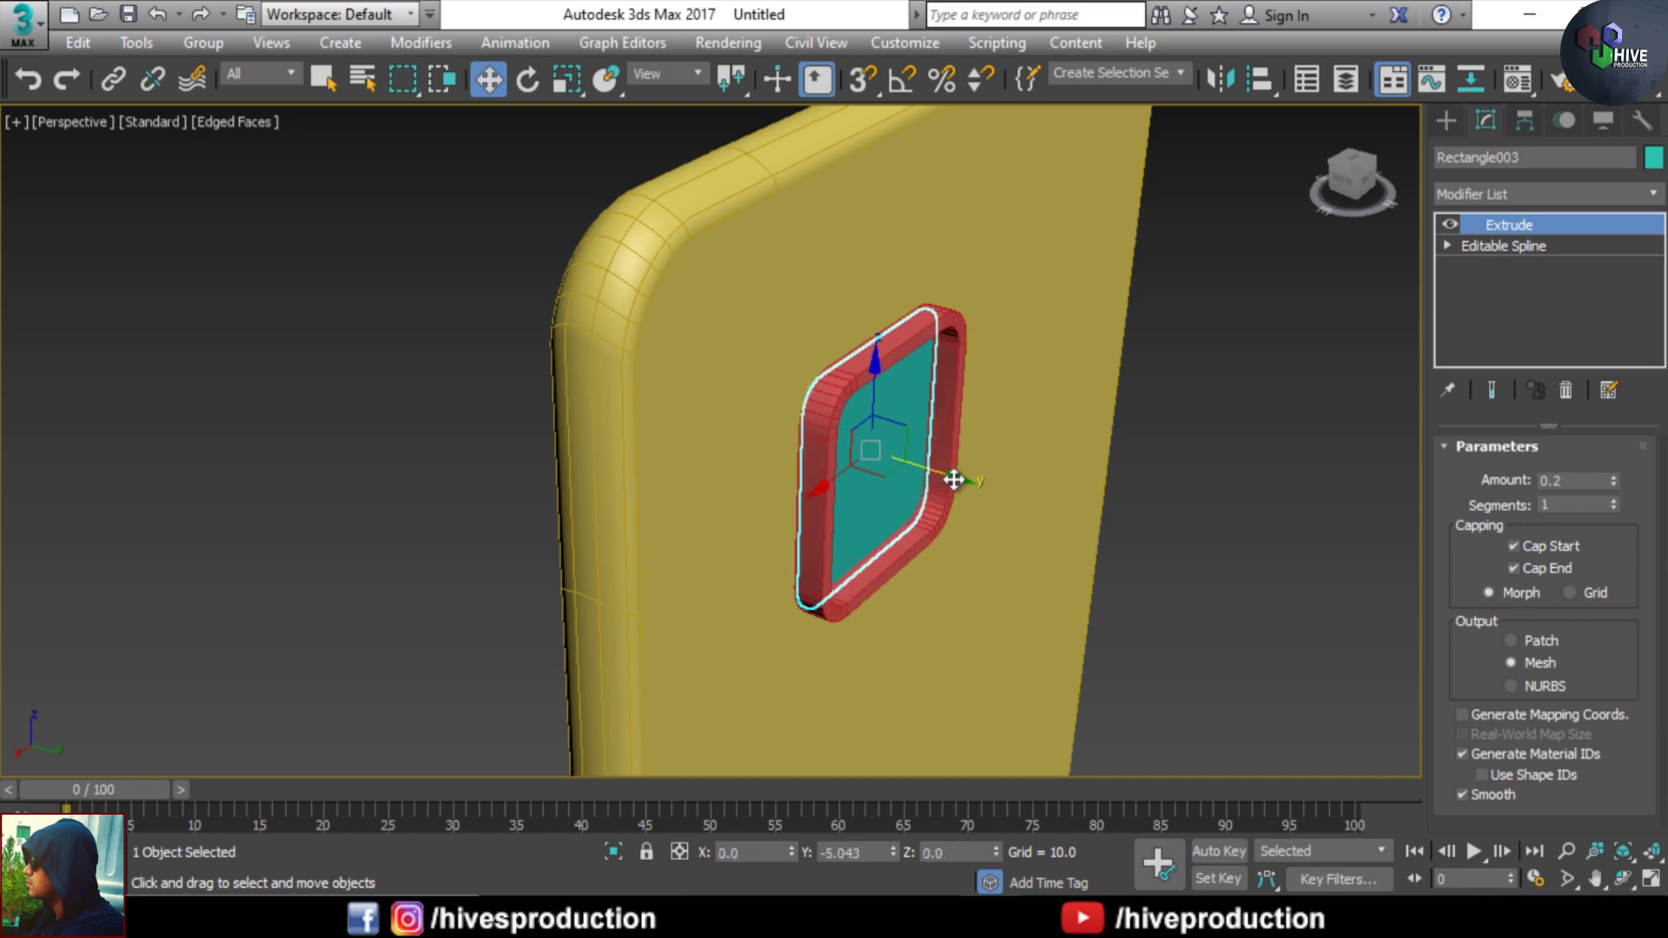
# - Scale the panel thinner along its depth in the Left view, and place a copy of it outside the frame
pyautogui.hotkey('alt', 'w')
pyautogui.hotkey('alt', 'w')
pyautogui.scroll(5, 502, 189)
pyautogui.press('r')
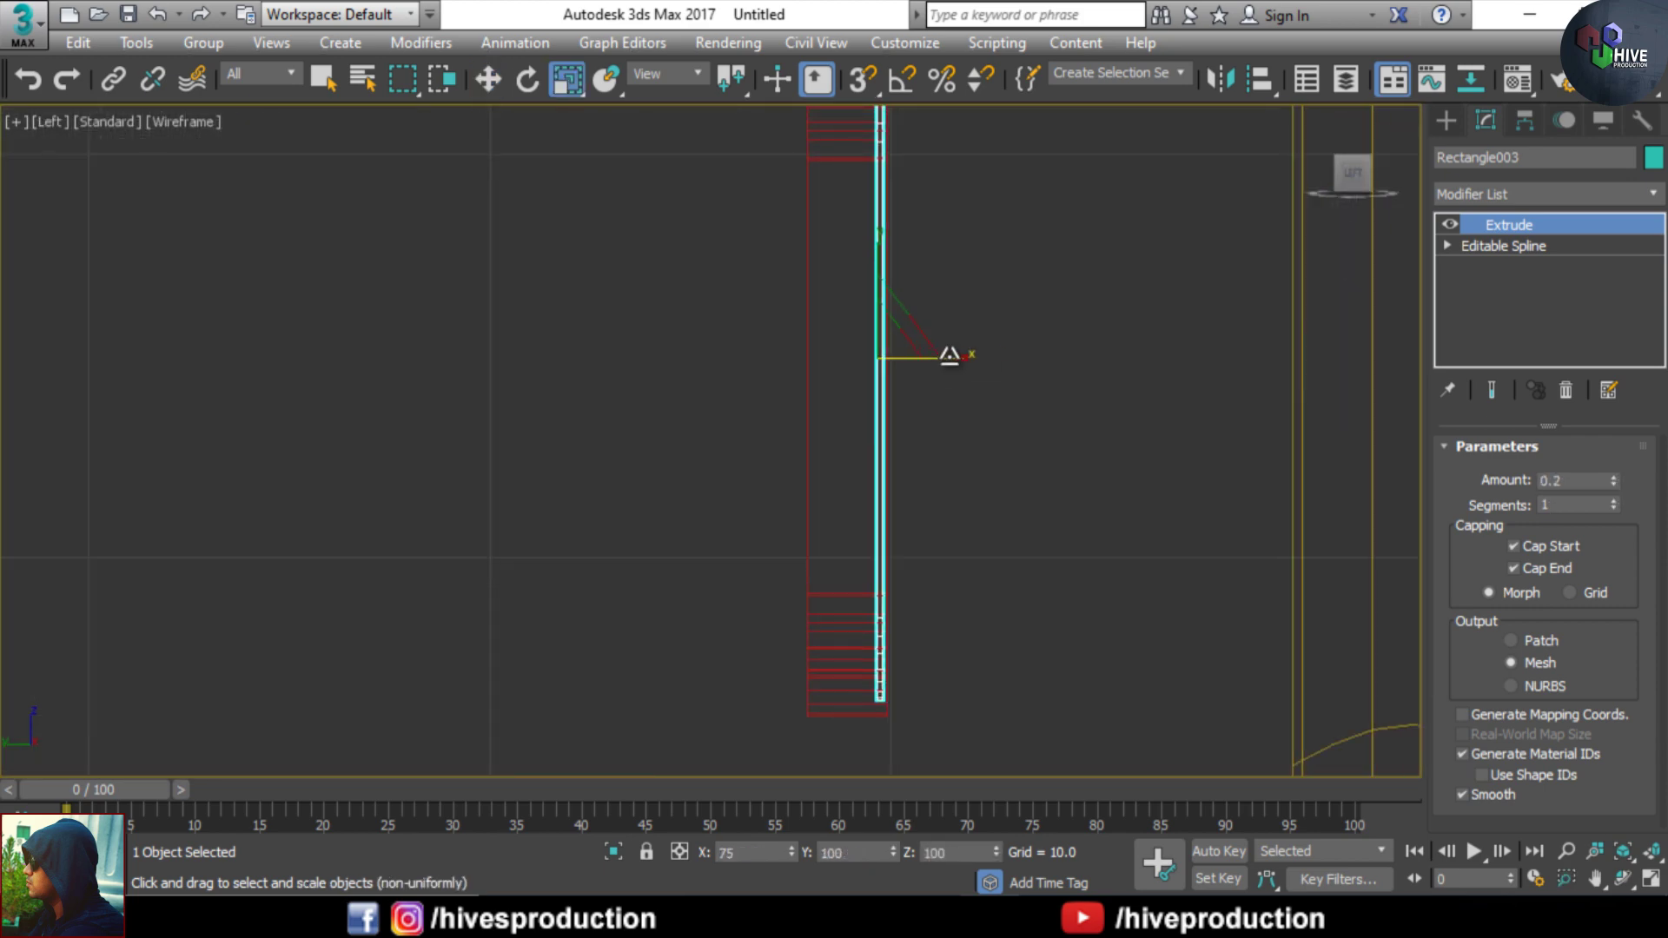
pyautogui.moveTo(927, 357); pyautogui.dragTo(480, 360)
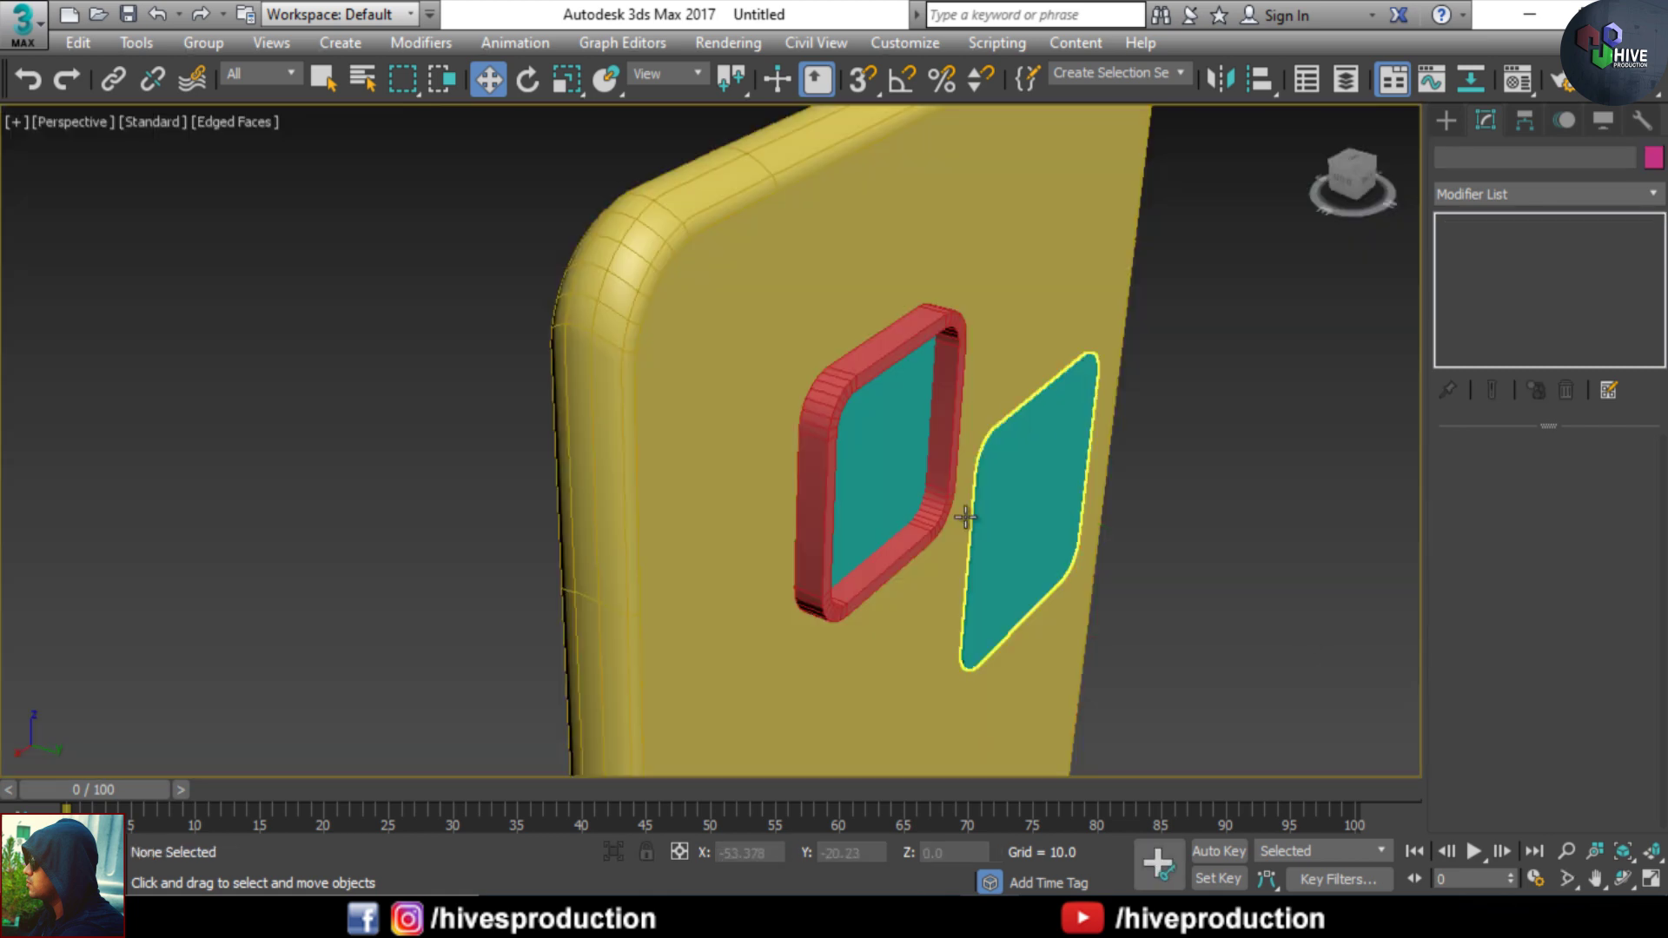
# - Move the frame and its inner panel against the phone's back, and fine-tune the depth of each in the Left view
pyautogui.click(880, 579)
pyautogui.moveTo(970, 490); pyautogui.dragTo(833, 467)
pyautogui.press('l')
pyautogui.scroll(-1, 897, 407)
pyautogui.moveTo(896, 407); pyautogui.dragTo(684, 435, button='middle')
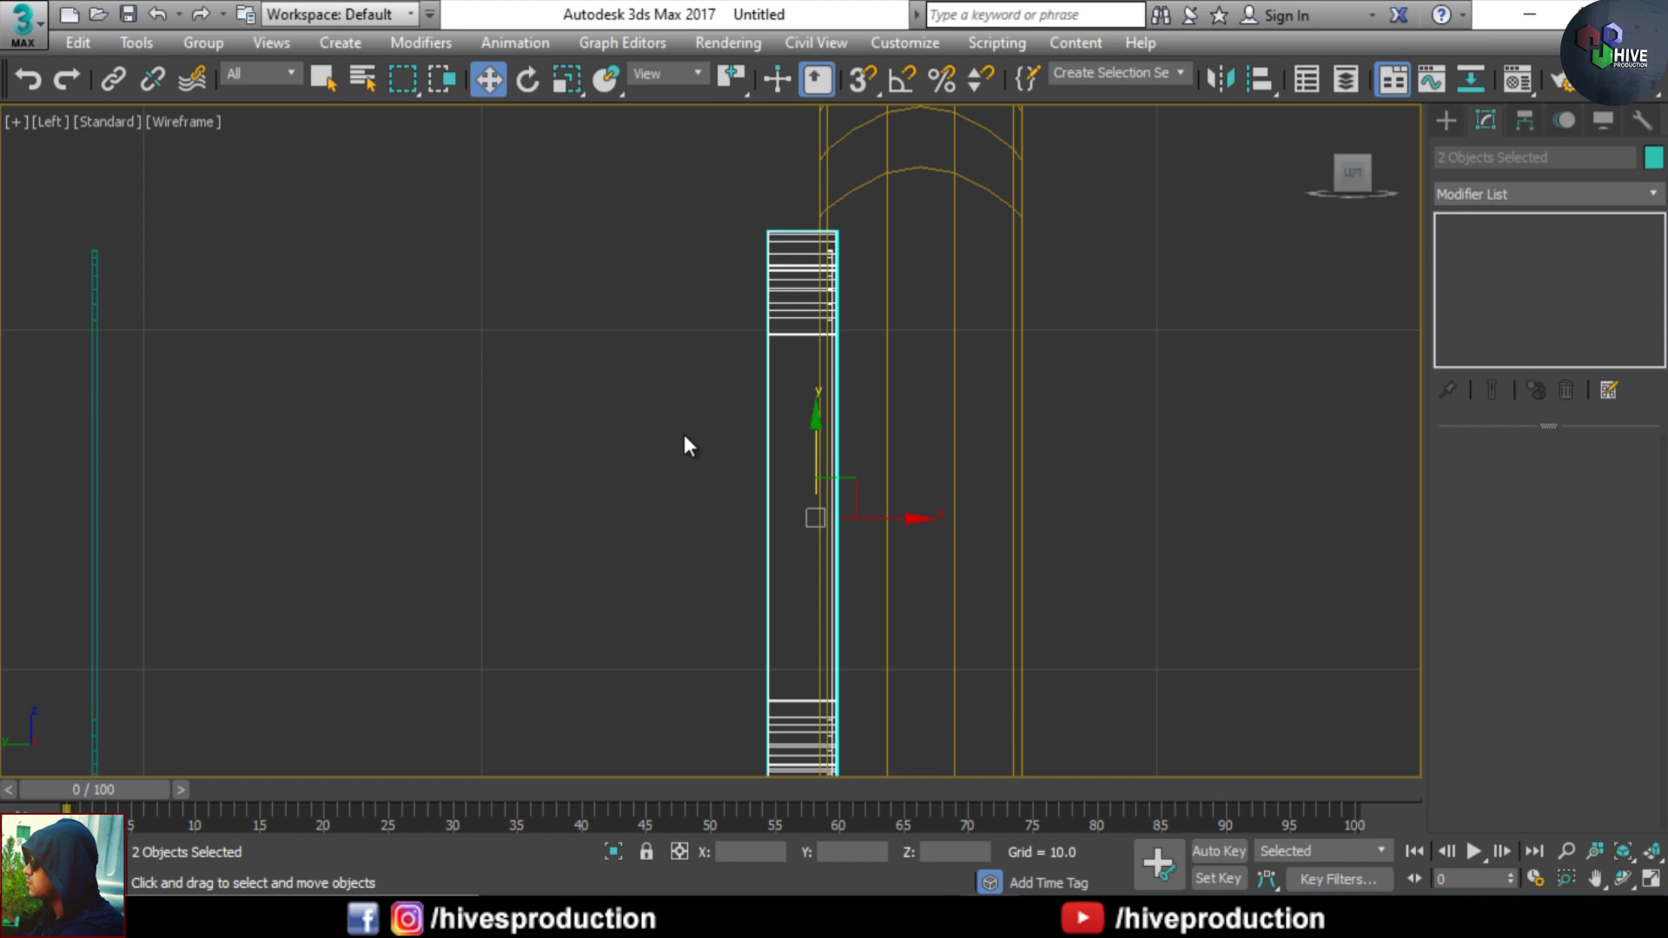
pyautogui.moveTo(875, 518)
pyautogui.mouseDown()
pyautogui.moveTo(891, 519)
pyautogui.moveTo(880, 507)
pyautogui.mouseUp()
pyautogui.click(841, 364)
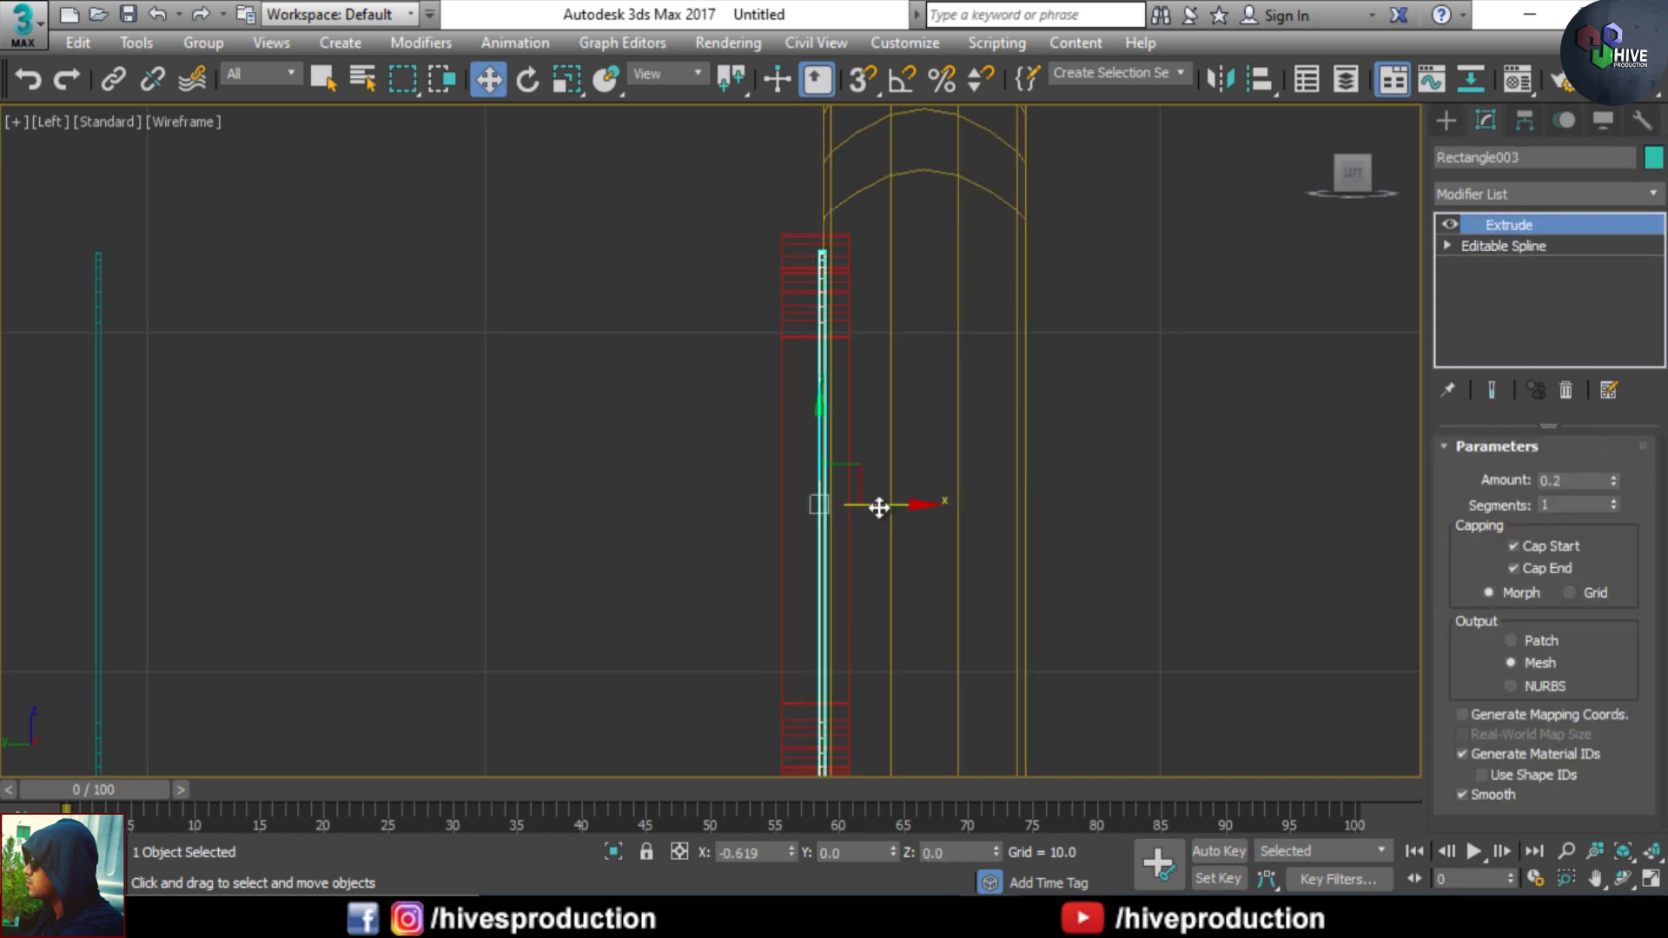
pyautogui.click(850, 351)
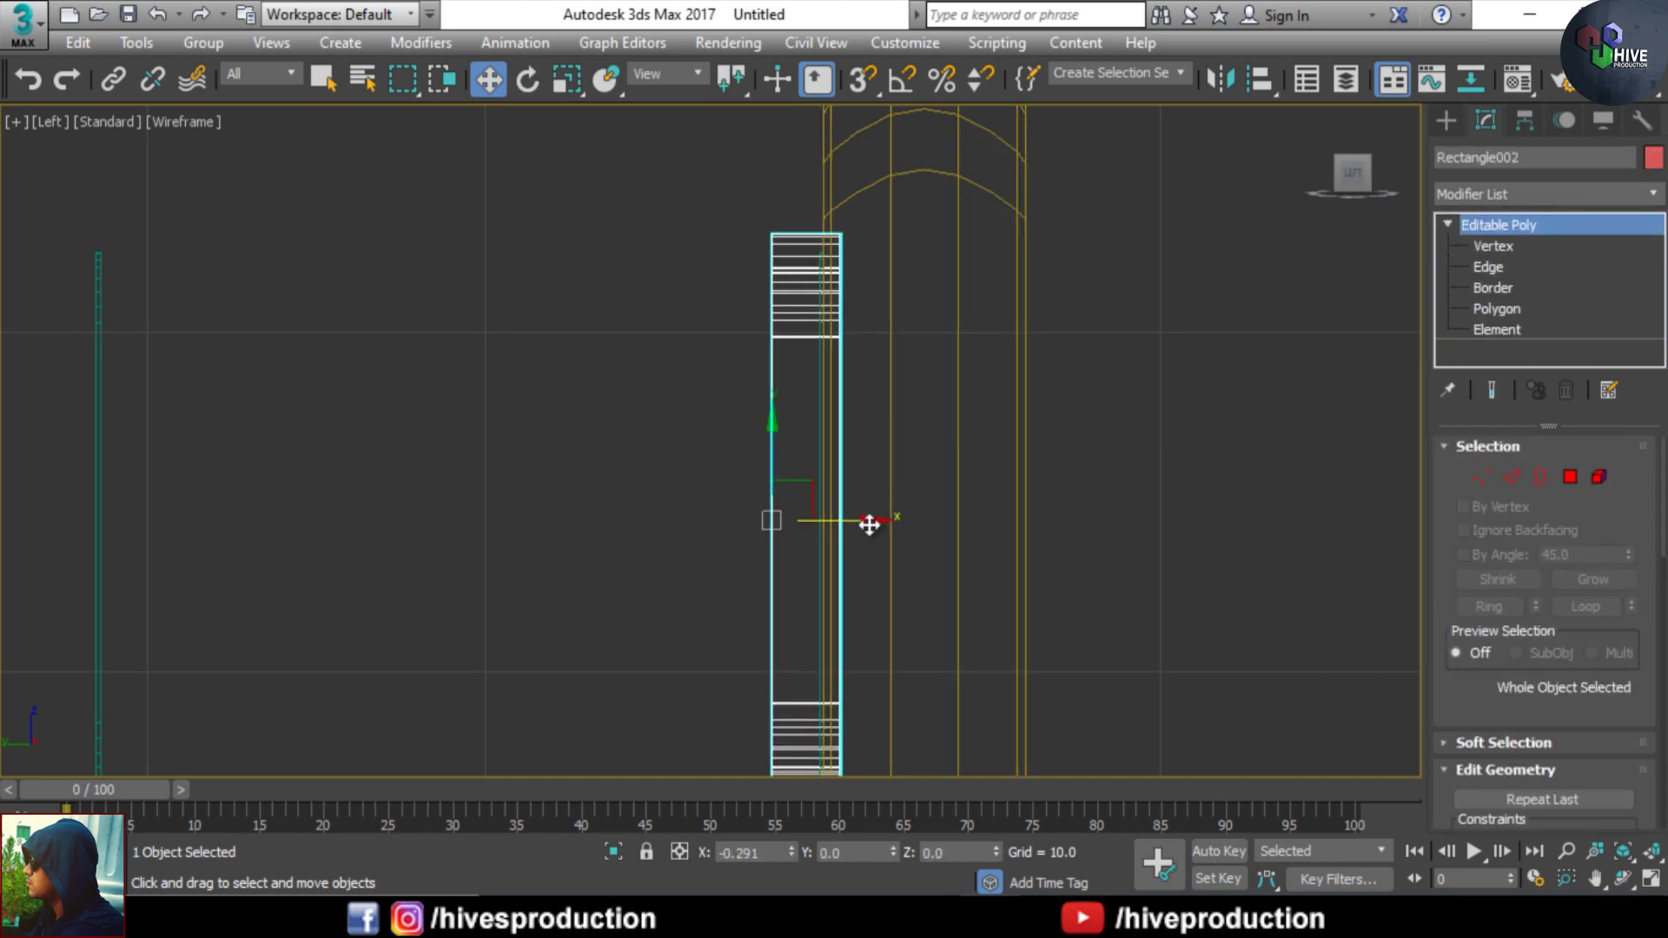
pyautogui.click(1172, 532)
# - Draw a small tube about 1.7 in outer radius in the camera panel's lower-left corner in the Front view
pyautogui.hotkey('alt', 'w')
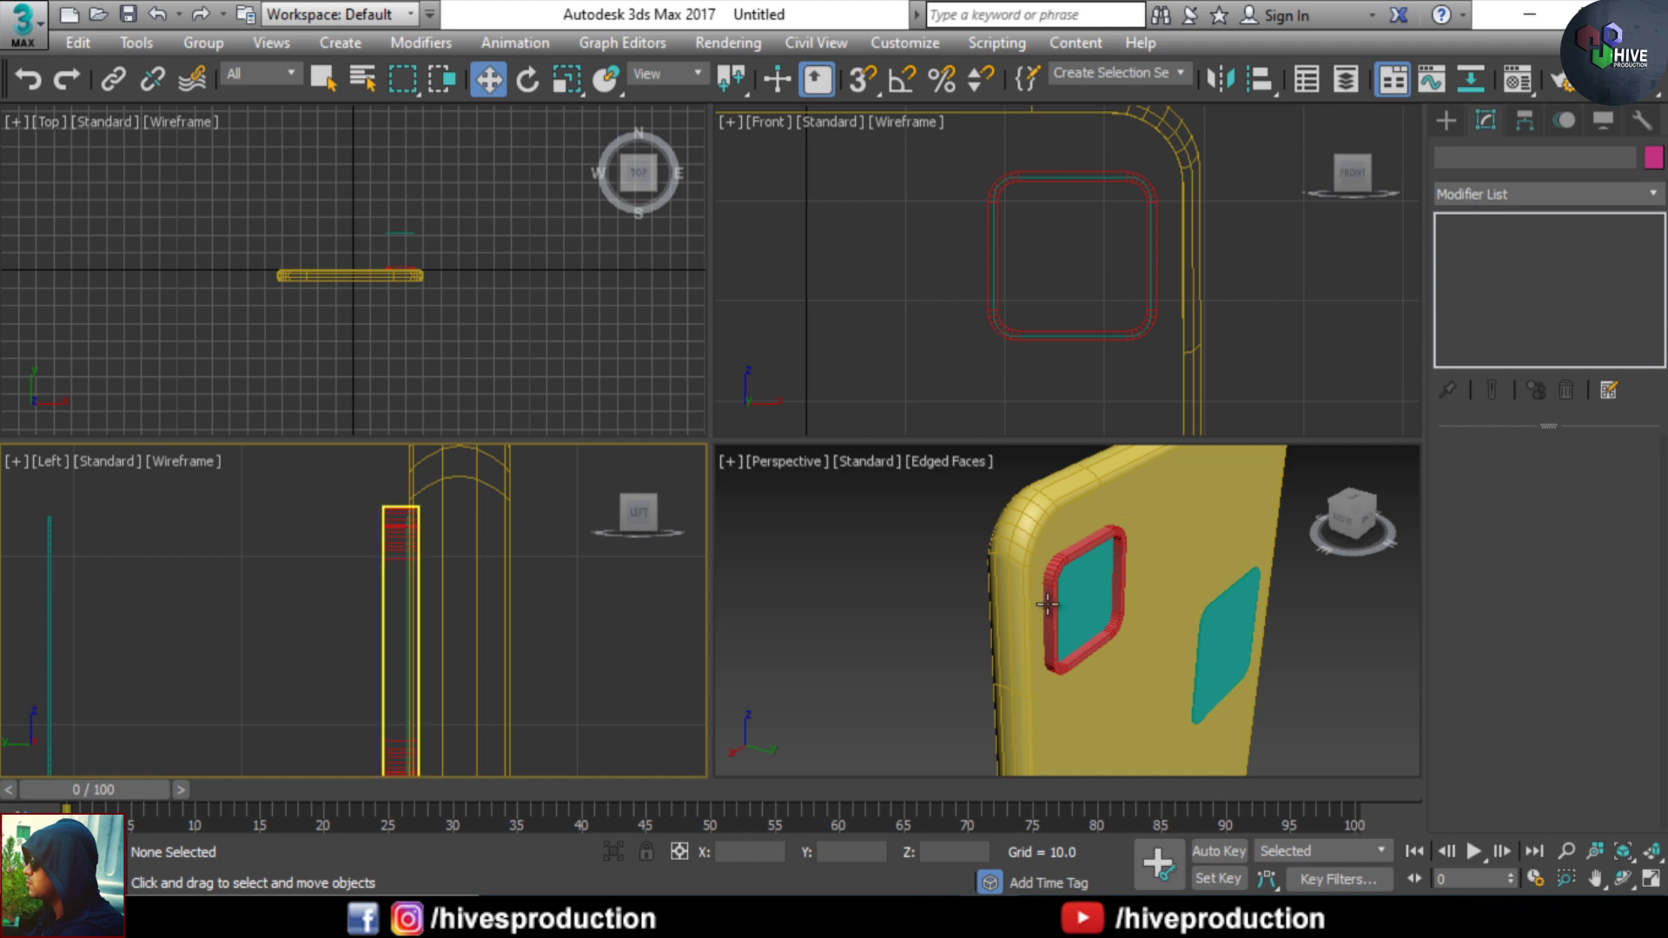
pyautogui.click(1446, 120)
pyautogui.click(1447, 157)
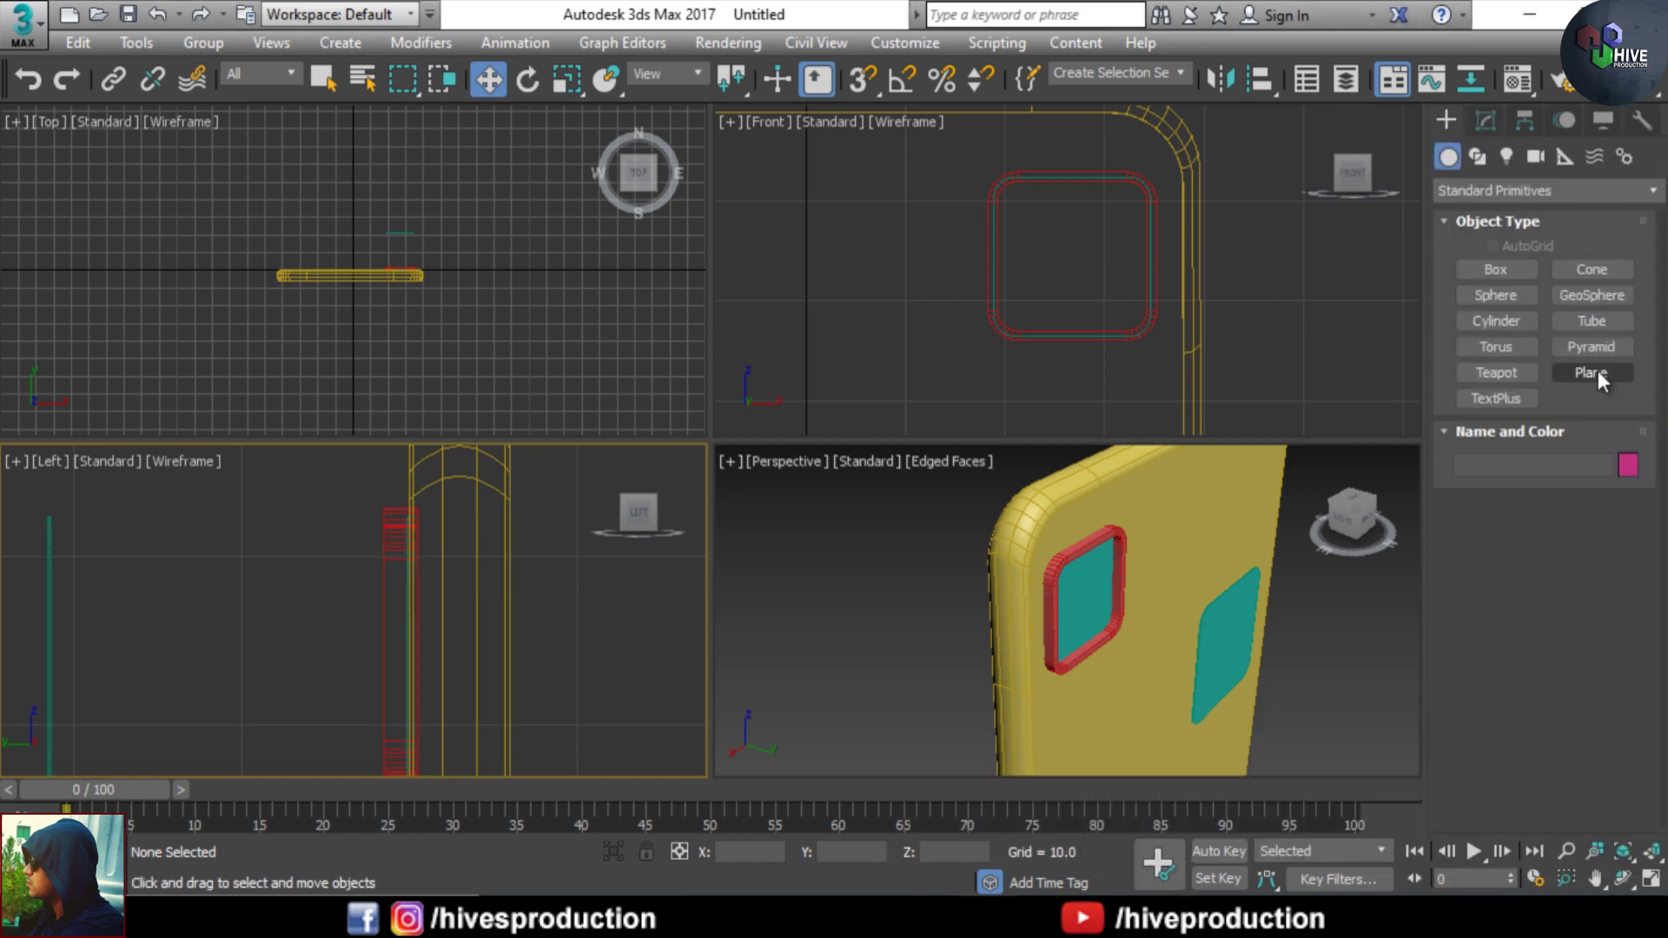
pyautogui.click(1591, 320)
pyautogui.moveTo(1027, 293); pyautogui.dragTo(1026, 296)
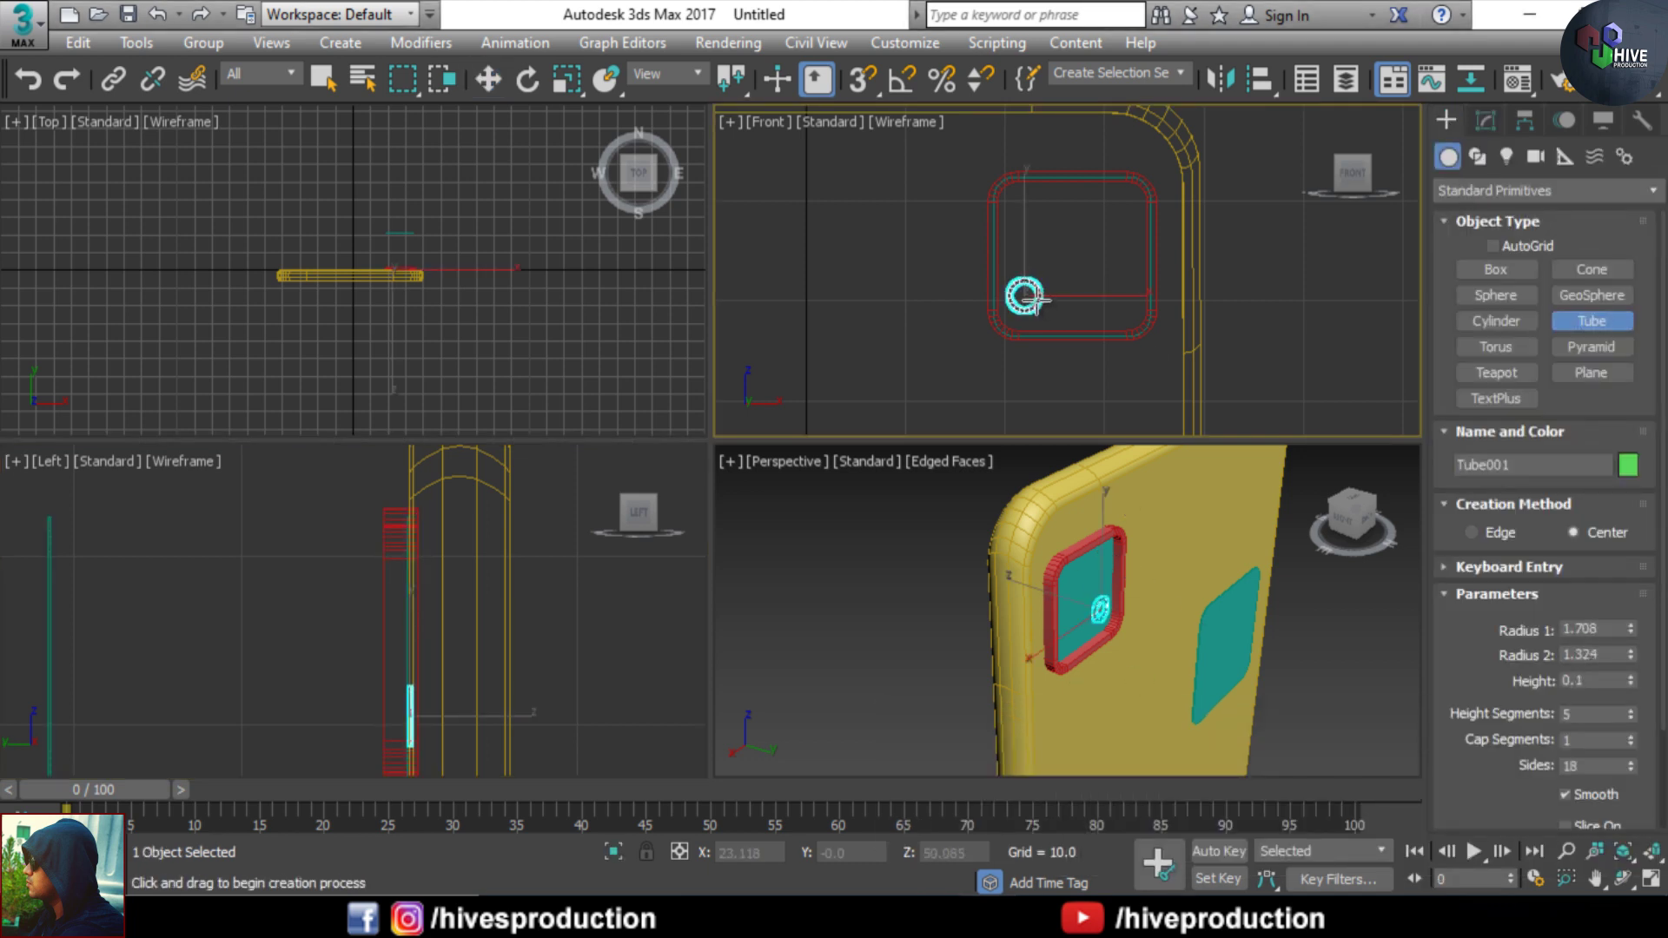
# - Set the tube to one height segment, enlarge Radius 1 to 2.187, and adjust Radius 2
pyautogui.middleClick(1208, 646)
pyautogui.hotkey('alt', 'w')
pyautogui.moveTo(840, 481); pyautogui.dragTo(864, 484, button='middle')
pyautogui.scroll(6, 864, 484)
pyautogui.keyDown('alt'); pyautogui.moveTo(734, 452); pyautogui.dragTo(770, 443, button='middle'); pyautogui.keyUp('alt')
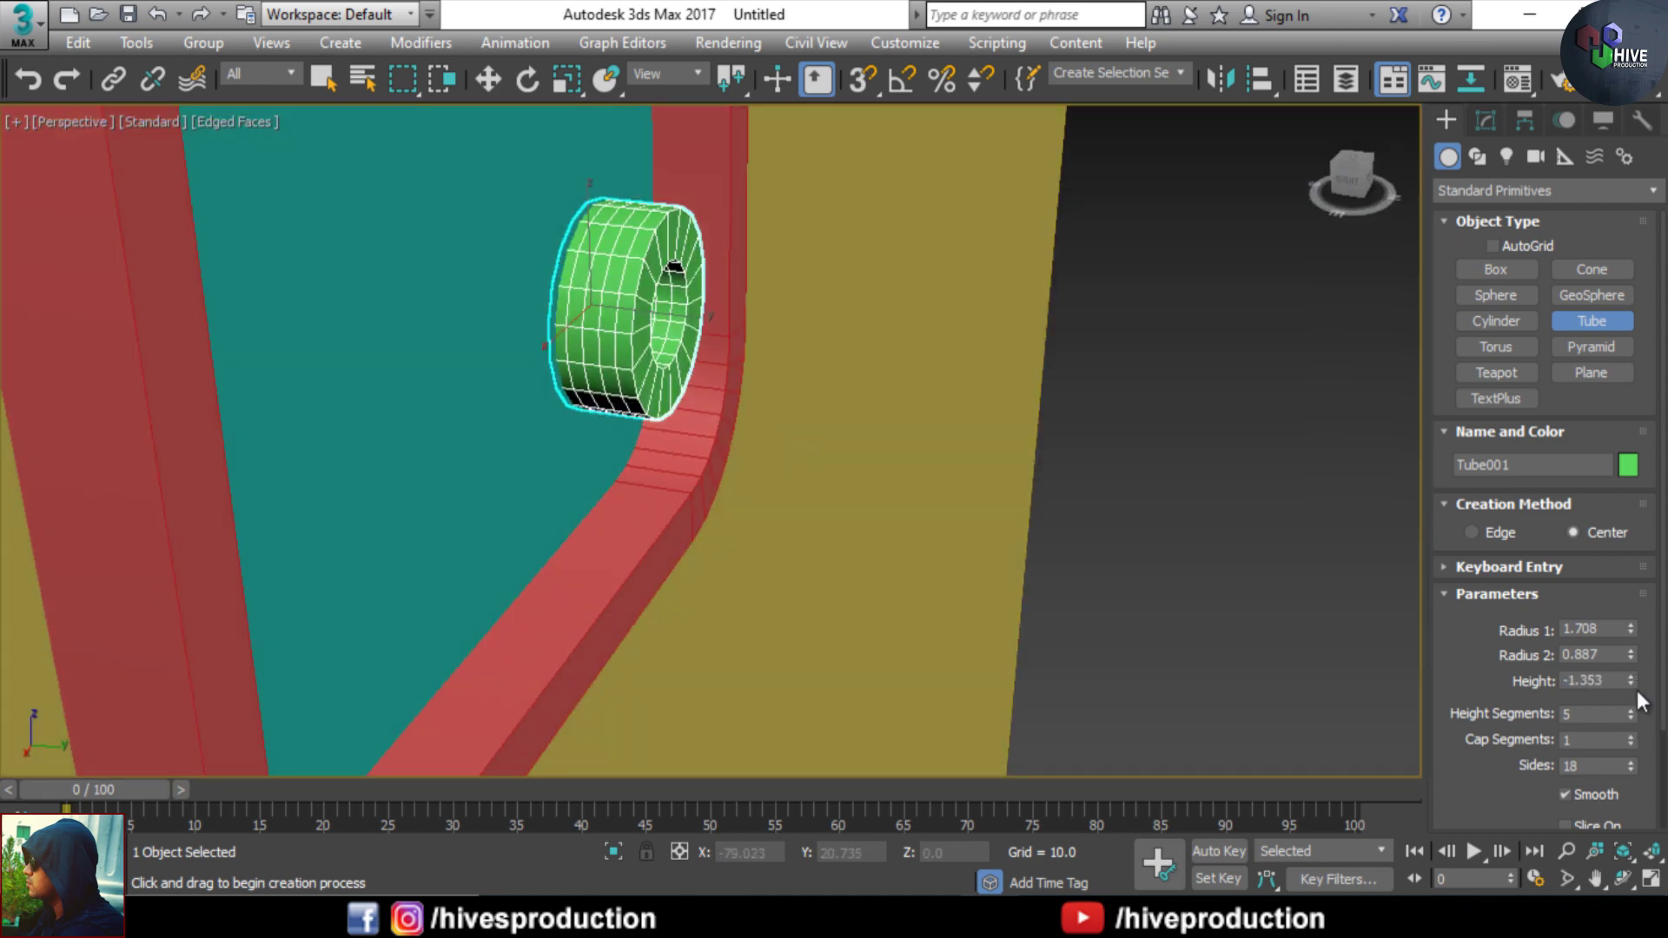
pyautogui.moveTo(1631, 632); pyautogui.dragTo(1621, 592)
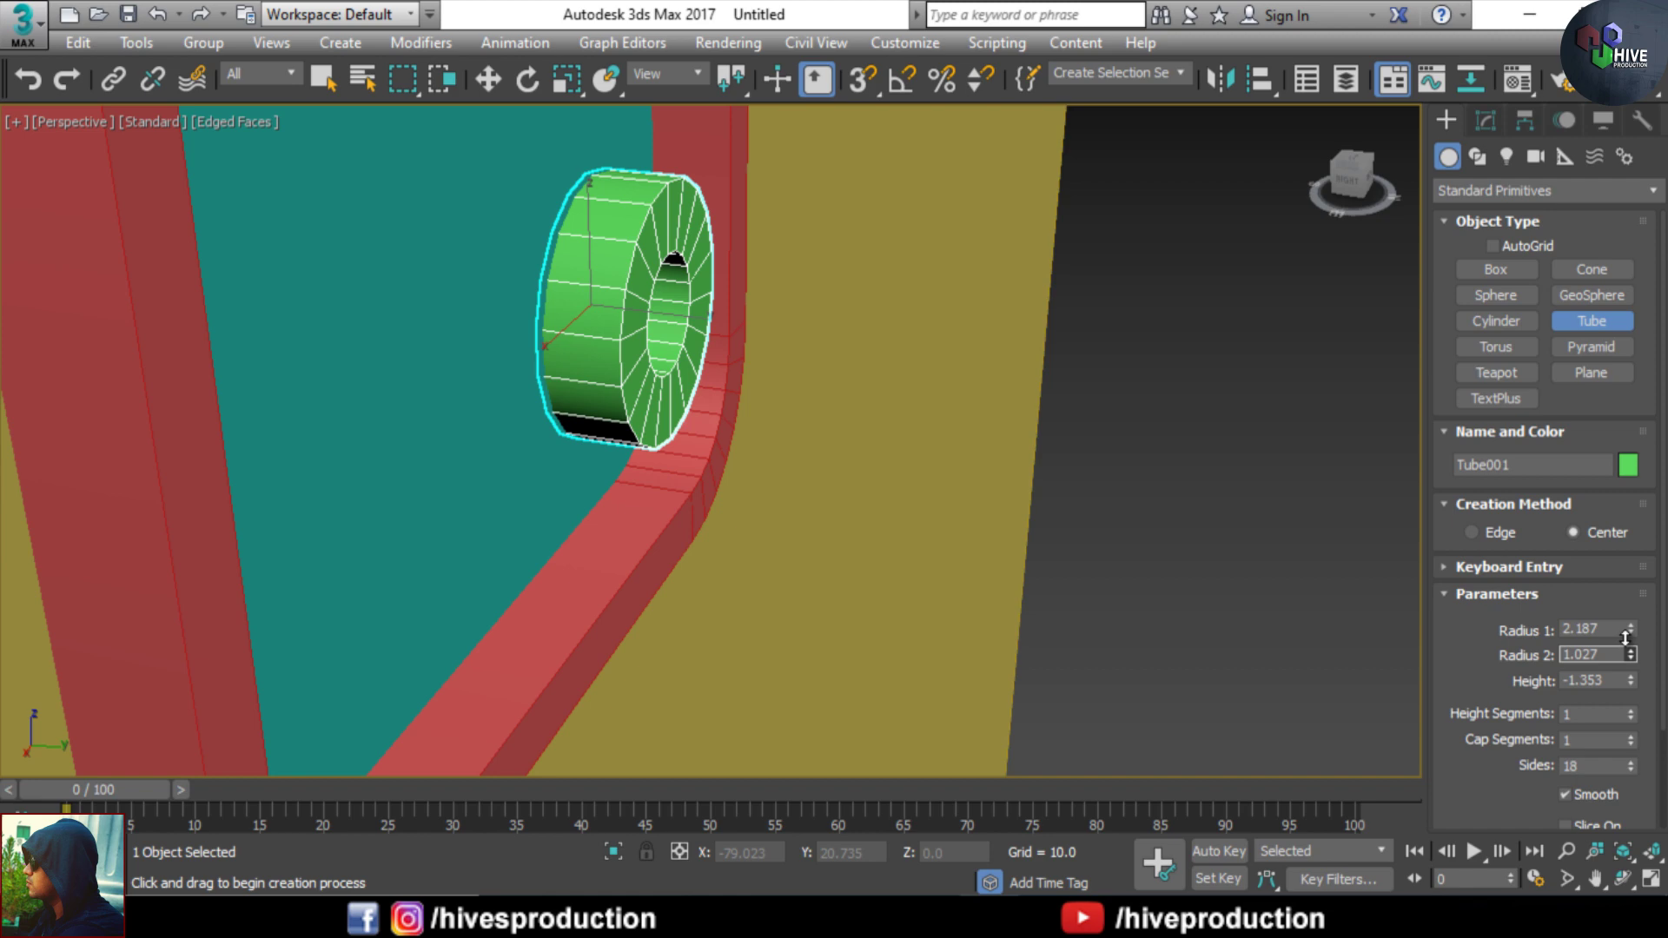
# - Convert the tube to an editable poly and scale one ring of its vertices to taper the lens surround
pyautogui.rightClick(644, 391)
pyautogui.rightClick(644, 395)
pyautogui.moveTo(677, 640)
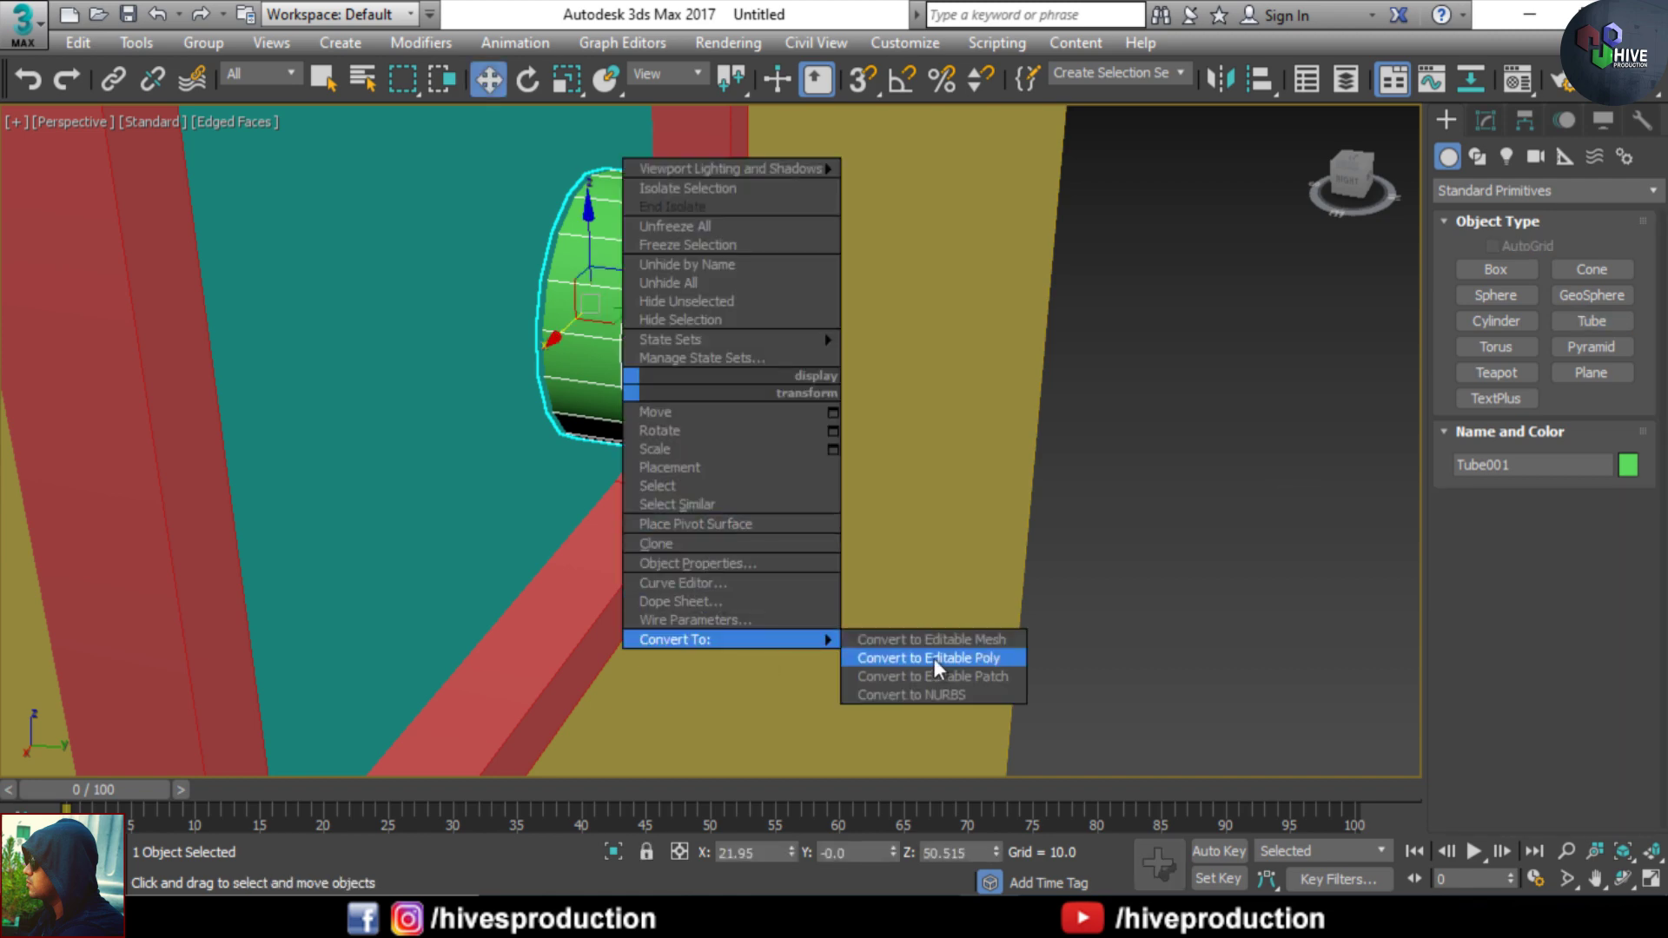
pyautogui.click(920, 655)
pyautogui.press('1')
pyautogui.moveTo(778, 112); pyautogui.dragTo(633, 481)
pyautogui.keyDown('alt'); pyautogui.moveTo(747, 495); pyautogui.dragTo(632, 524, button='middle'); pyautogui.keyUp('alt')
pyautogui.press('r')
pyautogui.moveTo(662, 310); pyautogui.dragTo(660, 266)
# - Shift the tube inward from the frame's corner in the Front view, and push it back toward the camera panel
pyautogui.press('1')
pyautogui.press('f')
pyautogui.moveTo(855, 269); pyautogui.dragTo(811, 372, button='middle')
pyautogui.scroll(4, 782, 408)
pyautogui.press('w')
pyautogui.moveTo(647, 523); pyautogui.dragTo(689, 519)
pyautogui.press('p')
pyautogui.keyDown('alt'); pyautogui.moveTo(689, 519); pyautogui.dragTo(624, 374, button='middle'); pyautogui.keyUp('alt')
pyautogui.moveTo(707, 382); pyautogui.dragTo(684, 374)
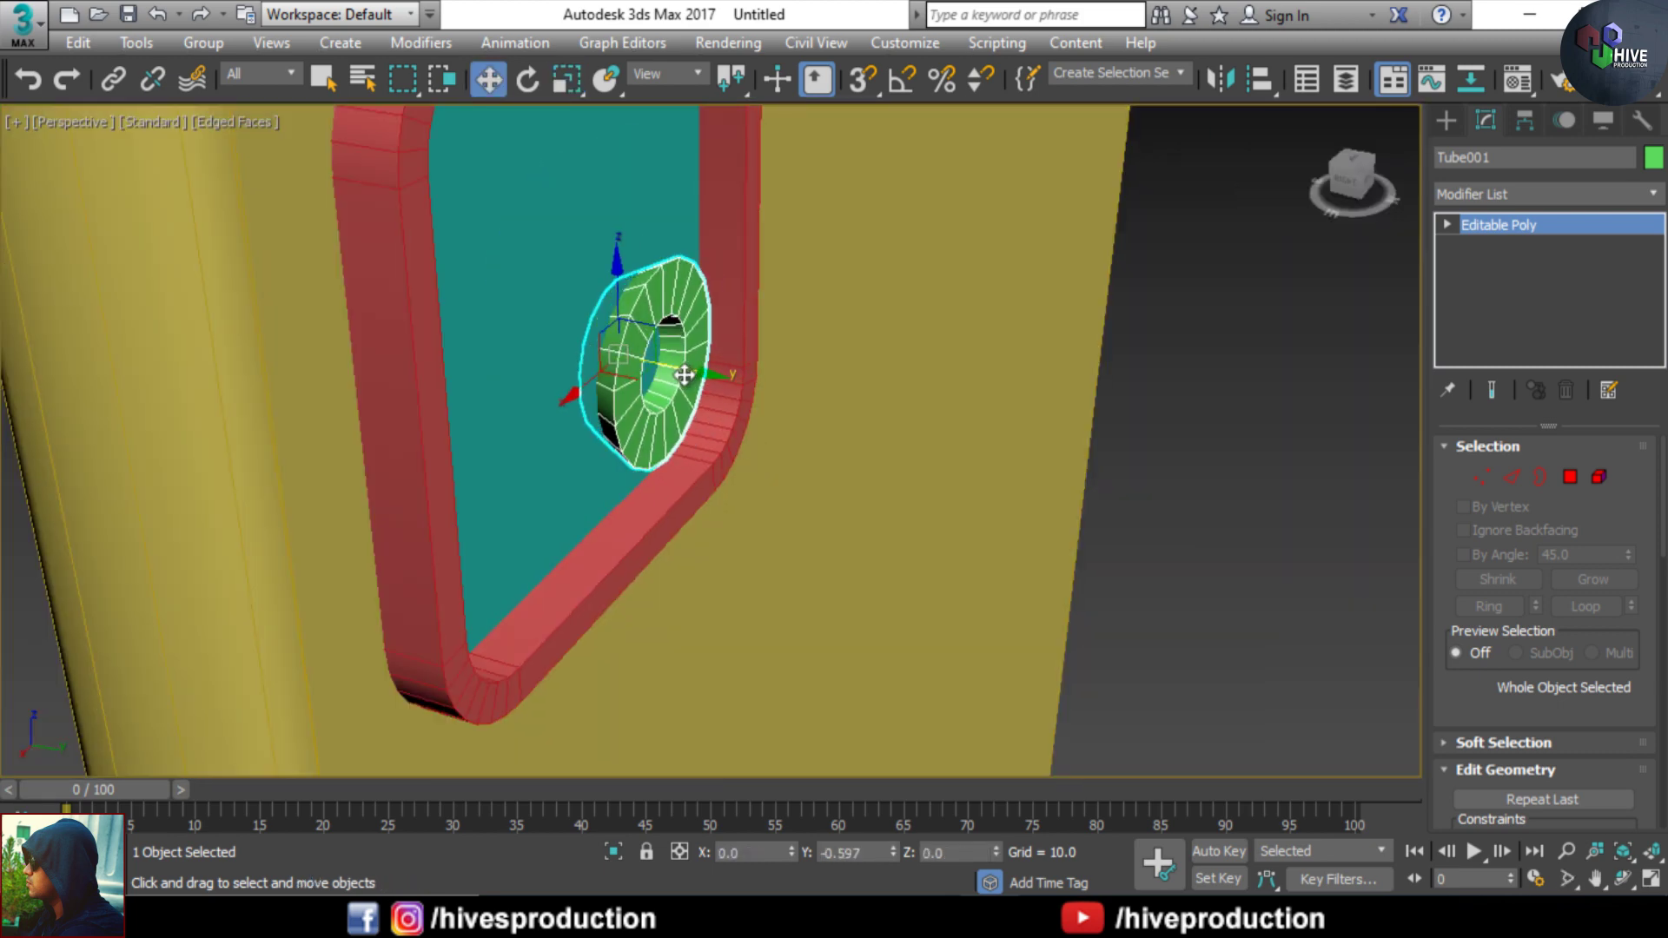
pyautogui.click(1146, 422)
pyautogui.moveTo(938, 426)
pyautogui.keyDown('alt'); pyautogui.mouseDown(button='middle')
pyautogui.moveTo(648, 428)
pyautogui.moveTo(920, 417)
pyautogui.mouseUp(button='middle'); pyautogui.keyUp('alt')
# - Draw a small sphere centered on the tube in the Front view, and adjust its depth relative to the camera panel
pyautogui.click(1446, 122)
pyautogui.hotkey('alt', 'w')
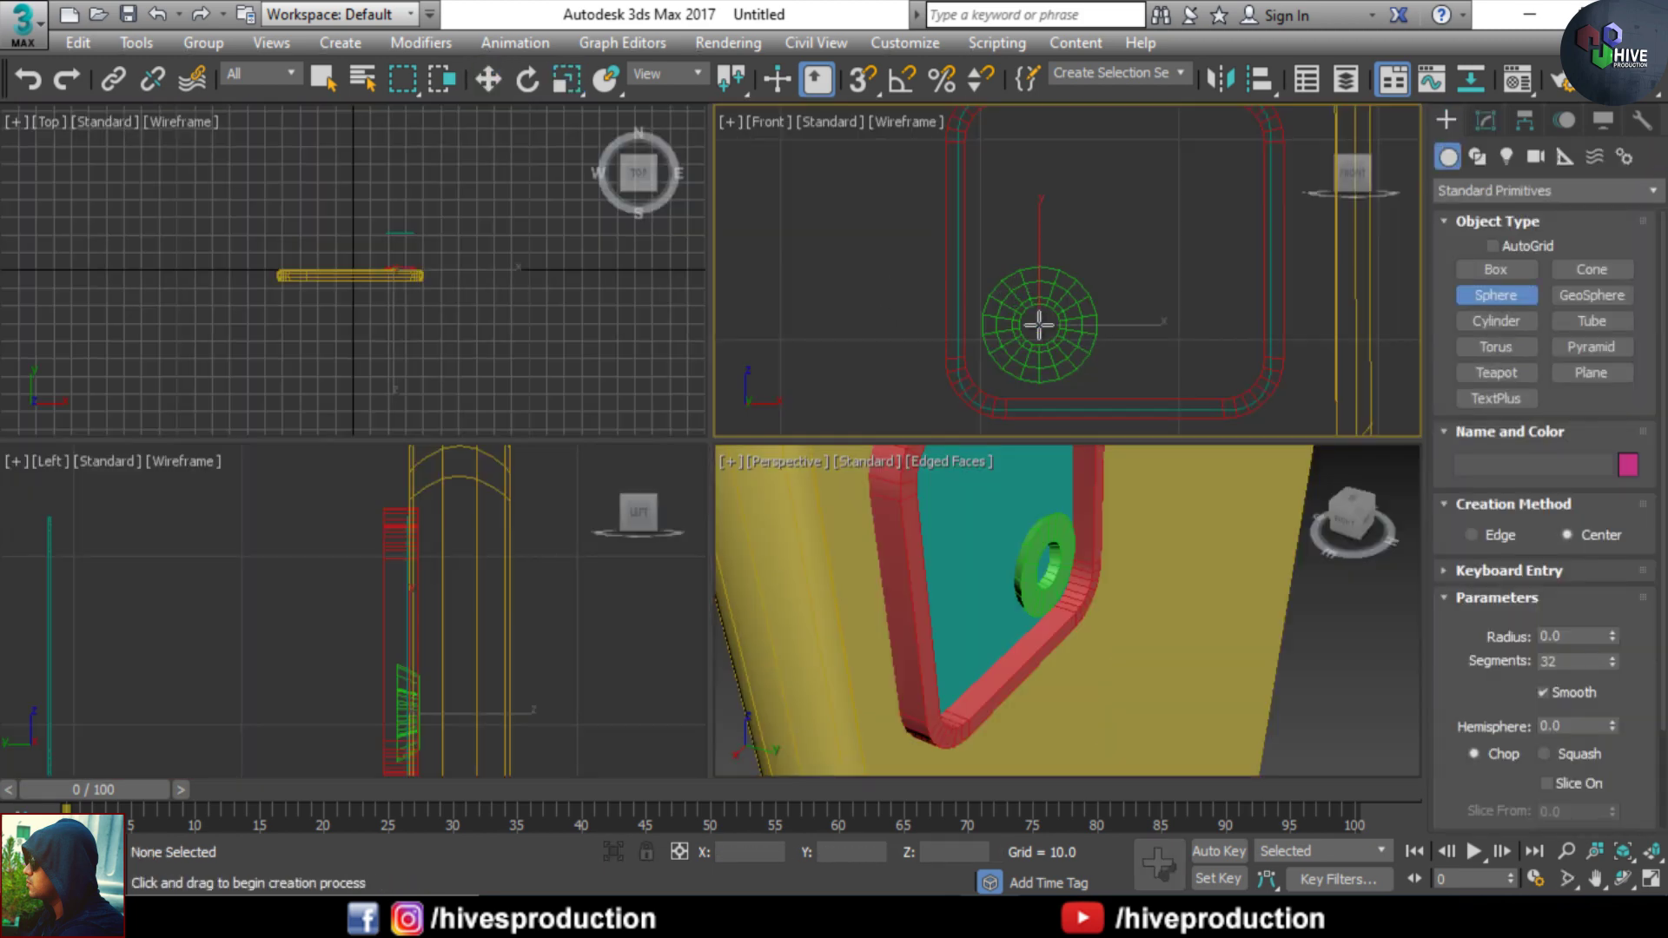
pyautogui.press('w')
pyautogui.moveTo(1101, 581); pyautogui.dragTo(1123, 587)
pyautogui.hotkey('alt', 'w')
pyautogui.keyDown('alt'); pyautogui.moveTo(718, 643); pyautogui.dragTo(658, 669, button='middle'); pyautogui.keyUp('alt')
# - Flatten the sphere along its depth into a lens shape and seat it inside the tube's opening
pyautogui.press('r')
pyautogui.press('w')
pyautogui.moveTo(695, 367)
pyautogui.mouseDown()
pyautogui.moveTo(695, 342)
pyautogui.moveTo(719, 365)
pyautogui.mouseUp()
pyautogui.press('e')
pyautogui.press('r')
pyautogui.keyDown('alt'); pyautogui.moveTo(720, 365); pyautogui.dragTo(791, 383, button='middle'); pyautogui.keyUp('alt')
pyautogui.scroll(4, 743, 347)
pyautogui.press('w')
pyautogui.moveTo(738, 328); pyautogui.dragTo(685, 307)
pyautogui.press('r')
pyautogui.moveTo(692, 377)
pyautogui.keyDown('alt'); pyautogui.mouseDown(button='middle')
pyautogui.moveTo(613, 328)
pyautogui.moveTo(804, 376)
pyautogui.moveTo(999, 487)
pyautogui.moveTo(696, 495)
pyautogui.moveTo(717, 488)
pyautogui.mouseUp(button='middle'); pyautogui.keyUp('alt')
pyautogui.press('w')
pyautogui.click(1057, 519)
pyautogui.scroll(-5, 1057, 518)
# - Copy the lens sphere to the camera panel's upper-right corner in the Front view, enlarge the copy, and reposition it
pyautogui.click(793, 472)
pyautogui.hotkey('alt', 'w')
pyautogui.rightClick(904, 373)
pyautogui.hotkey('alt', 'w')
pyautogui.moveTo(560, 617)
pyautogui.keyDown('shift'); pyautogui.mouseDown()
pyautogui.moveTo(907, 265)
pyautogui.moveTo(897, 203)
pyautogui.mouseUp(); pyautogui.keyUp('shift')
pyautogui.click(842, 562)
pyautogui.press('r')
pyautogui.press('w')
pyautogui.moveTo(917, 263); pyautogui.dragTo(894, 289)
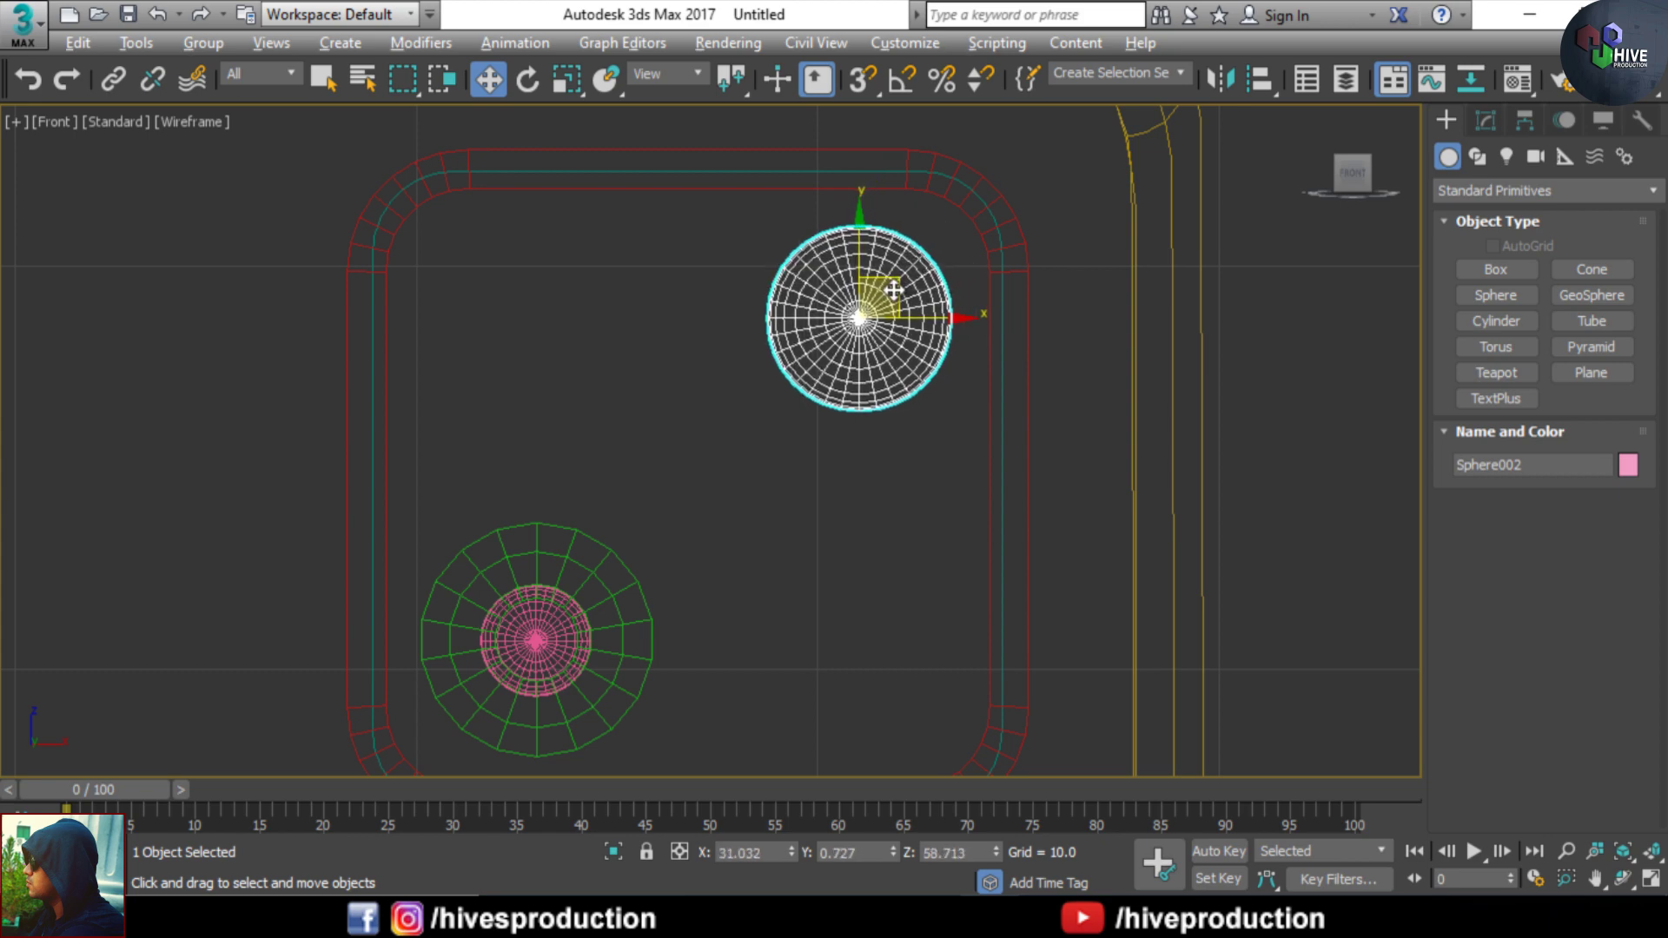
# - Flatten the large lens copy along its depth and push it back against the camera panel in the Left view
pyautogui.hotkey('alt', 'w')
pyautogui.press('r')
pyautogui.press('w')
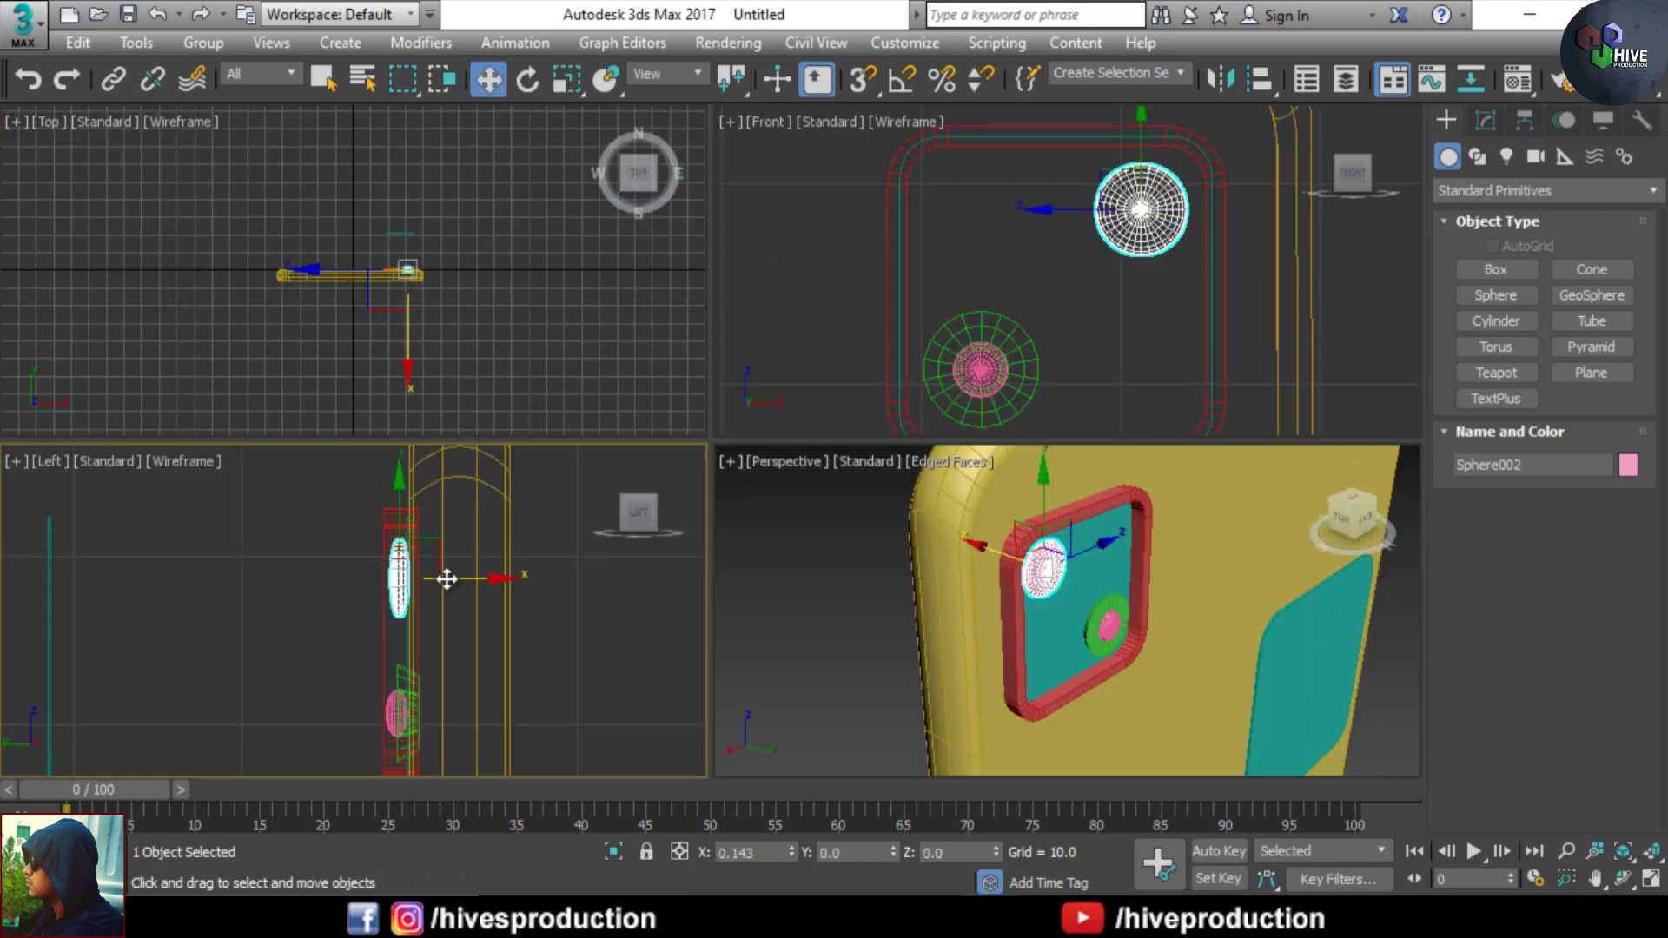
pyautogui.keyDown('alt'); pyautogui.moveTo(1203, 686); pyautogui.dragTo(1109, 690, button='middle'); pyautogui.keyUp('alt')
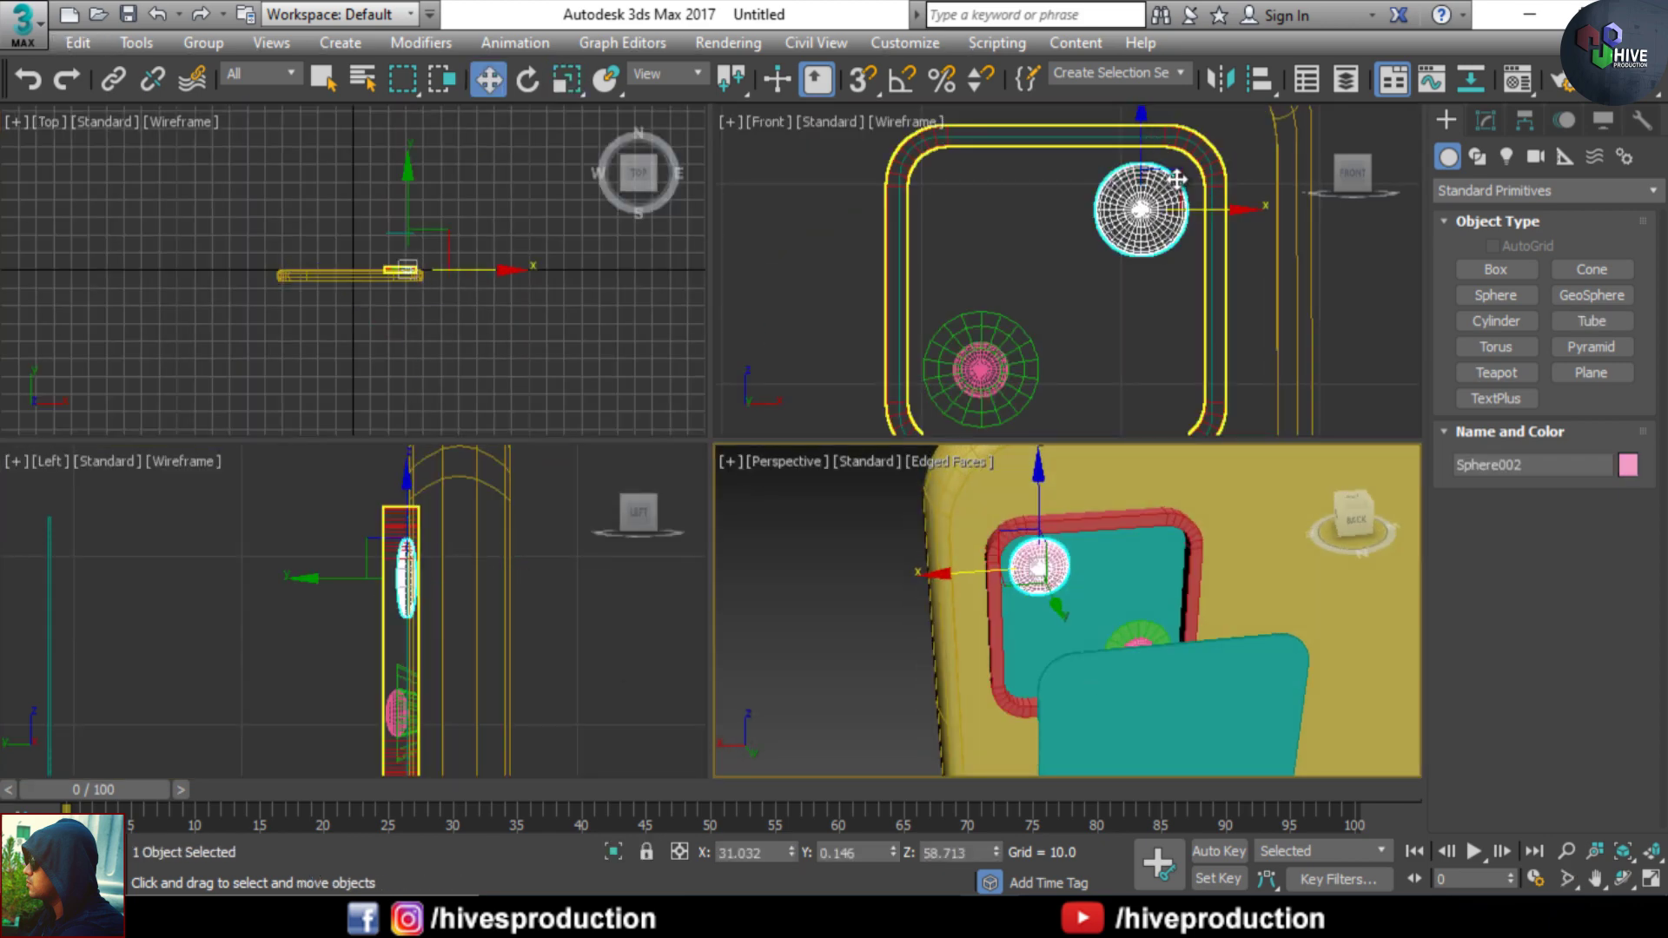
# - Nudge the large lens and the tube with its small lens slightly toward the camera panel's center in the Front view
pyautogui.moveTo(1176, 176); pyautogui.dragTo(1169, 184)
pyautogui.moveTo(1024, 342)
pyautogui.mouseDown()
pyautogui.moveTo(971, 375)
pyautogui.moveTo(1013, 341)
pyautogui.mouseUp()
pyautogui.keyDown('alt'); pyautogui.moveTo(1069, 651); pyautogui.dragTo(1155, 638, button='middle'); pyautogui.keyUp('alt')
# - Move the spare panel copy into the camera frame as a cover in front of the lenses
pyautogui.click(1143, 648)
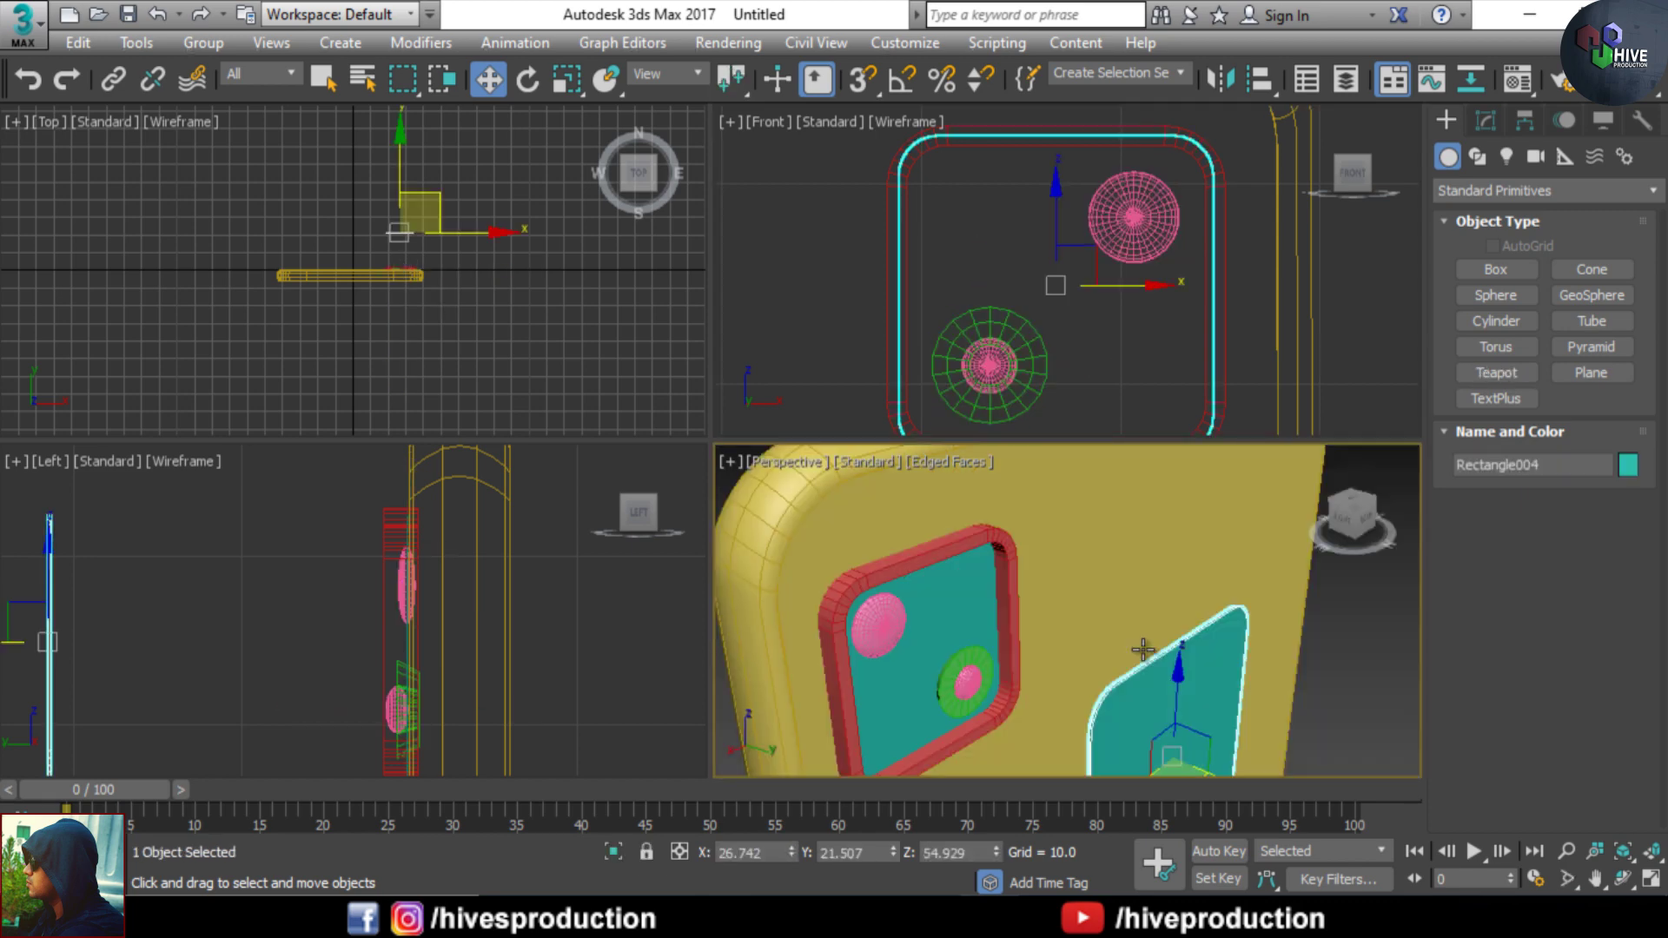
pyautogui.hotkey('alt', 'w')
pyautogui.scroll(-3, 1042, 521)
pyautogui.keyDown('alt'); pyautogui.moveTo(964, 487); pyautogui.dragTo(1046, 468, button='middle'); pyautogui.keyUp('alt')
pyautogui.moveTo(1037, 449); pyautogui.dragTo(787, 435)
pyautogui.click(960, 491)
pyautogui.keyDown('alt'); pyautogui.moveTo(960, 491); pyautogui.dragTo(771, 525, button='middle'); pyautogui.keyUp('alt')
pyautogui.scroll(4, 844, 565)
pyautogui.click(722, 408)
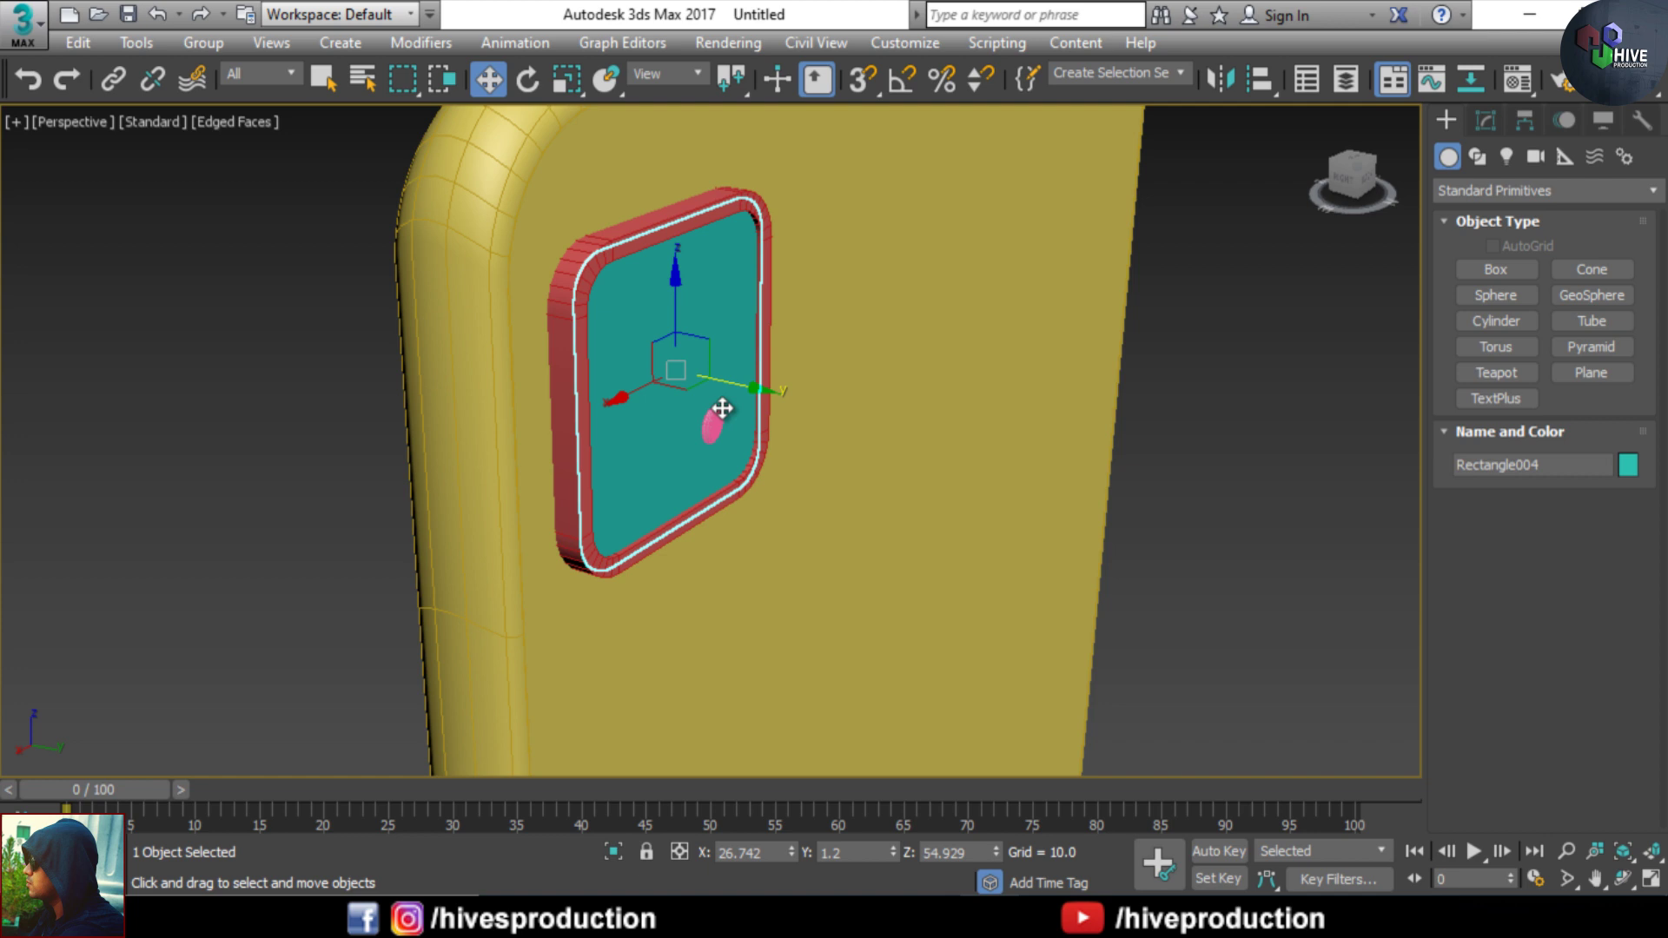
pyautogui.moveTo(747, 438); pyautogui.dragTo(976, 448)
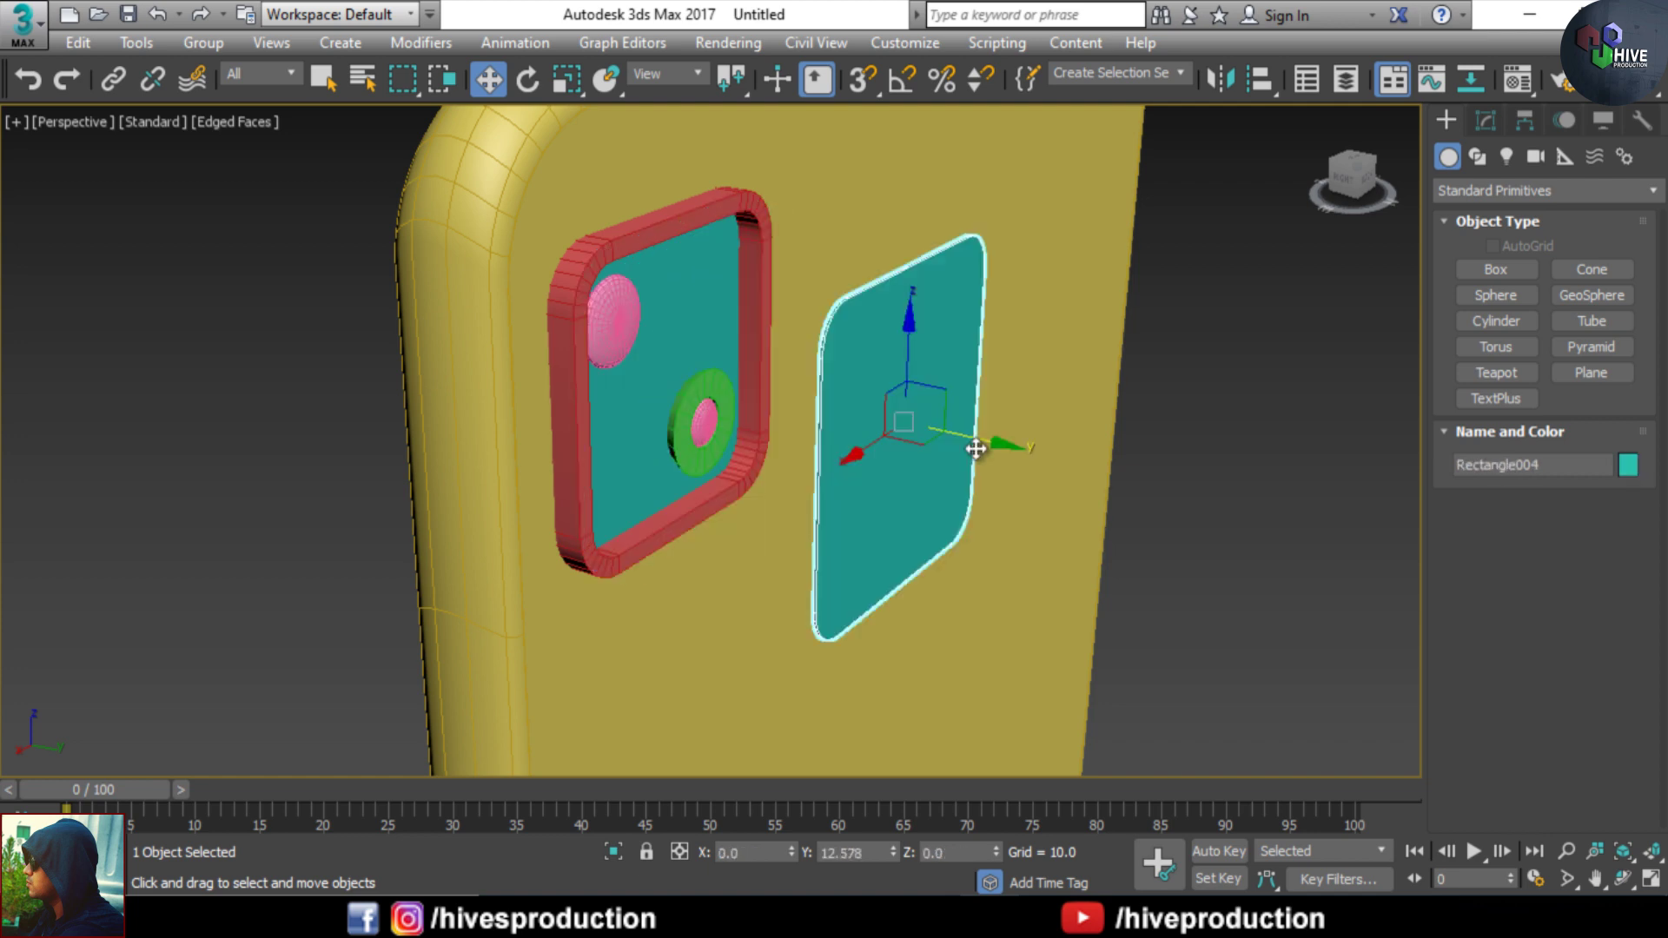
pyautogui.hotkey('ctrl', 'z')
pyautogui.click(1216, 592)
# - Select the phone body and open its Unwrap UVW modifier in the UV editor
pyautogui.keyDown('alt'); pyautogui.moveTo(801, 561); pyautogui.dragTo(991, 618, button='middle'); pyautogui.keyUp('alt')
pyautogui.scroll(-5, 891, 621)
pyautogui.scroll(4, 956, 617)
pyautogui.click(190, 414)
pyautogui.press('z')
pyautogui.keyDown('alt'); pyautogui.moveTo(748, 480); pyautogui.dragTo(766, 430, button='middle'); pyautogui.keyUp('alt')
pyautogui.scroll(-2, 767, 430)
pyautogui.click(1482, 123)
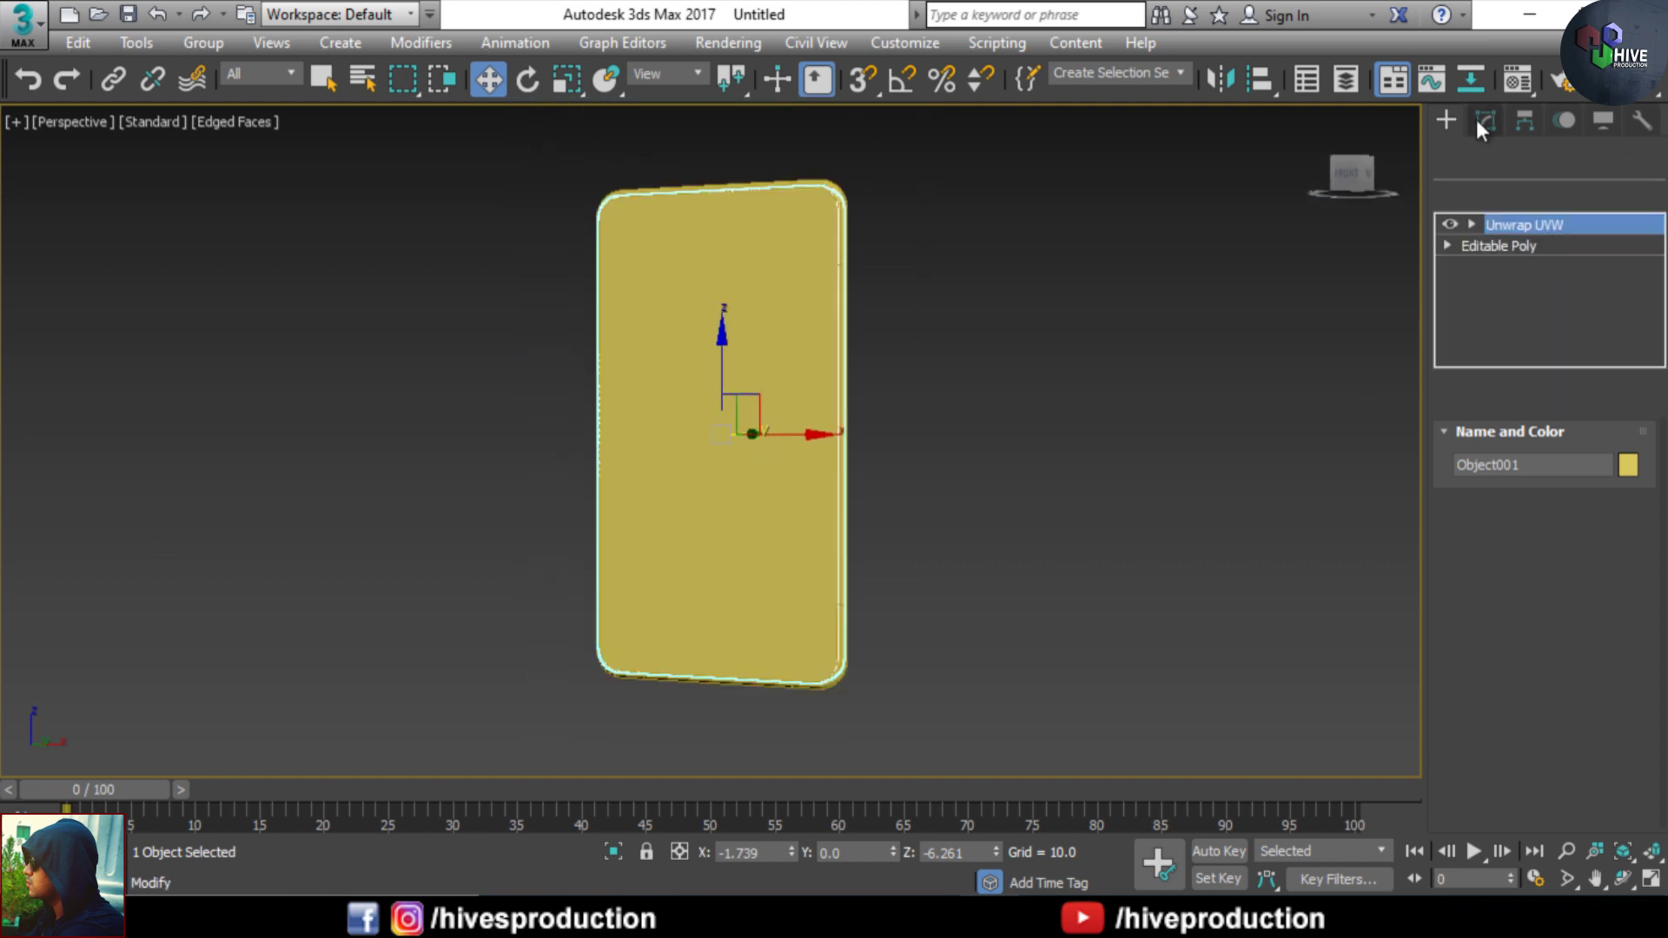
pyautogui.scroll(-4, 1566, 629)
pyautogui.click(1540, 630)
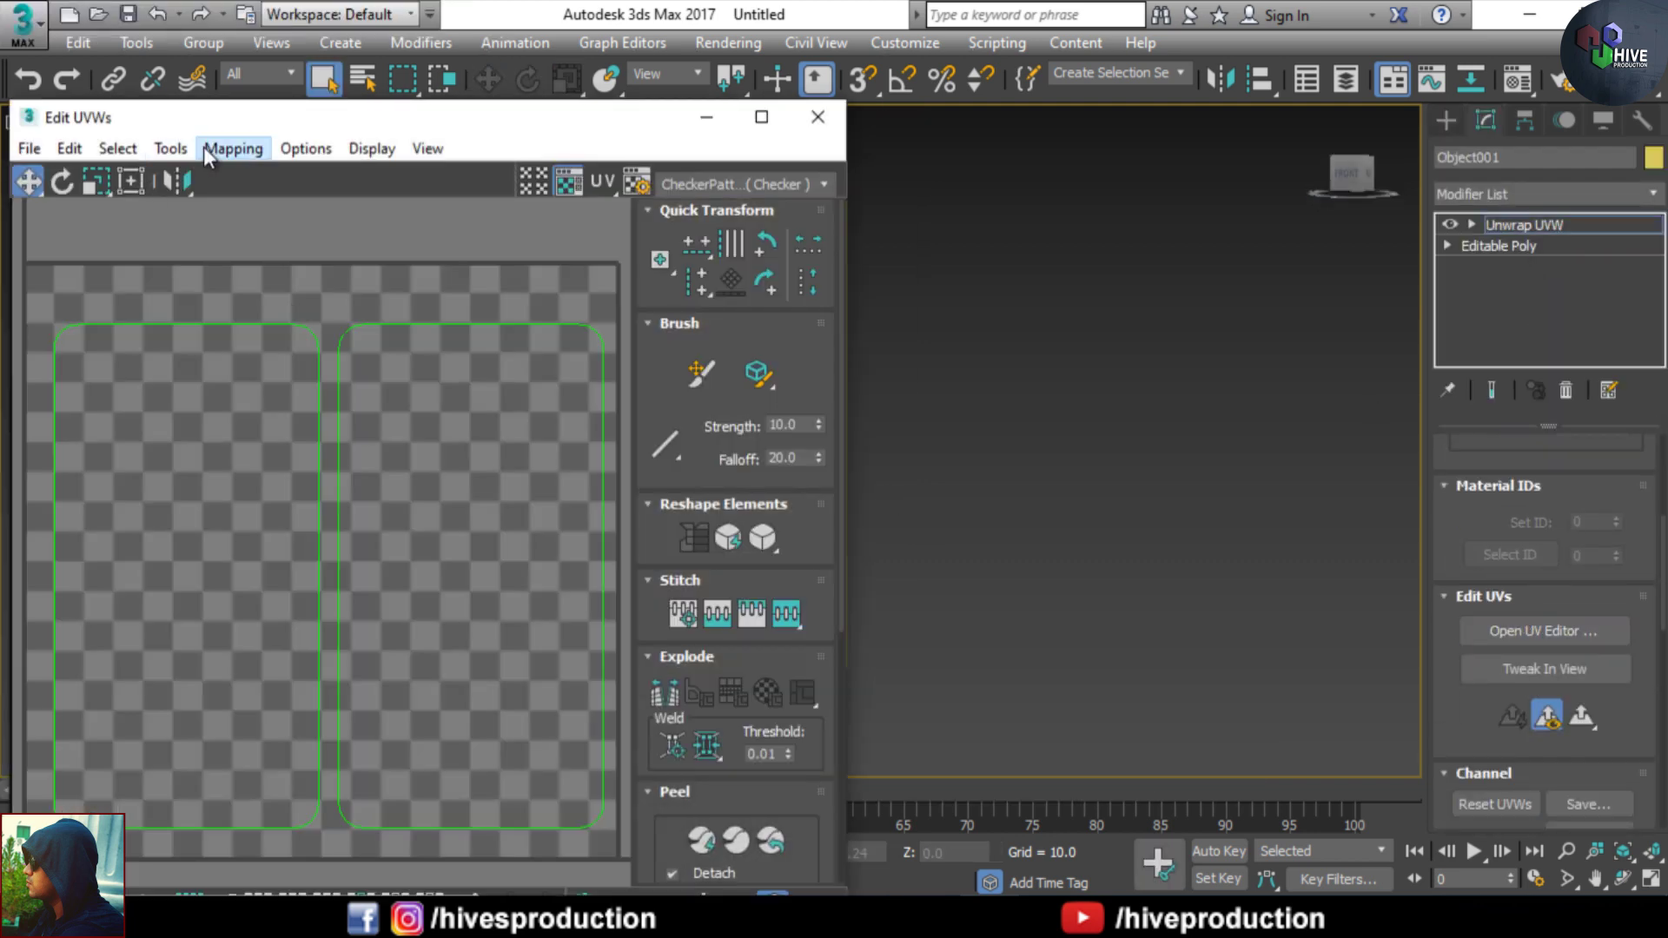
# - Render the UV template at 1024 x 1024 and save it to the Desktop as Mobile_tex in PNG format
pyautogui.click(170, 148)
pyautogui.click(212, 596)
pyautogui.click(112, 749)
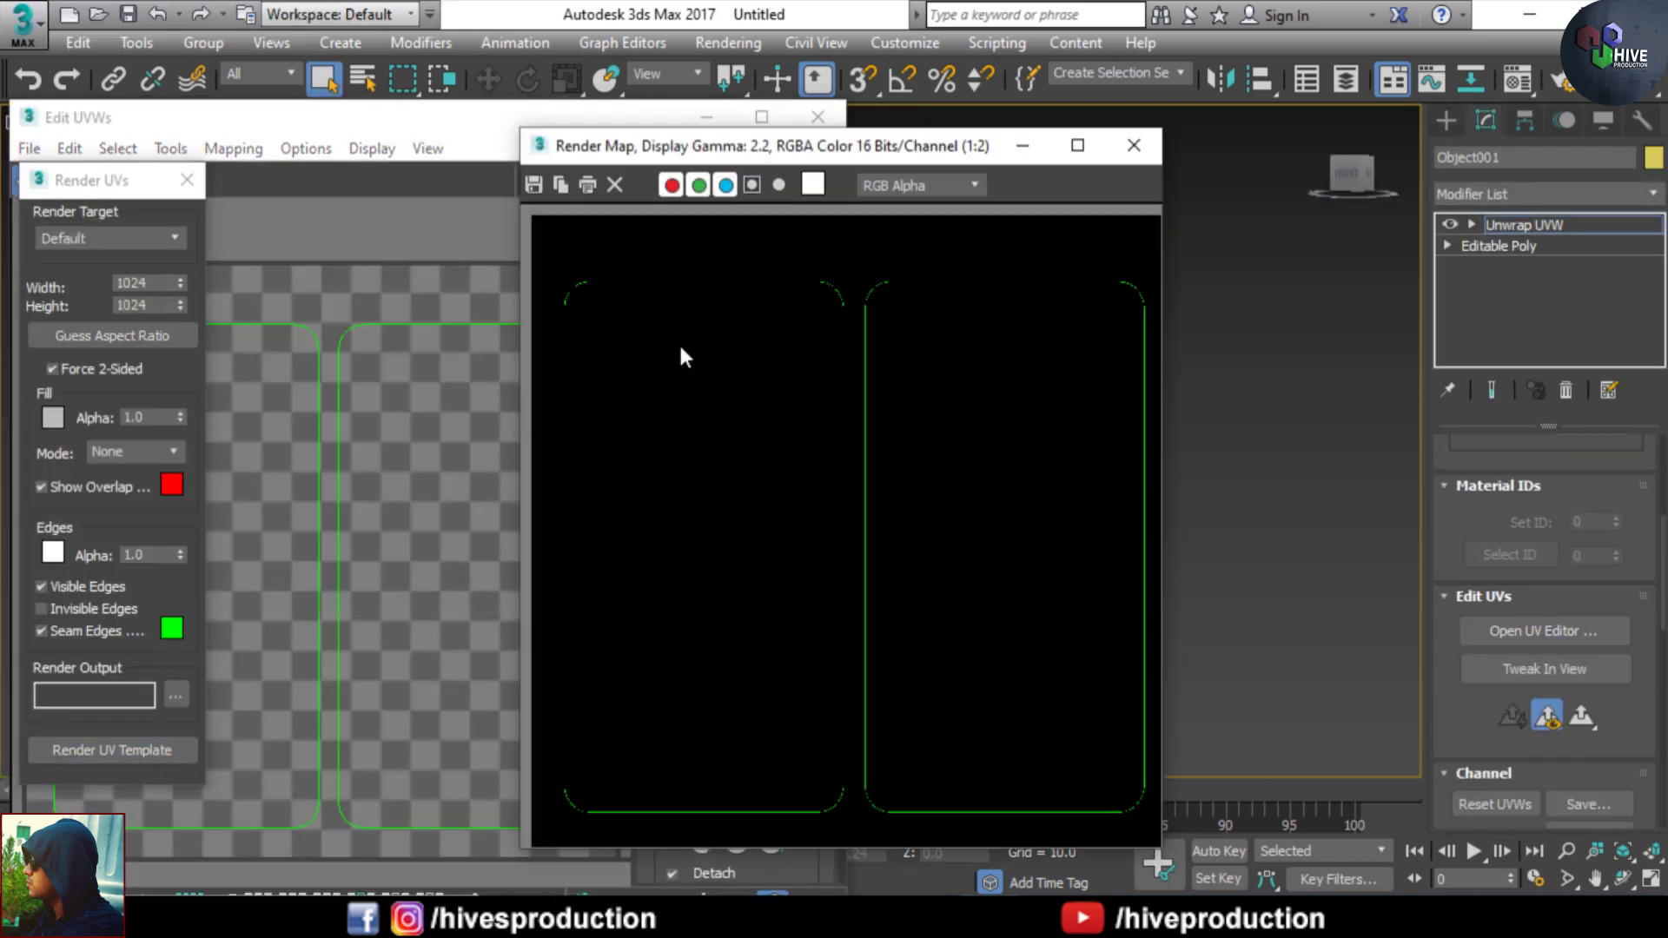
pyautogui.click(552, 179)
pyautogui.click(605, 326)
pyautogui.scroll(-3, 859, 588)
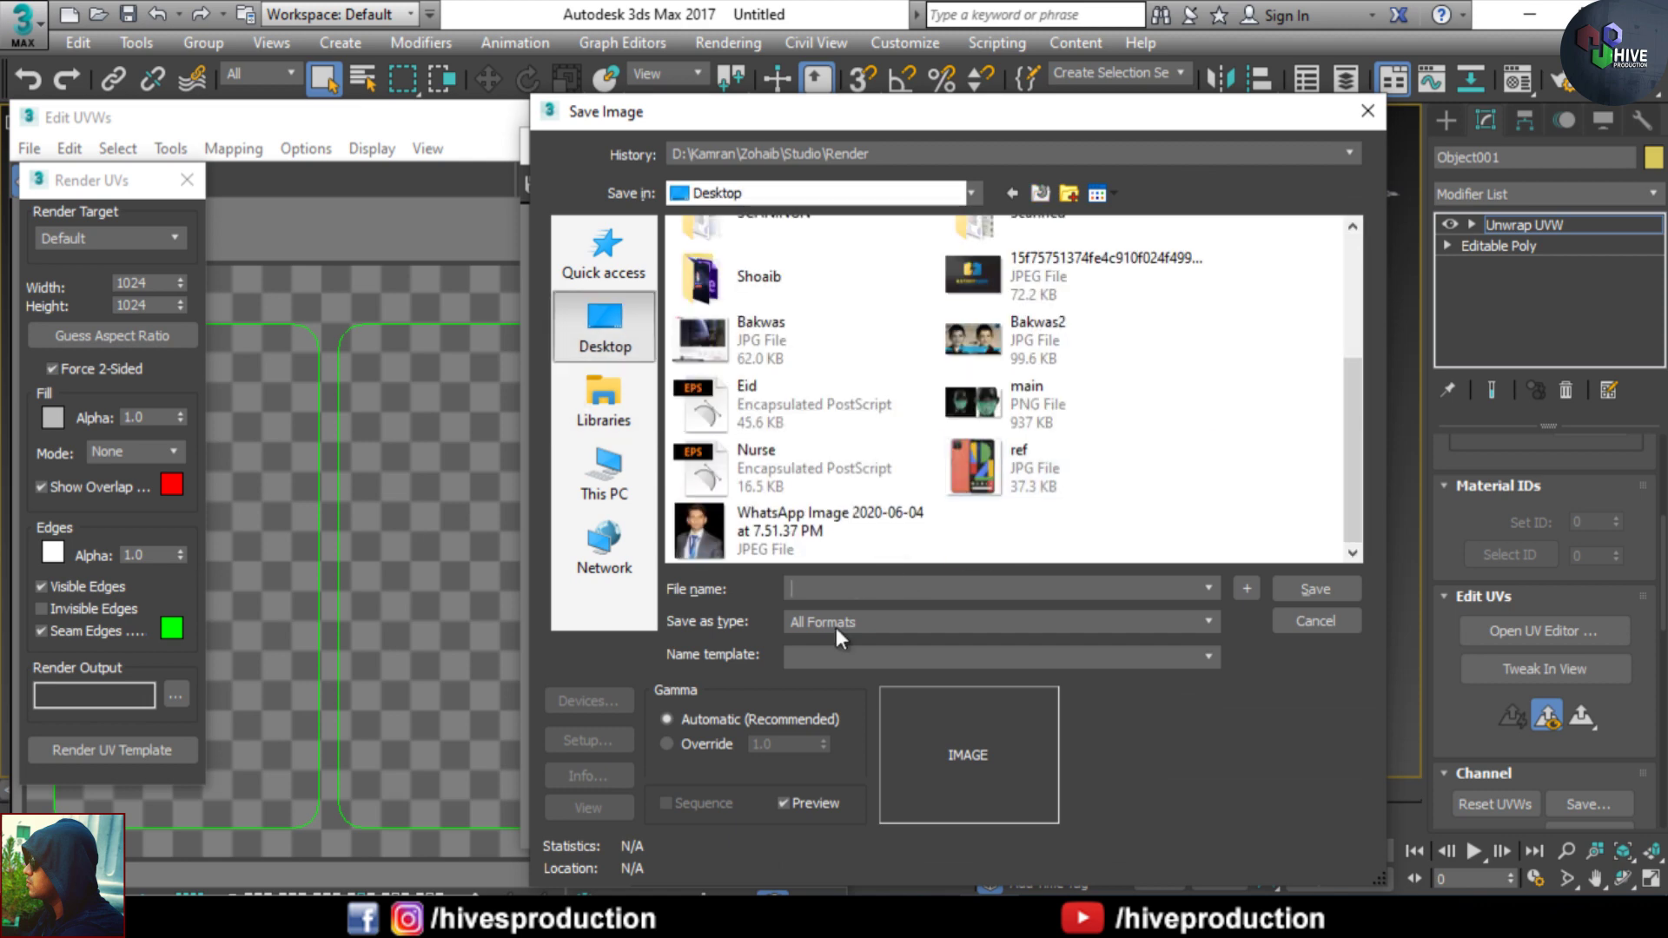
pyautogui.press('Return')
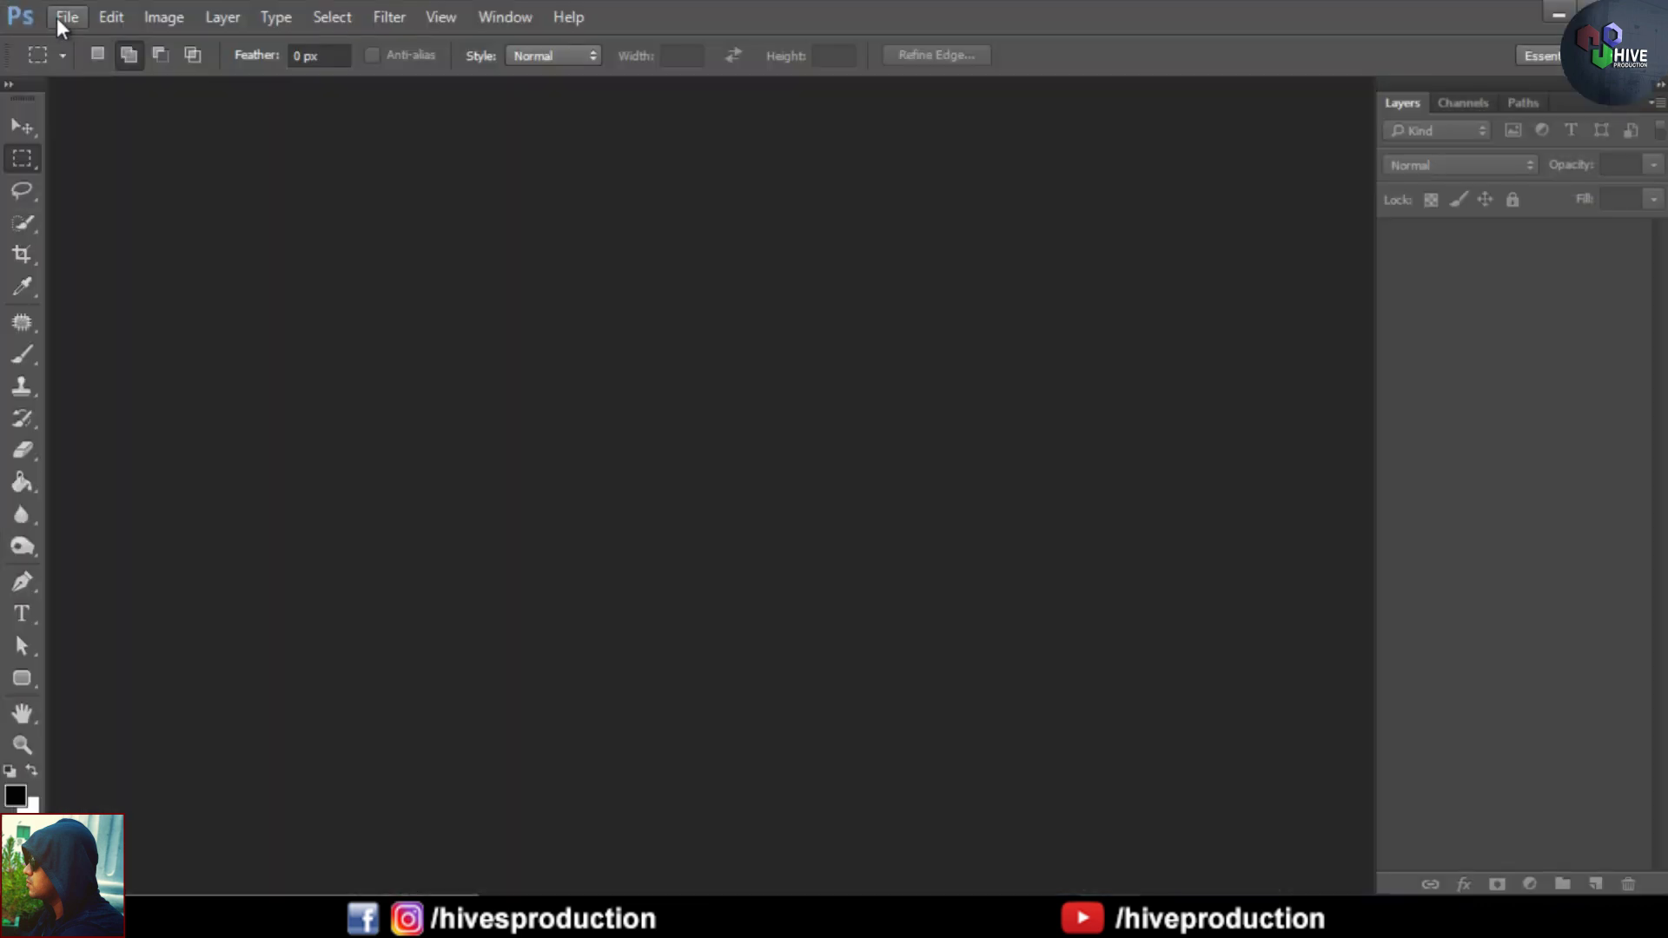
# - Switch to Photoshop and open the Mobile_tex template and the ref image from the Desktop
pyautogui.click(56, 18)
pyautogui.click(78, 52)
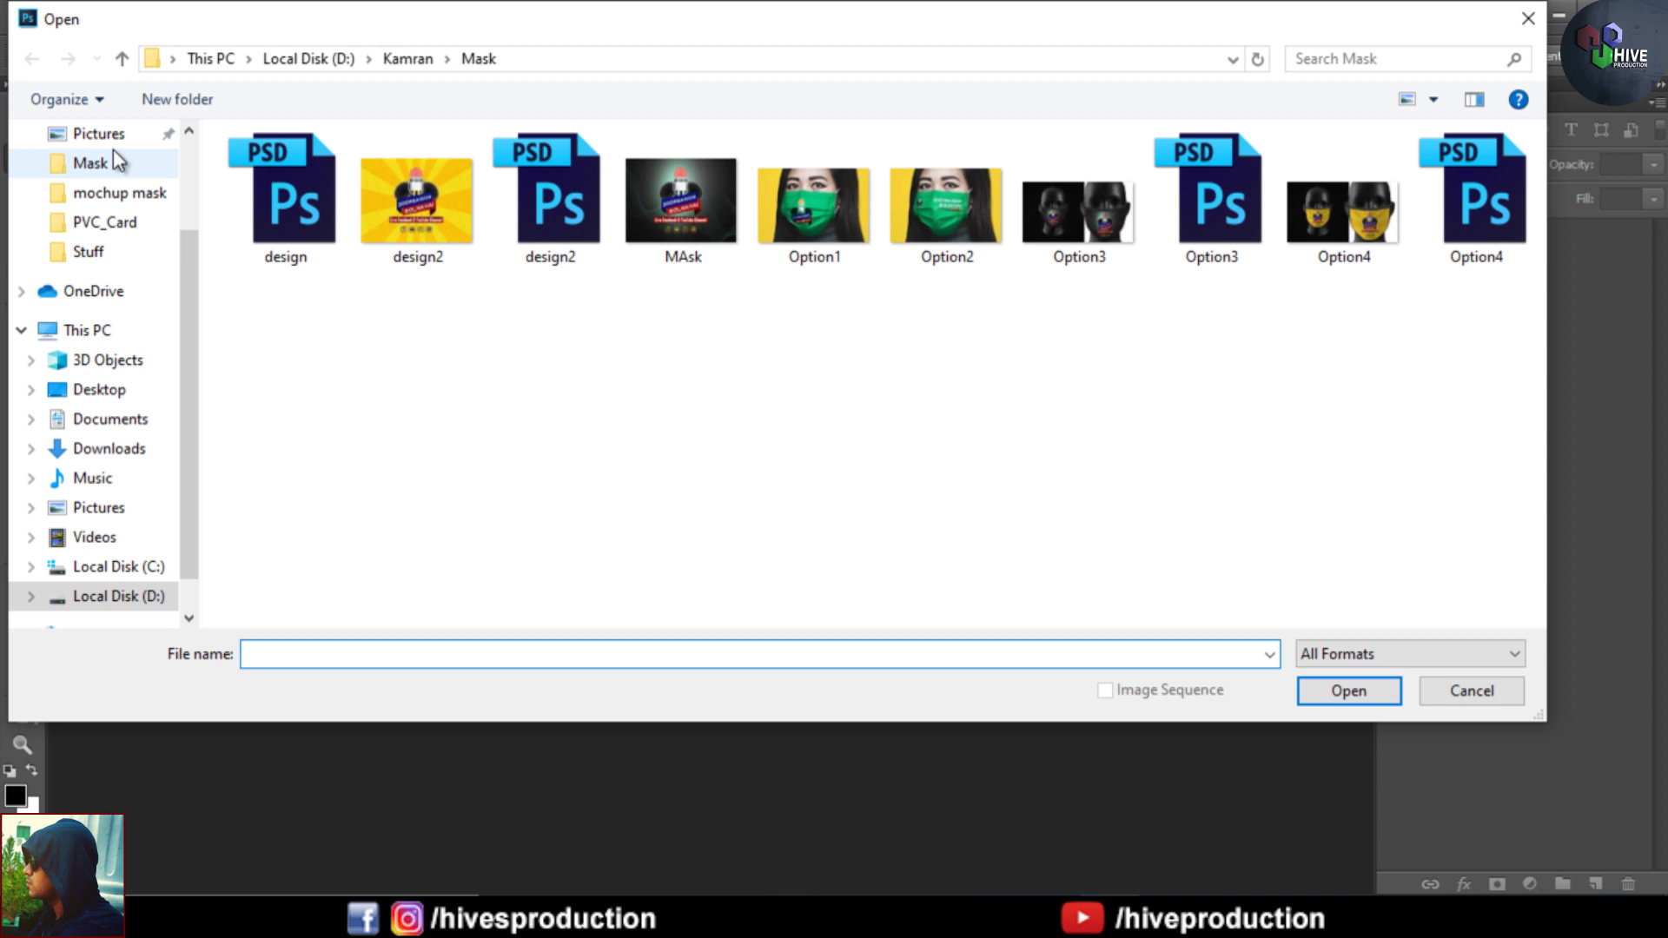
pyautogui.click(119, 385)
pyautogui.click(938, 435)
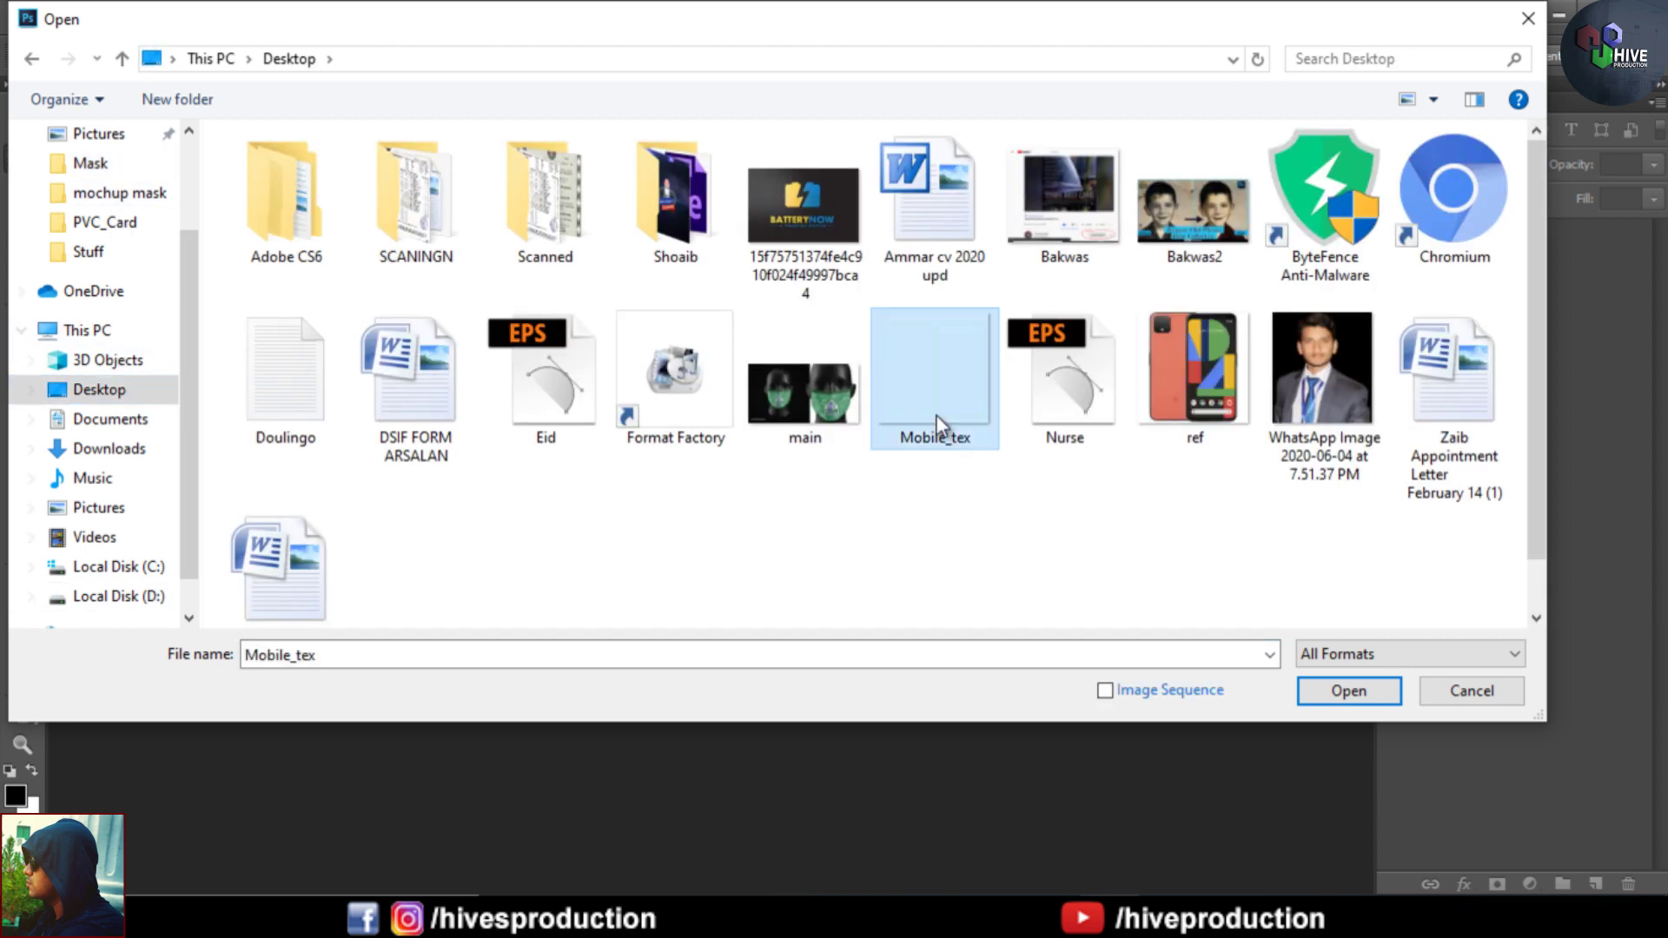
pyautogui.doubleClick(1175, 400)
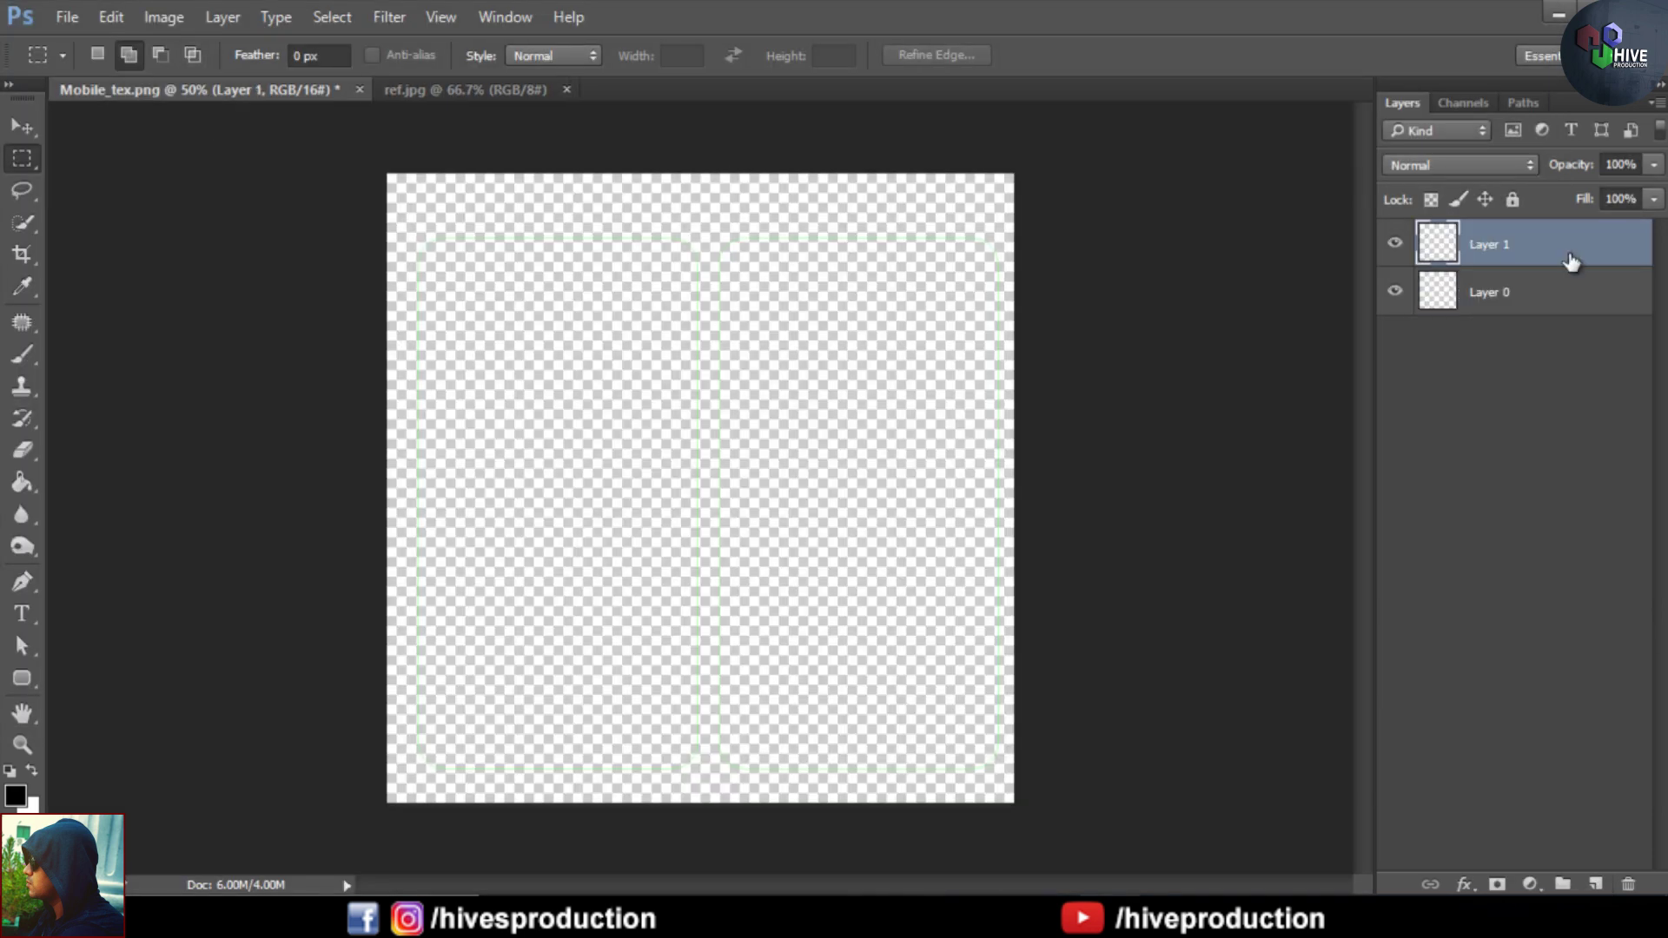
# - Move the new empty layer below the UV template layer and fill it with black
pyautogui.moveTo(1573, 261); pyautogui.dragTo(1563, 314)
pyautogui.hotkey('alt', 'BackSpace')
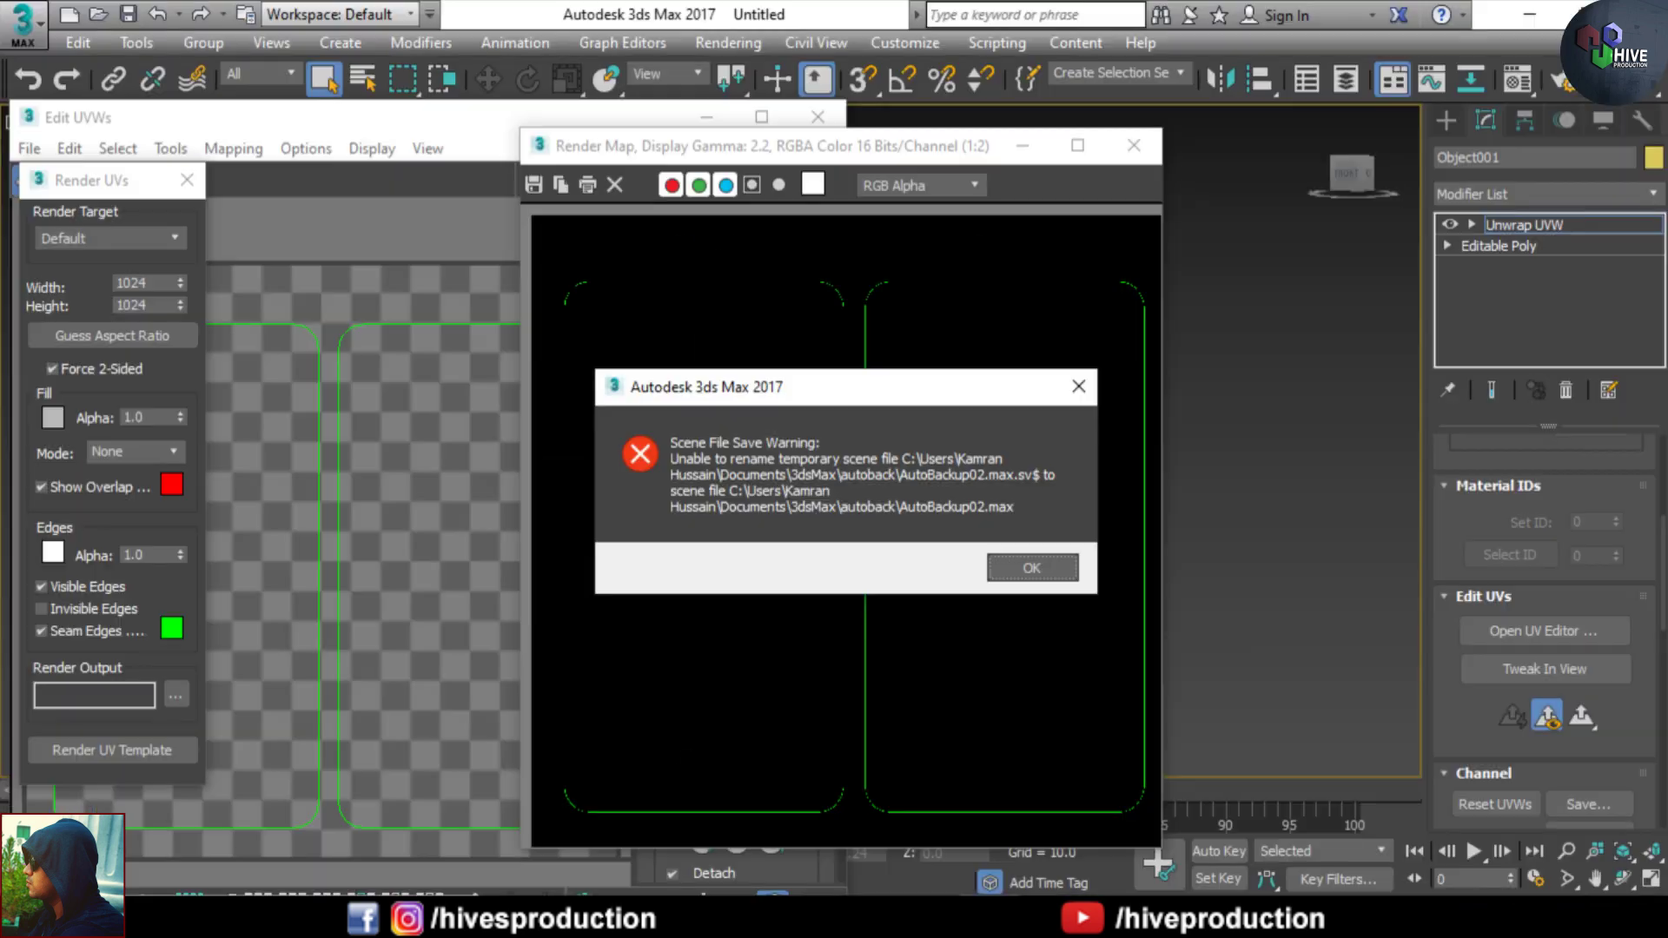
# - Switch to 3ds Max, dismiss the save warning, close the rendered map, and select a phone panel to check its matching UV shell
pyautogui.click(1018, 569)
pyautogui.click(898, 548)
pyautogui.click(1018, 569)
pyautogui.click(1133, 145)
pyautogui.moveTo(984, 458); pyautogui.dragTo(1123, 465, button='middle')
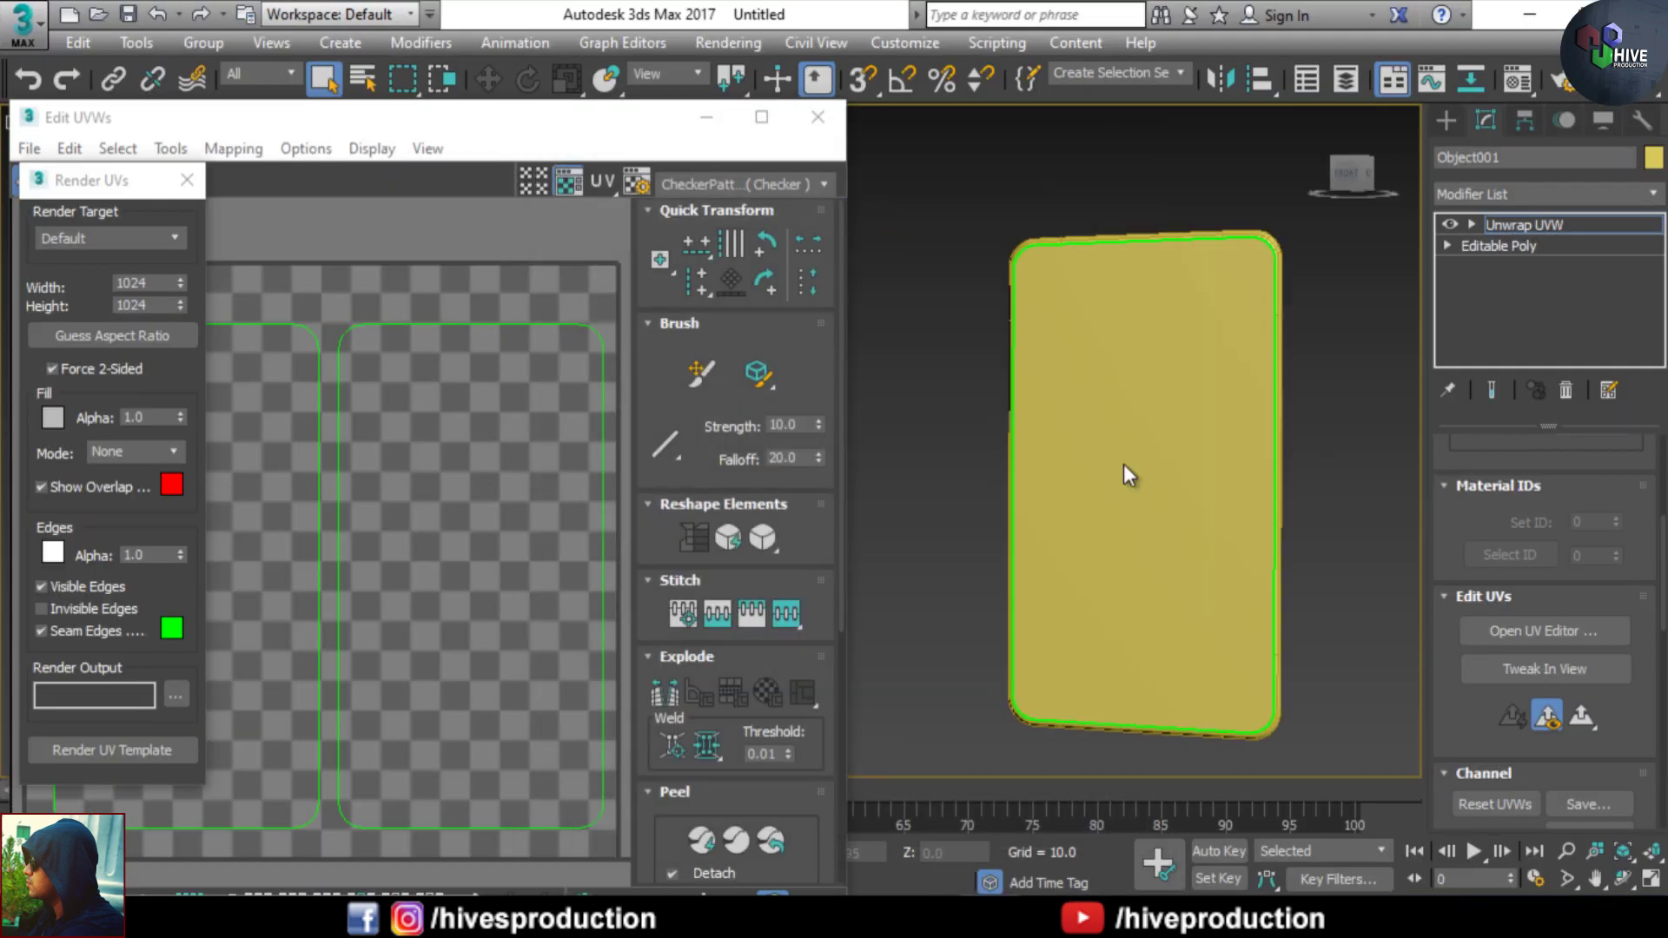
pyautogui.scroll(5, 1570, 514)
pyautogui.click(1149, 536)
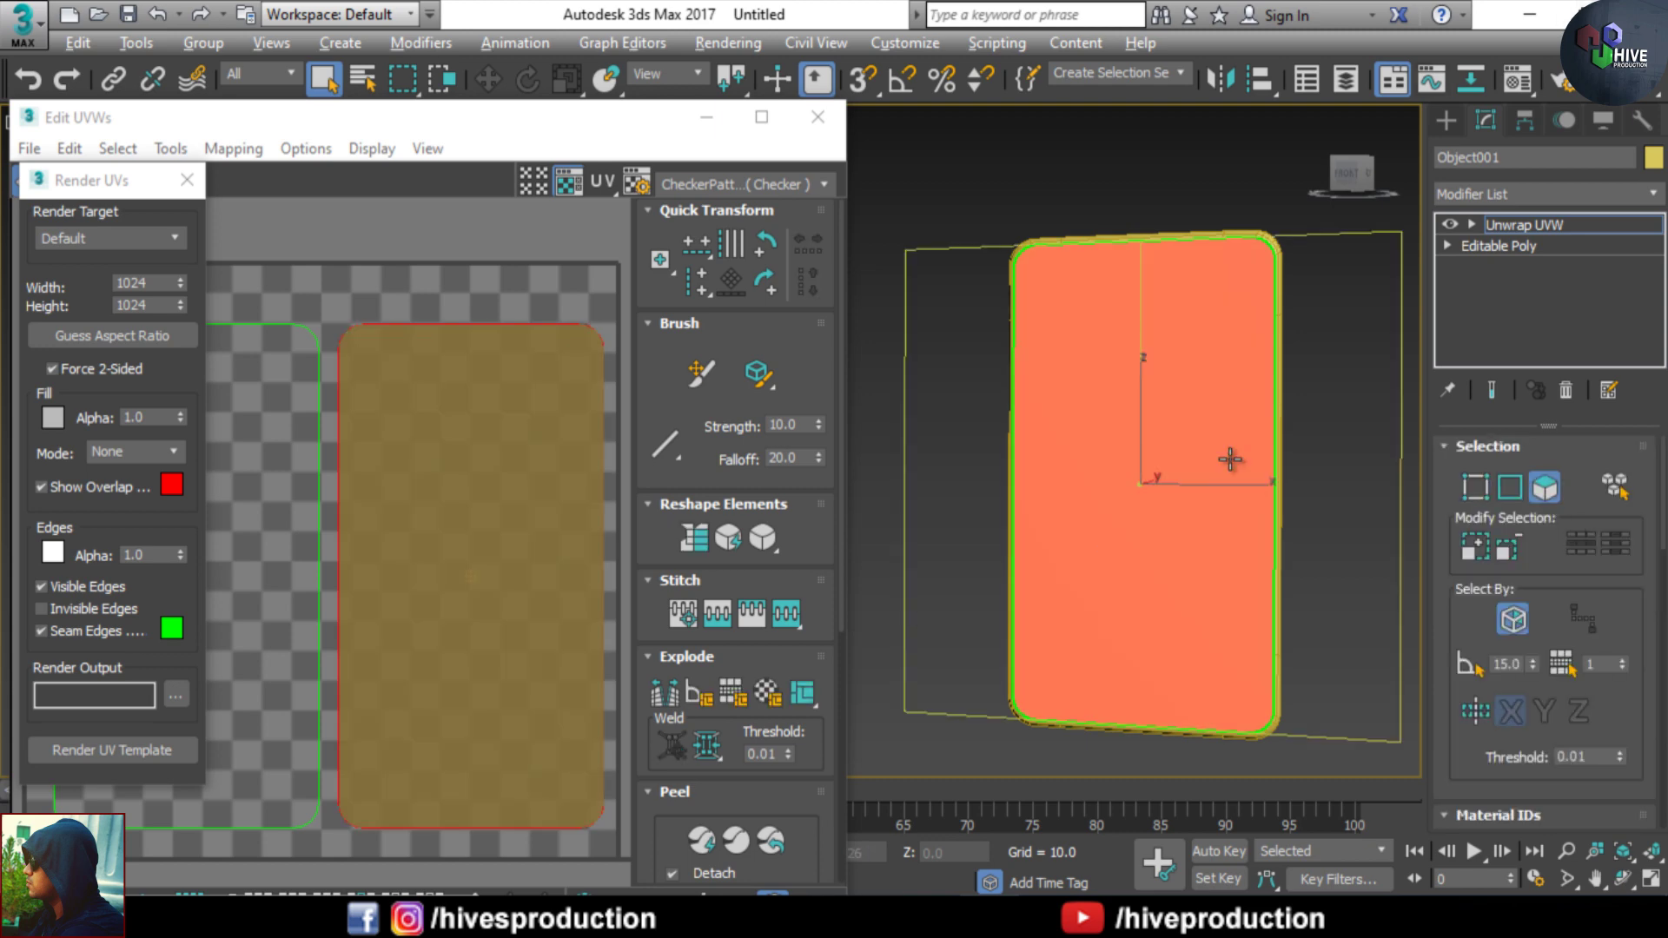
pyautogui.keyDown('alt'); pyautogui.moveTo(1230, 460); pyautogui.dragTo(1129, 469, button='middle'); pyautogui.keyUp('alt')
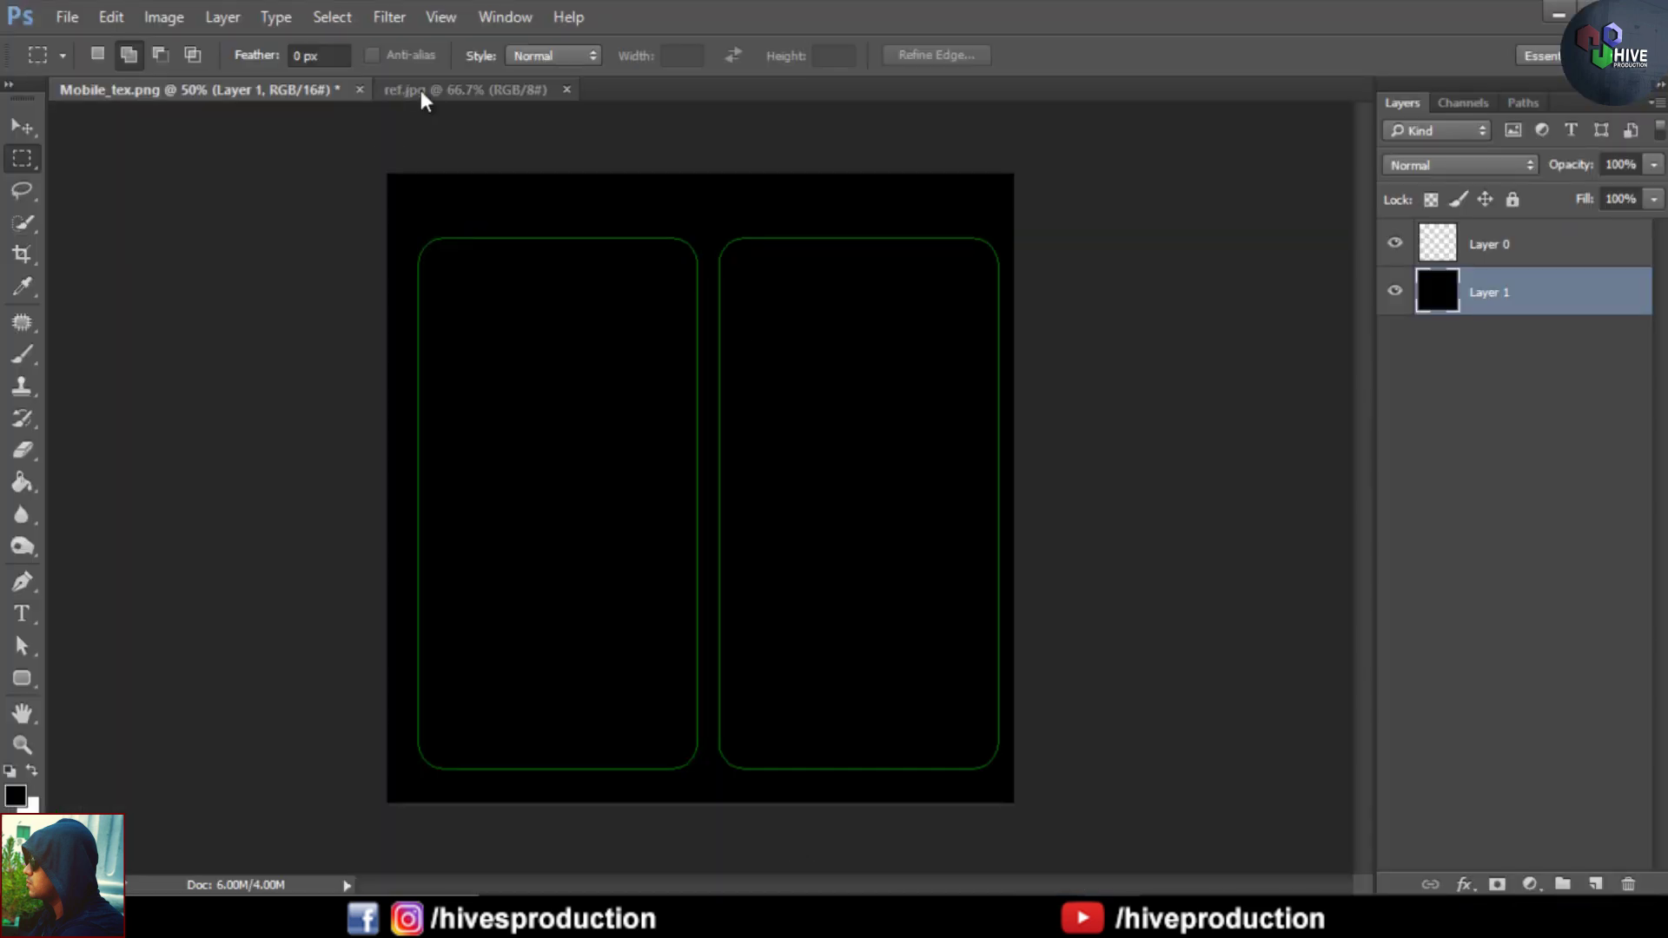
# - Switch to ref.jpg in Photoshop and trace the top edge and rounded upper corners of the phone front with the Pen tool
pyautogui.click(422, 94)
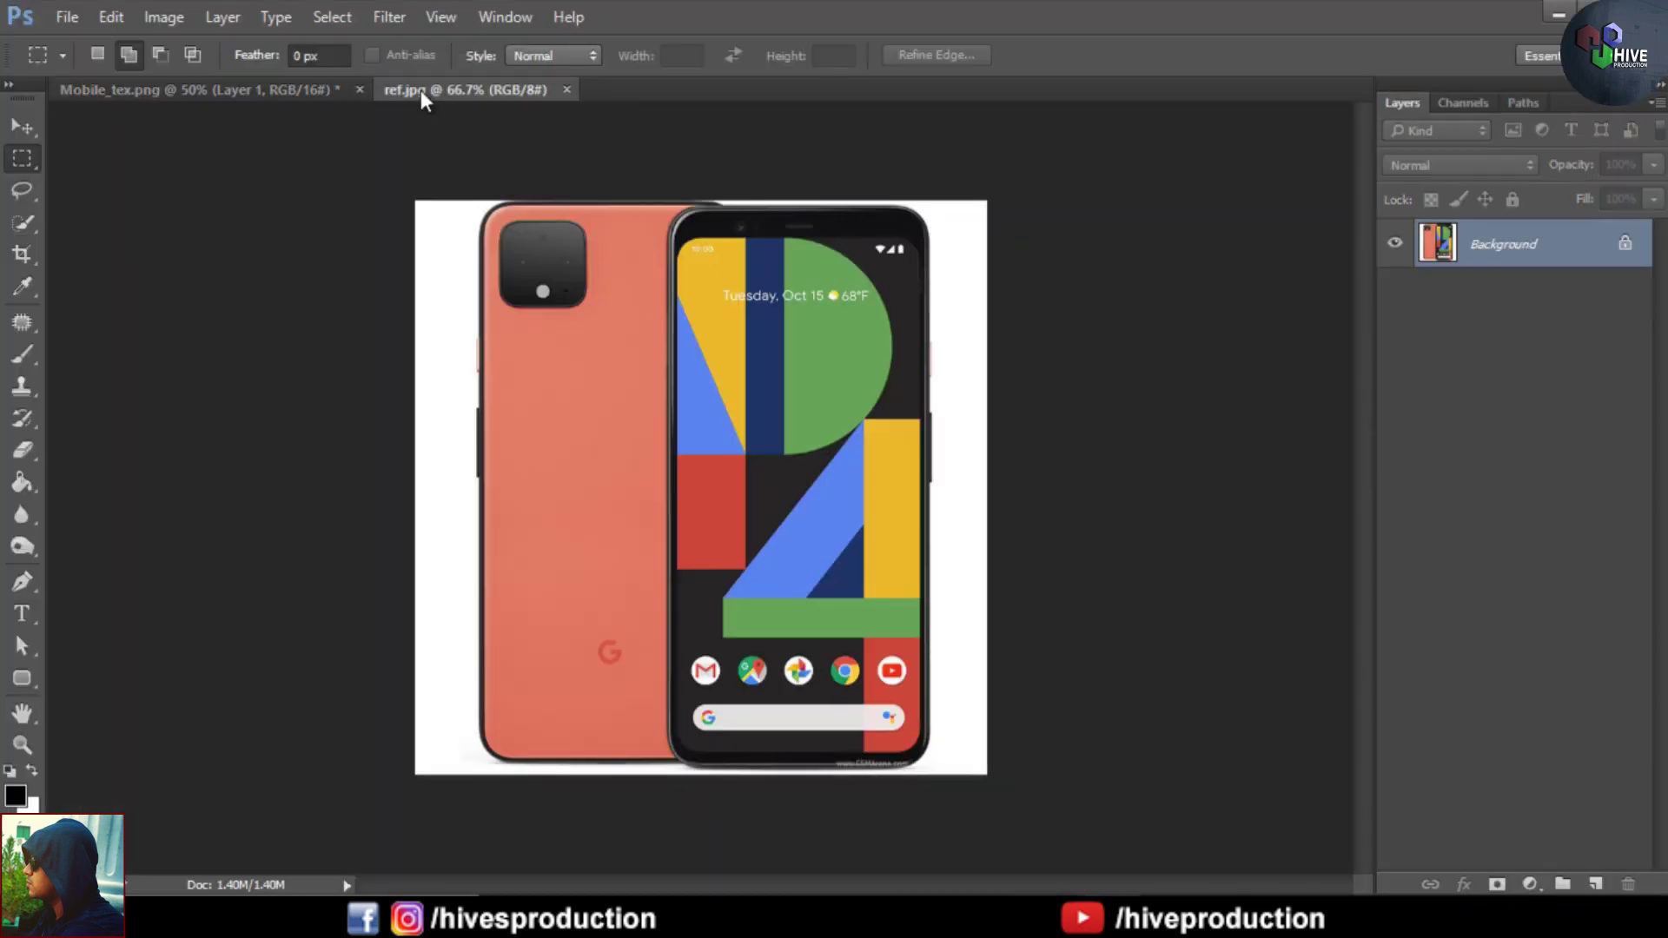
pyautogui.click(22, 581)
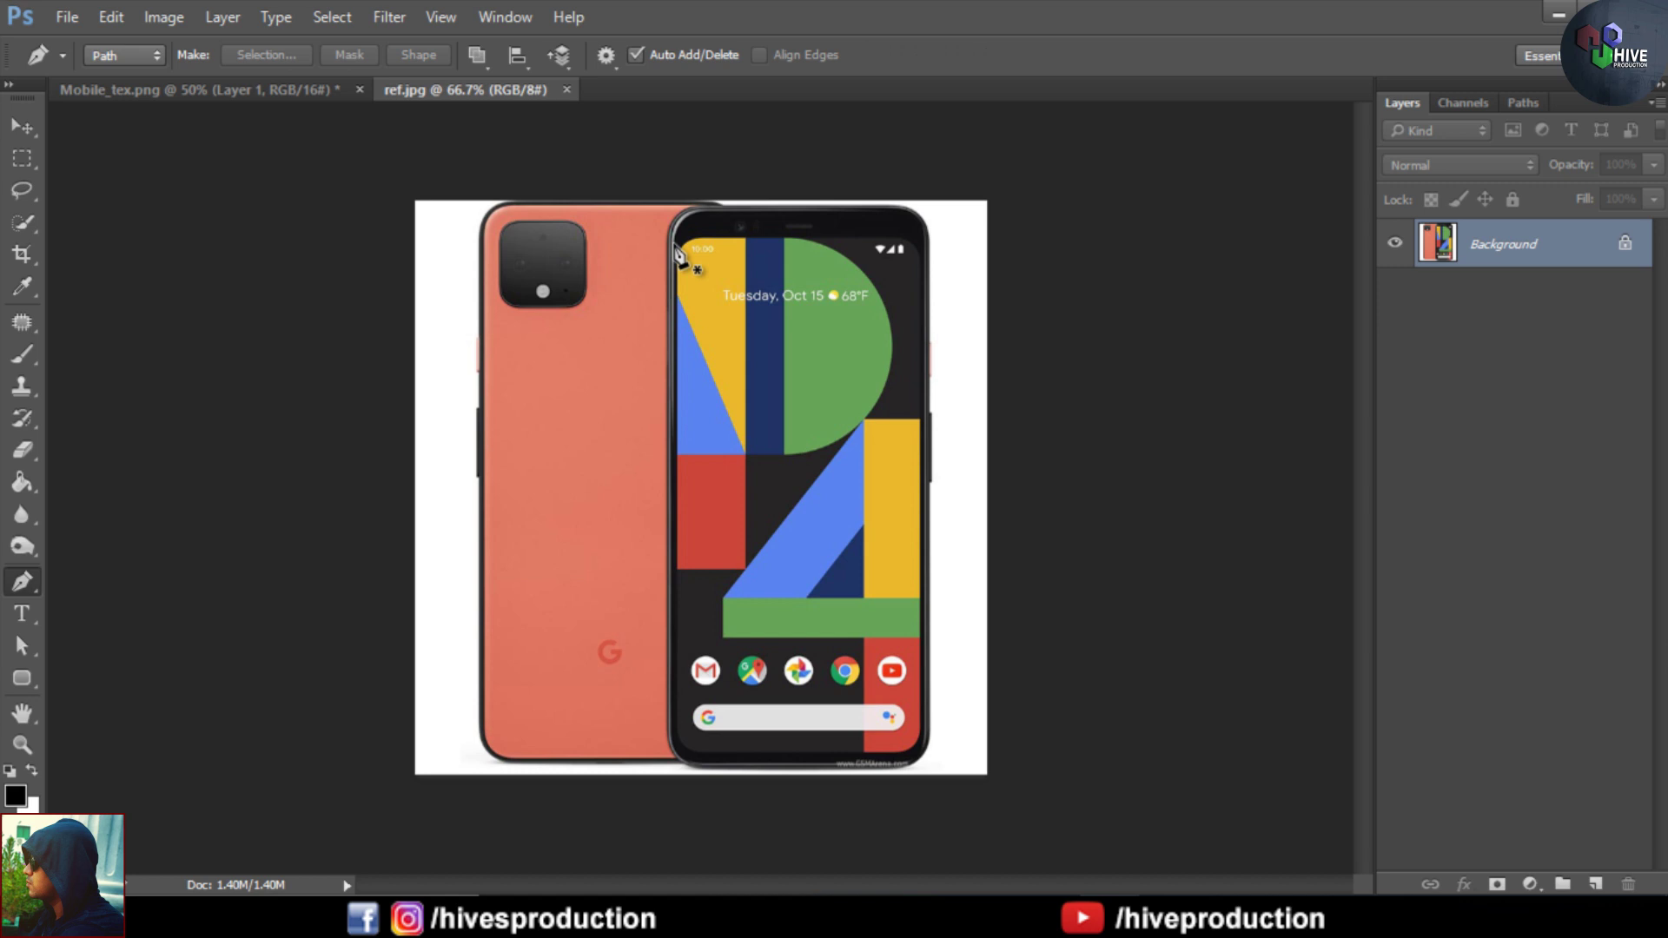
pyautogui.hotkey('ctrl', '+')
pyautogui.hotkey('ctrl', '+')
pyautogui.scroll(10, 748, 553)
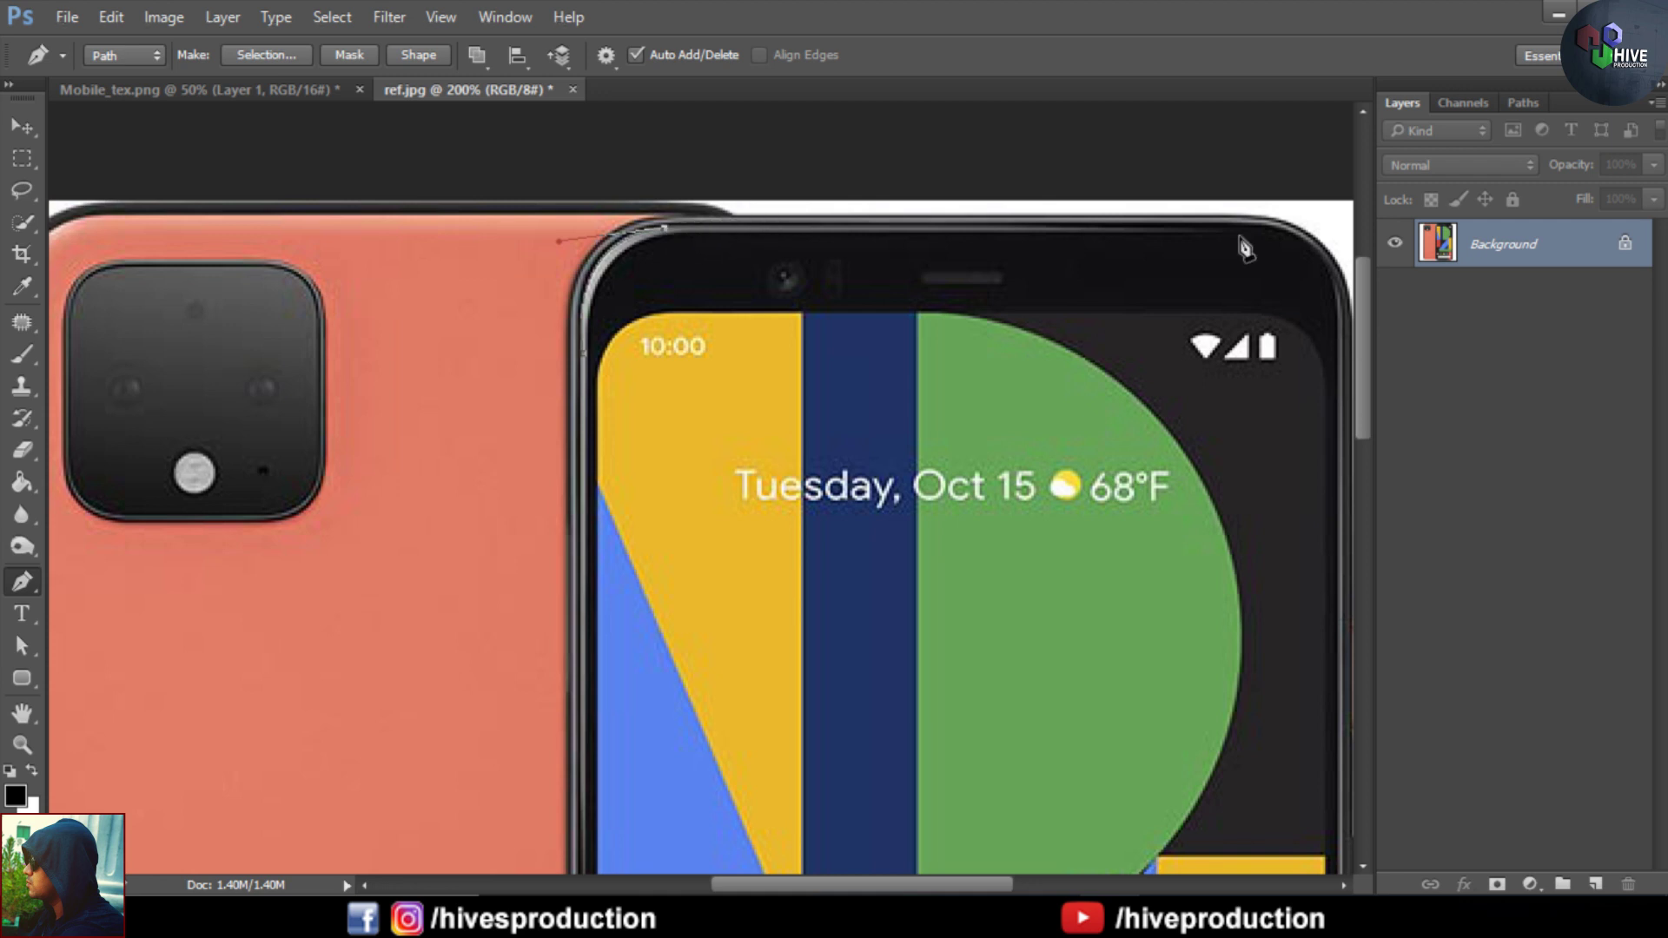
pyautogui.moveTo(1324, 365); pyautogui.dragTo(1026, 367)
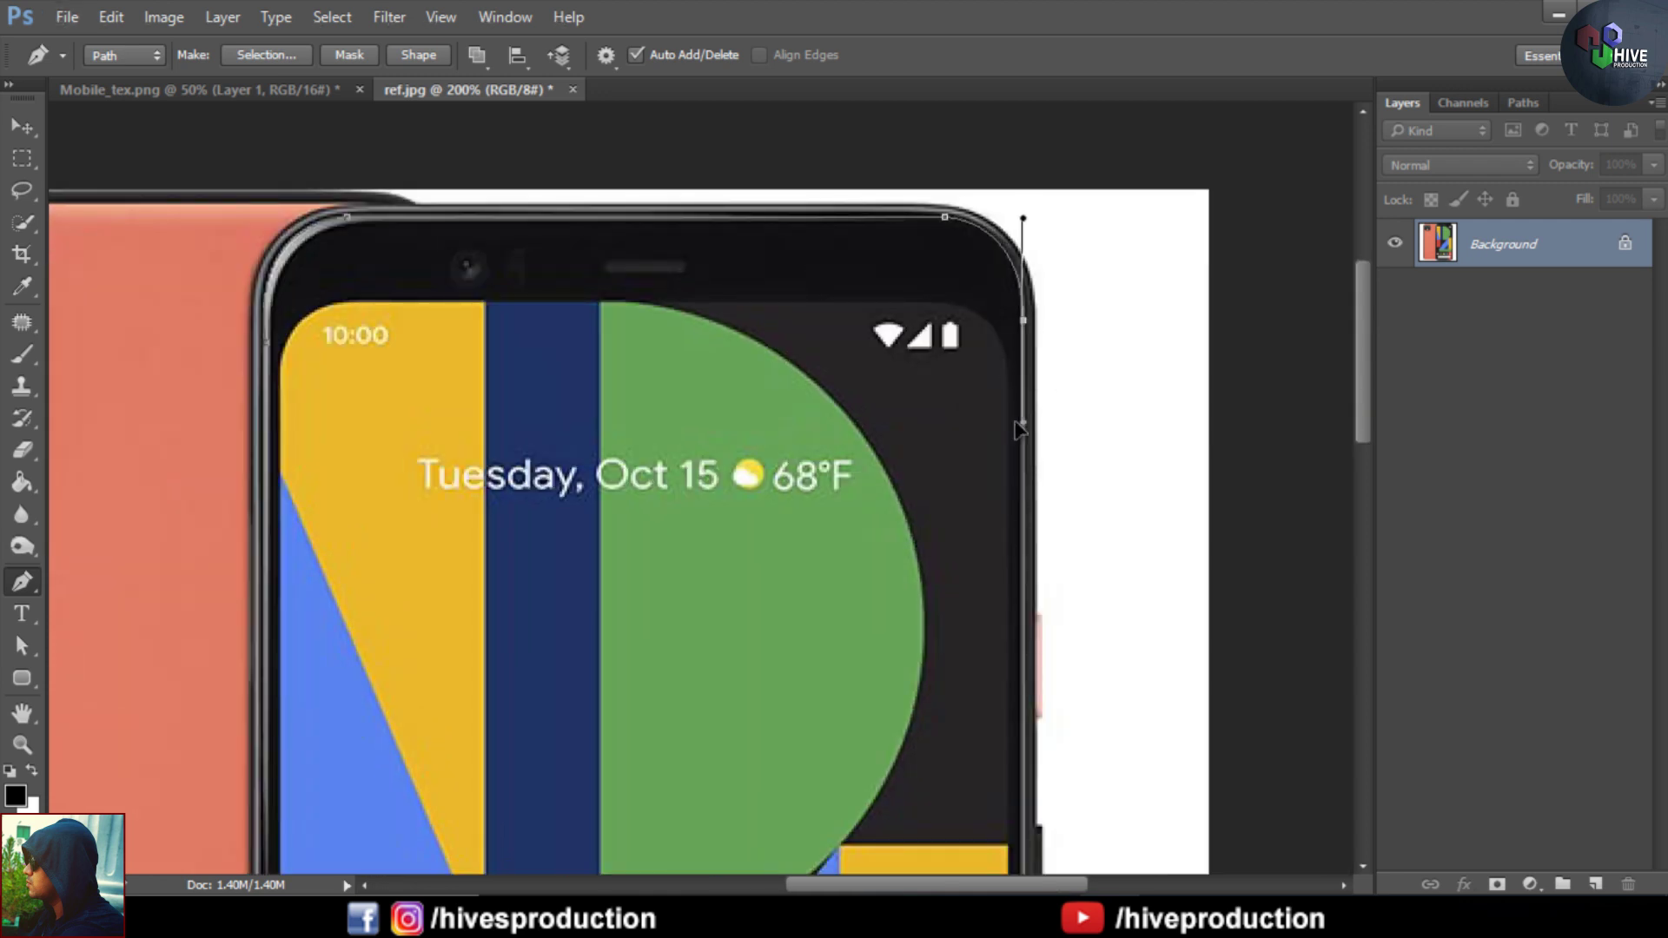
pyautogui.scroll(-10, 1028, 347)
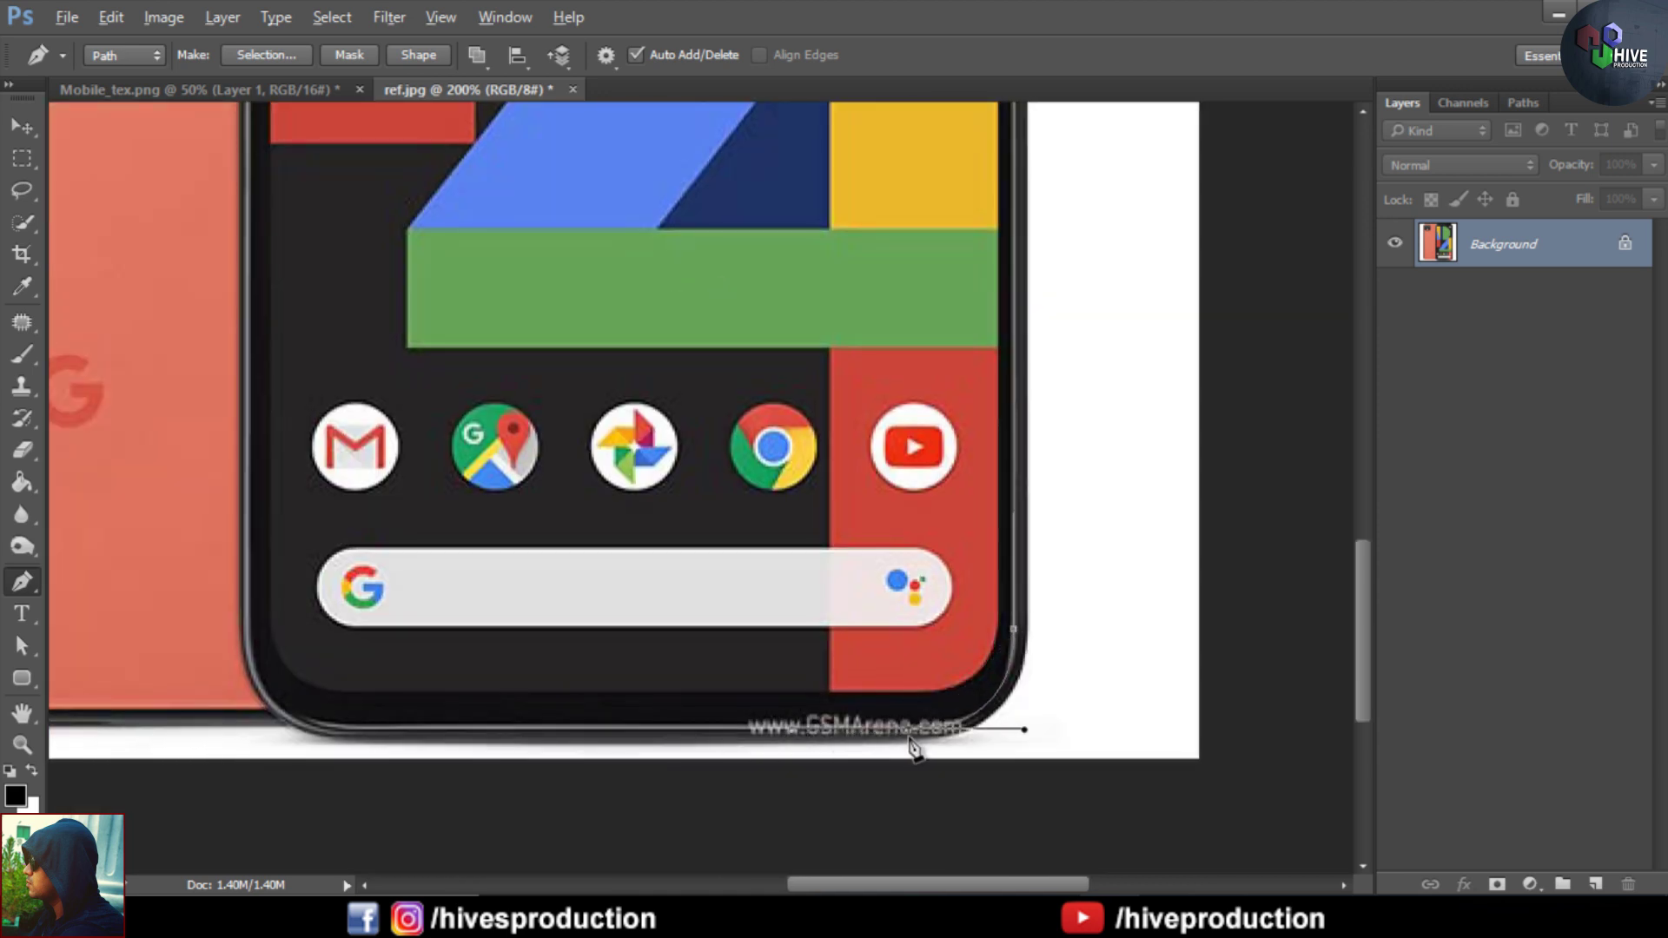
# - Continue the path around the phone front's bottom and left edges, close it, and convert it to a selection
pyautogui.click(347, 730)
pyautogui.moveTo(348, 730); pyautogui.dragTo(451, 851)
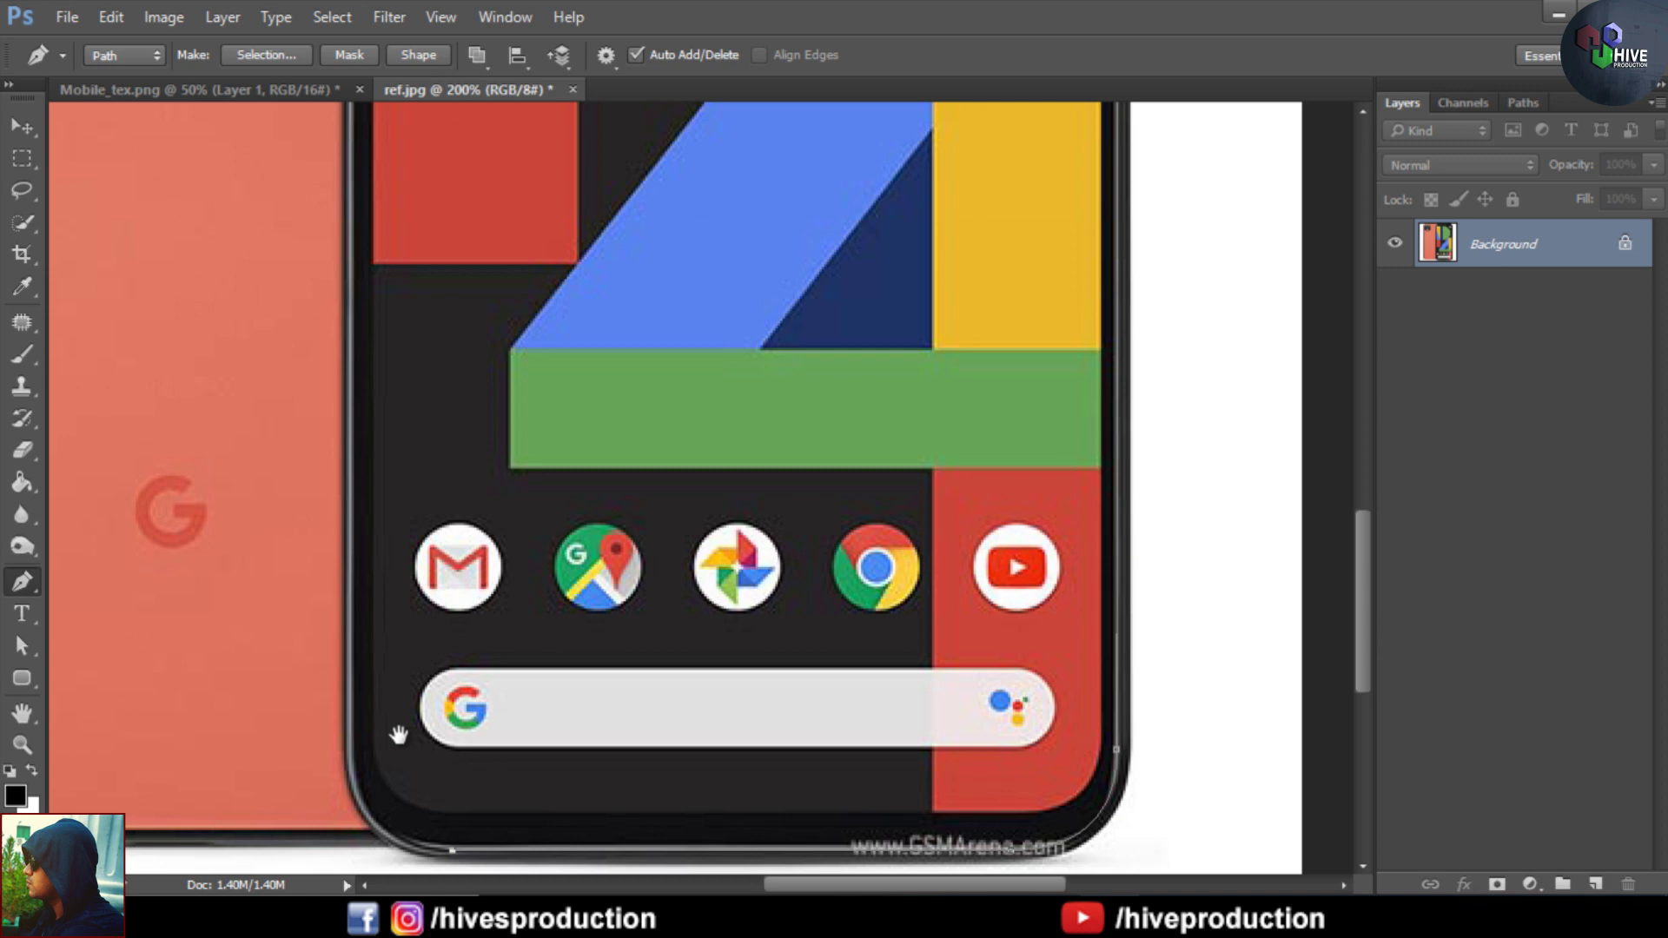
pyautogui.keyDown('alt'); pyautogui.click(355, 741); pyautogui.keyUp('alt')
pyautogui.moveTo(382, 295); pyautogui.dragTo(531, 780)
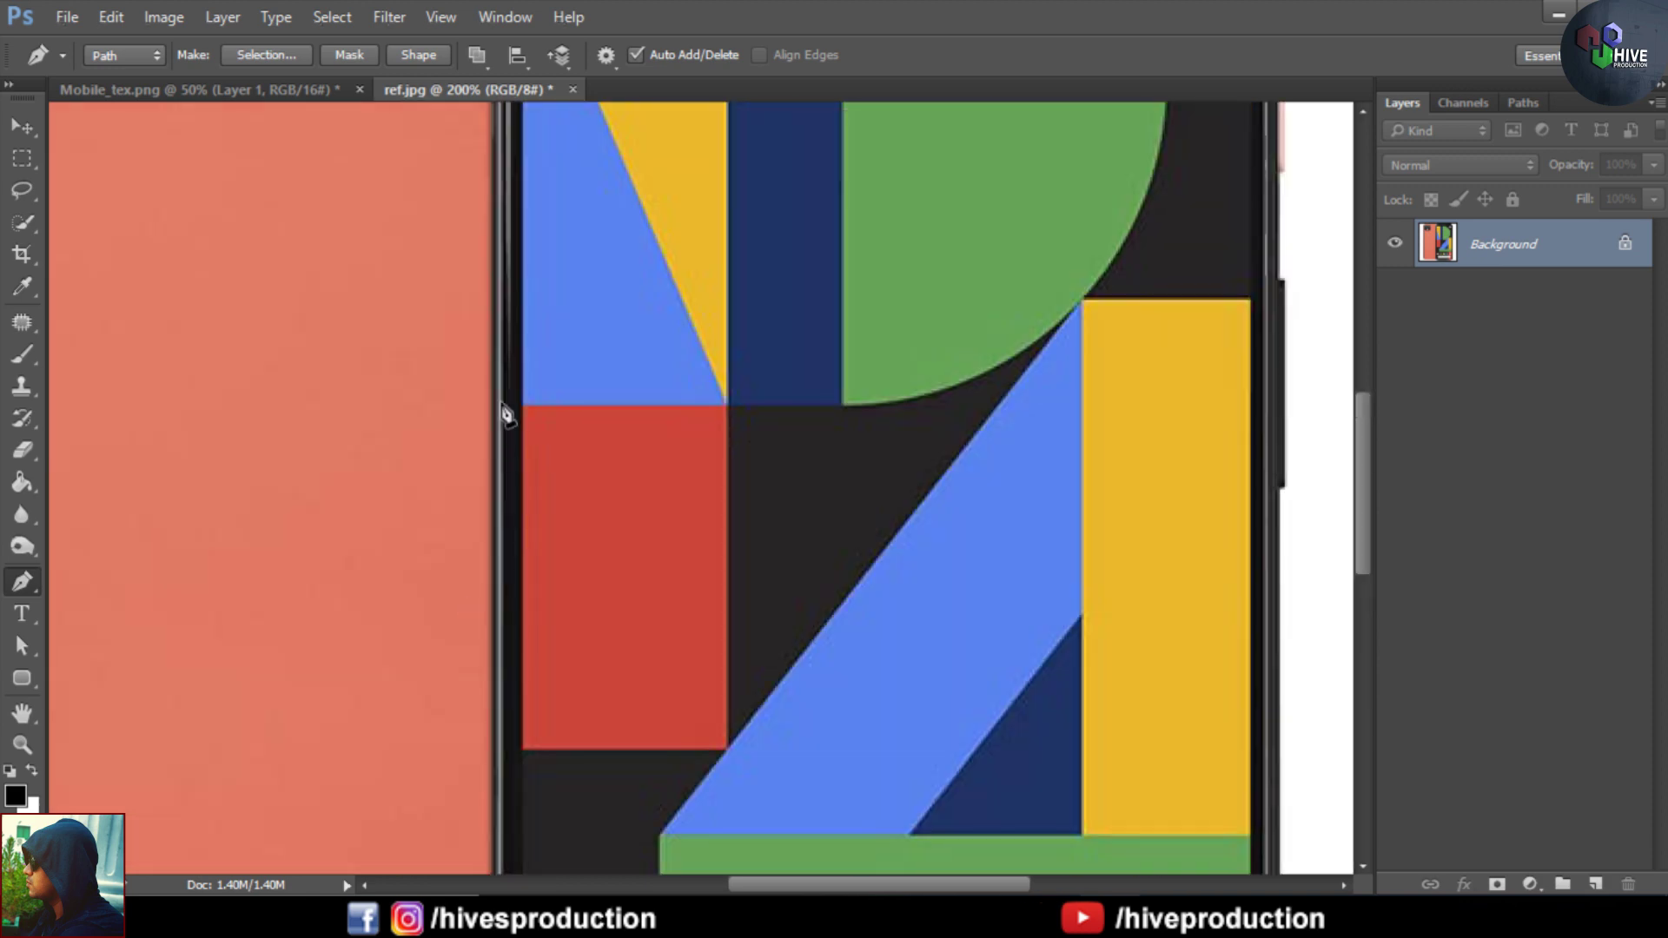
pyautogui.click(504, 386)
pyautogui.moveTo(551, 280); pyautogui.dragTo(601, 860)
pyautogui.hotkey('ctrl', 'Return')
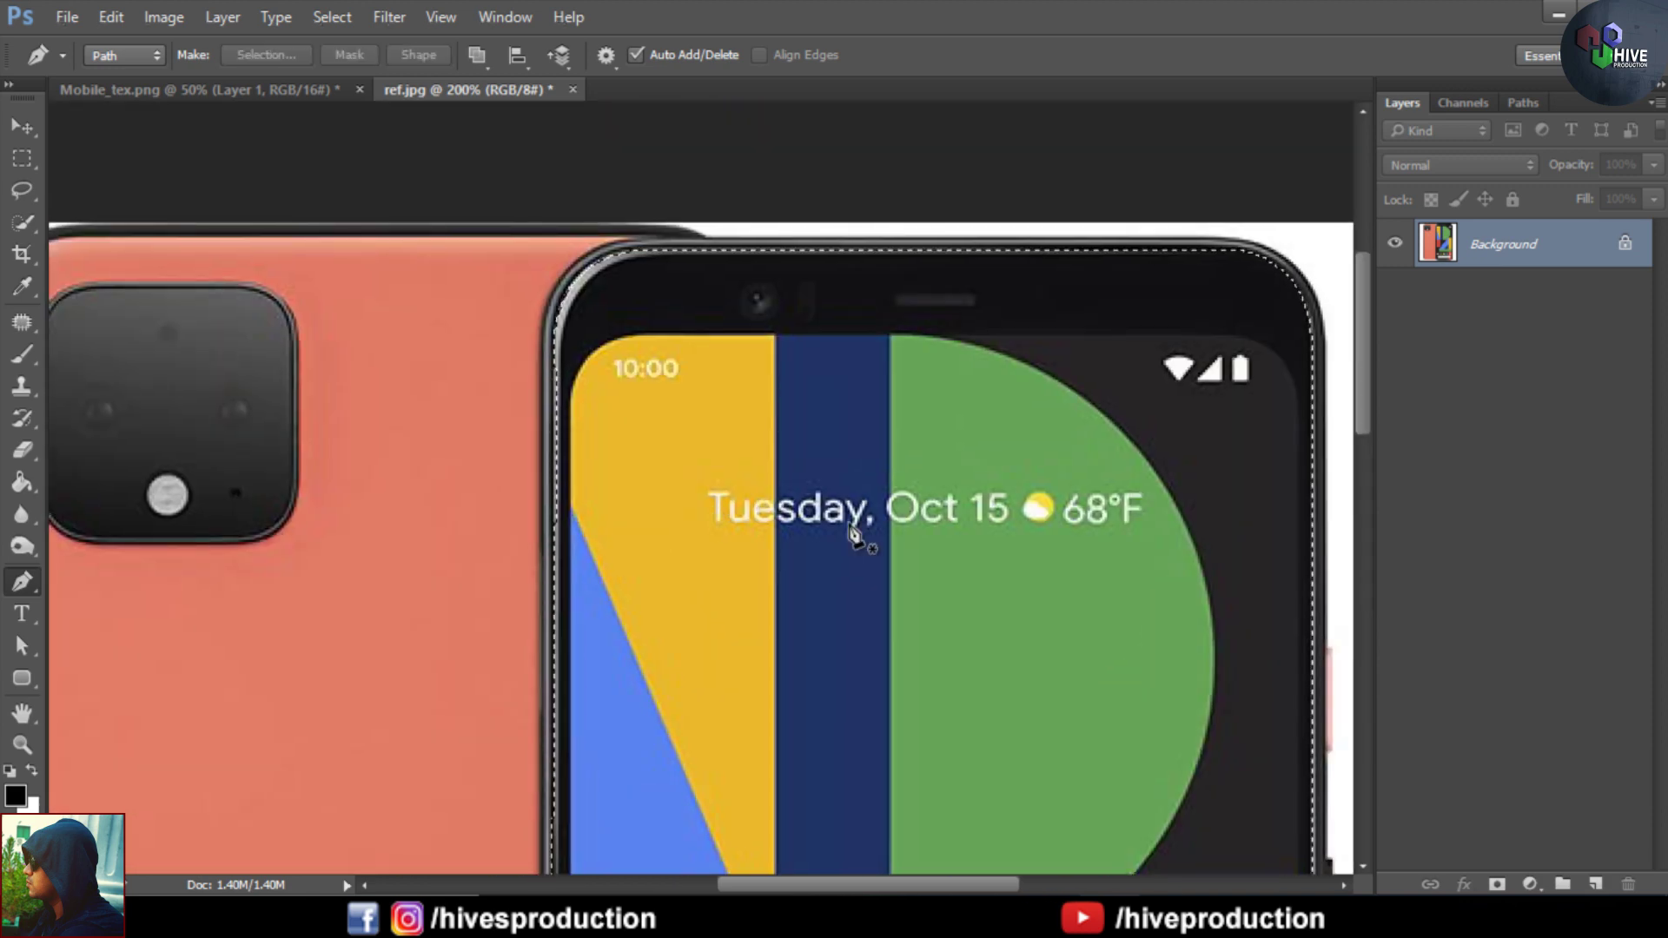
# - Bring the selected phone front into Mobile_tex.png and scale it to fit the right UV shell
pyautogui.hotkey('ctrl', '-')
pyautogui.press('v')
pyautogui.moveTo(669, 406); pyautogui.dragTo(830, 304)
pyautogui.hotkey('ctrl', 't')
pyautogui.moveTo(923, 678); pyautogui.dragTo(1005, 776)
pyautogui.press('Return')
pyautogui.hotkey('ctrl', 't')
pyautogui.press('Return')
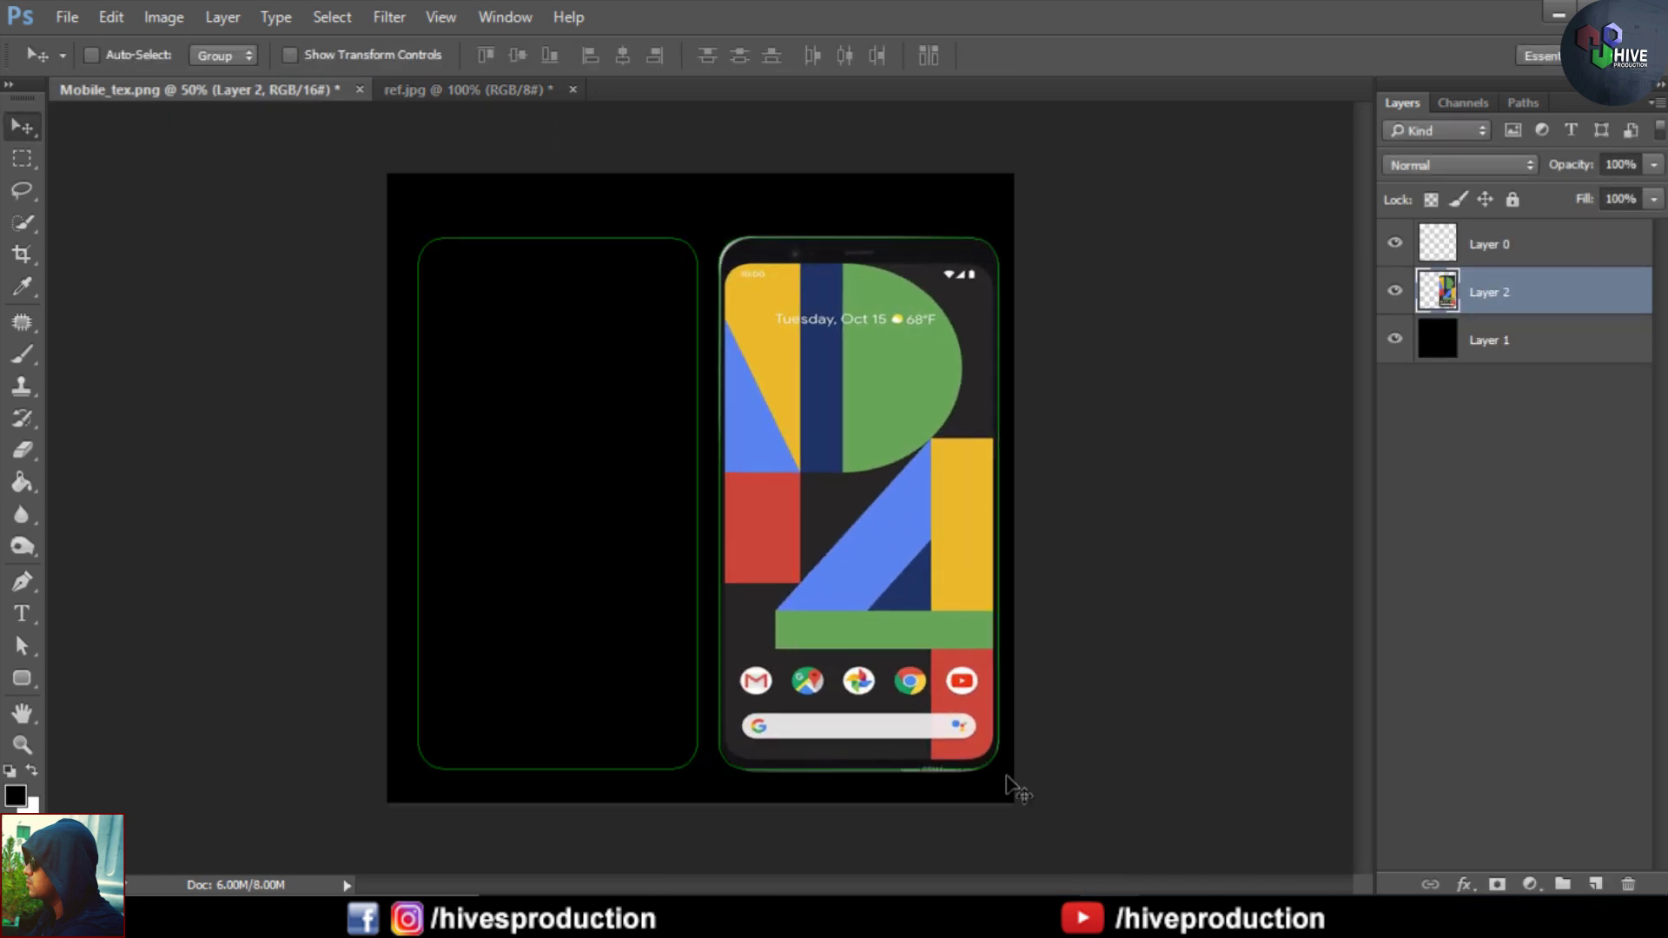
# - Fill the bottom layer of Mobile_tex.png with white and view the logo on the phone back in ref.jpg
pyautogui.click(1529, 340)
pyautogui.hotkey('ctrl', 'BackSpace')
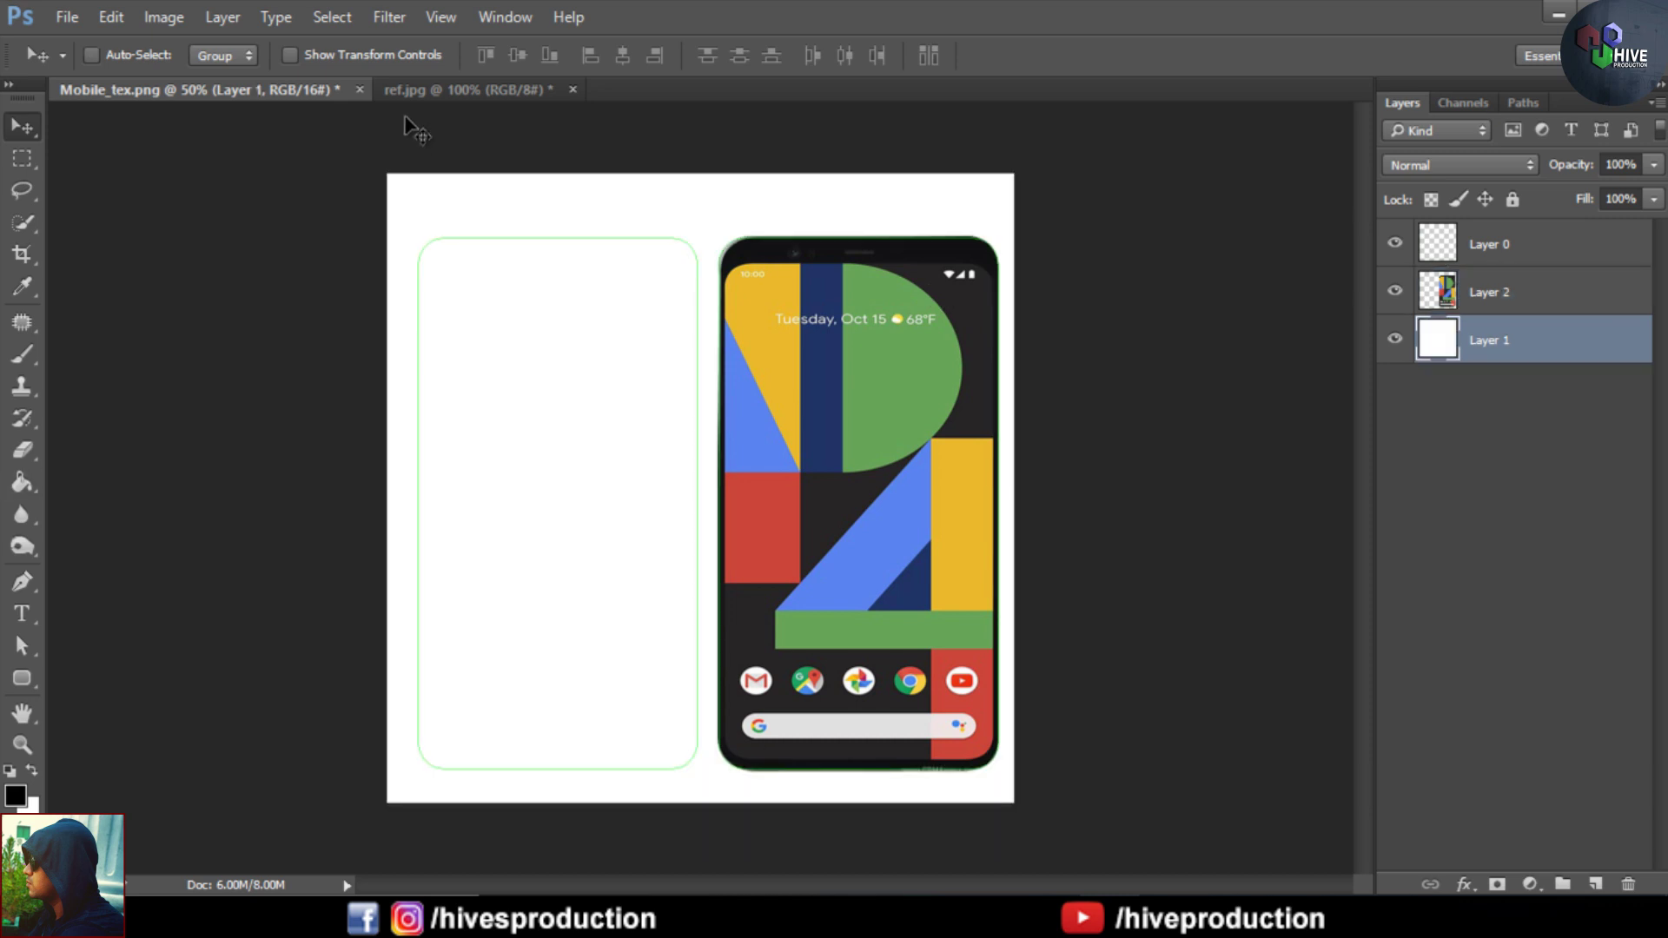
pyautogui.click(408, 90)
pyautogui.click(247, 90)
pyautogui.click(469, 91)
pyautogui.moveTo(685, 688); pyautogui.dragTo(744, 205)
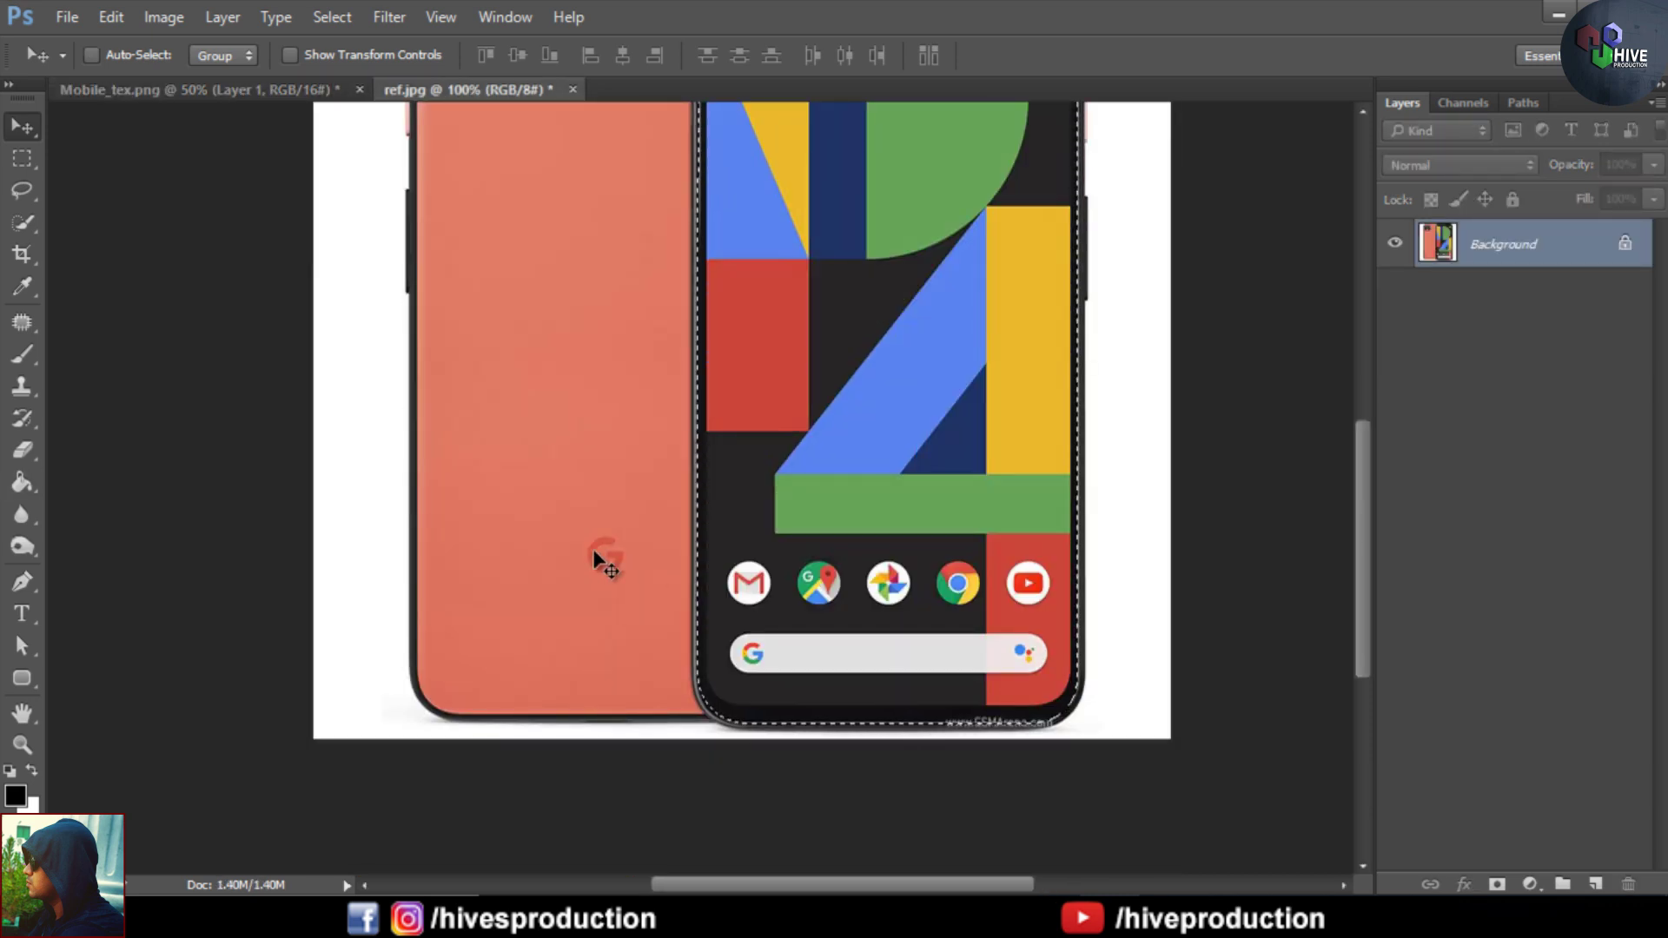
# - Switch to the browser and search Google Images for "google pixel 4a logo"
pyautogui.hotkey('alt', 'Tab')
pyautogui.tripleClick(418, 135)
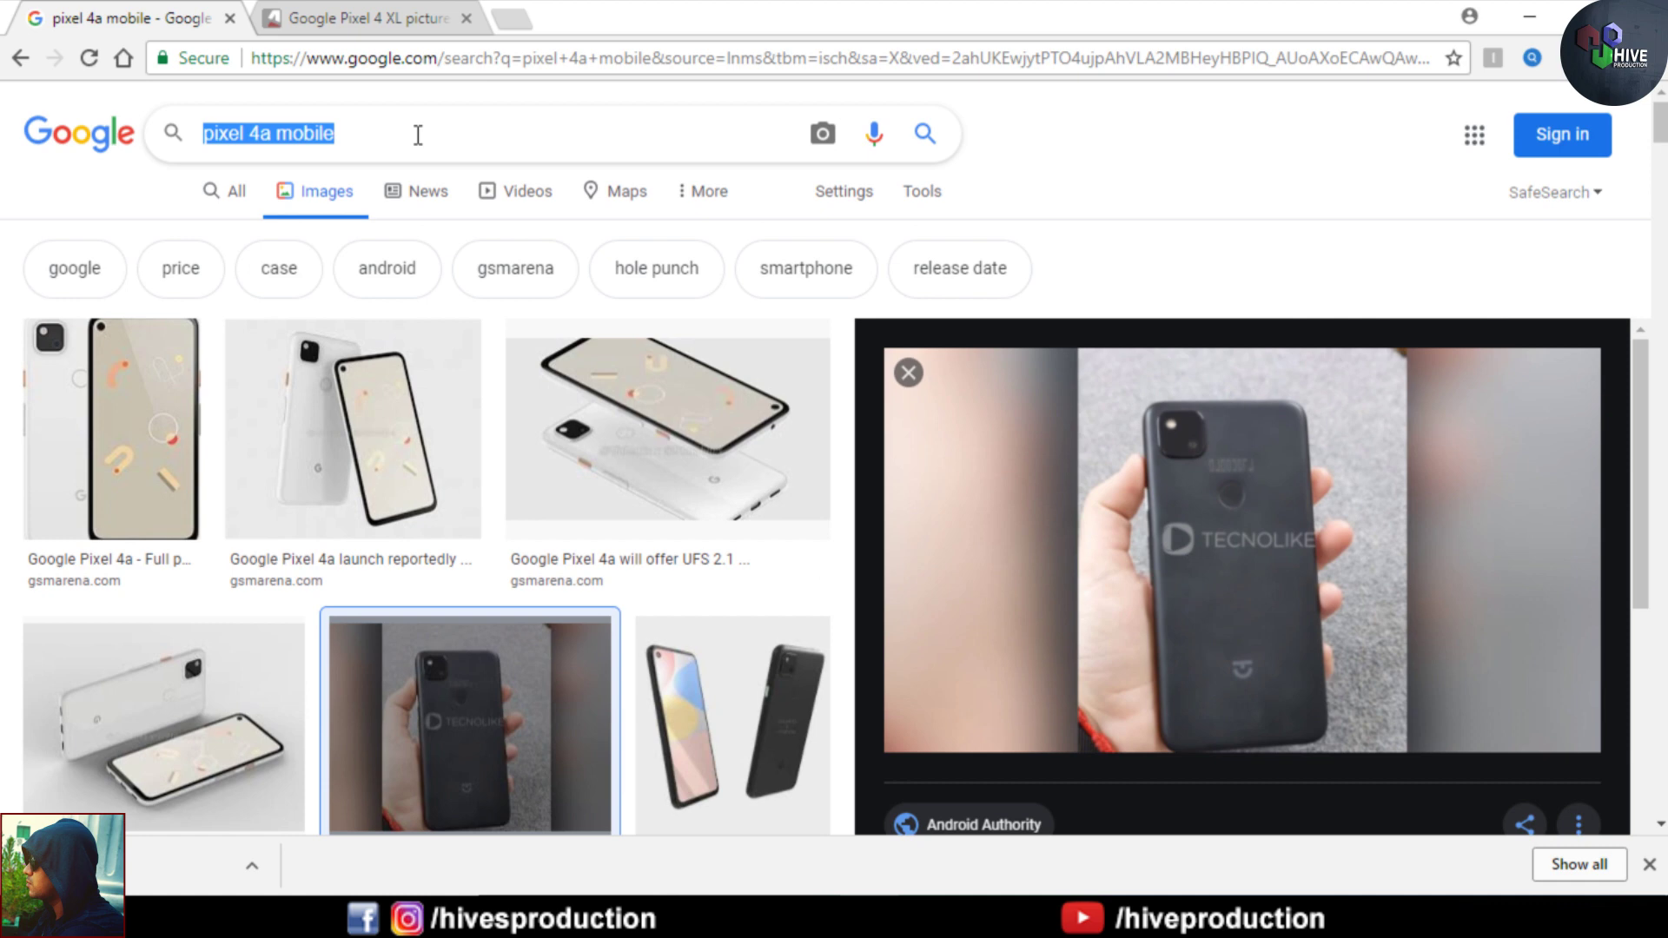
pyautogui.write('pixe')
pyautogui.press('BackSpace')
pyautogui.press('BackSpace')
pyautogui.press('BackSpace')
pyautogui.press('BackSpace')
pyautogui.write('google')
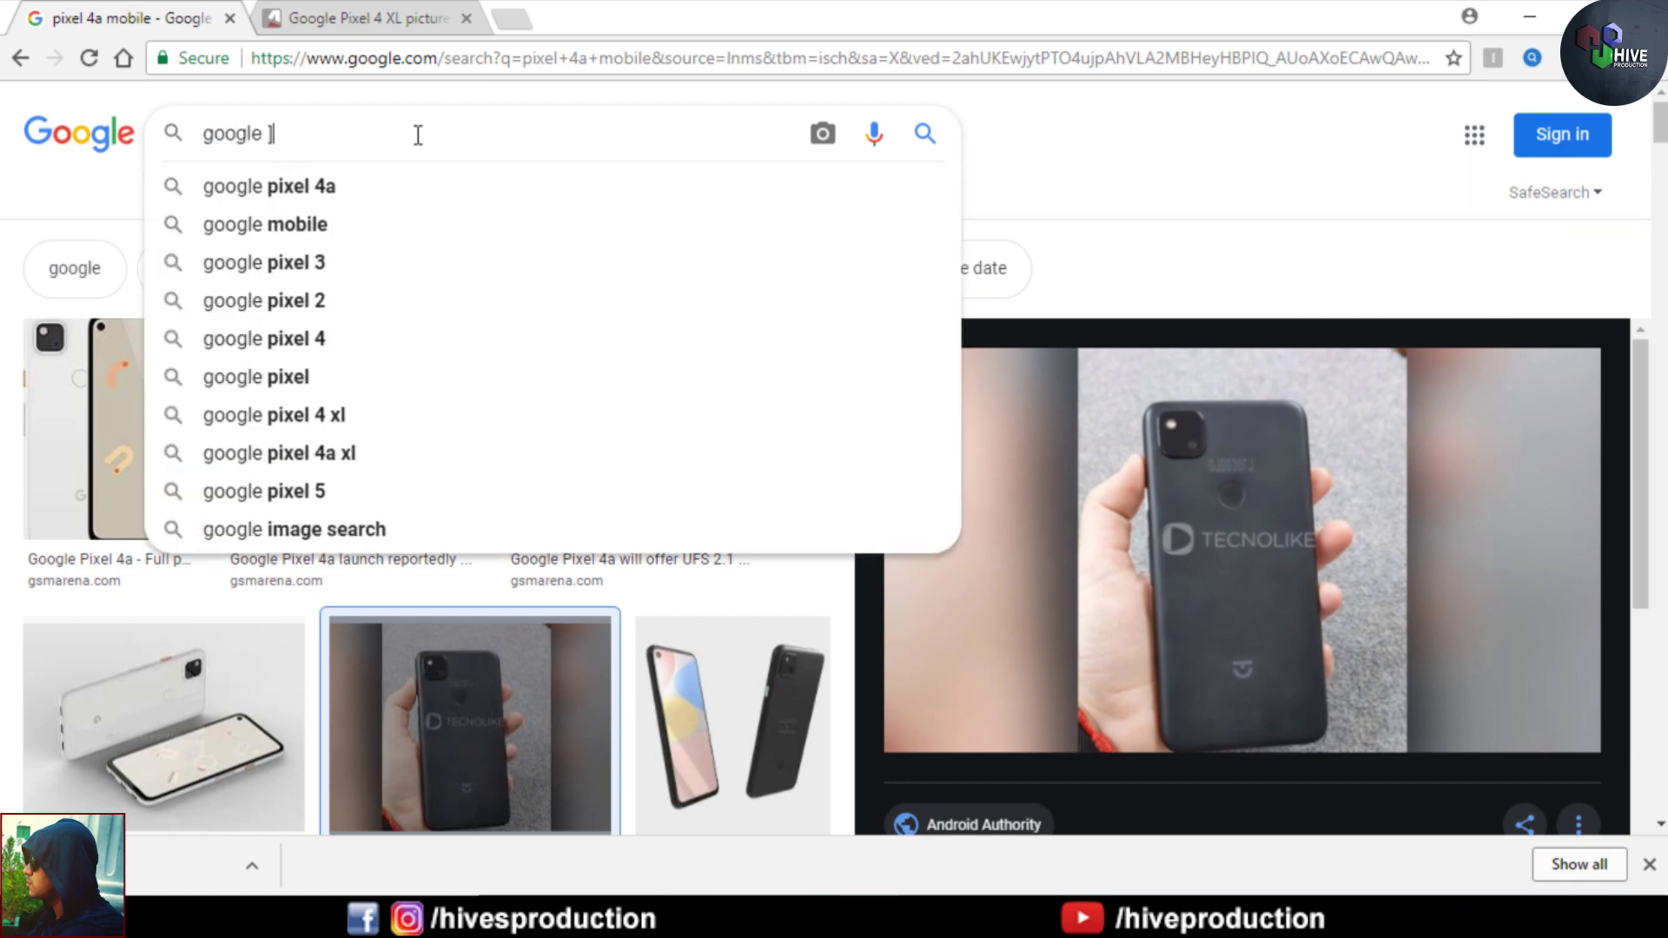
pyautogui.click(395, 186)
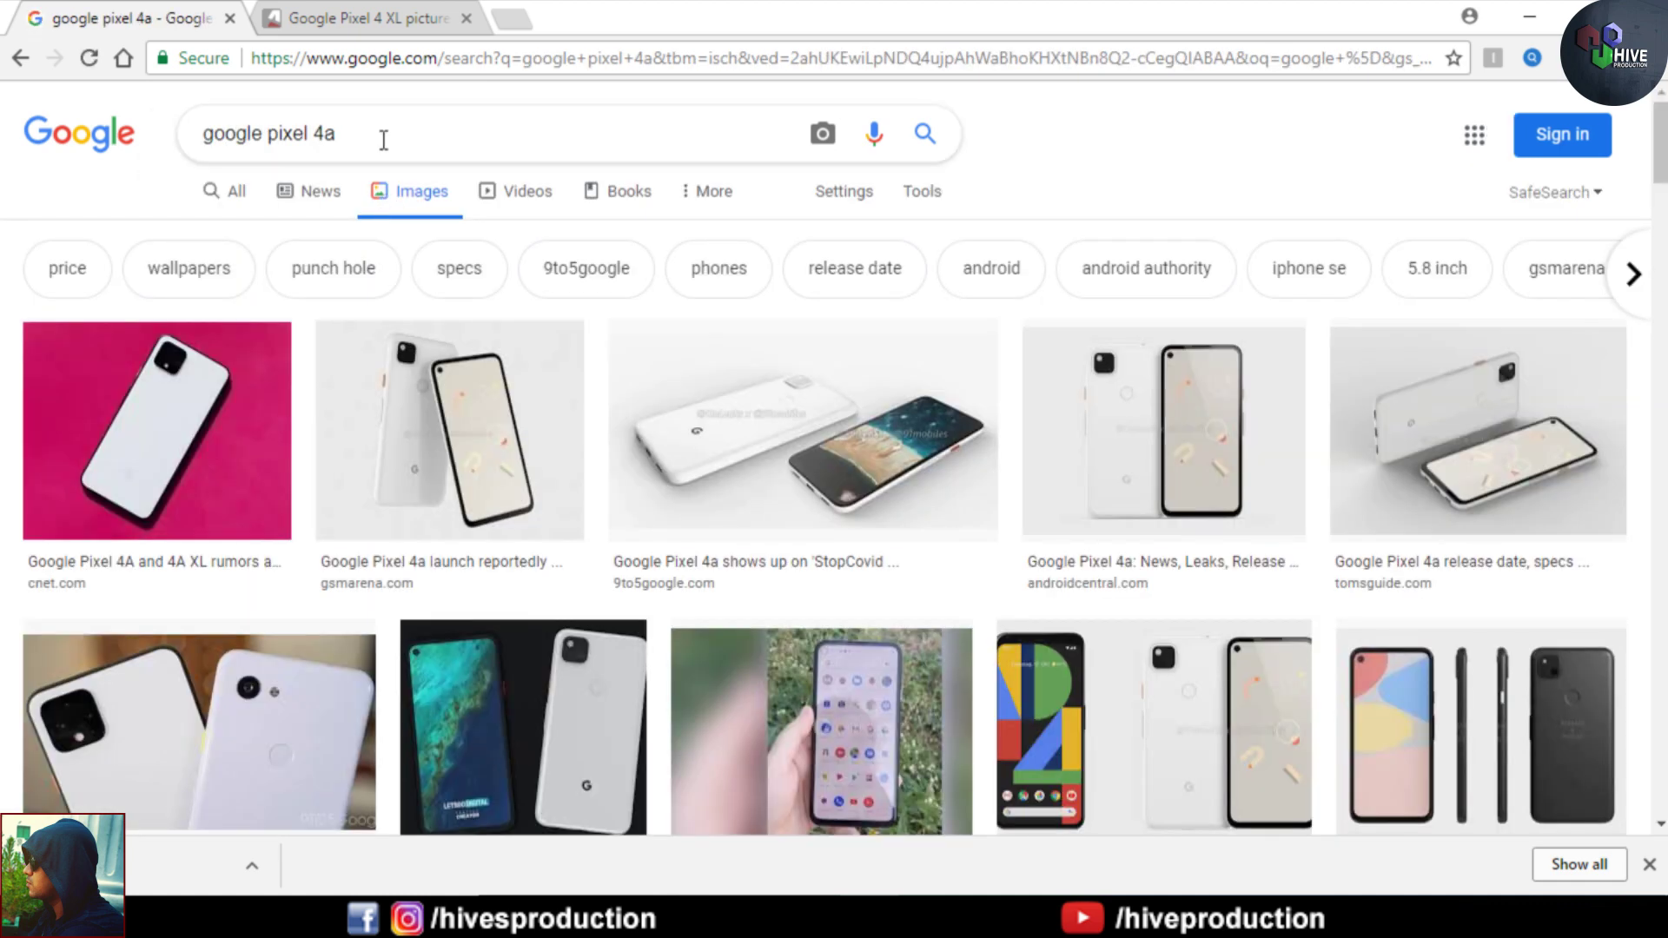
pyautogui.click(383, 140)
pyautogui.write('logo')
pyautogui.press('Return')
# - Preview the Pixel 4a image with the large colored G logo and save it to disk as maxresdefault.jpg
pyautogui.click(891, 426)
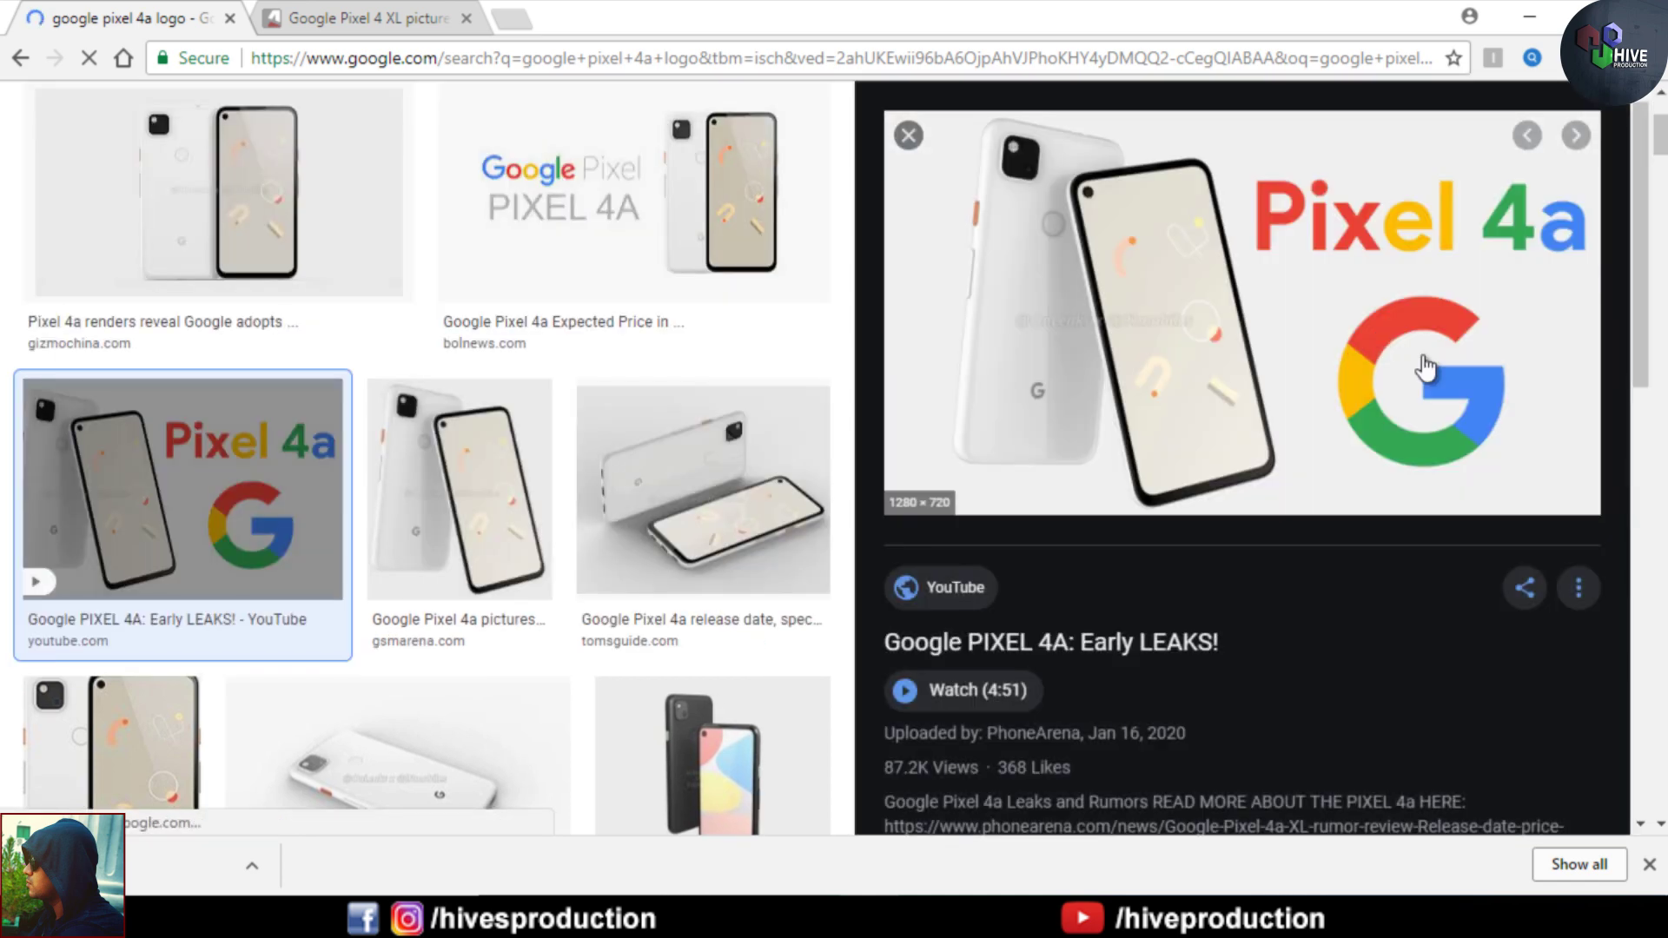
pyautogui.rightClick(1425, 368)
pyautogui.click(1425, 577)
pyautogui.press('Return')
pyautogui.click(1533, 14)
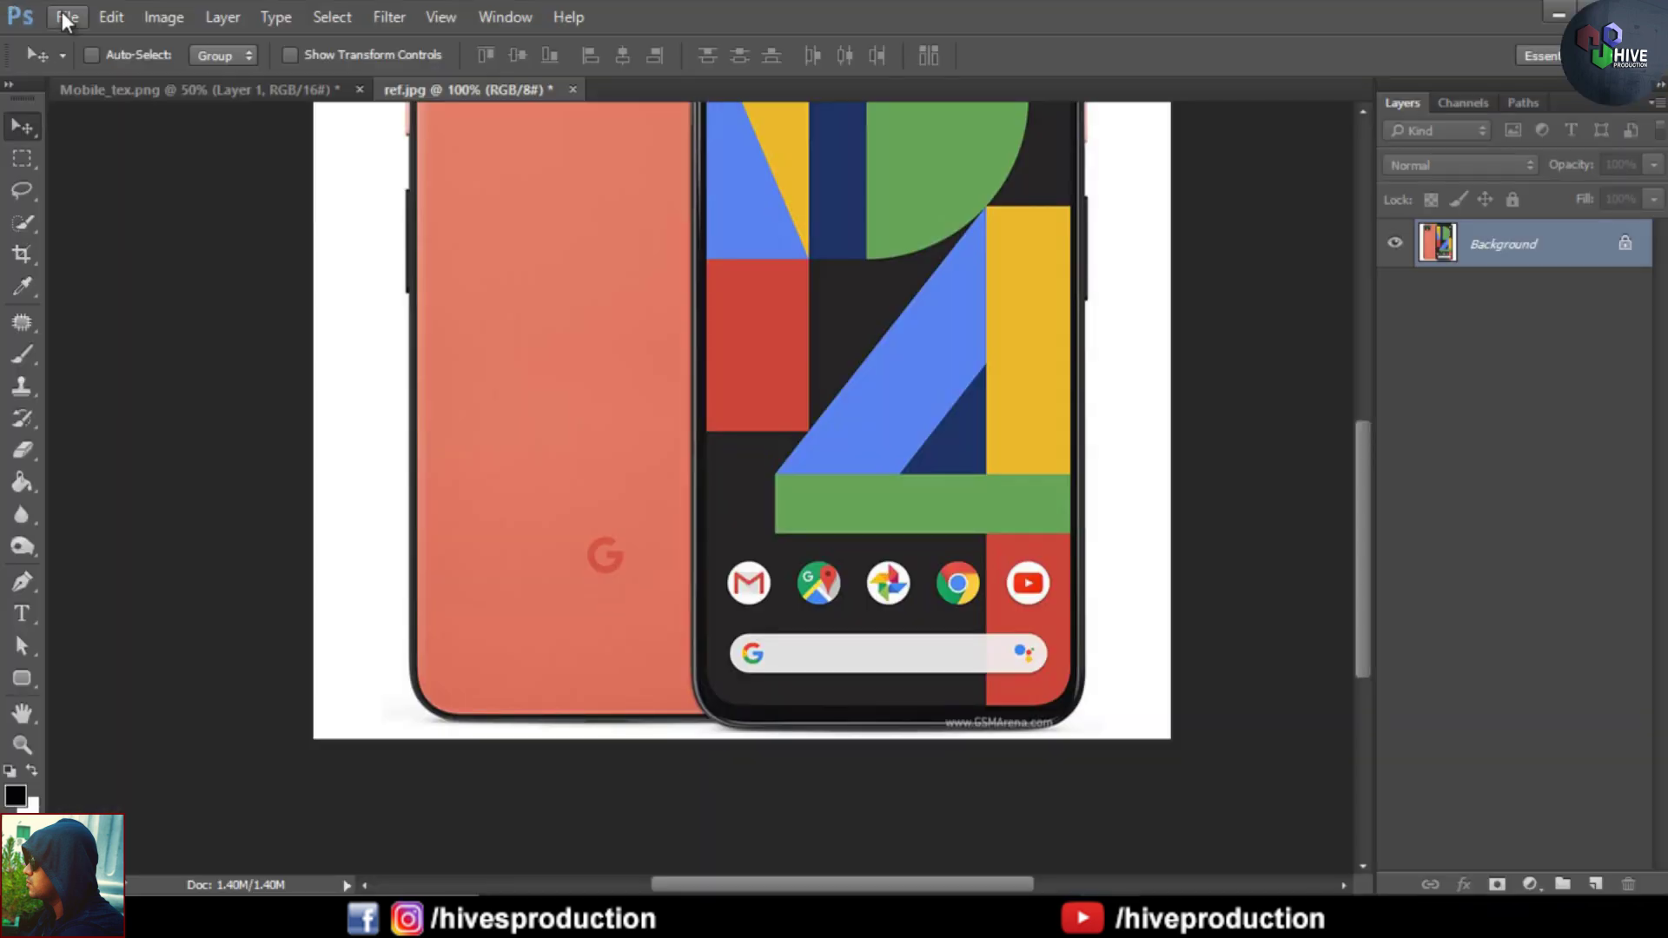
# - Open the downloaded maxresdefault.jpg in Photoshop
pyautogui.click(63, 16)
pyautogui.click(86, 63)
pyautogui.click(804, 213)
pyautogui.click(1355, 408)
pyautogui.doubleClick(943, 378)
# - Select the colored G logo with a rectangular marquee and move it into Mobile_tex.png over the left UV shell
pyautogui.press('m')
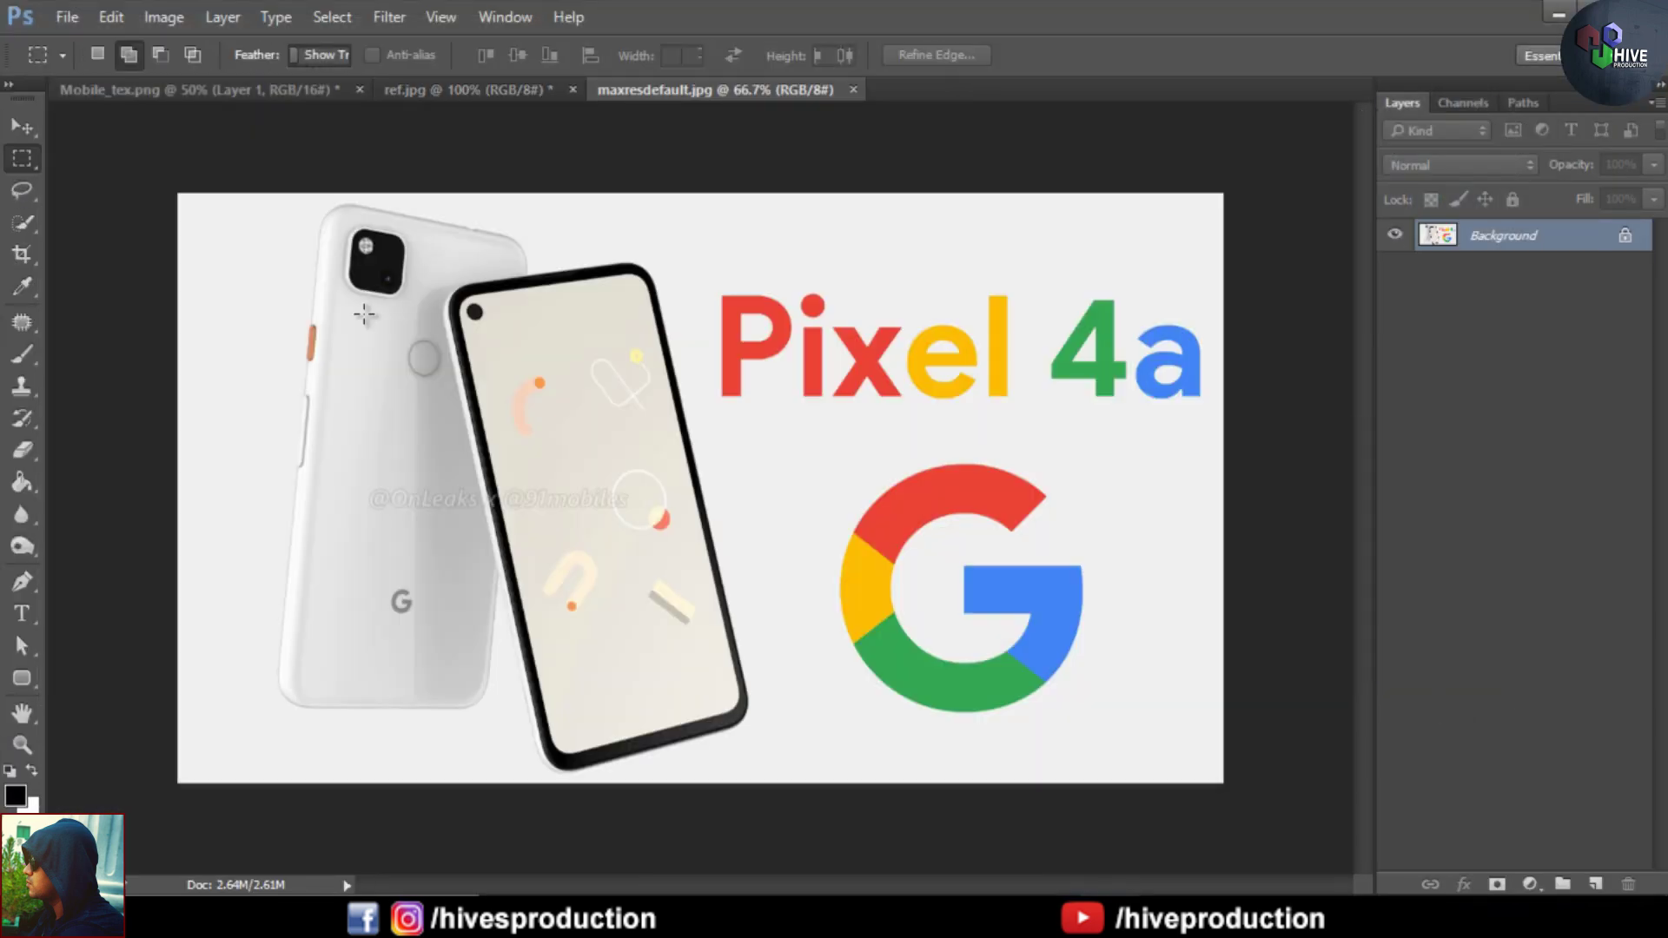
pyautogui.moveTo(1114, 719); pyautogui.dragTo(1114, 719)
pyautogui.press('v')
pyautogui.moveTo(789, 569); pyautogui.dragTo(572, 570)
# - Select the G logo's light grey background, extend the selection to similar pixels, and delete it
pyautogui.click(15, 152)
pyautogui.click(332, 16)
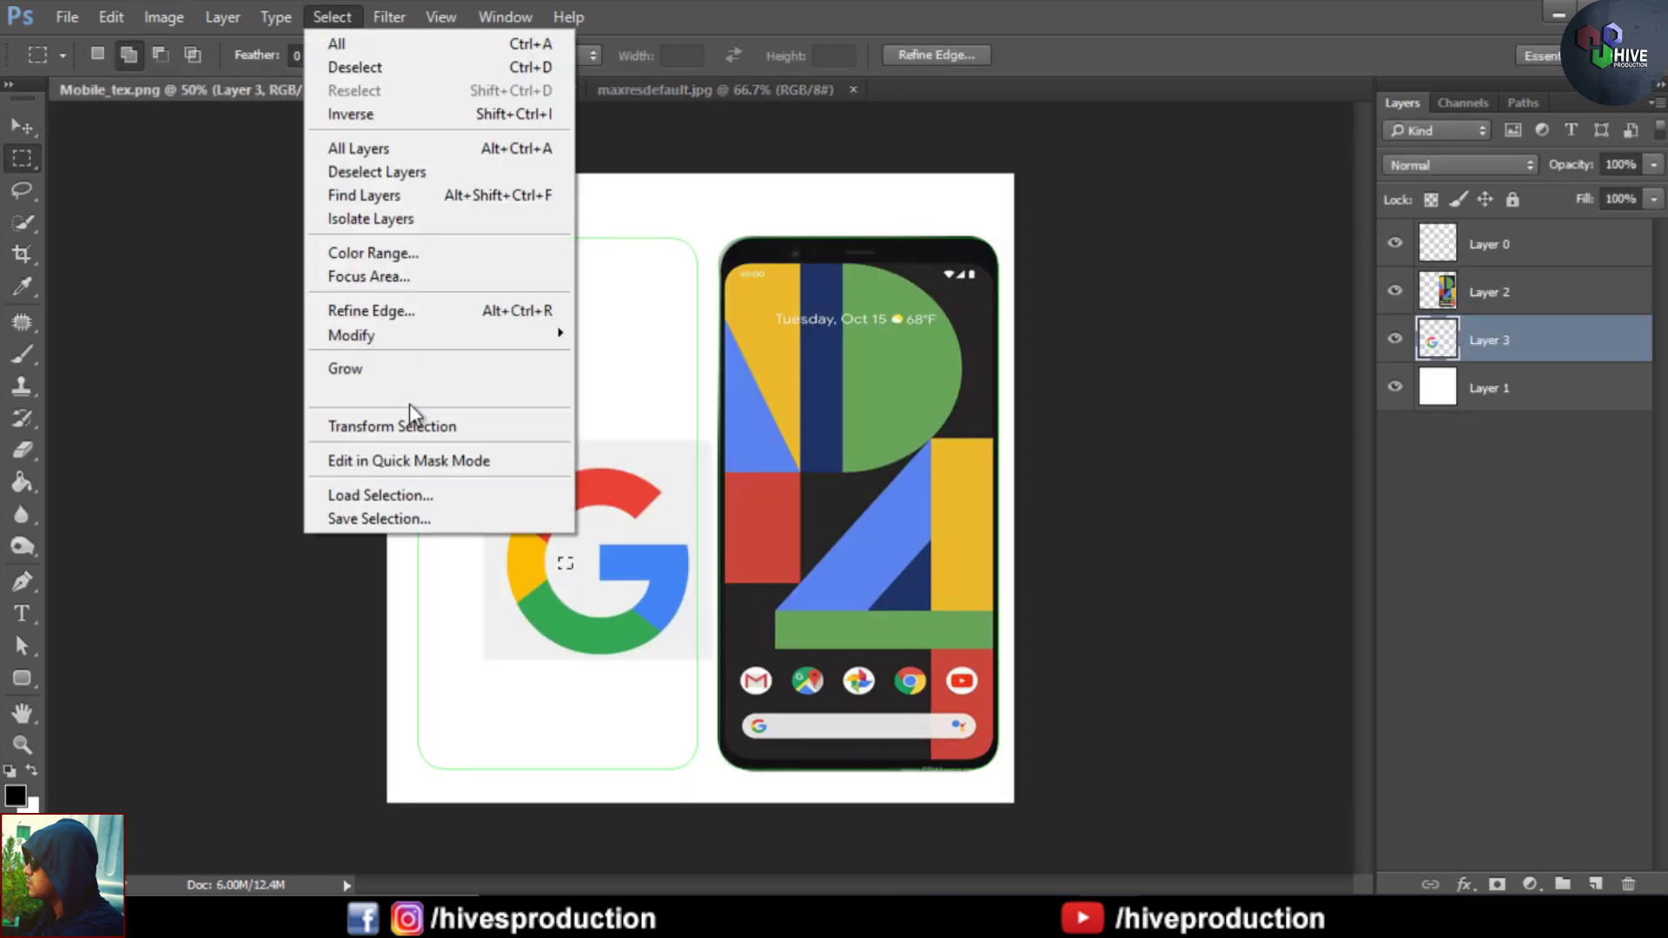
pyautogui.click(410, 393)
pyautogui.press('Delete')
pyautogui.hotkey('ctrl', 's')
pyautogui.click(1470, 831)
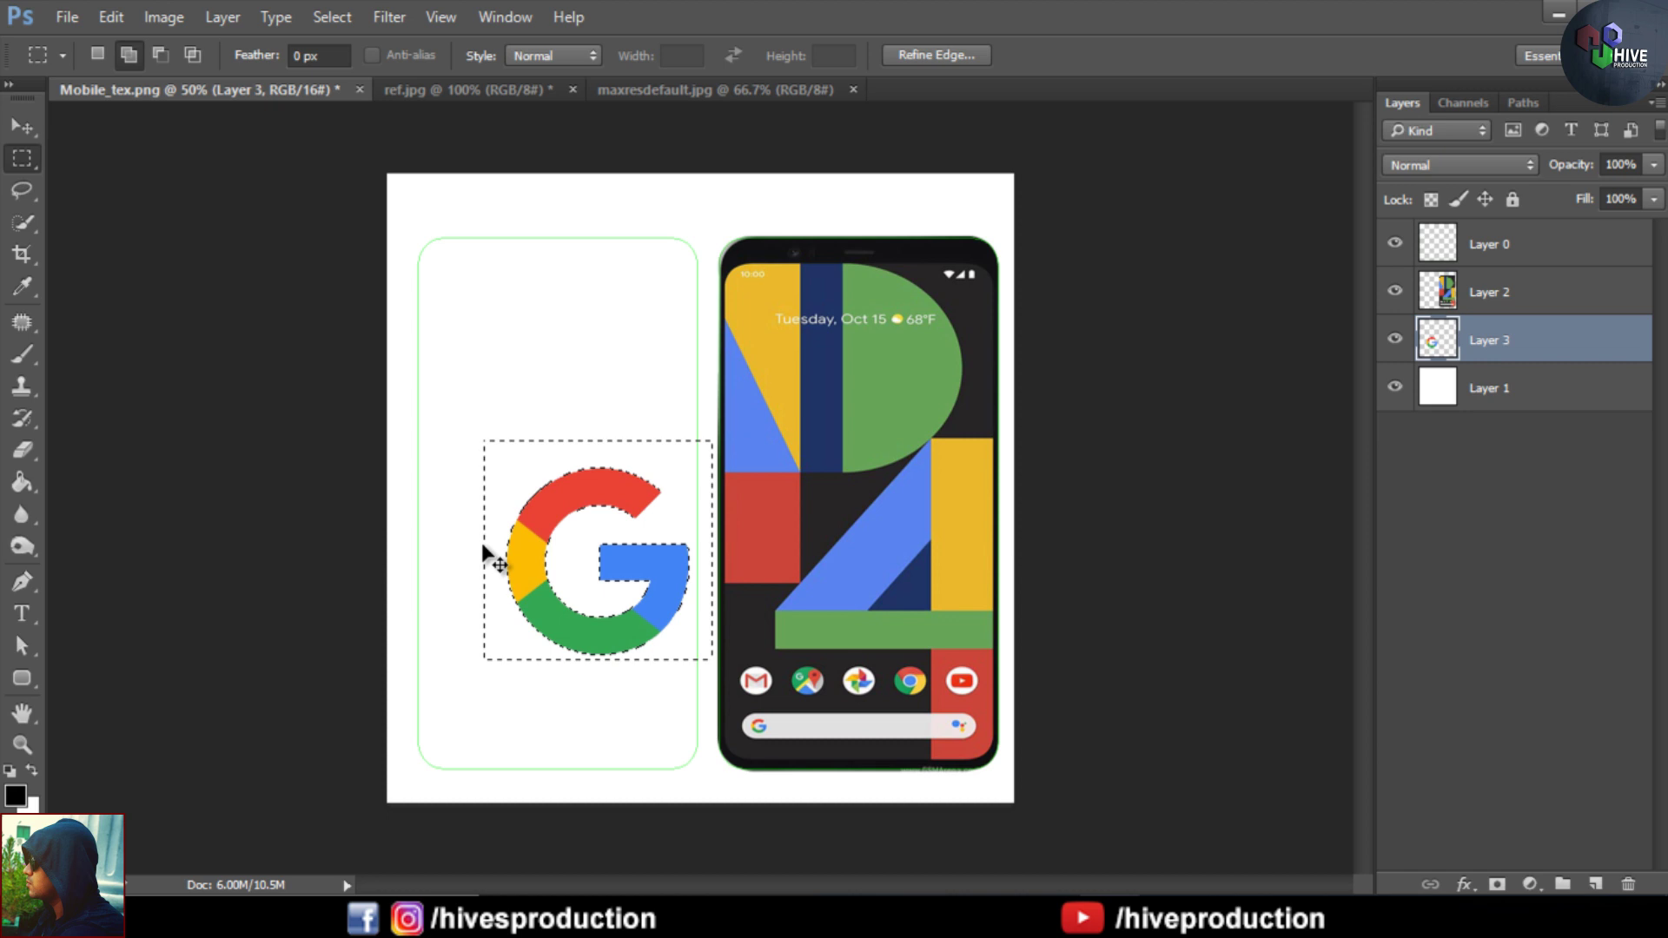
# - Set the background color to grey c0c0c0, fill the G logo with it, and deselect
pyautogui.click(33, 808)
pyautogui.moveTo(1025, 390); pyautogui.dragTo(988, 398)
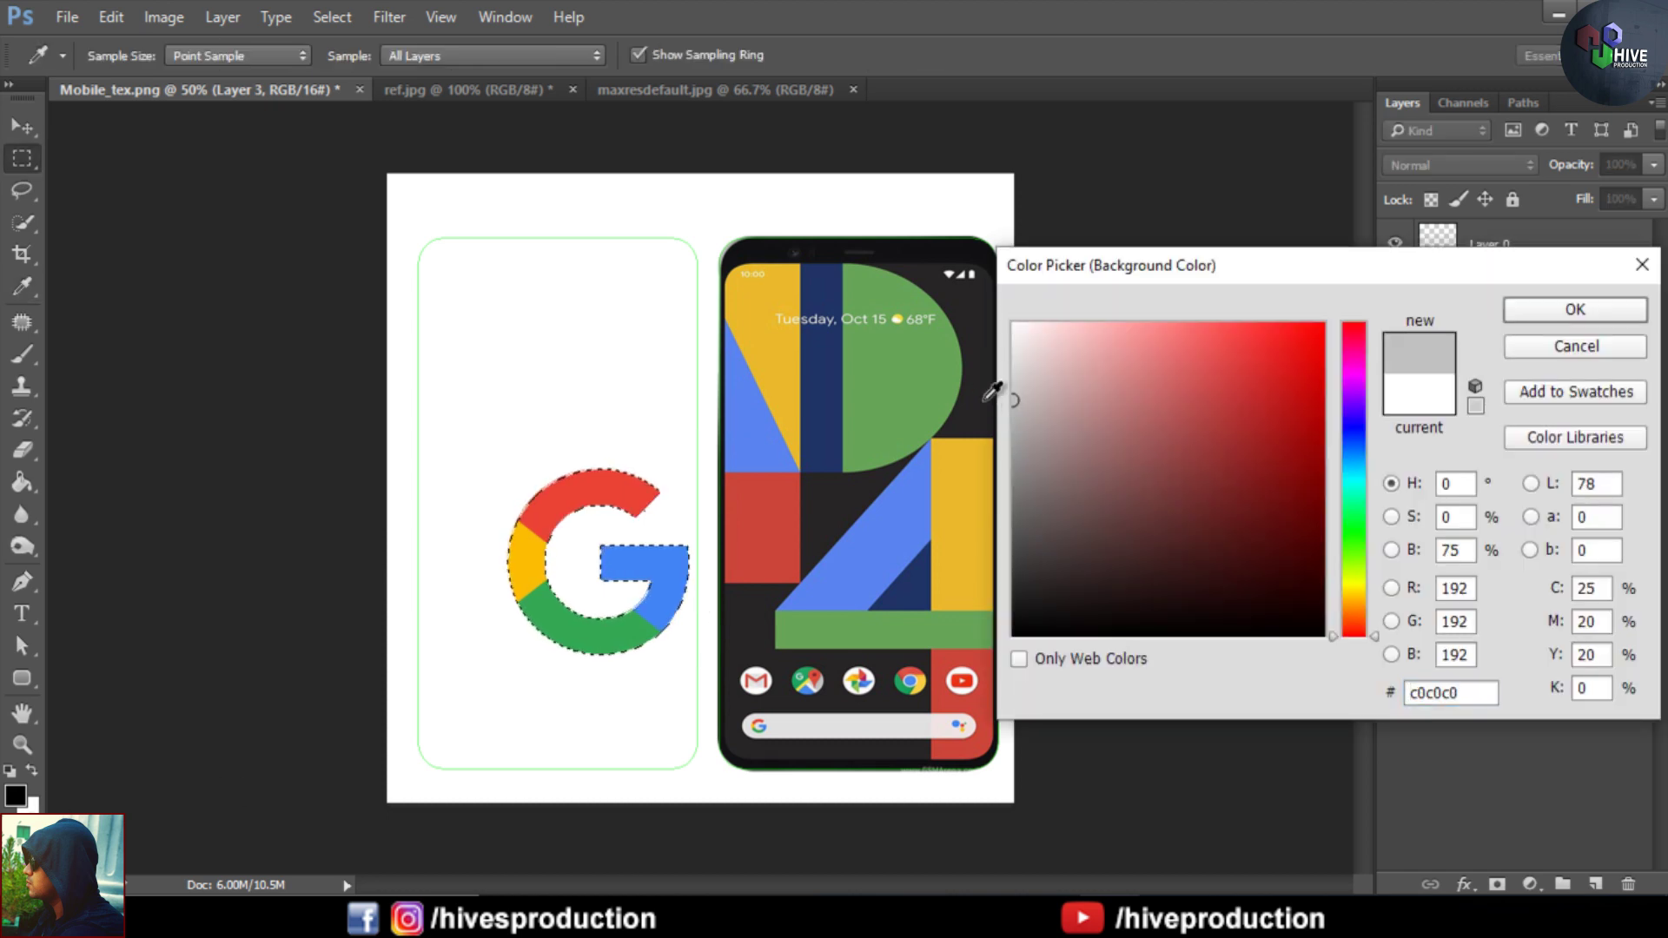
pyautogui.press('Return')
pyautogui.hotkey('ctrl', 'BackSpace')
pyautogui.hotkey('ctrl', 'd')
# - Scale the grey G logo down proportionally and place it in the lower middle of the left UV shell
pyautogui.hotkey('ctrl', 't')
pyautogui.keyDown('shift'); pyautogui.moveTo(687, 469); pyautogui.dragTo(596, 608); pyautogui.keyUp('shift')
pyautogui.press('Return')
# - Draw a small circular selection above the G logo and fill it with grey on a new layer
pyautogui.press('m')
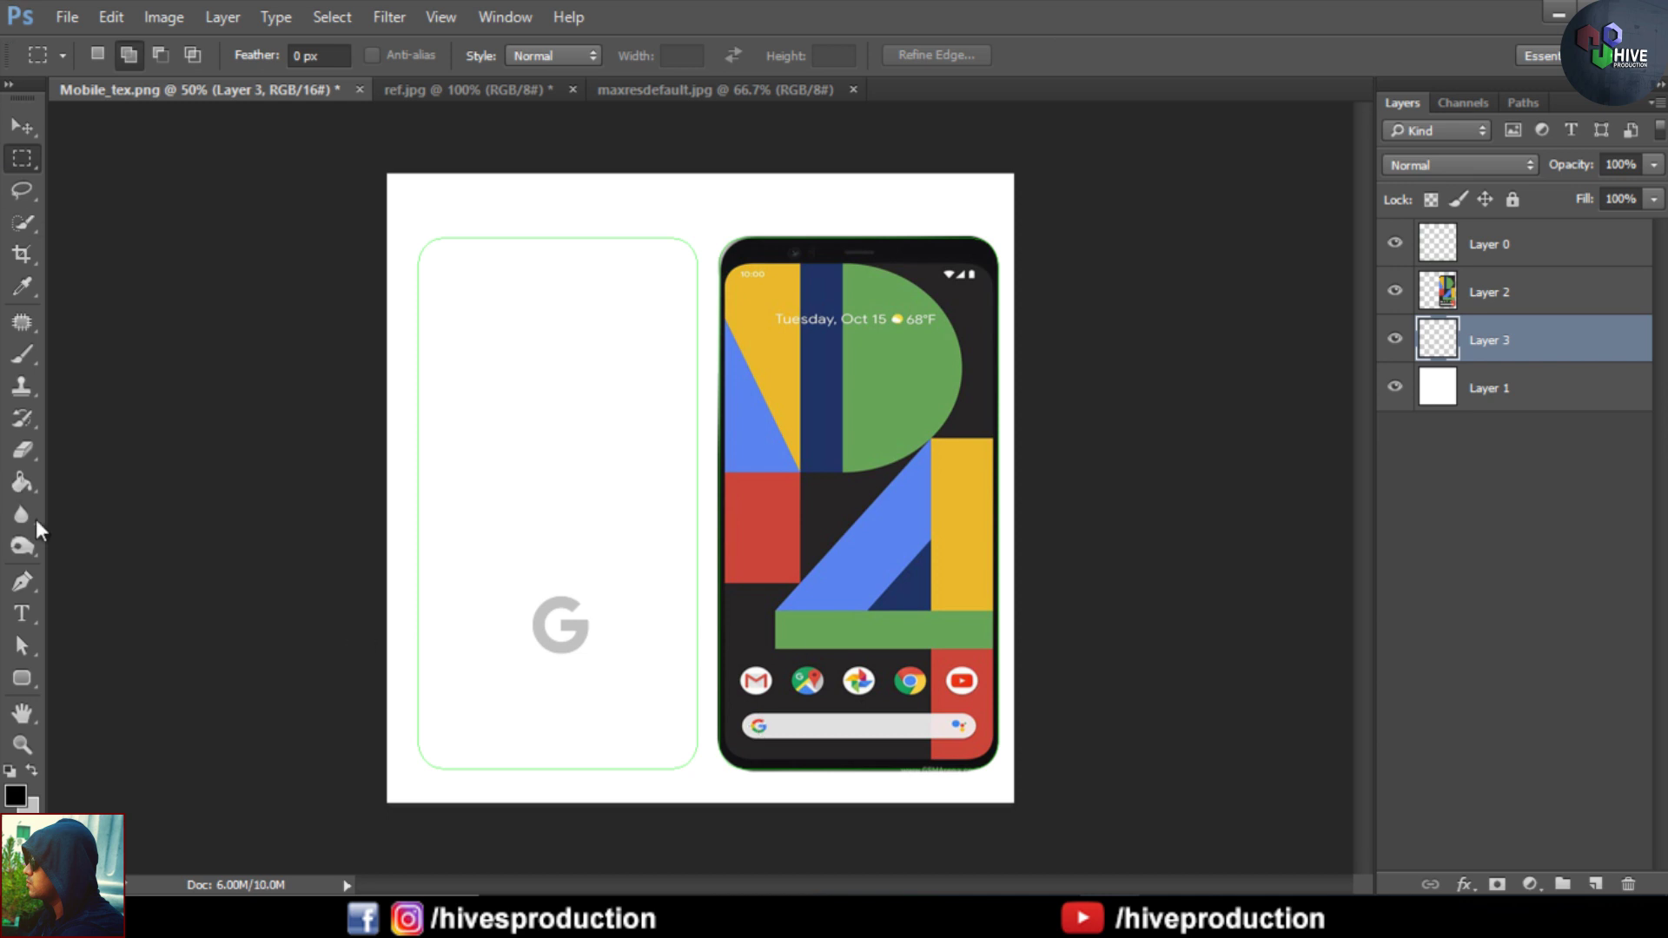
pyautogui.hotkey('shift', 'm')
pyautogui.moveTo(559, 413)
pyautogui.keyDown('alt'); pyautogui.keyDown('shift'); pyautogui.mouseDown()
pyautogui.moveTo(603, 451)
pyautogui.moveTo(599, 415)
pyautogui.moveTo(571, 425)
pyautogui.moveTo(581, 435)
pyautogui.mouseUp(); pyautogui.keyUp('shift'); pyautogui.keyUp('alt')
pyautogui.click(1595, 884)
pyautogui.click(22, 128)
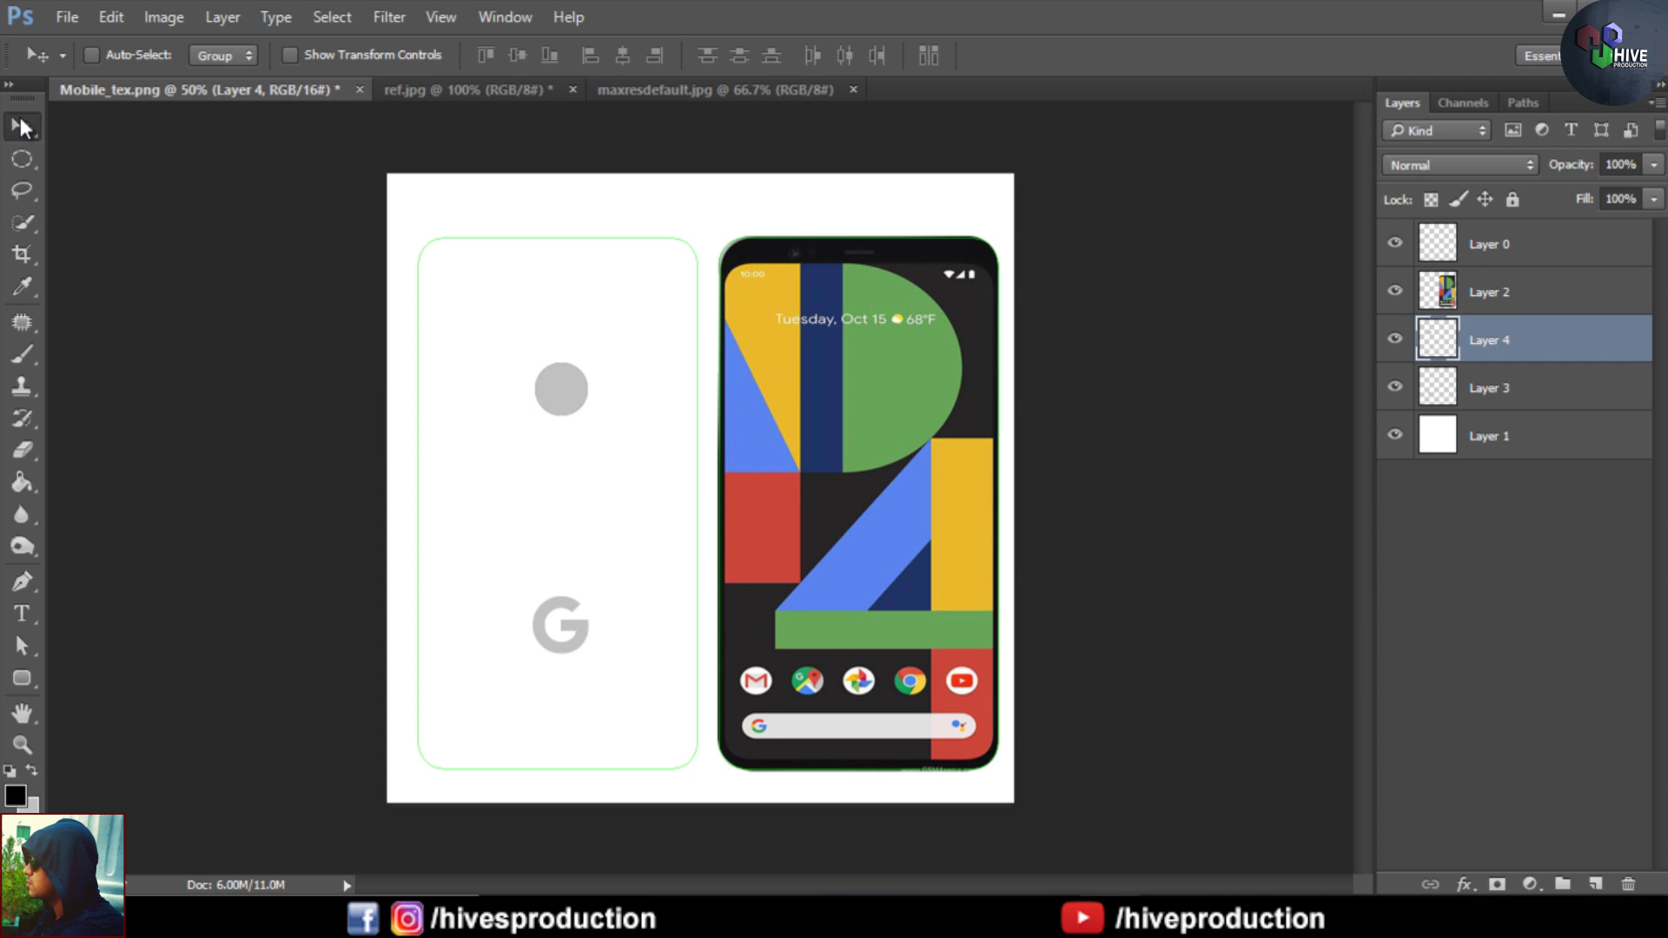
# - Duplicate the grey circle layer and scale the copy down slightly, centred over the original circle
pyautogui.moveTo(1442, 347); pyautogui.dragTo(1595, 884)
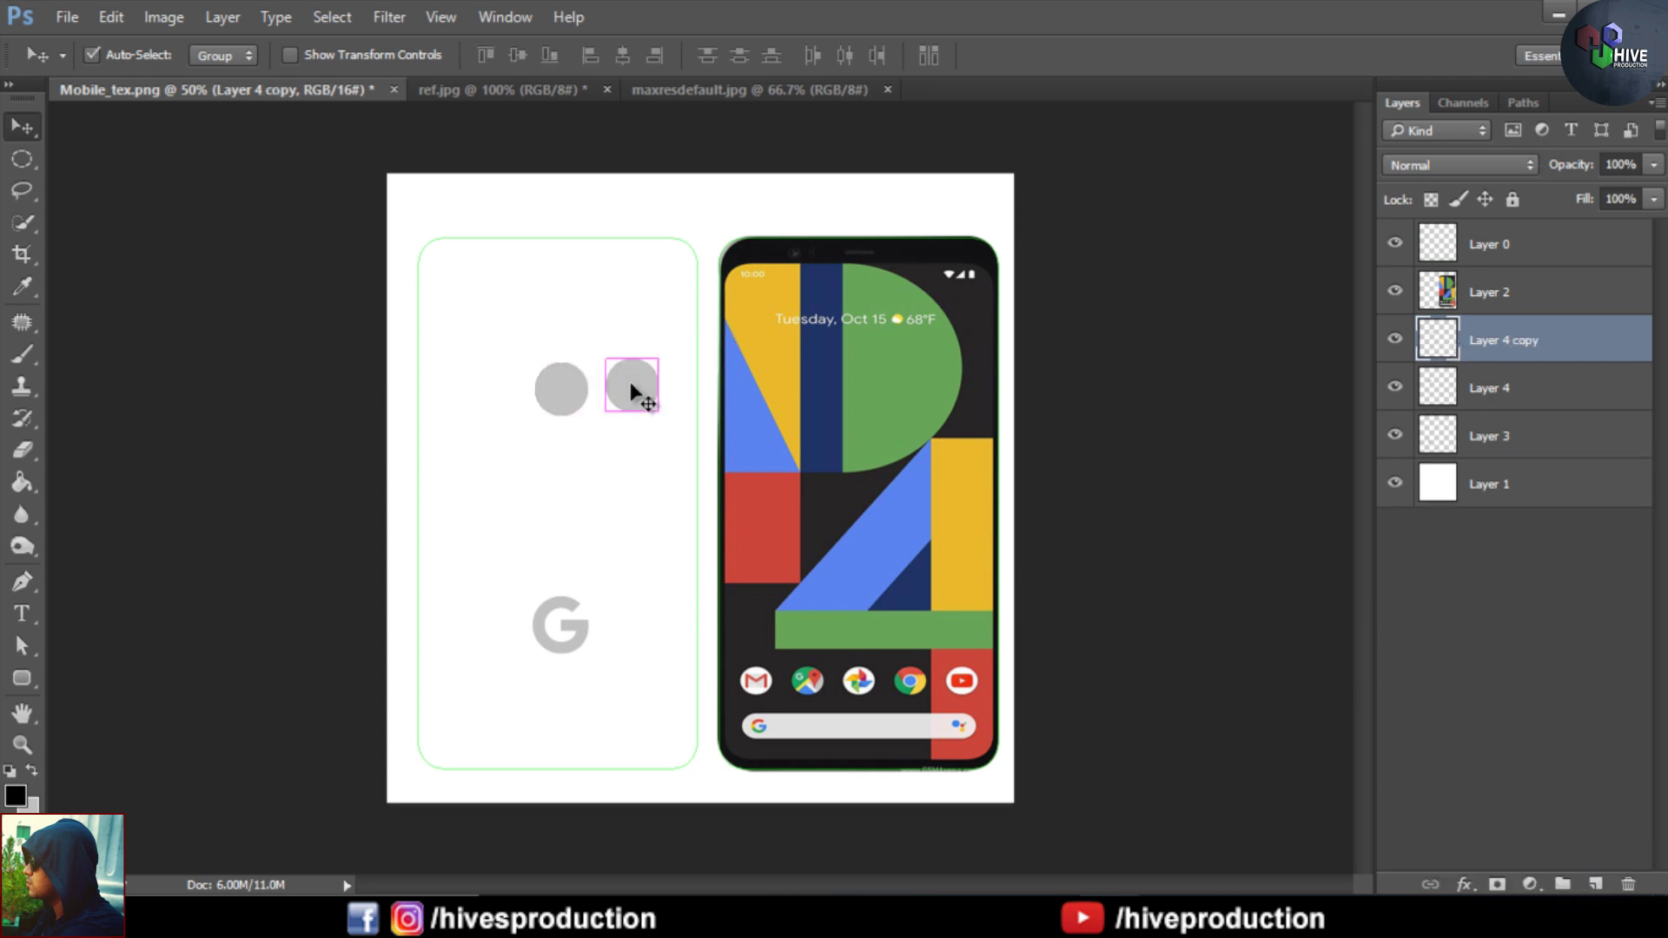
pyautogui.moveTo(569, 403)
pyautogui.mouseDown()
pyautogui.moveTo(634, 408)
pyautogui.moveTo(659, 375)
pyautogui.moveTo(573, 401)
pyautogui.mouseUp()
pyautogui.hotkey('ctrl', 't')
pyautogui.press('Return')
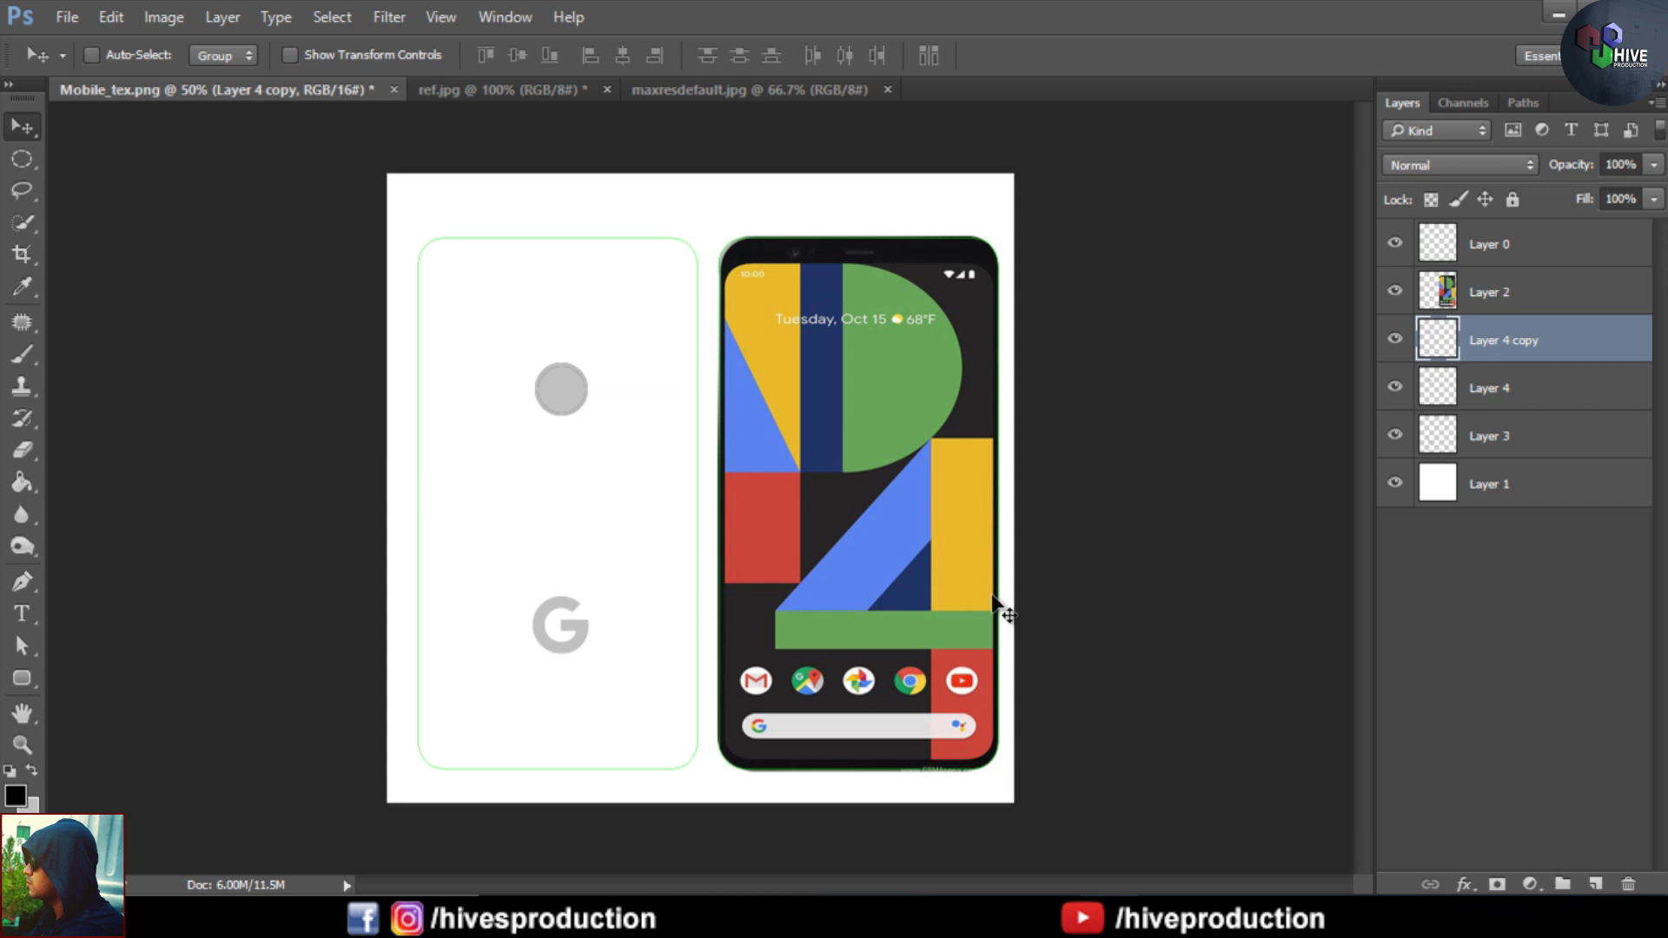
# - Cut the smaller circle out of the original to leave a ring at 40% opacity, and set the G logo layer's opacity to 60%
pyautogui.click(1447, 391)
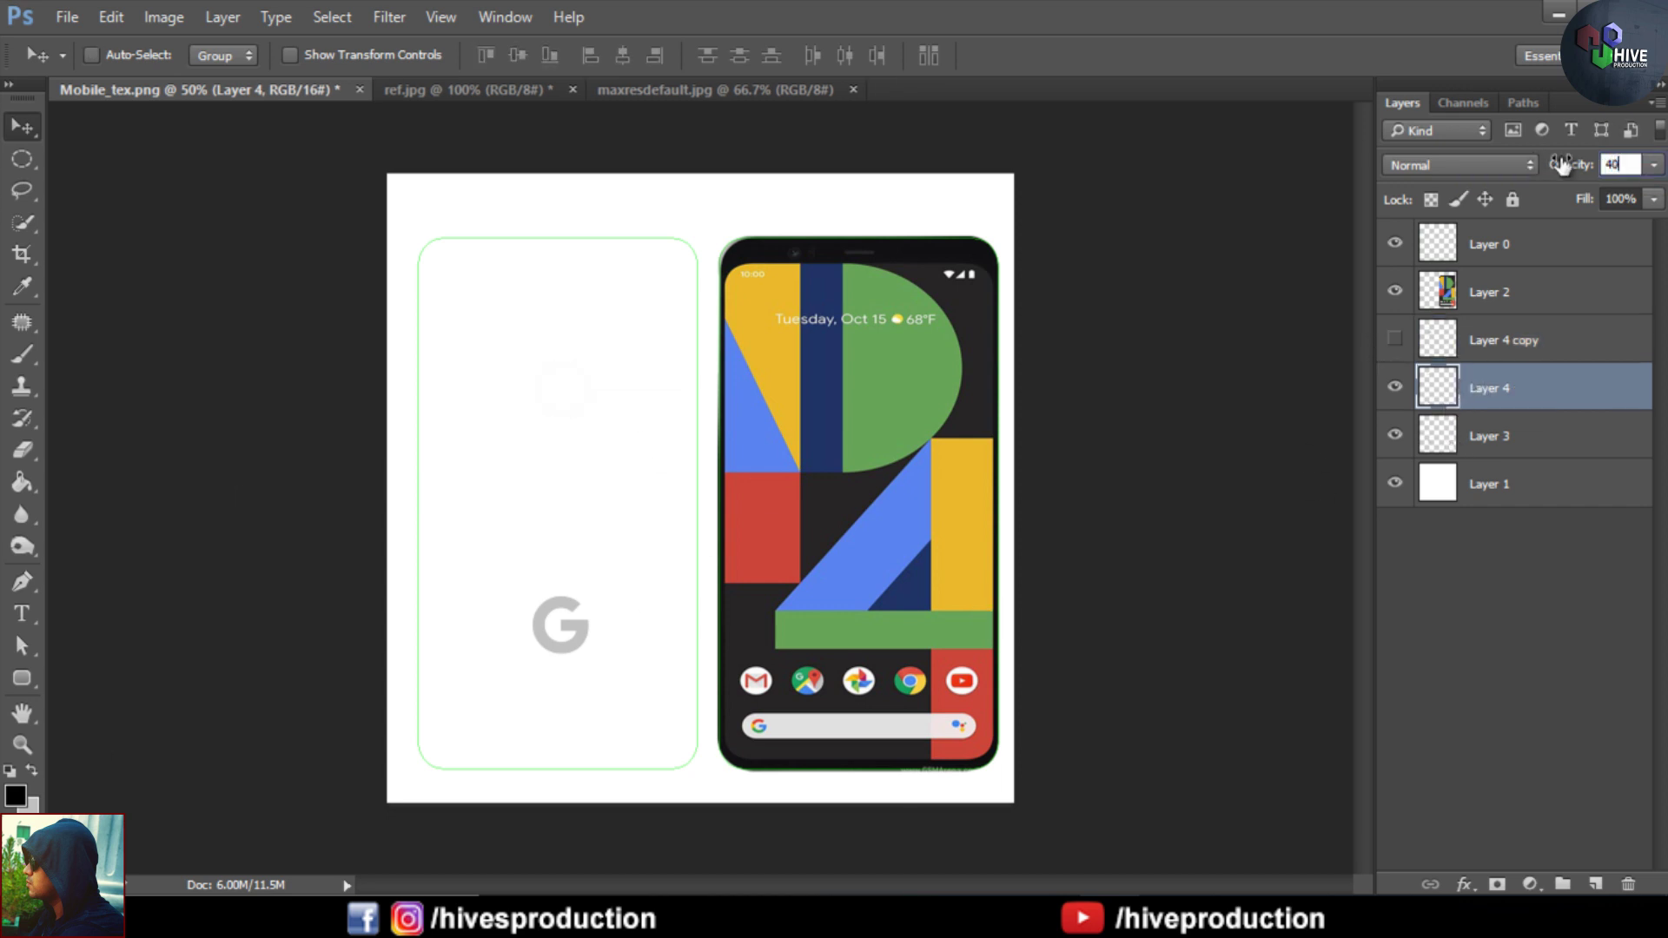
pyautogui.click(1523, 440)
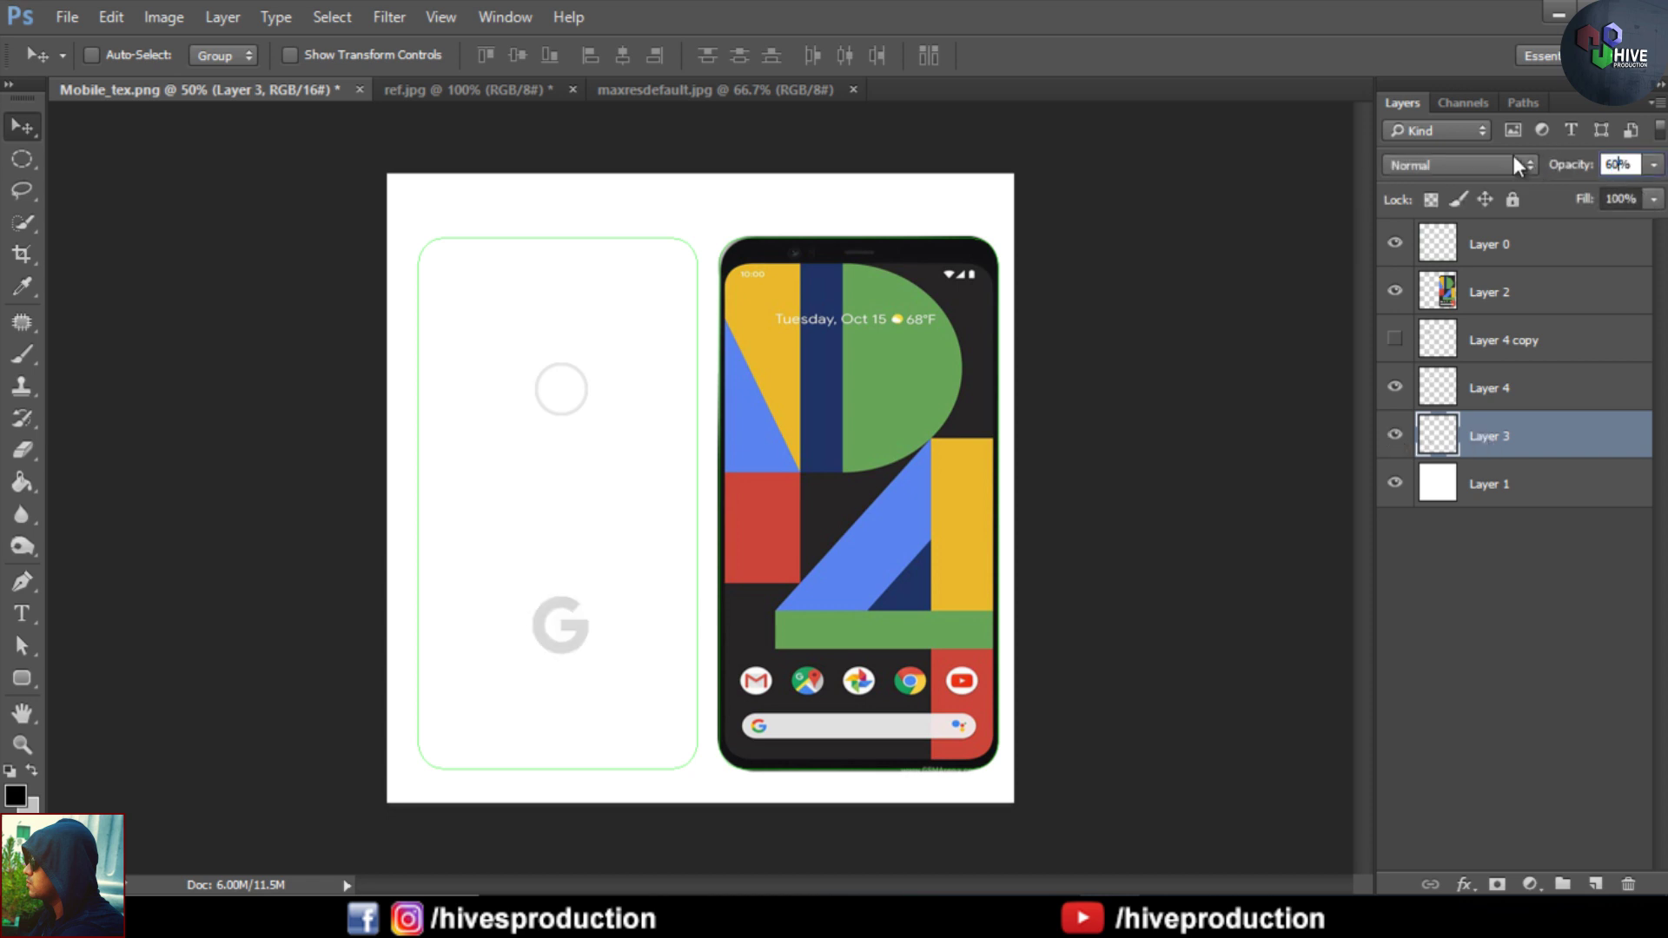
# - Hide the UV template layer and save the texture to the Desktop as Mobile_tex in both PSD and JPEG formats
pyautogui.click(1395, 244)
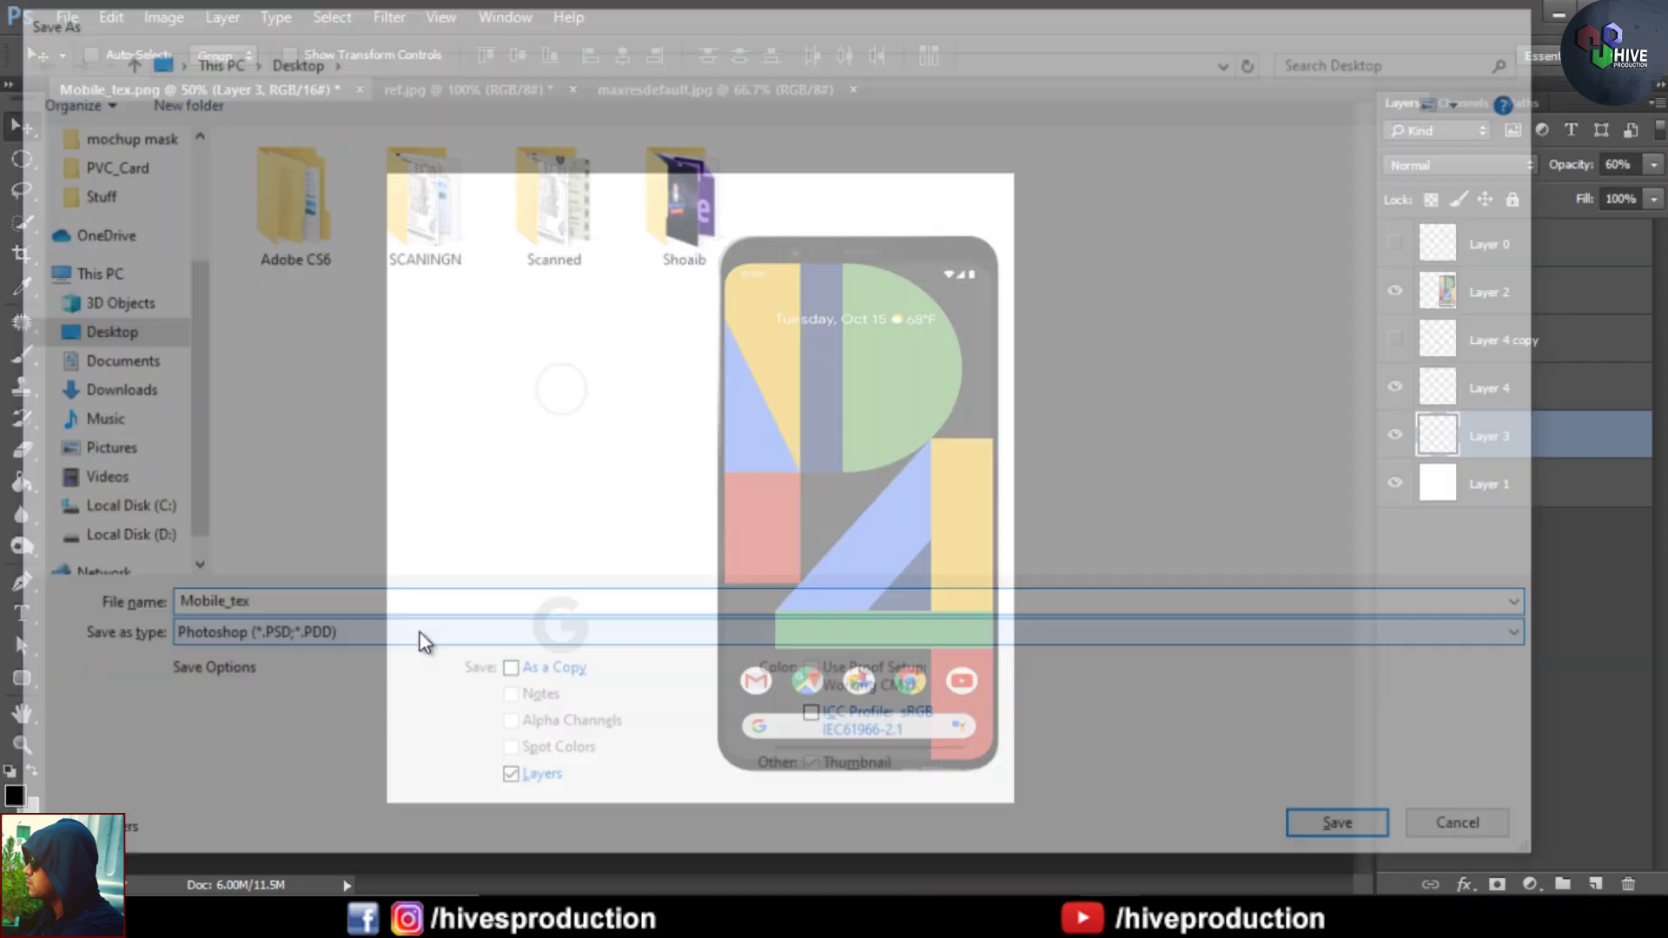
pyautogui.hotkey('ctrl', 'alt', 'd')
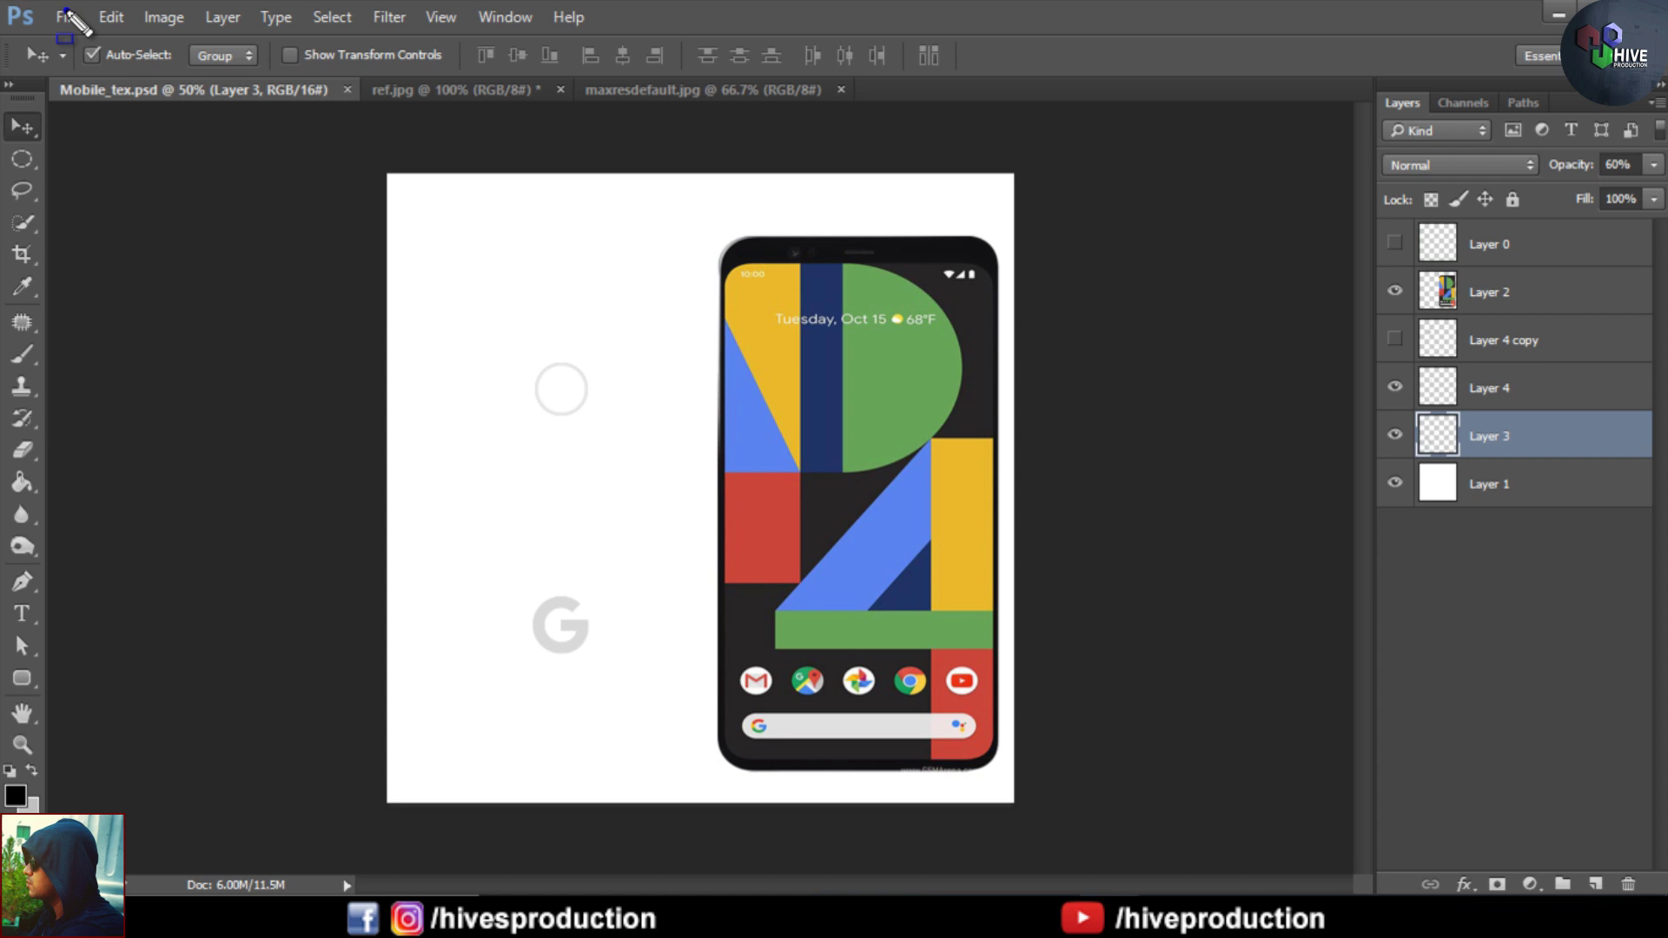
pyautogui.click(63, 13)
pyautogui.click(138, 261)
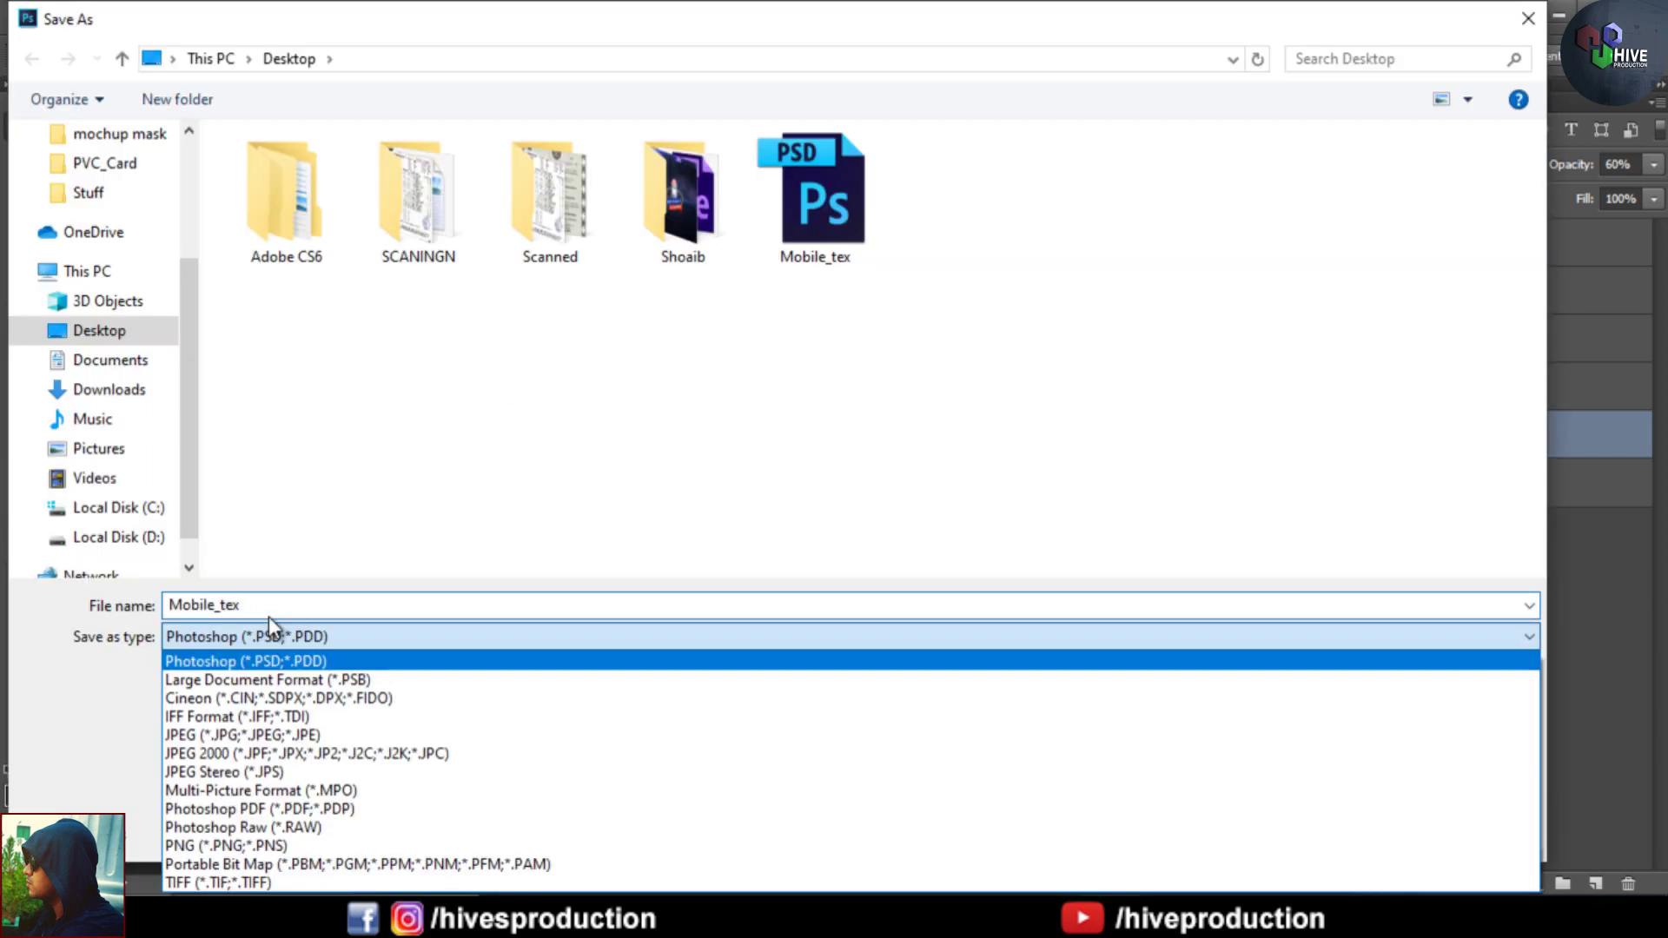
pyautogui.click(261, 748)
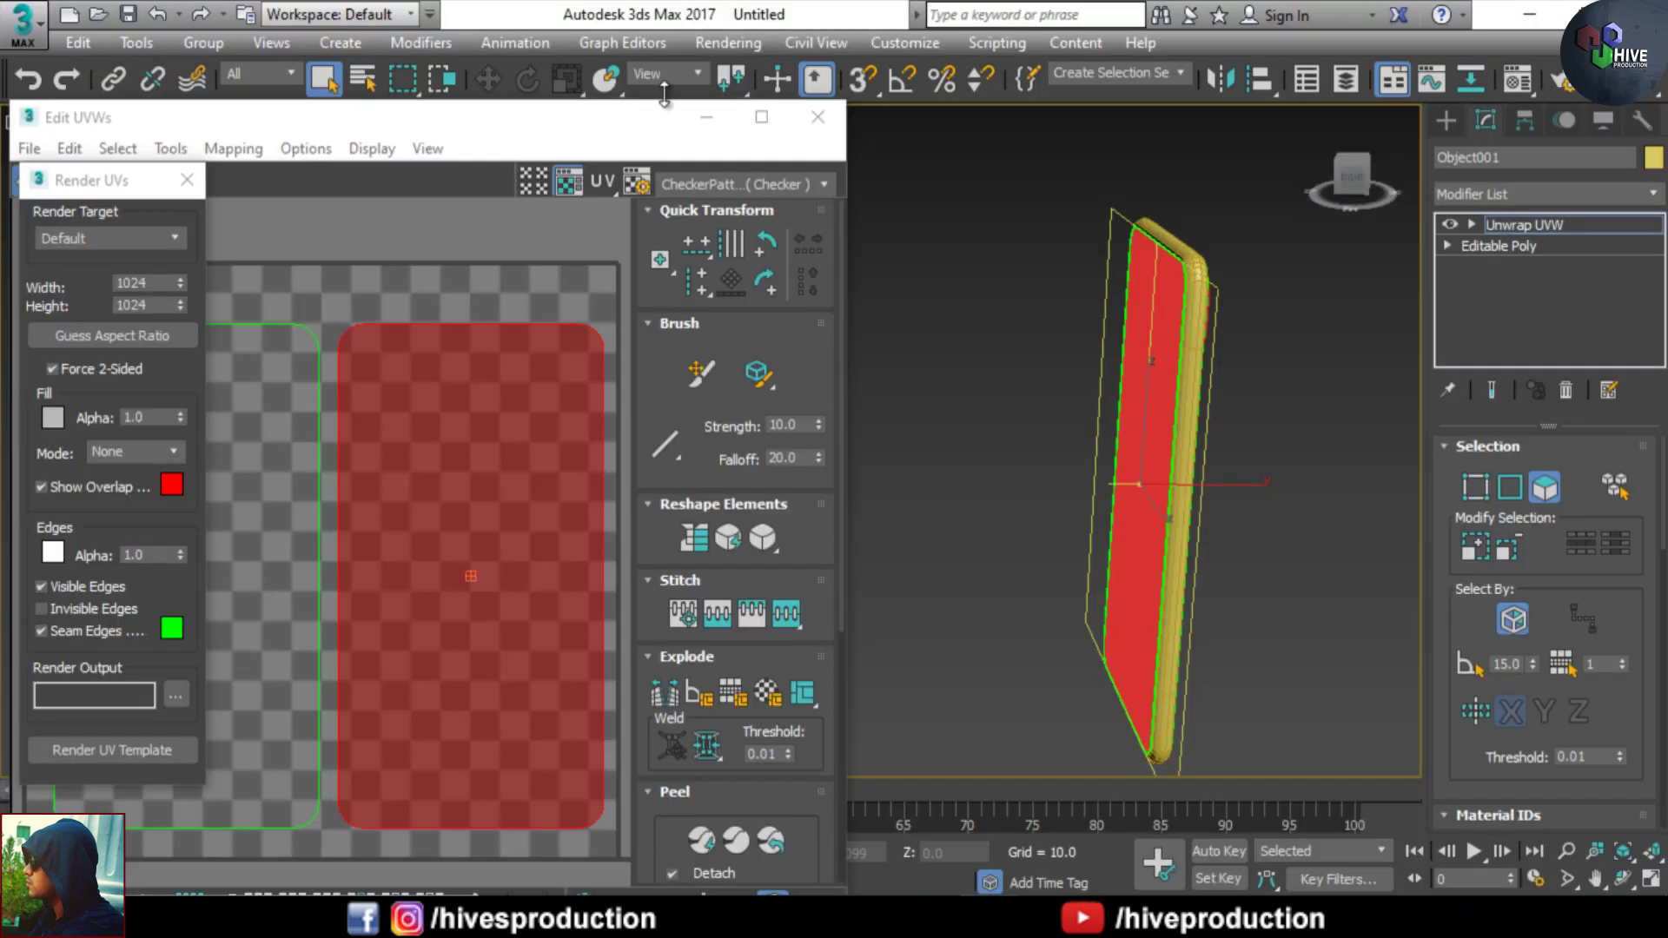
# - Switch to 3ds Max, close the UV editor and set the renderer to V-Ray Adv 3.40.01
pyautogui.click(834, 113)
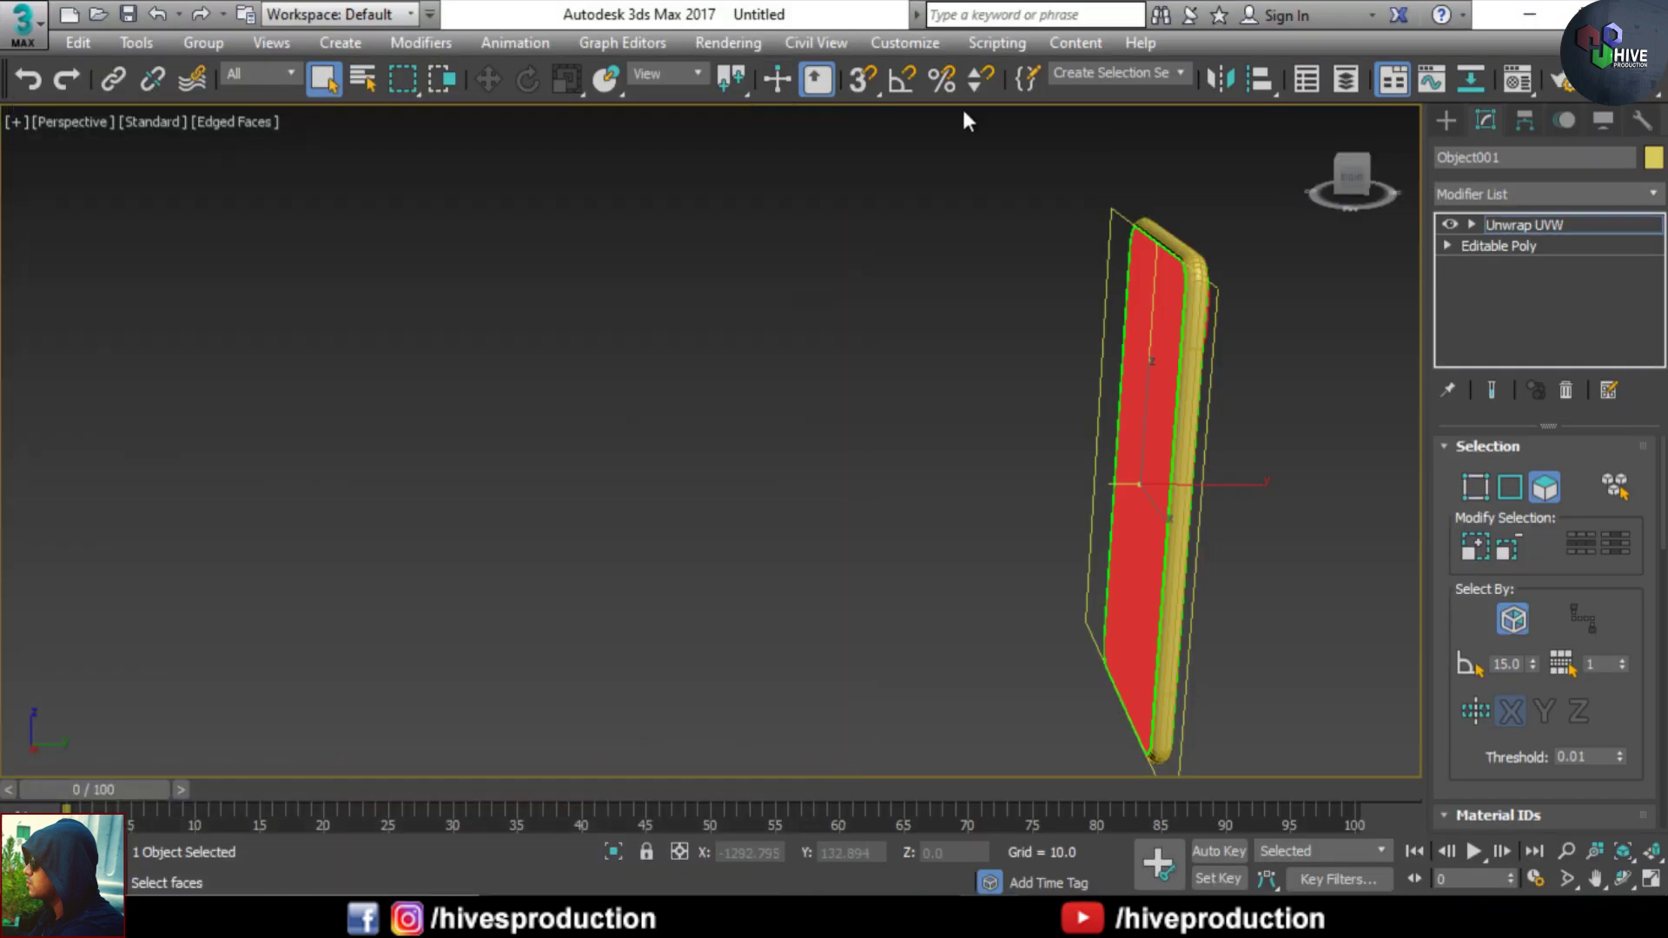
pyautogui.click(986, 487)
pyautogui.keyDown('alt'); pyautogui.moveTo(1017, 488); pyautogui.dragTo(1259, 486, button='middle'); pyautogui.keyUp('alt')
pyautogui.click(731, 39)
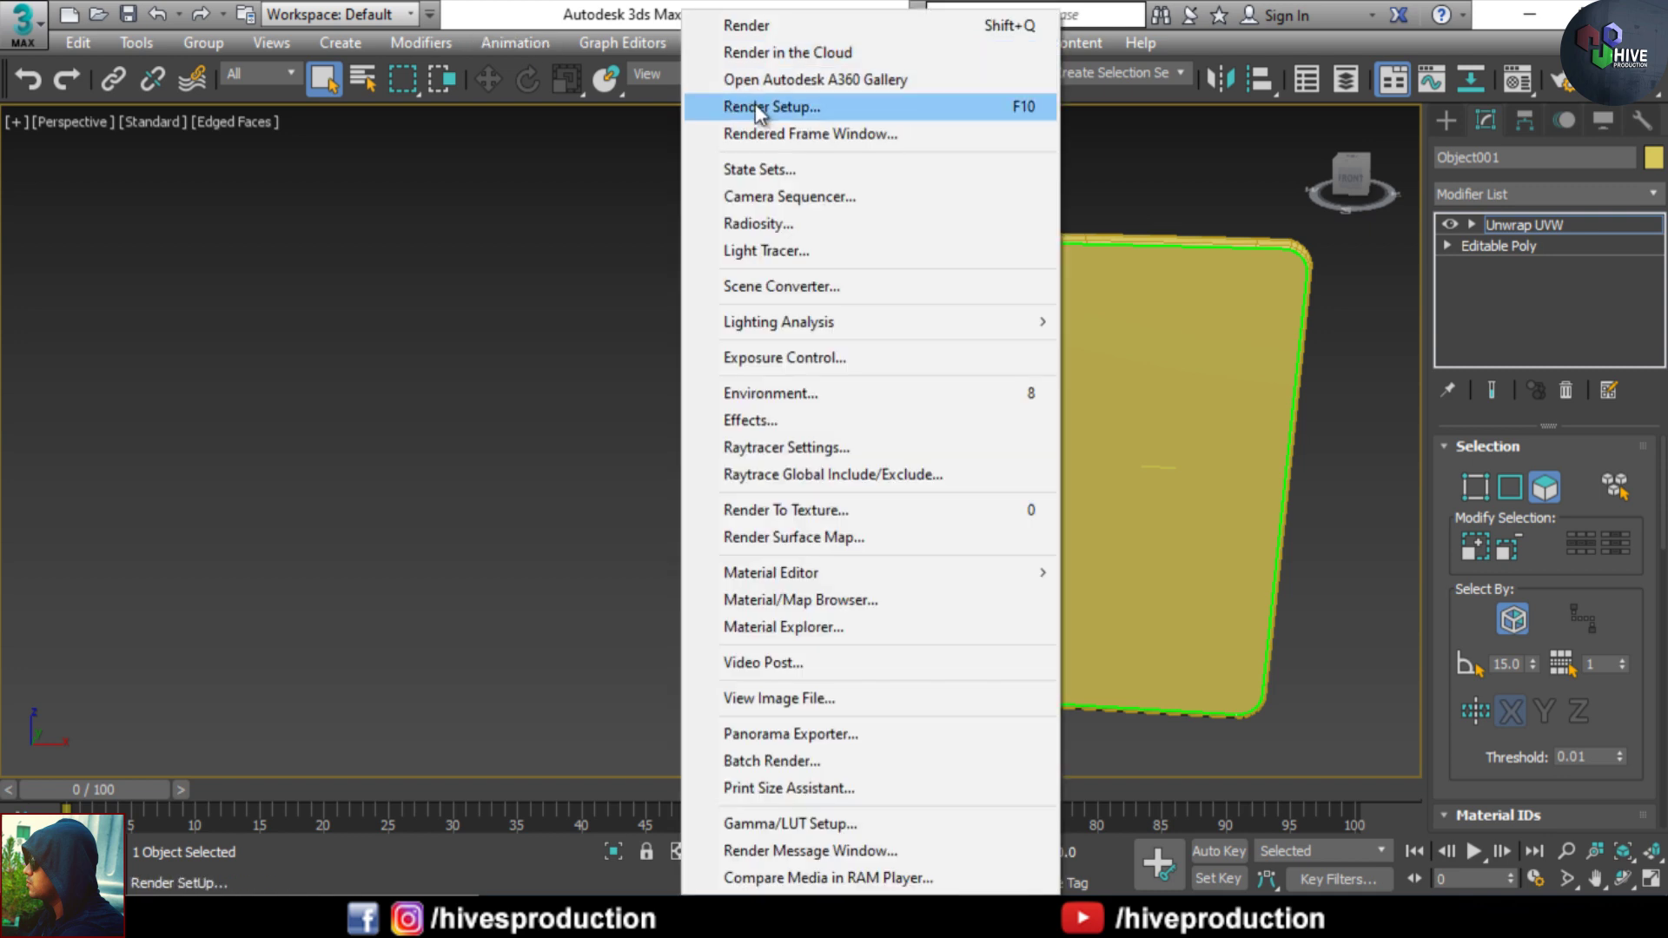
pyautogui.click(755, 106)
pyautogui.rightClick(1128, 433)
pyautogui.click(1013, 187)
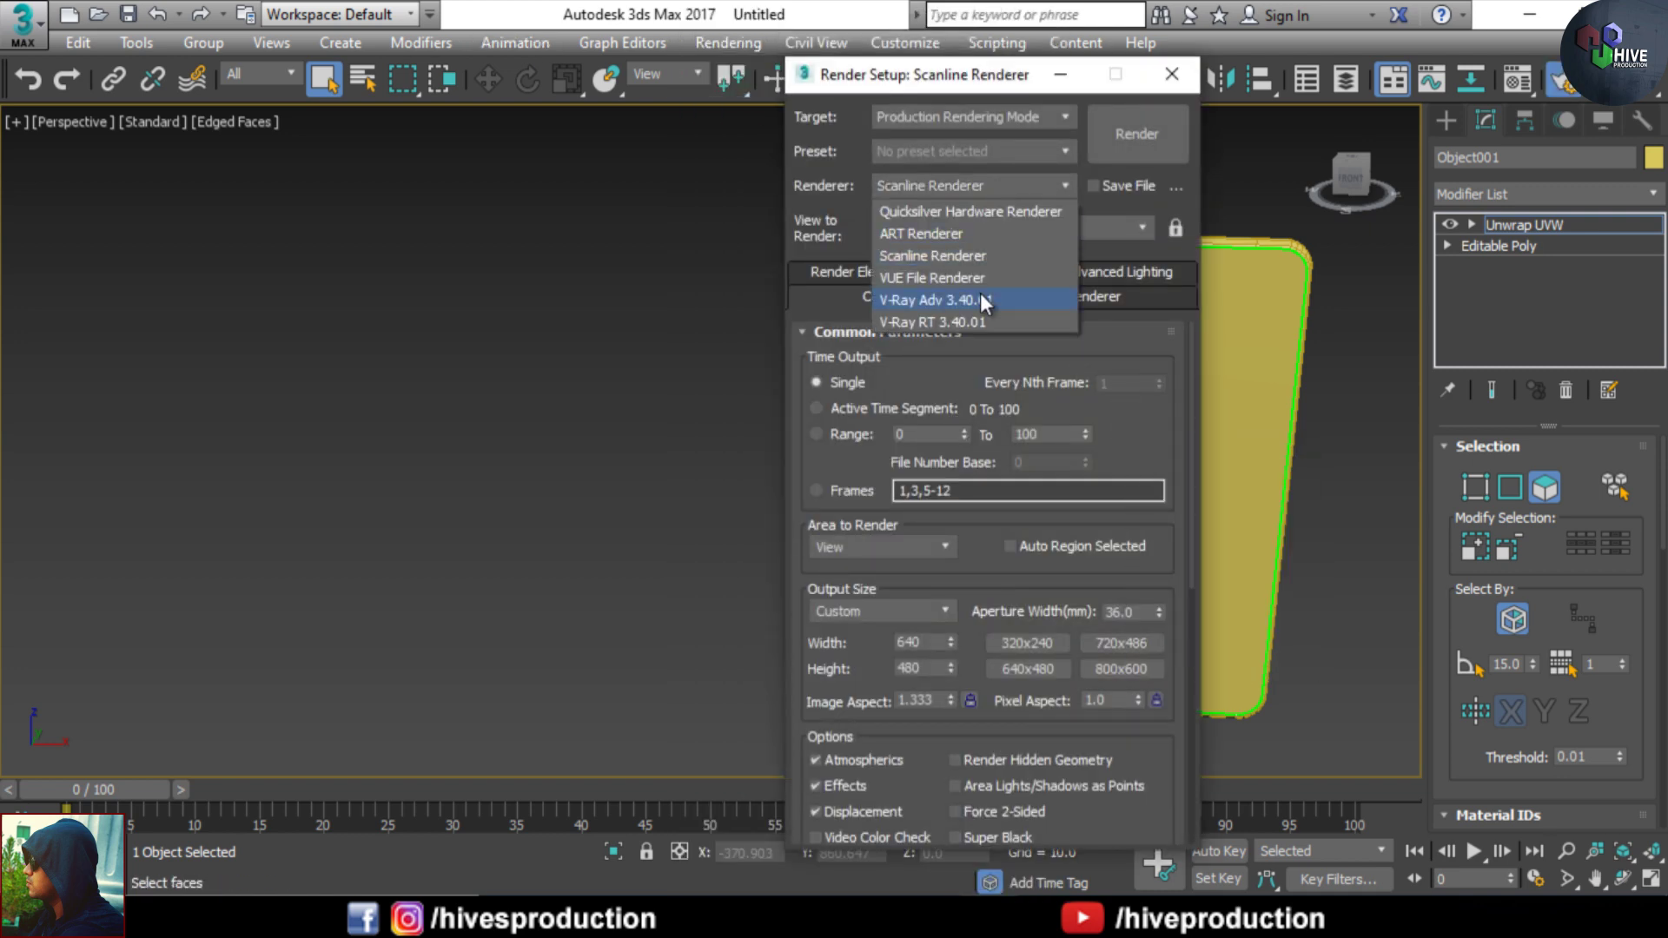
pyautogui.click(980, 297)
# - Set the V-Ray image sampler type to Bucket in expert mode, and check the remaining sampling and color mapping settings
pyautogui.click(883, 277)
pyautogui.click(1116, 443)
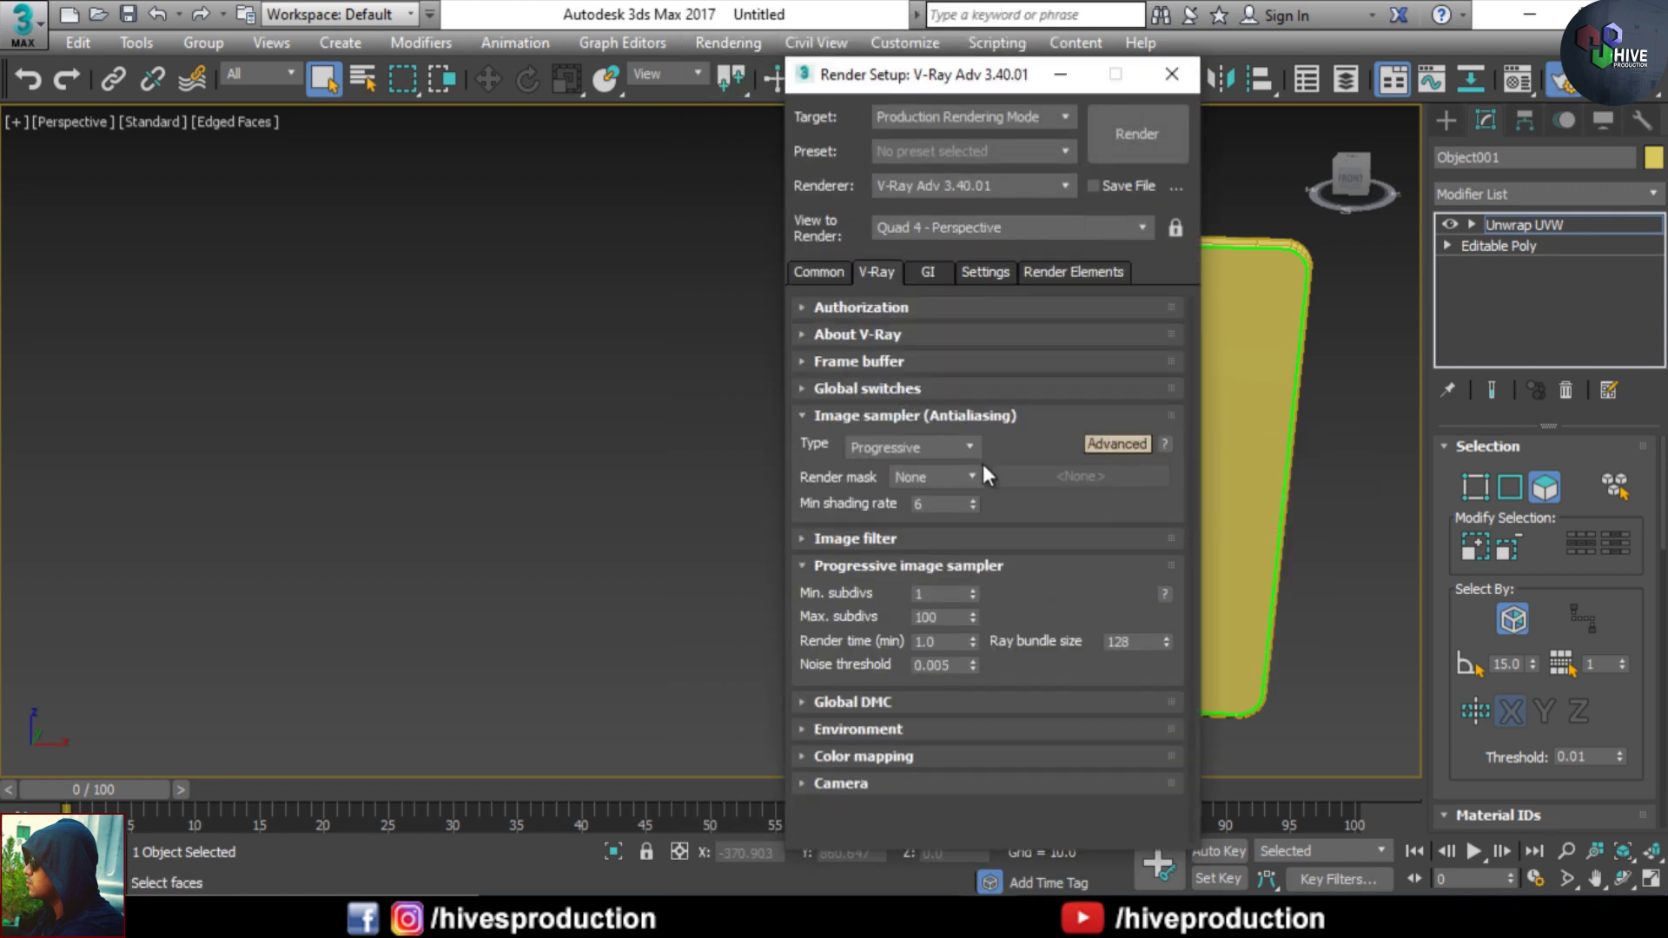
pyautogui.press('F10')
pyautogui.click(925, 455)
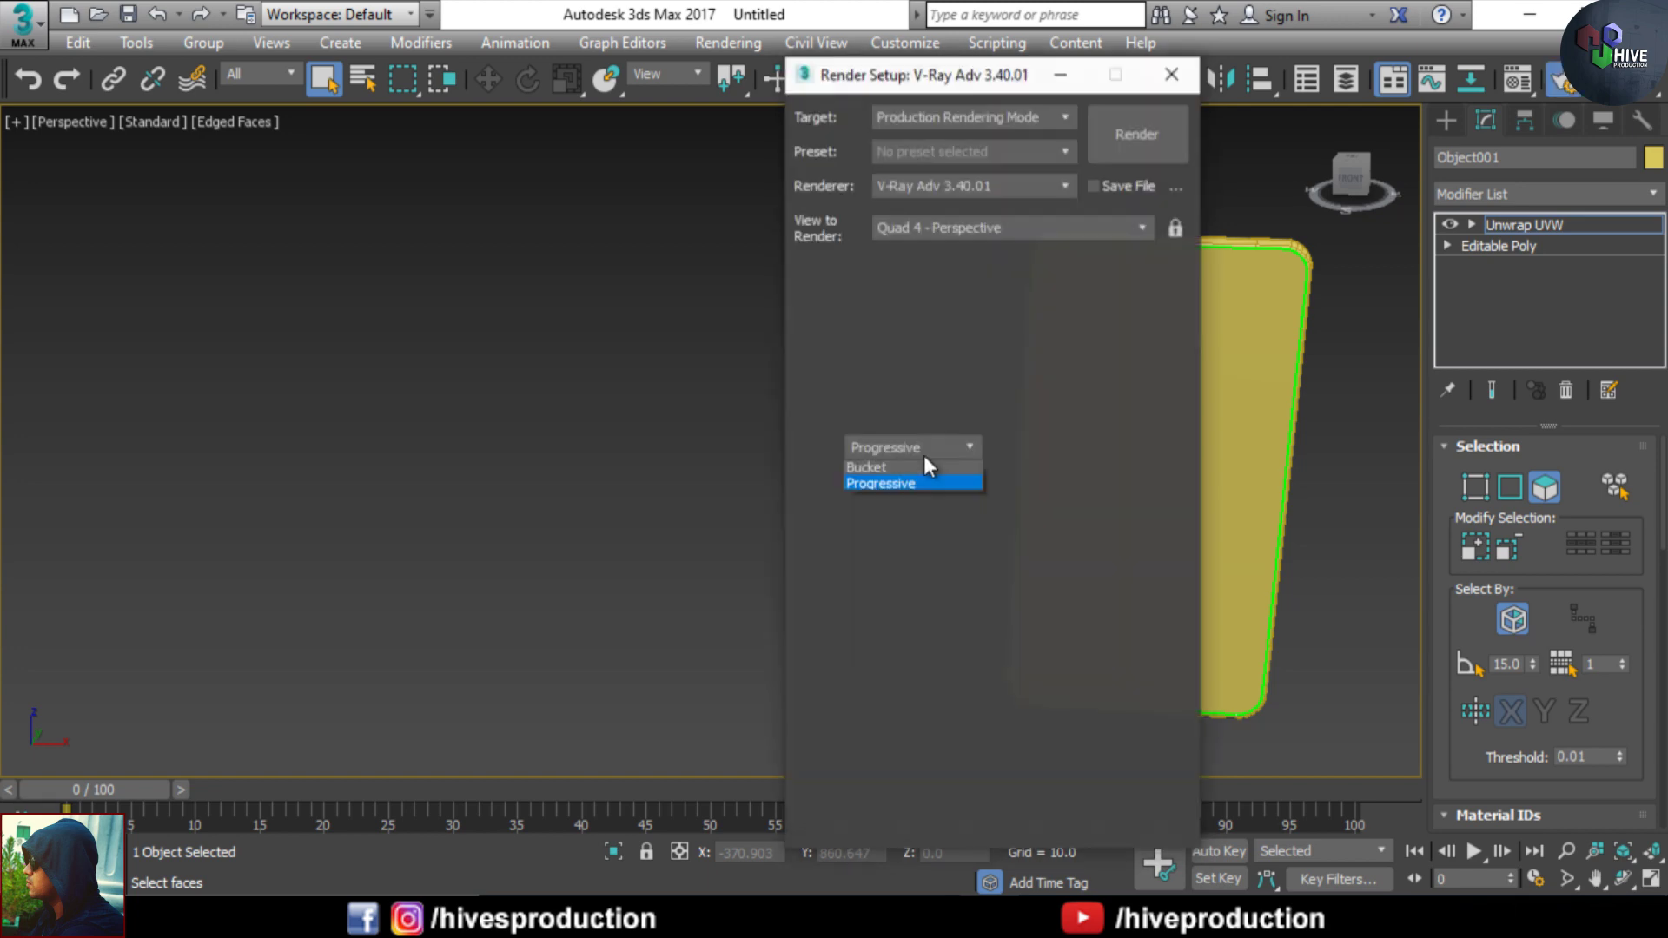
pyautogui.click(915, 473)
pyautogui.click(921, 676)
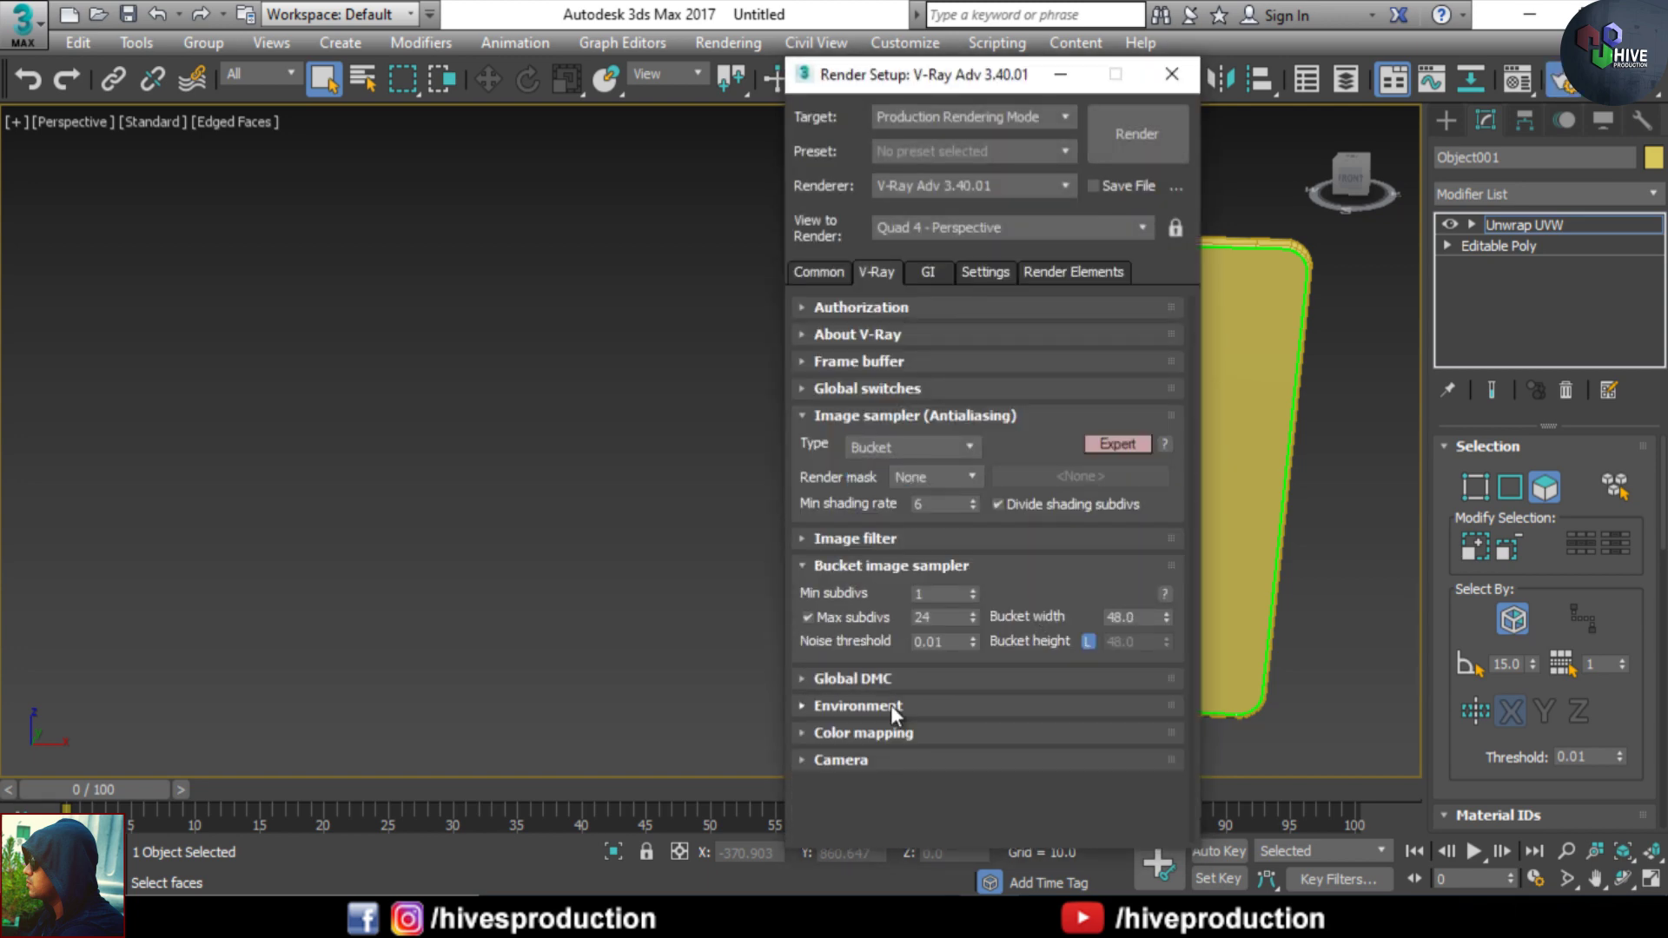
pyautogui.click(889, 735)
pyautogui.click(884, 597)
# - Show the global illumination and system settings in expert mode, and close the render setup
pyautogui.click(928, 272)
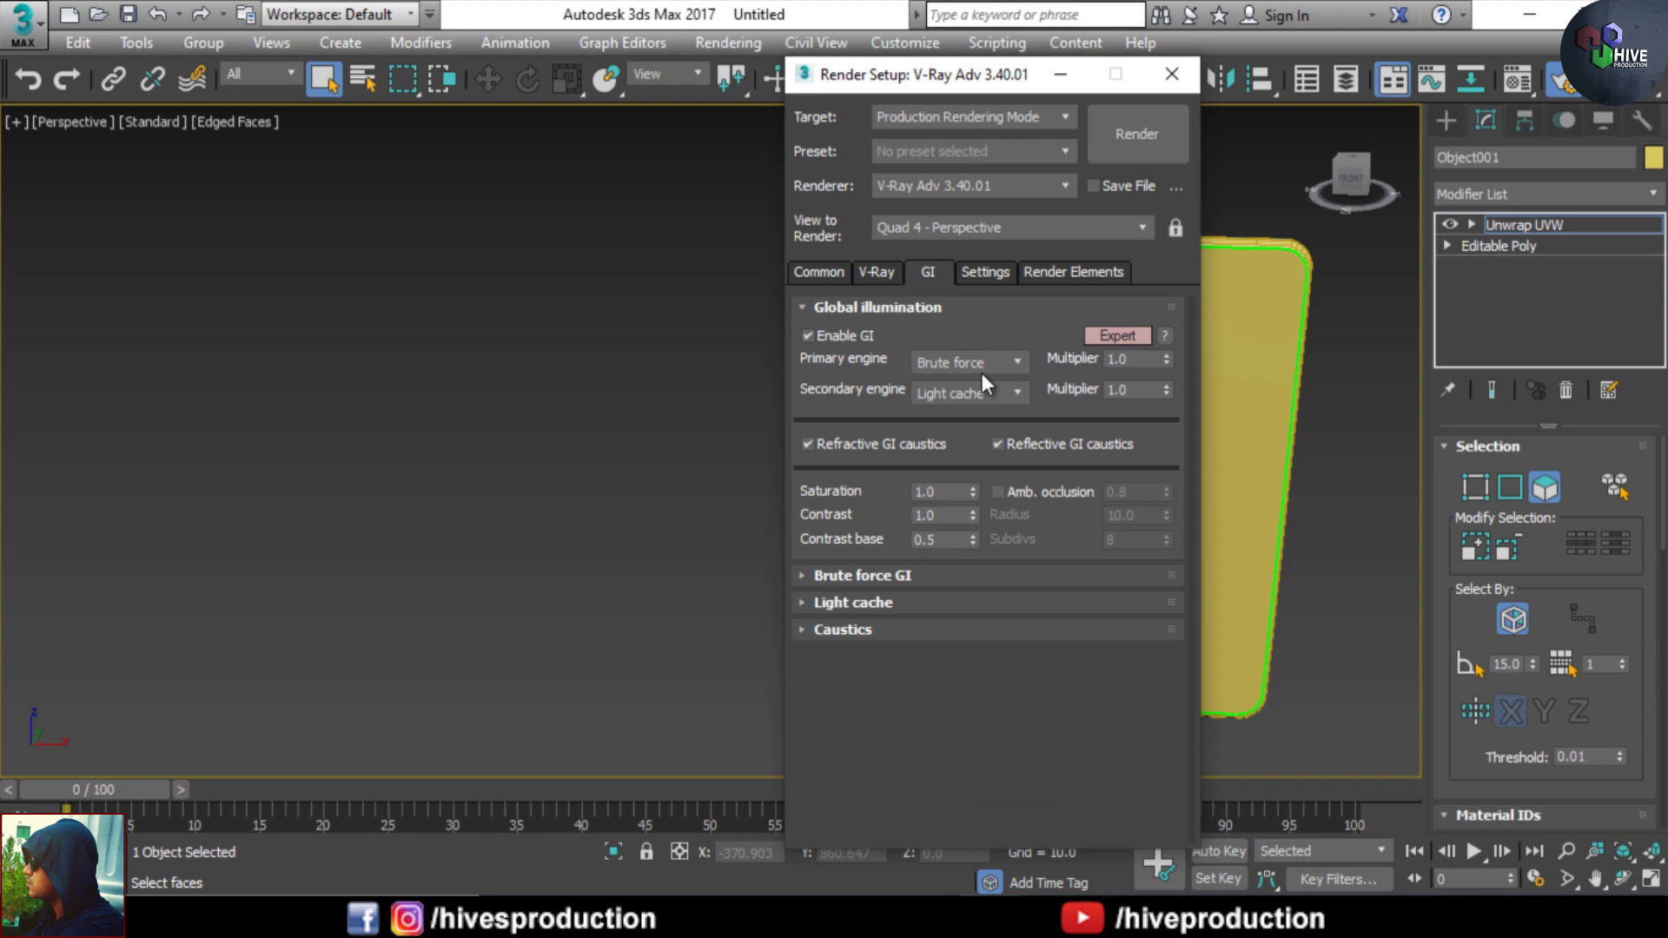
pyautogui.click(866, 575)
pyautogui.scroll(-3, 956, 469)
pyautogui.click(976, 395)
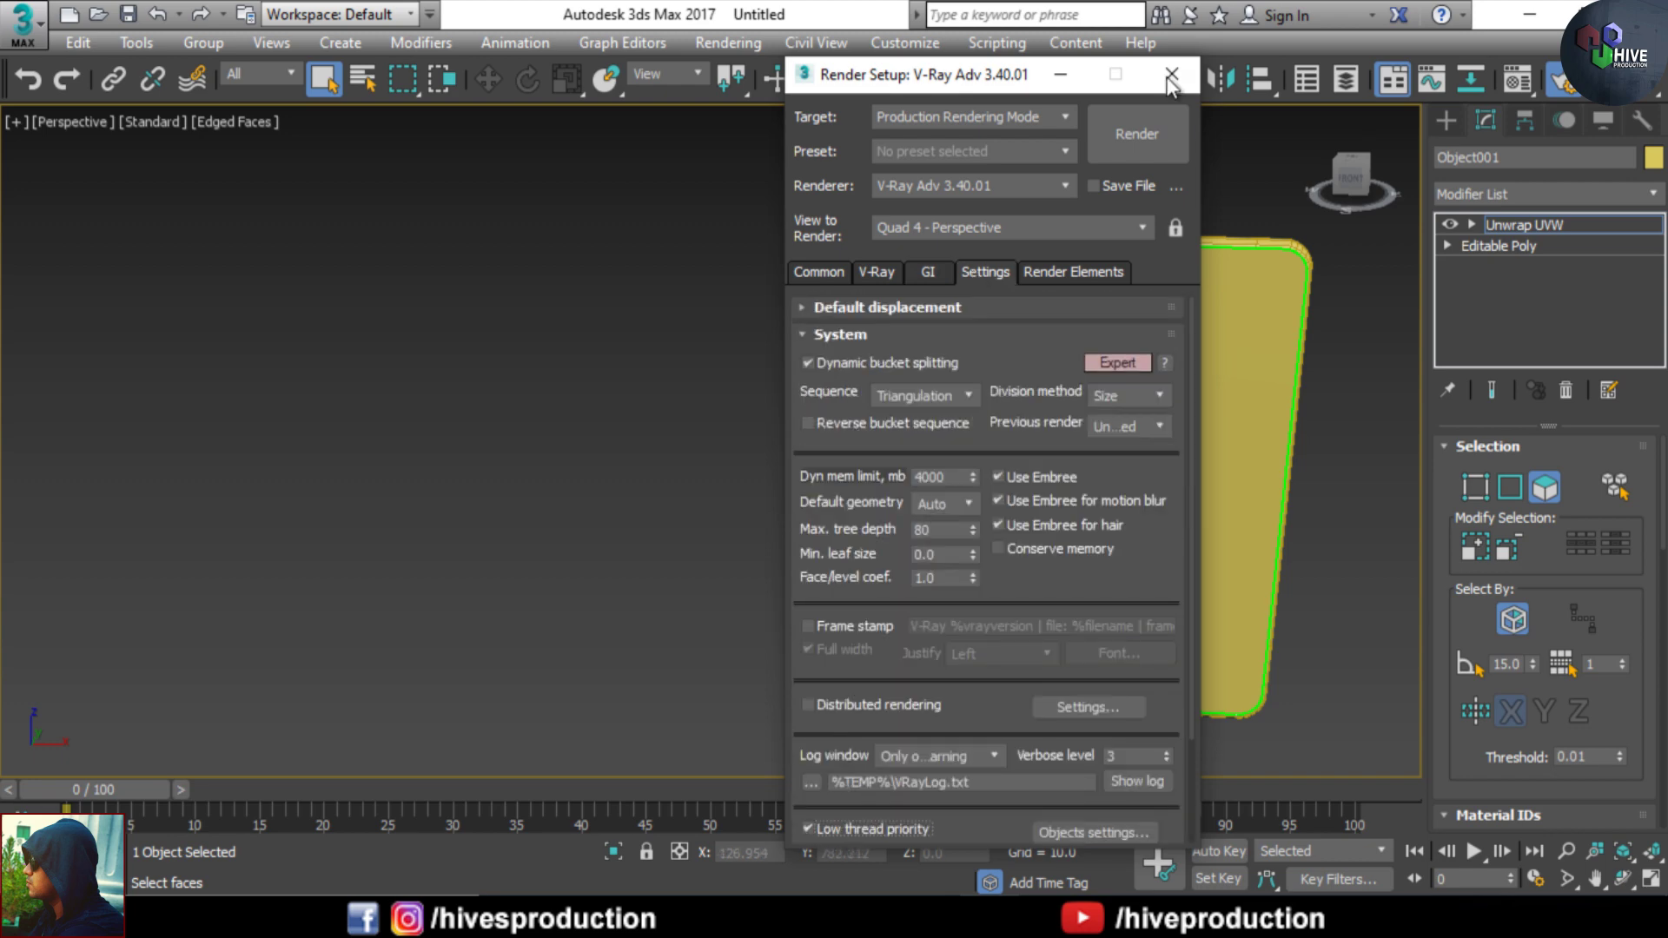
pyautogui.click(1171, 75)
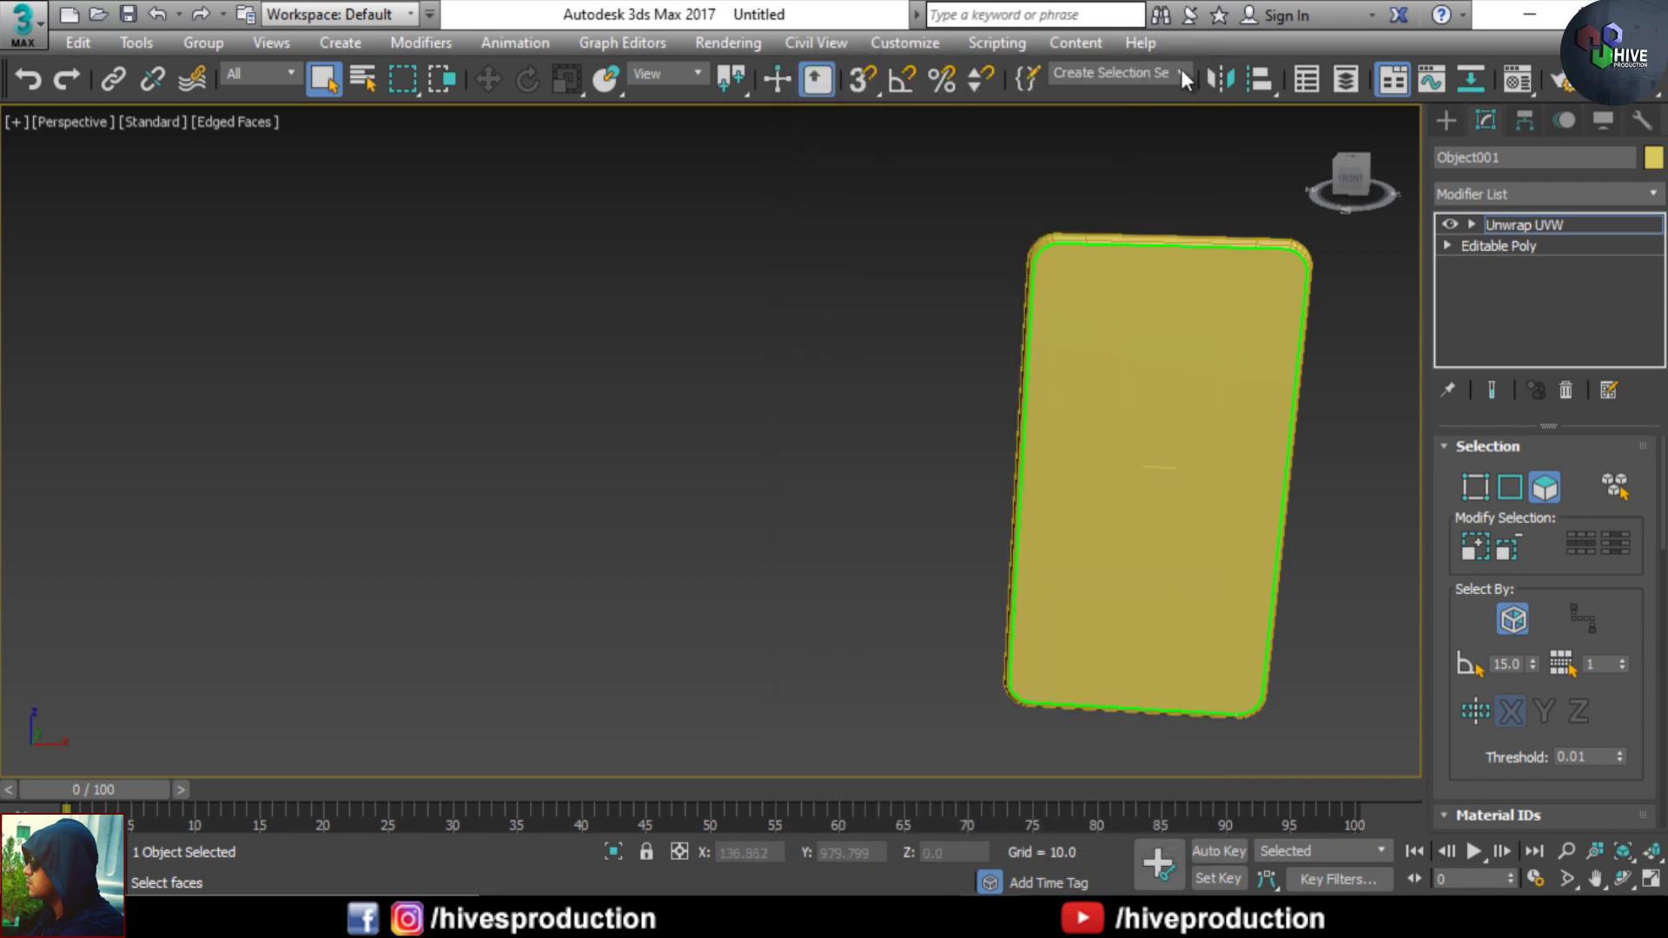
# - Turn the first material slot into a VRayMtl and assign it to the whole phone body object
pyautogui.press('m')
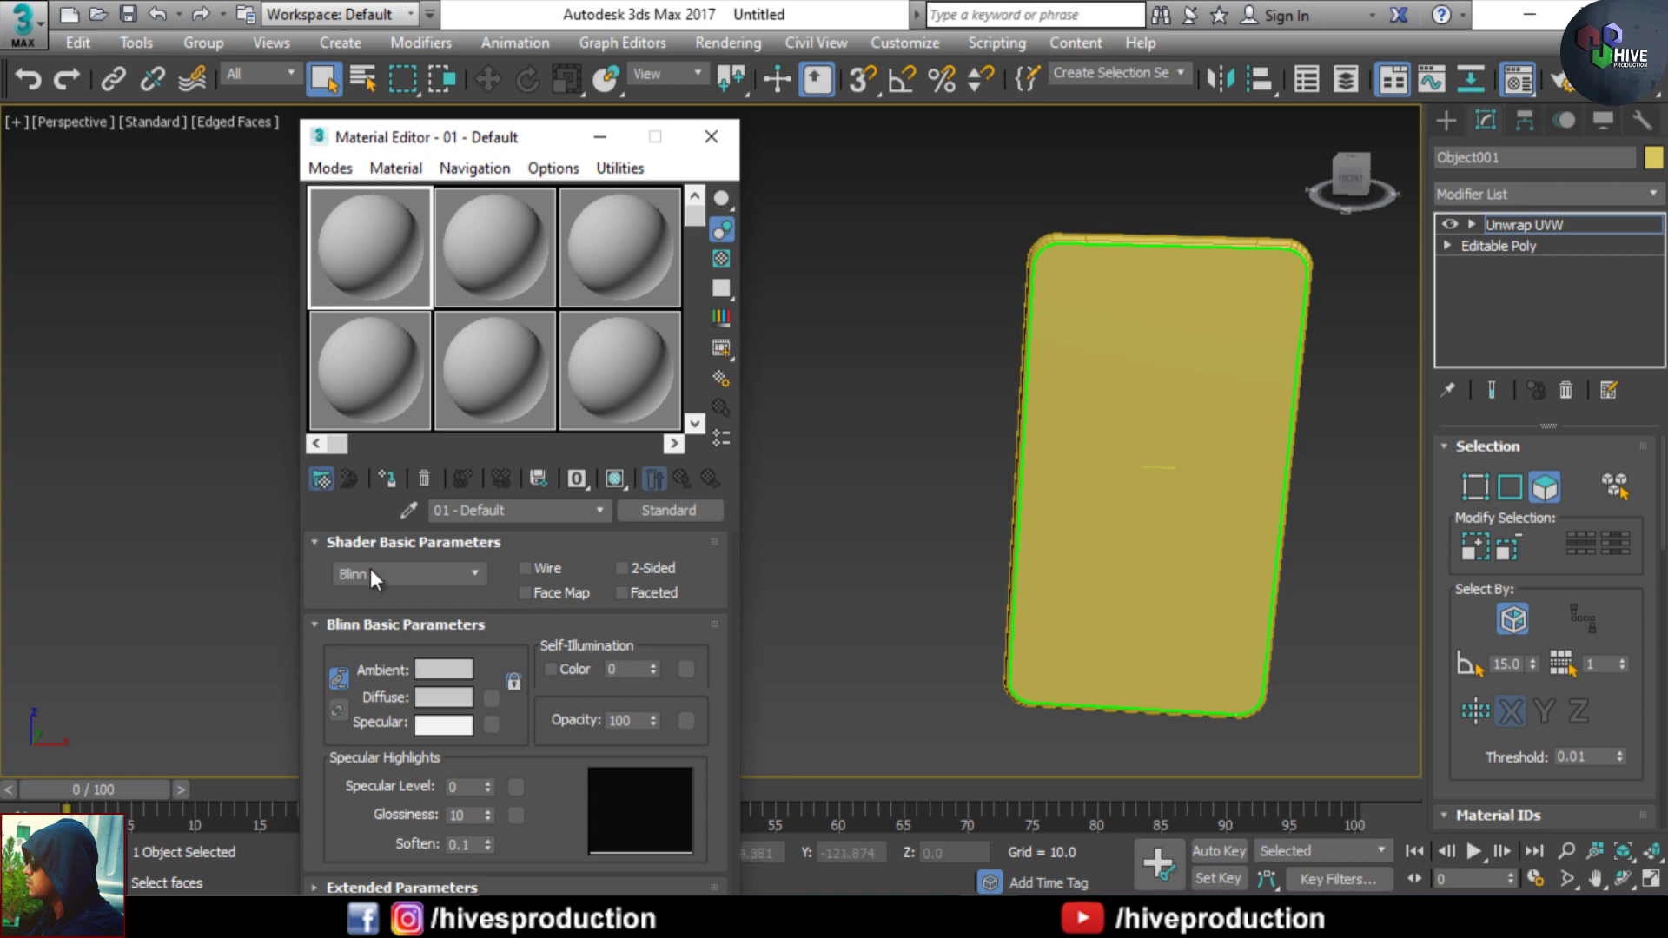
pyautogui.click(668, 510)
pyautogui.doubleClick(636, 734)
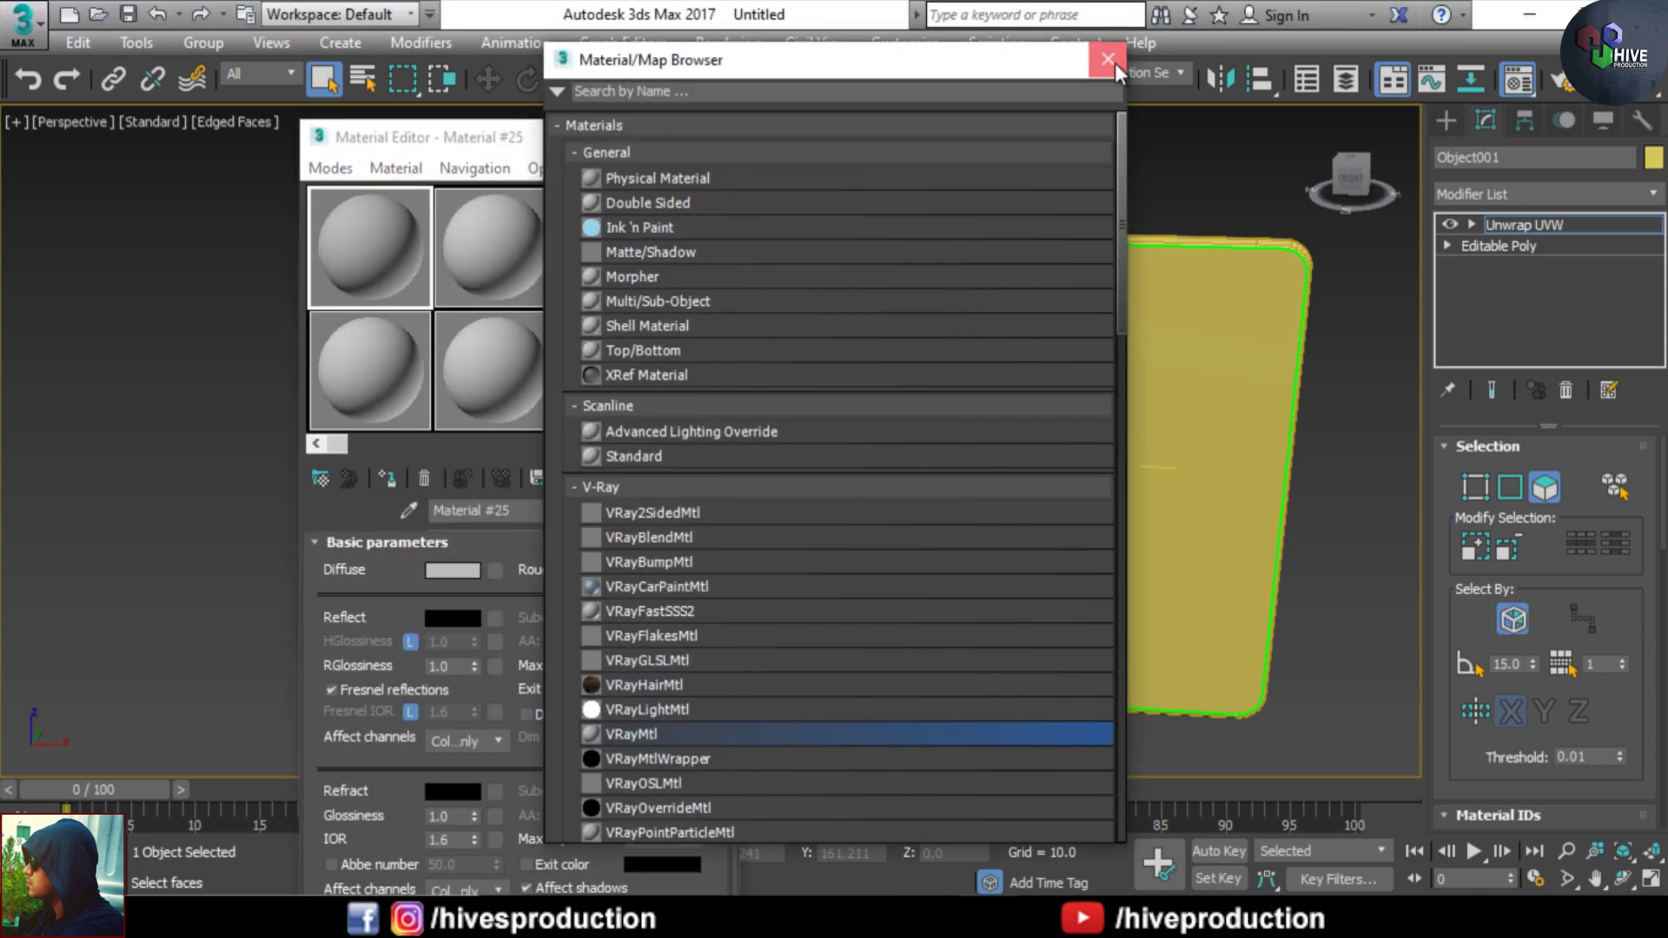
pyautogui.doubleClick(636, 734)
pyautogui.click(1543, 489)
pyautogui.click(387, 478)
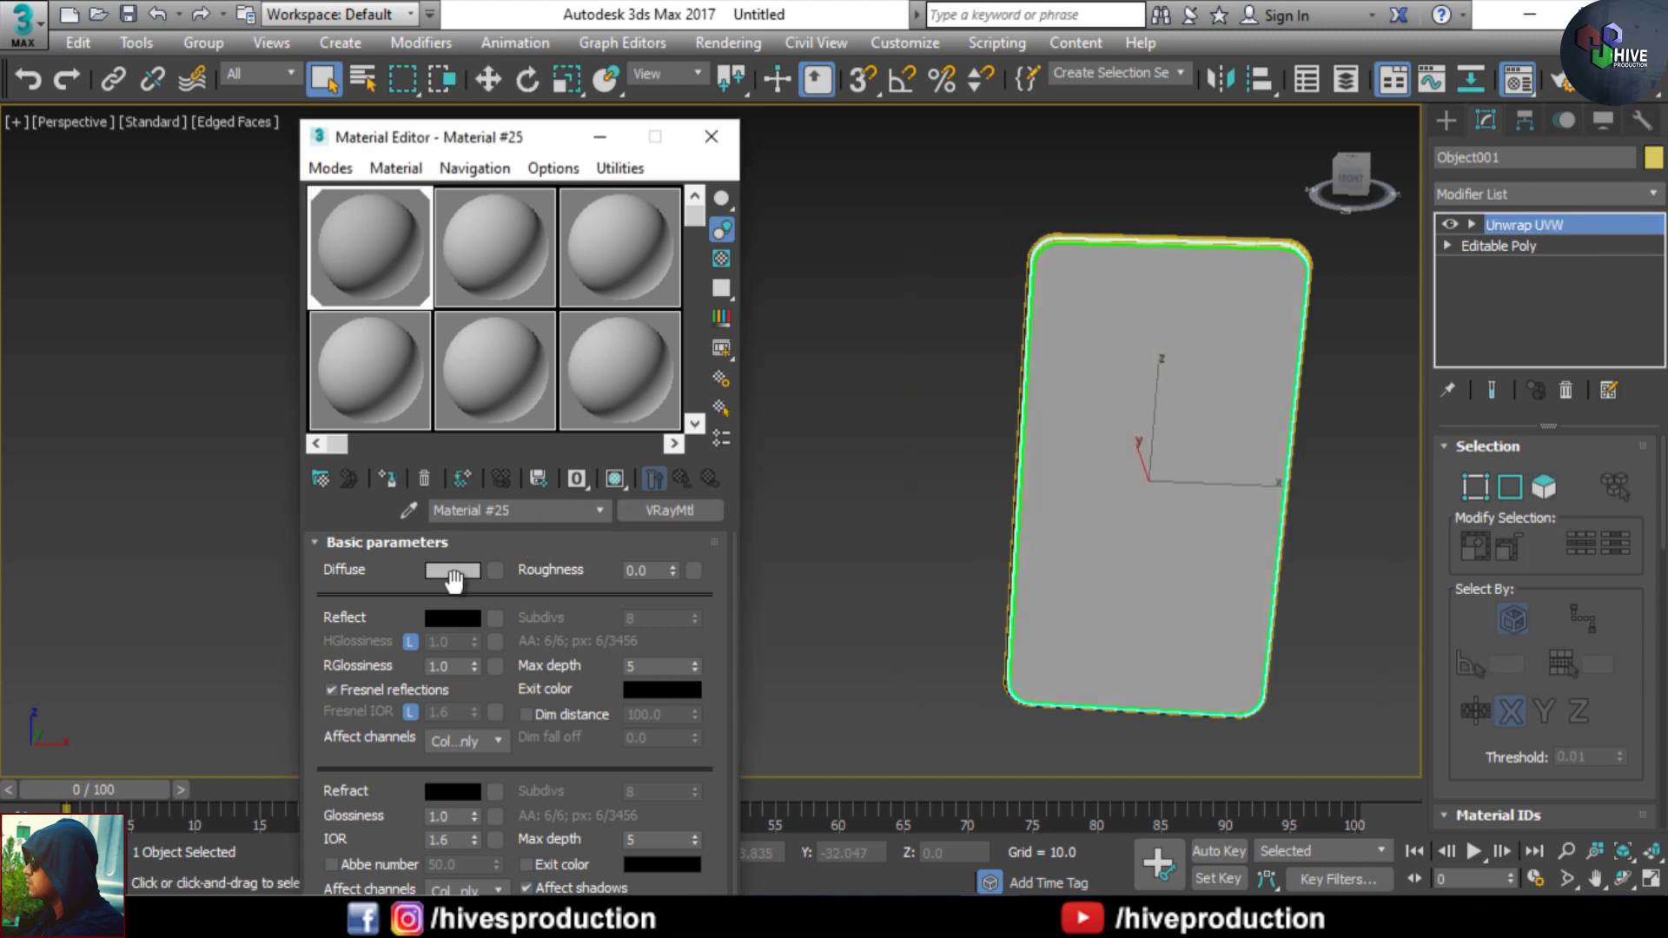
# - Load Mobile_tex.jpg as the material's diffuse bitmap and show the texture on the phone in the viewport
pyautogui.click(495, 571)
pyautogui.doubleClick(627, 177)
pyautogui.click(83, 234)
pyautogui.scroll(-3, 702, 337)
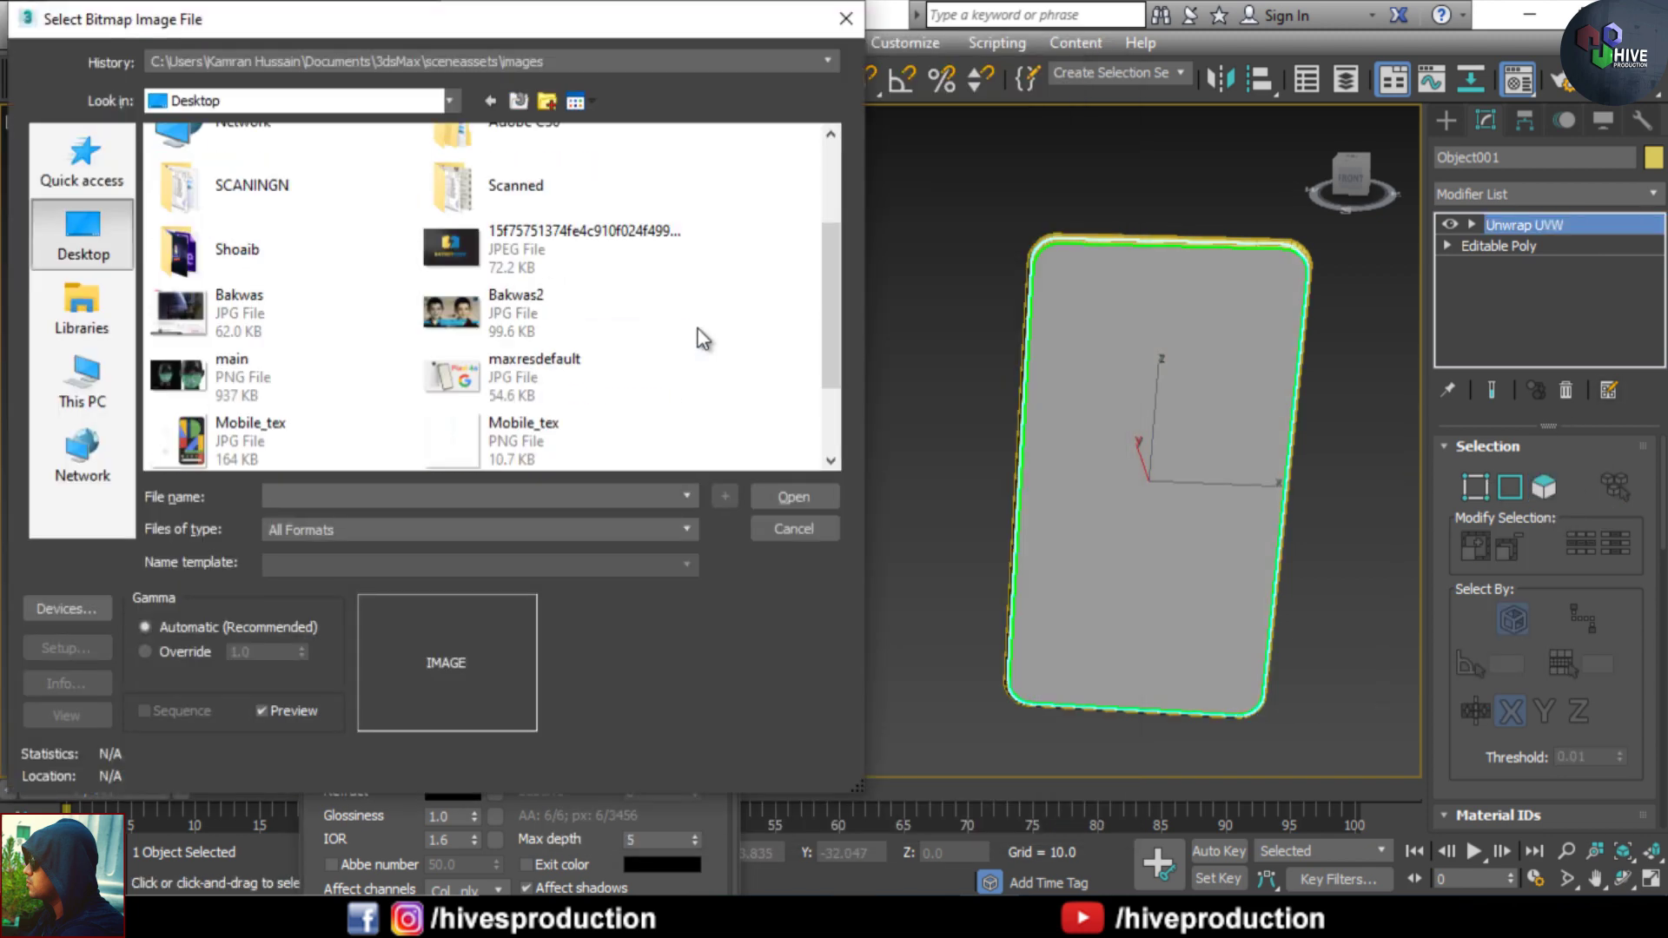
pyautogui.doubleClick(257, 439)
pyautogui.click(615, 479)
pyautogui.click(899, 560)
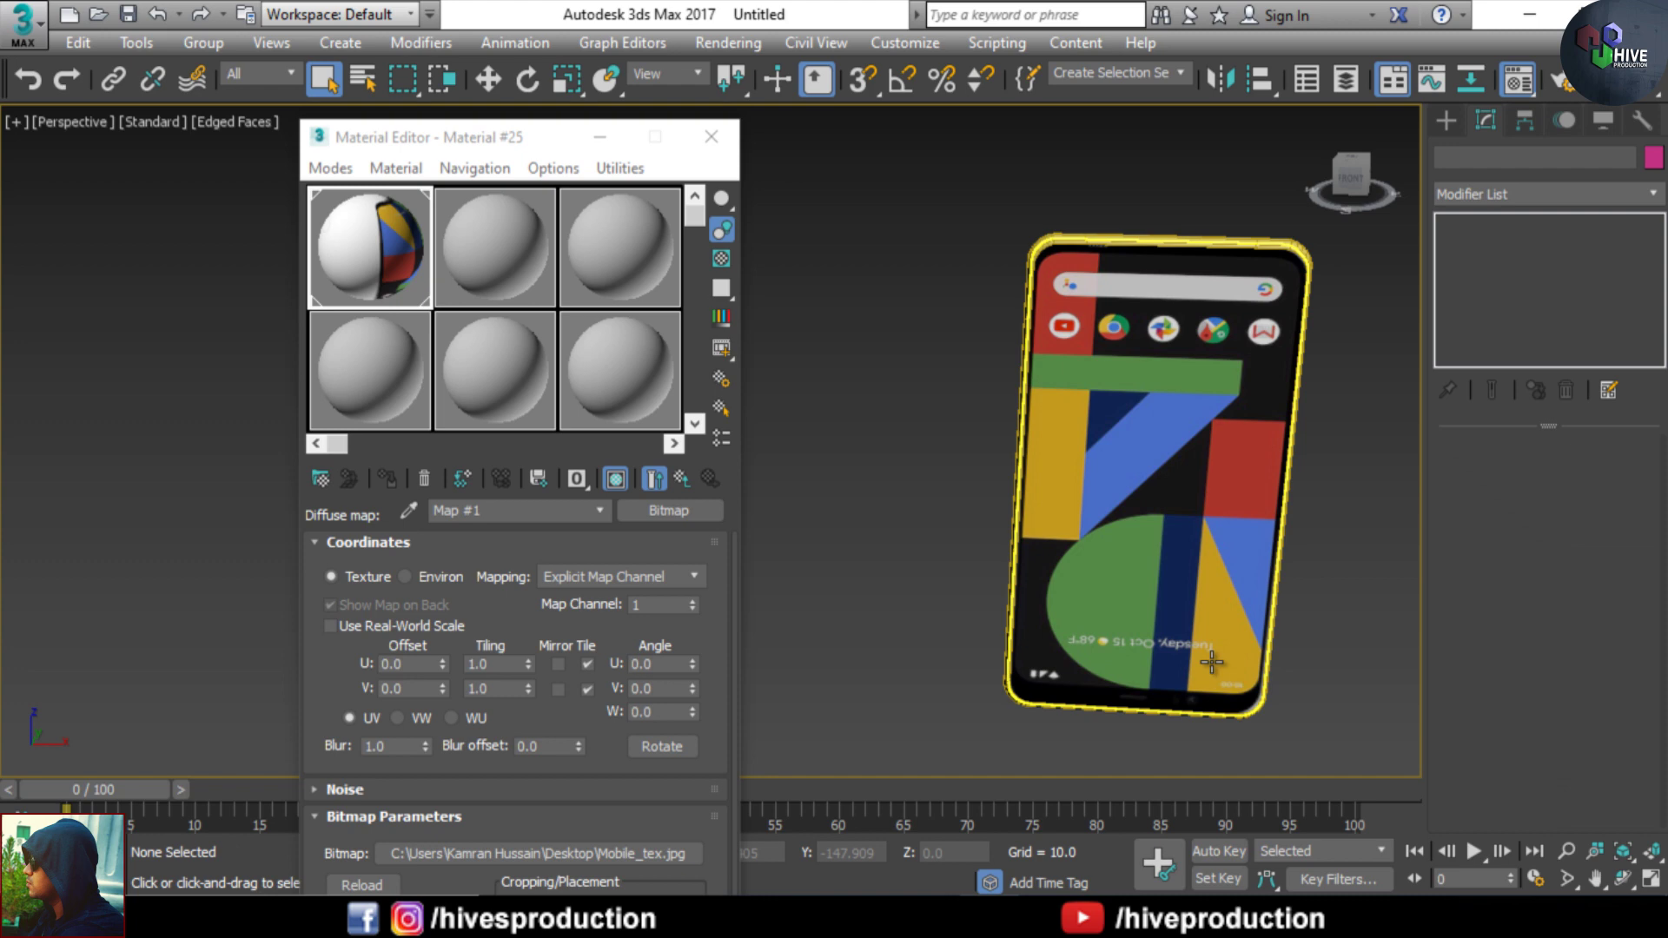
# - Reopen the UV editor for the phone body and rotate the right UV shell half a turn so the front screen is upright
pyautogui.scroll(-3, 1216, 553)
pyautogui.keyDown('alt'); pyautogui.moveTo(1211, 663); pyautogui.dragTo(1014, 459, button='middle'); pyautogui.keyUp('alt')
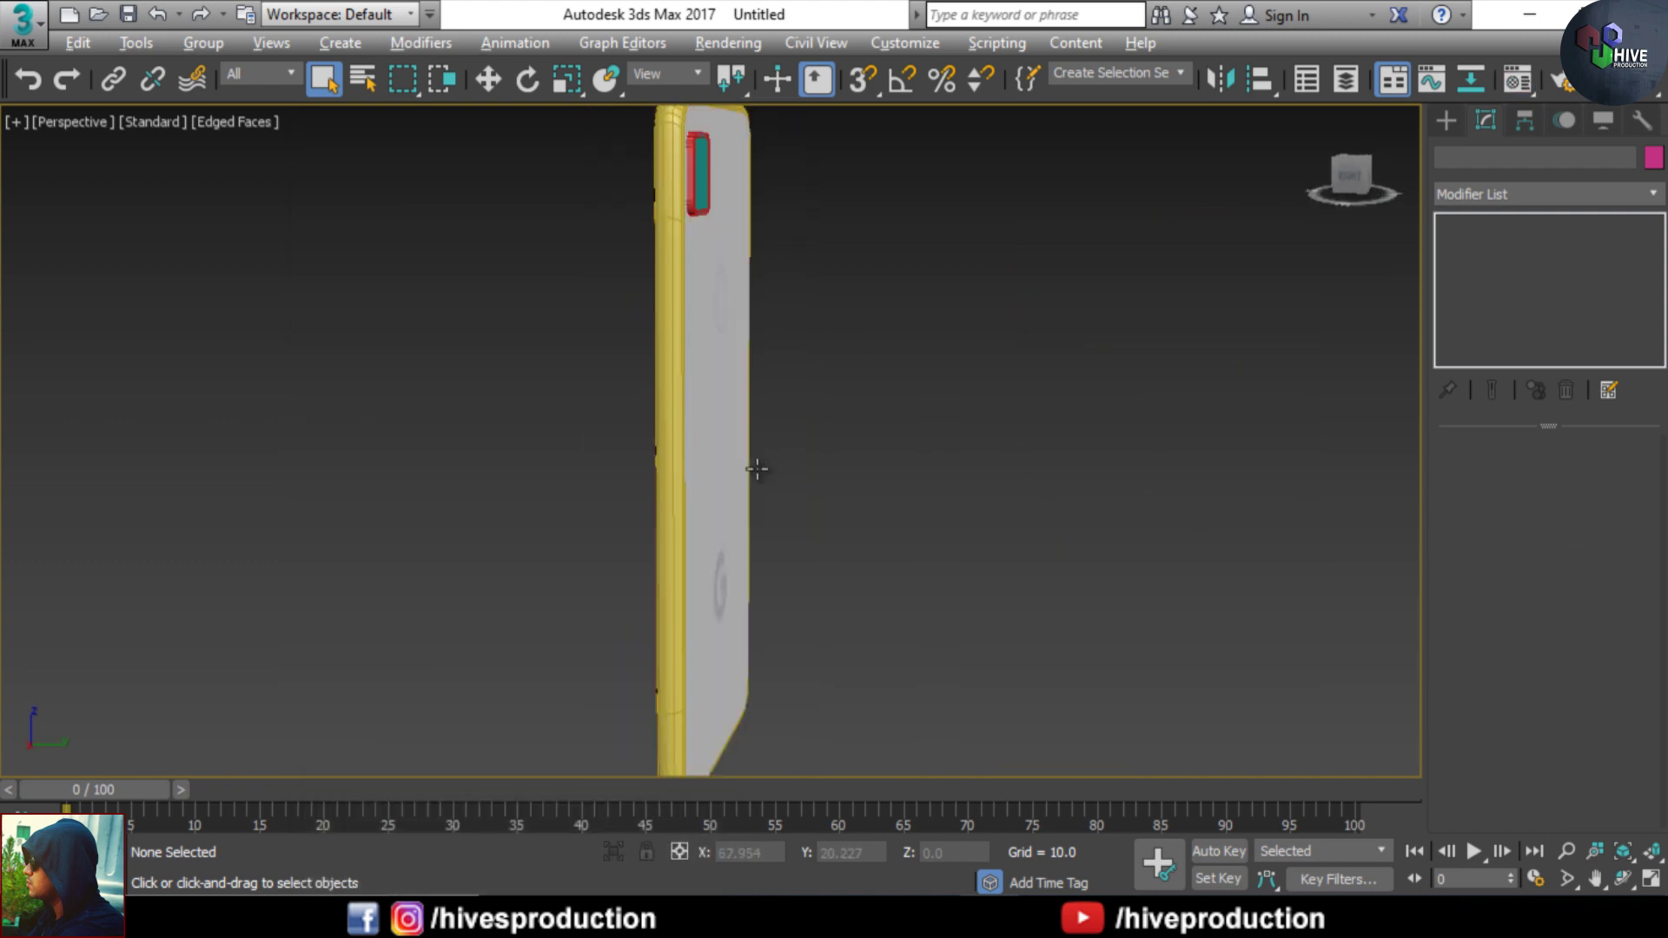
pyautogui.click(743, 458)
pyautogui.keyDown('alt'); pyautogui.moveTo(743, 459); pyautogui.dragTo(764, 495, button='middle'); pyautogui.keyUp('alt')
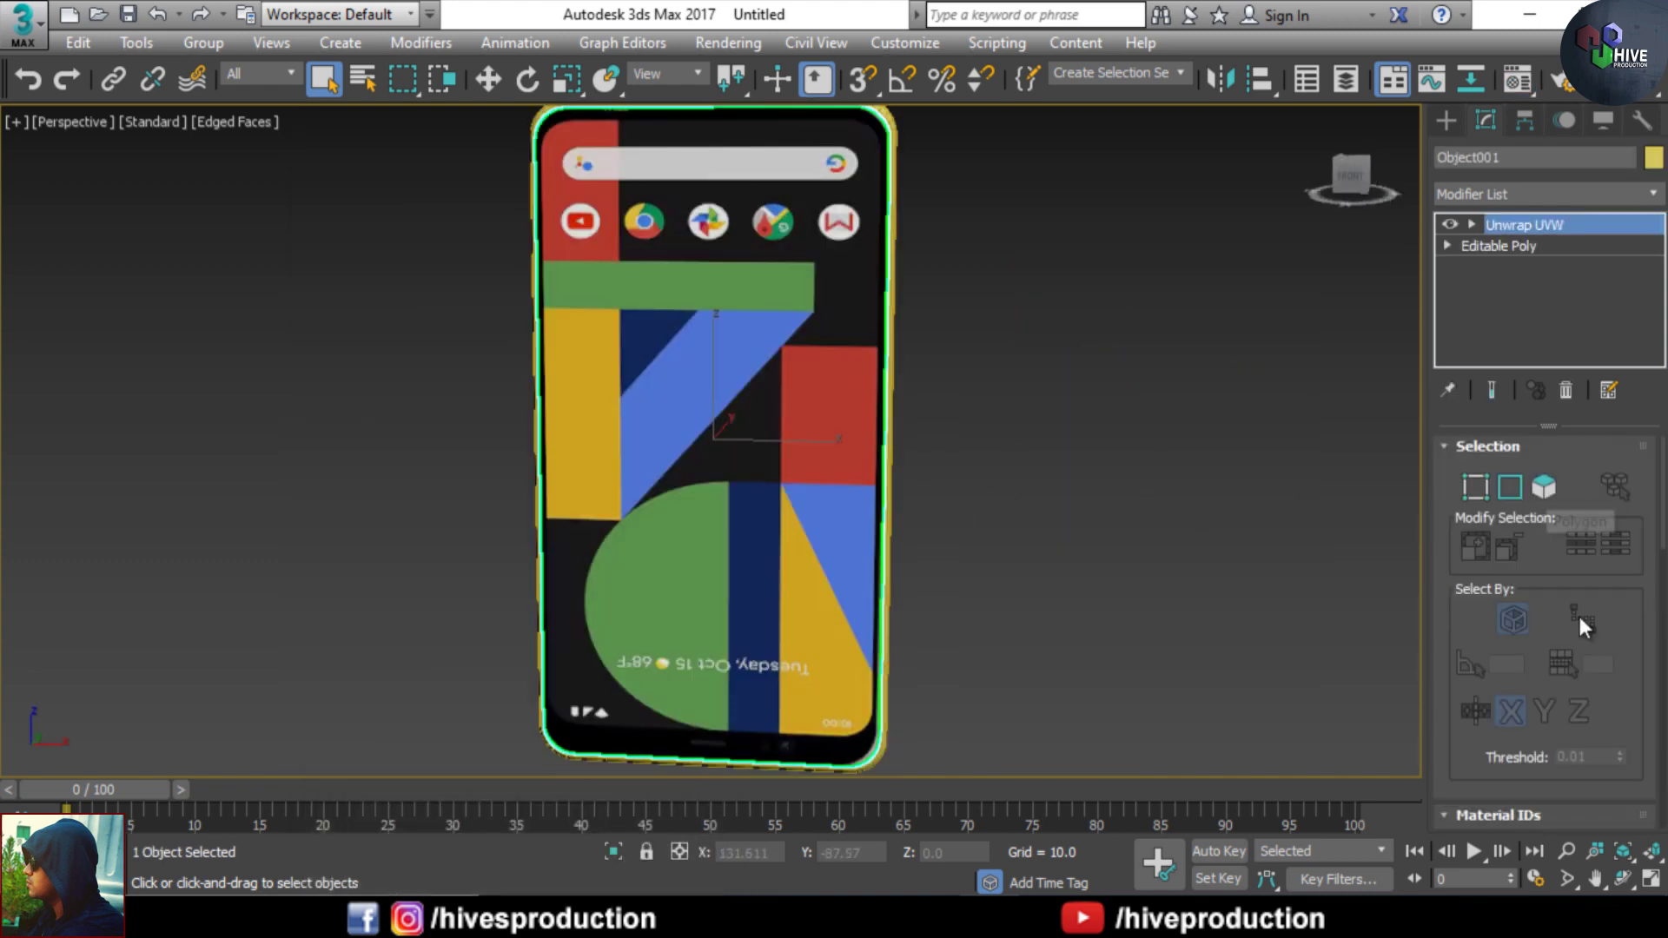
pyautogui.scroll(-5, 1609, 617)
pyautogui.click(1564, 607)
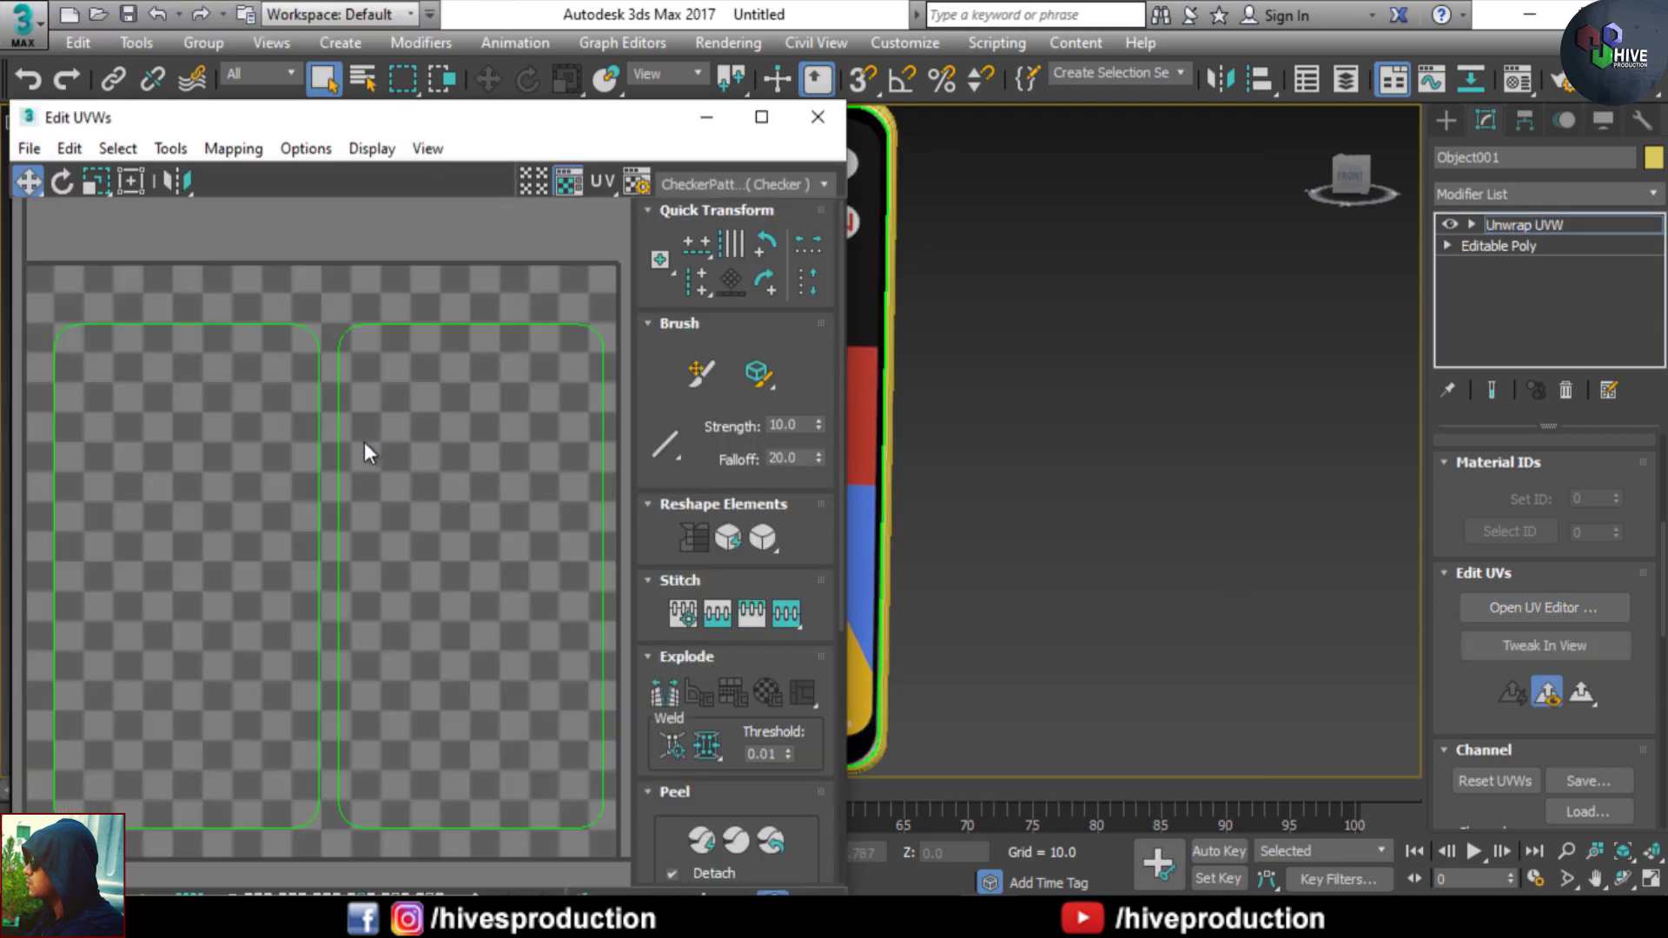
pyautogui.click(460, 434)
pyautogui.click(62, 180)
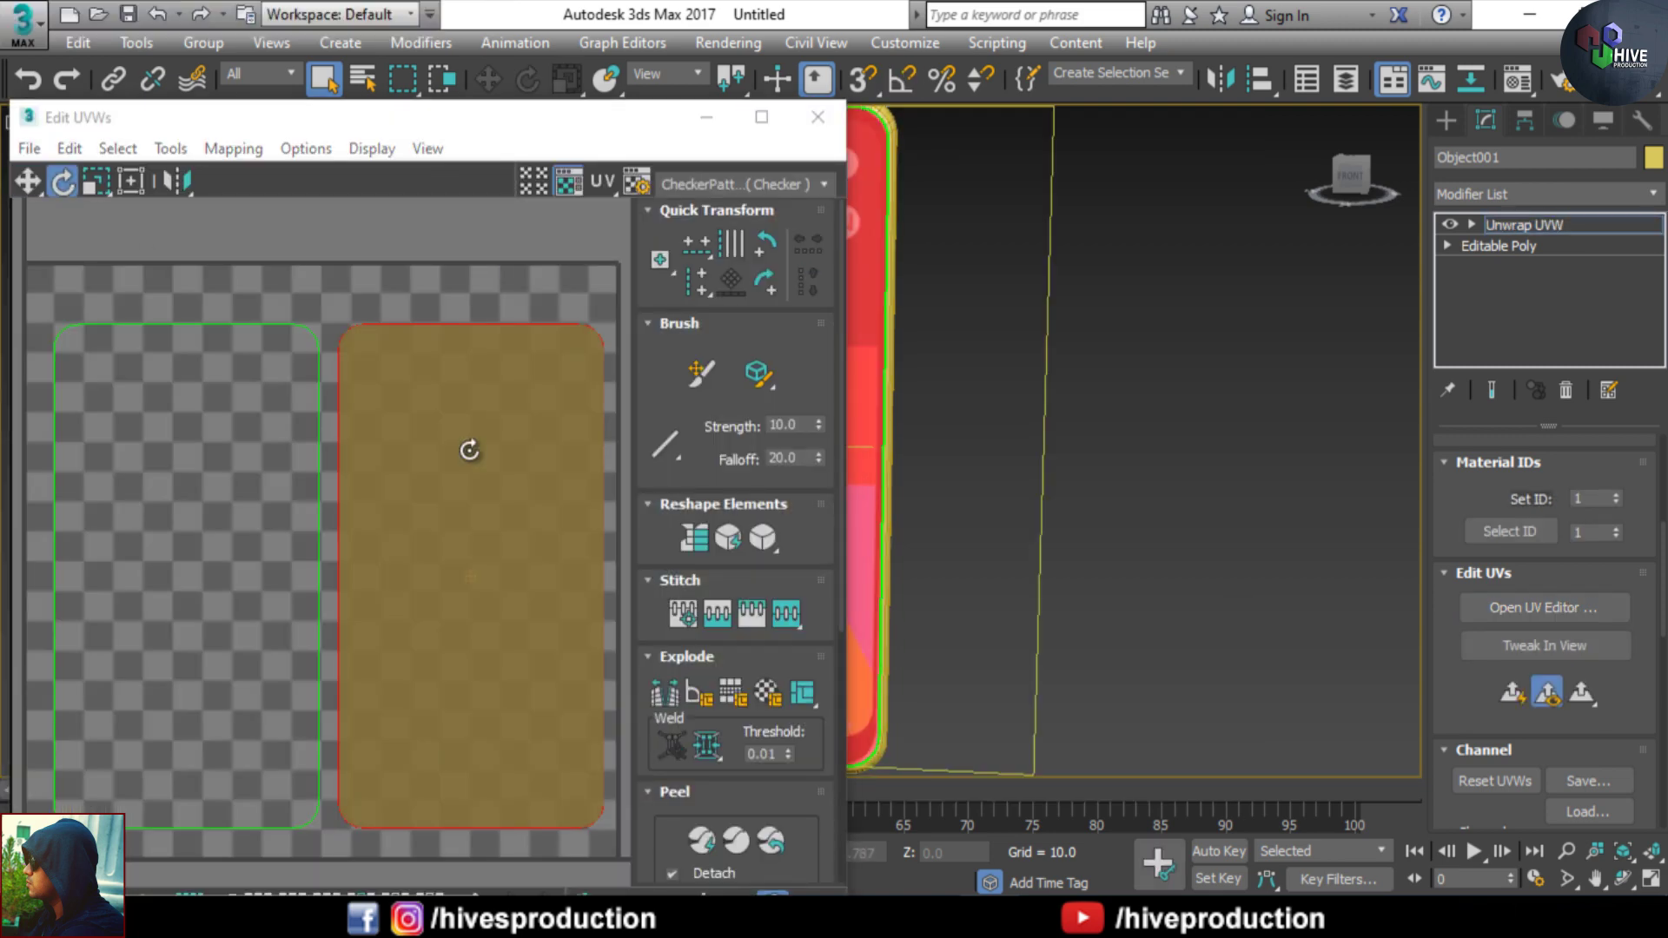
pyautogui.moveTo(493, 351); pyautogui.dragTo(424, 804)
pyautogui.moveTo(412, 125); pyautogui.dragTo(1534, 175)
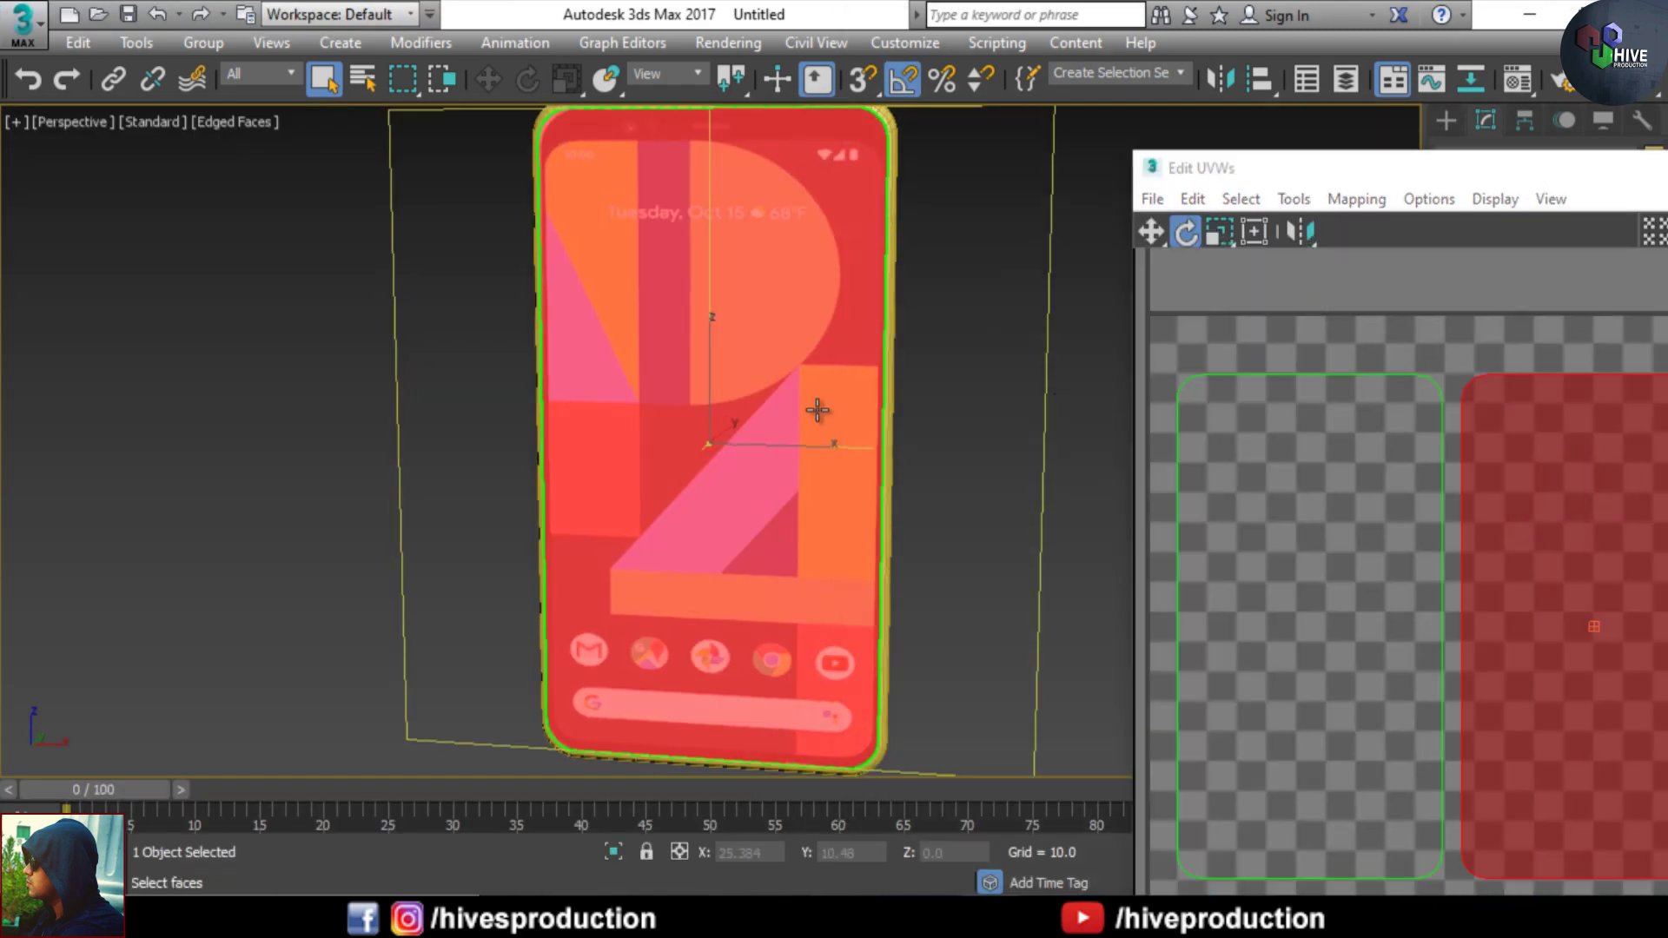
# - Rotate the left UV shell half a turn so the back logo is upright, and close the UV editor
pyautogui.keyDown('alt'); pyautogui.moveTo(816, 409); pyautogui.dragTo(1094, 419, button='middle'); pyautogui.keyUp('alt')
pyautogui.moveTo(1320, 451); pyautogui.dragTo(1153, 624)
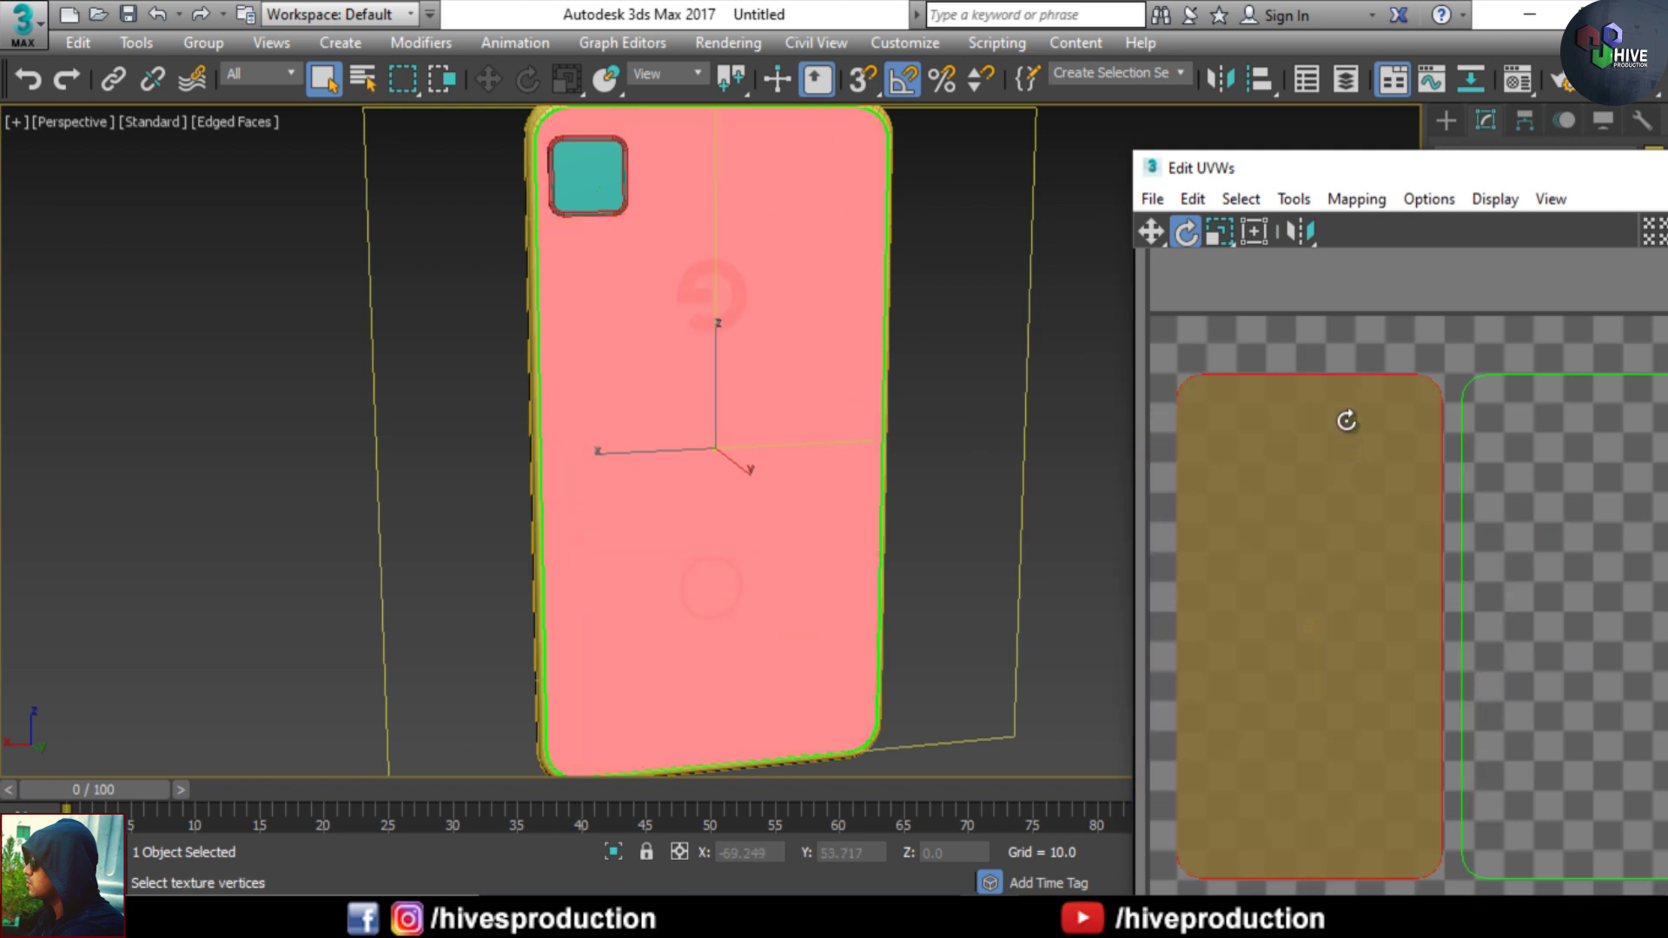
pyautogui.moveTo(1347, 421); pyautogui.dragTo(1292, 714)
pyautogui.click(1059, 440)
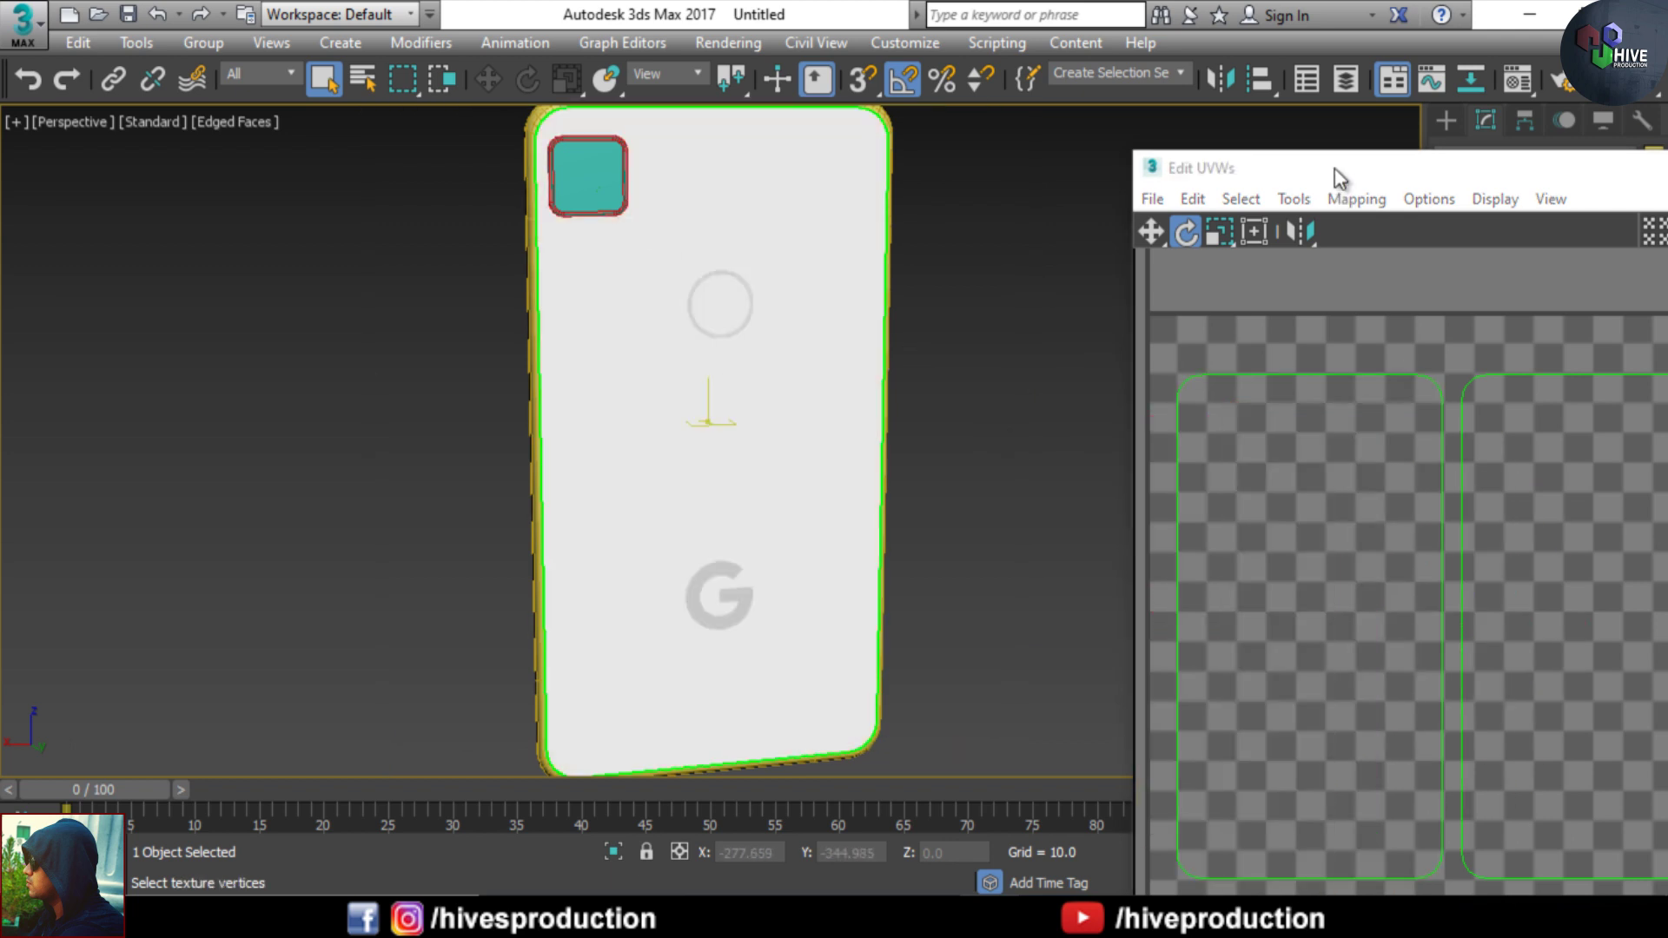
pyautogui.moveTo(1334, 168); pyautogui.dragTo(817, 165)
pyautogui.click(1425, 165)
# - Select the phone's outer frame object and open the material editor
pyautogui.keyDown('alt'); pyautogui.moveTo(1351, 435); pyautogui.dragTo(968, 419, button='middle'); pyautogui.keyUp('alt')
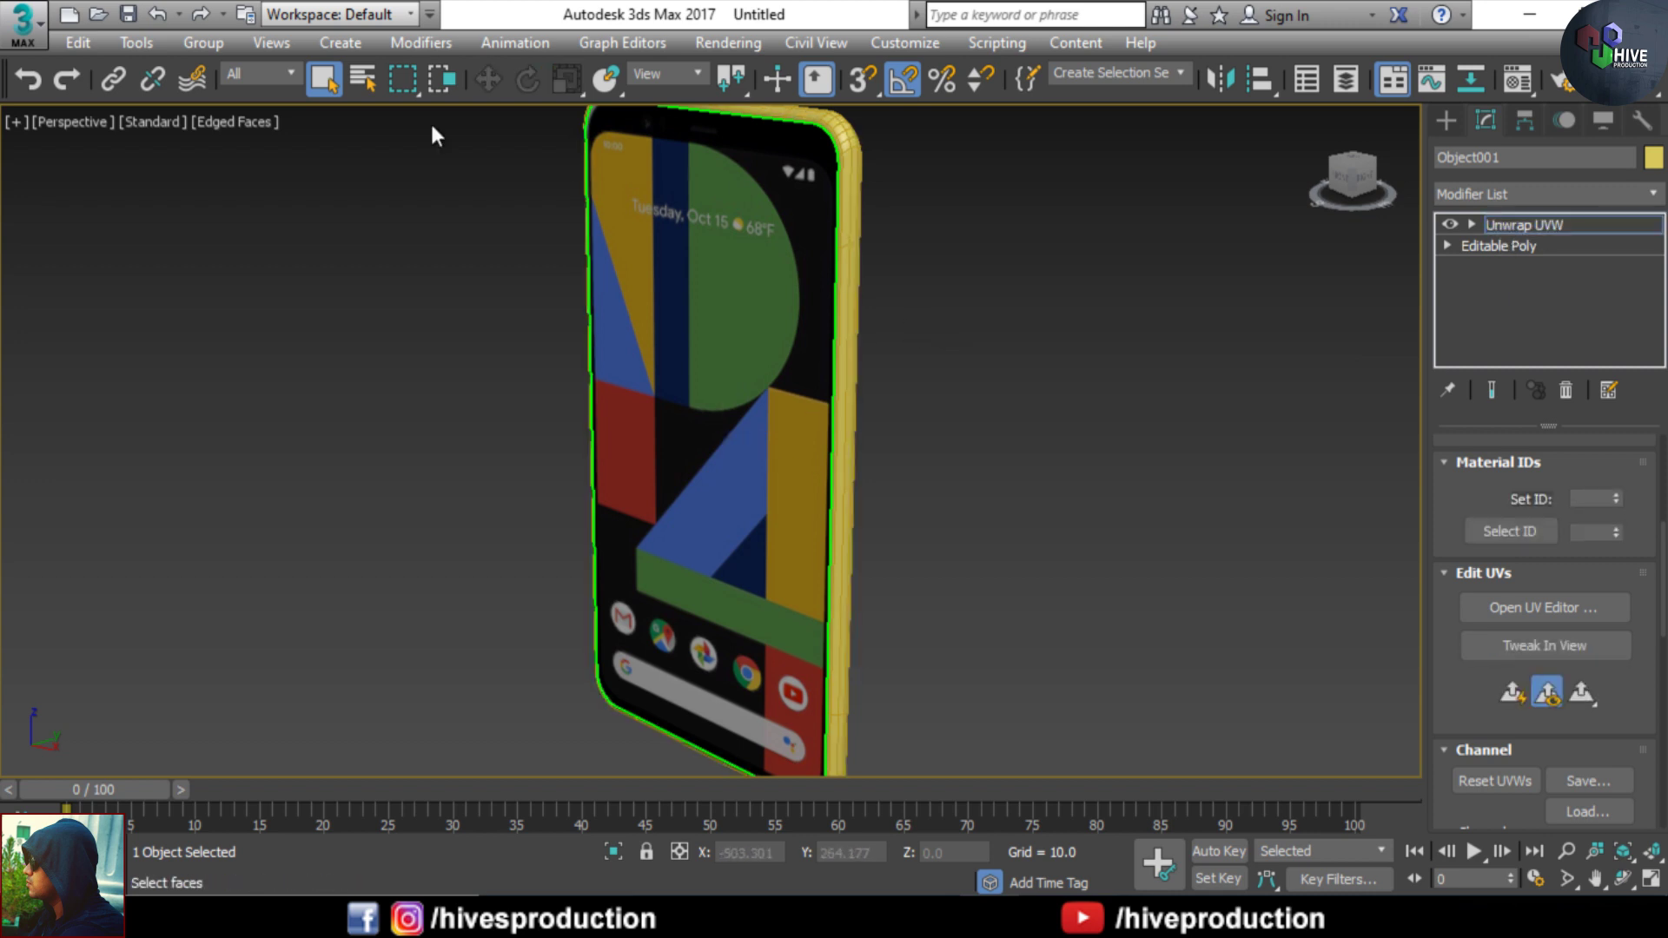
pyautogui.scroll(-5, 1042, 473)
pyautogui.click(1027, 566)
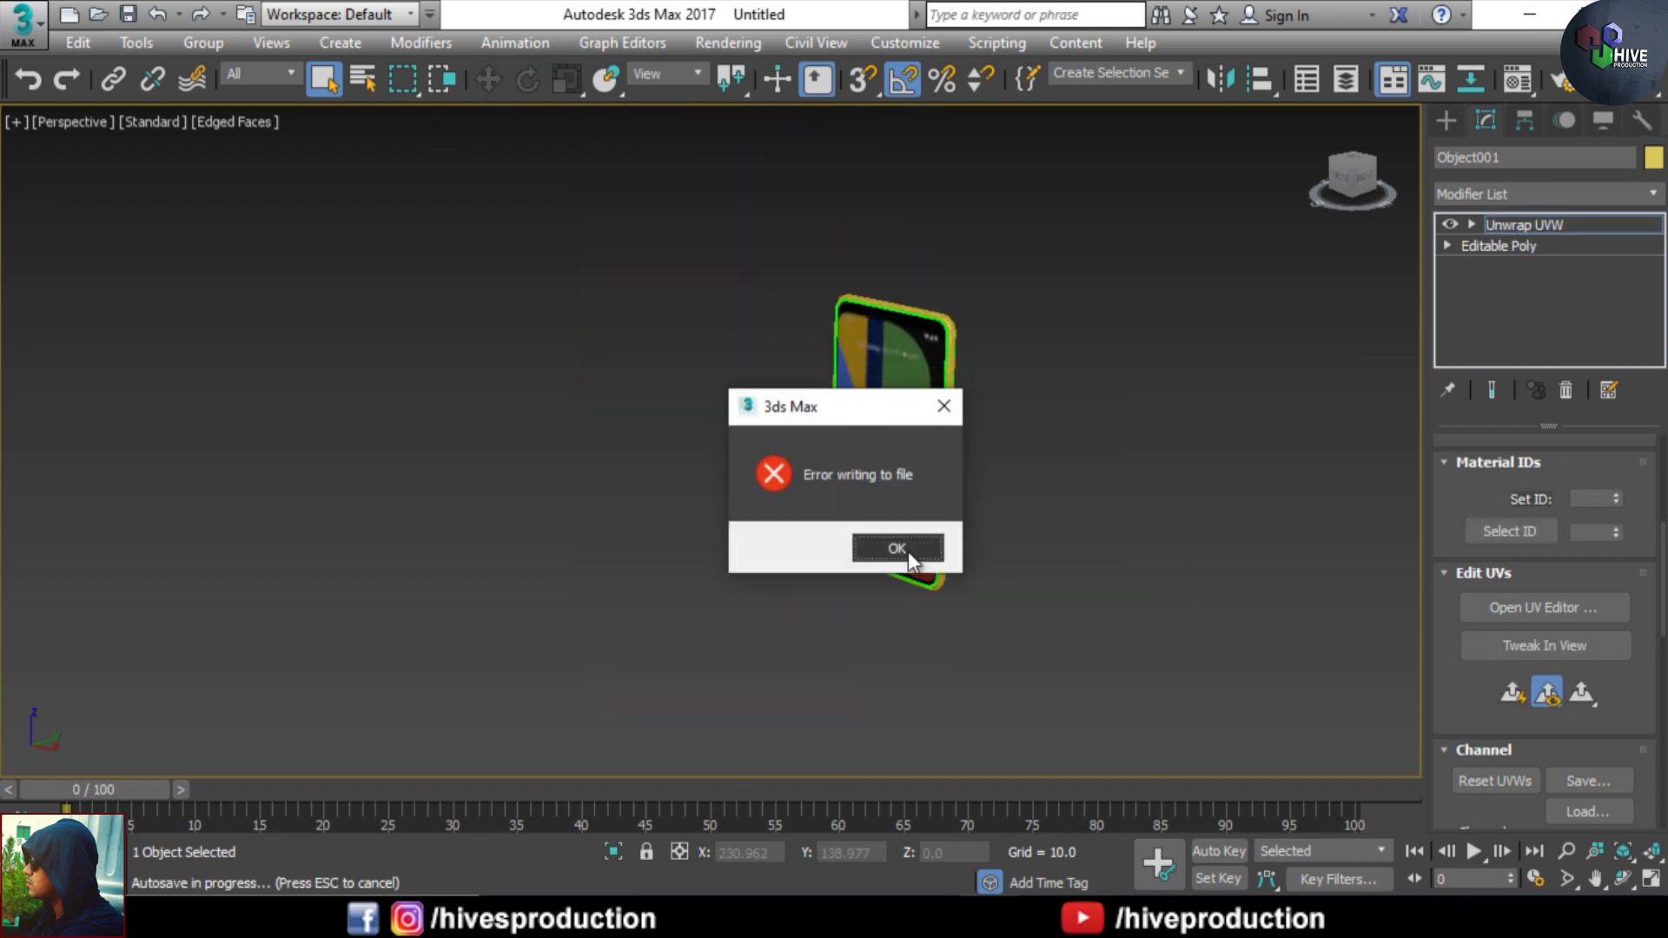
pyautogui.click(903, 547)
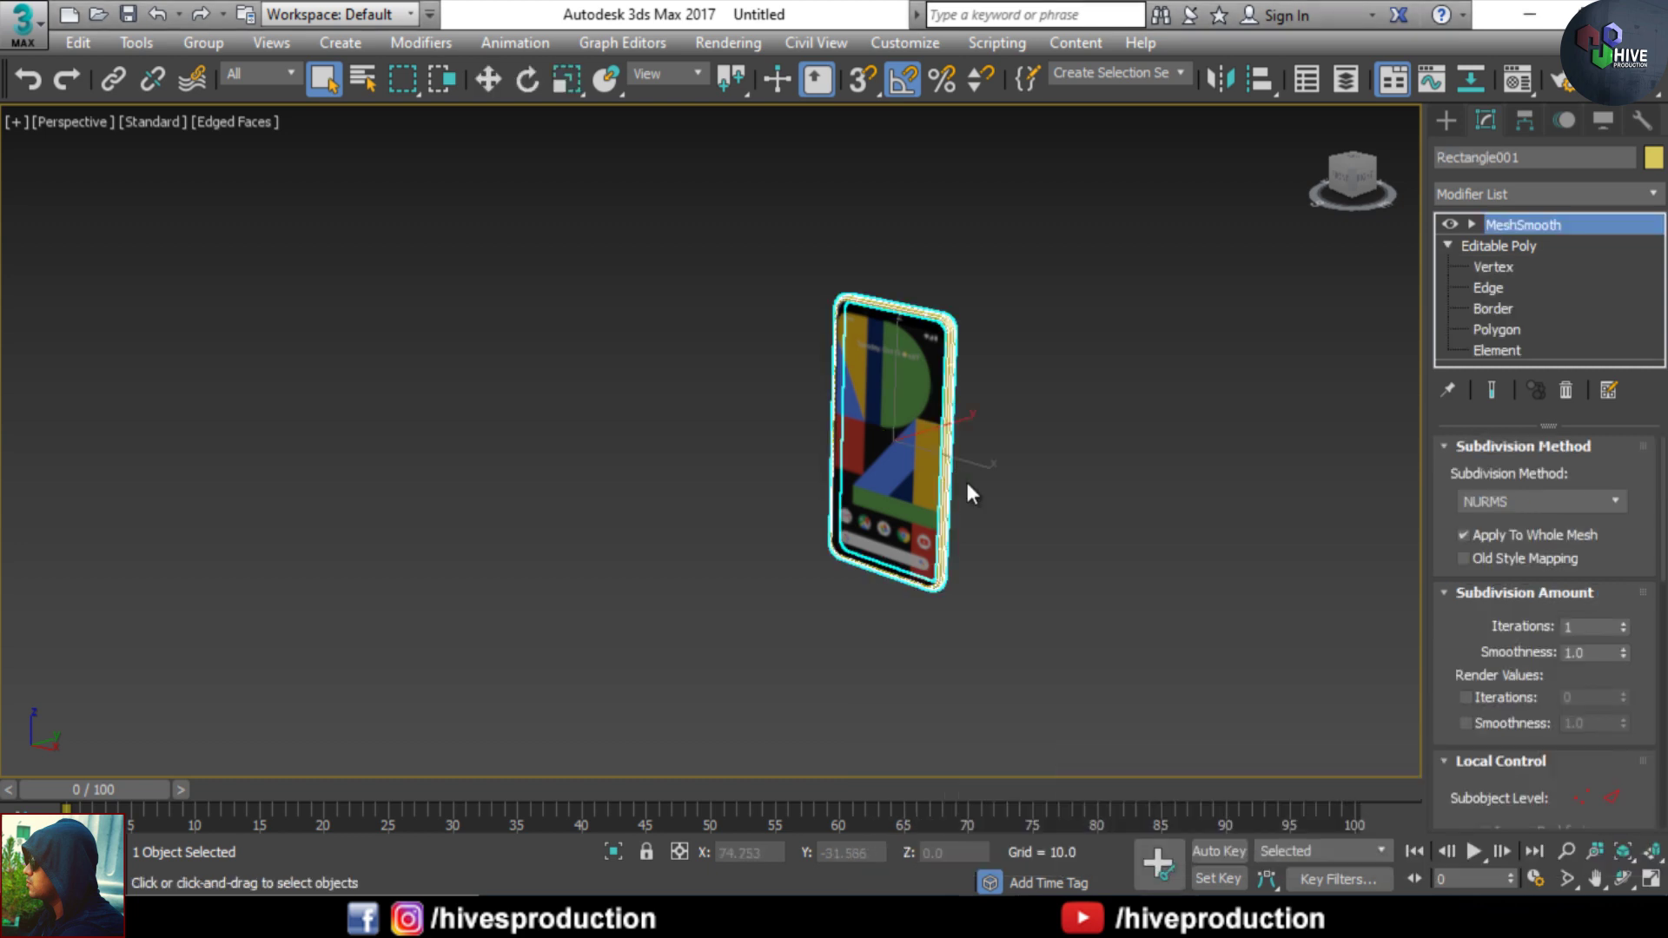
pyautogui.scroll(5, 903, 486)
pyautogui.keyDown('alt'); pyautogui.moveTo(889, 492); pyautogui.dragTo(926, 509, button='middle'); pyautogui.keyUp('alt')
pyautogui.press('m')
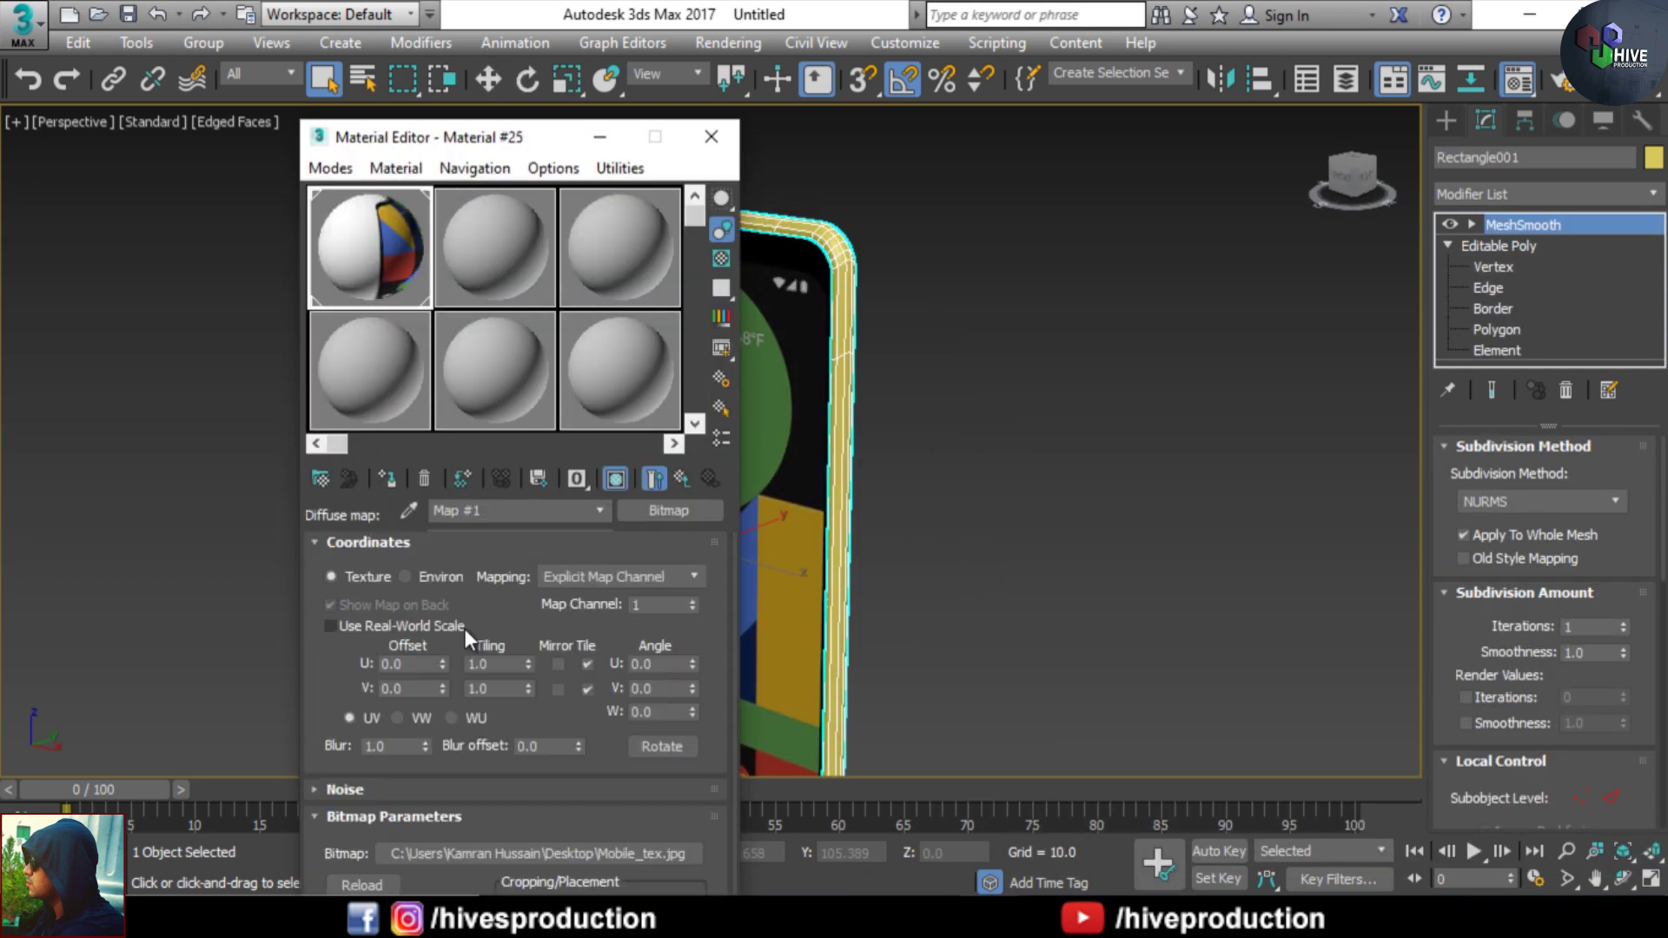
# - Set the textured material's reflection color to a grey of value 67 and its reflection glossiness to 0.95
pyautogui.moveTo(502, 143); pyautogui.dragTo(296, 24)
pyautogui.click(476, 360)
pyautogui.click(246, 501)
pyautogui.moveTo(726, 163); pyautogui.dragTo(726, 210)
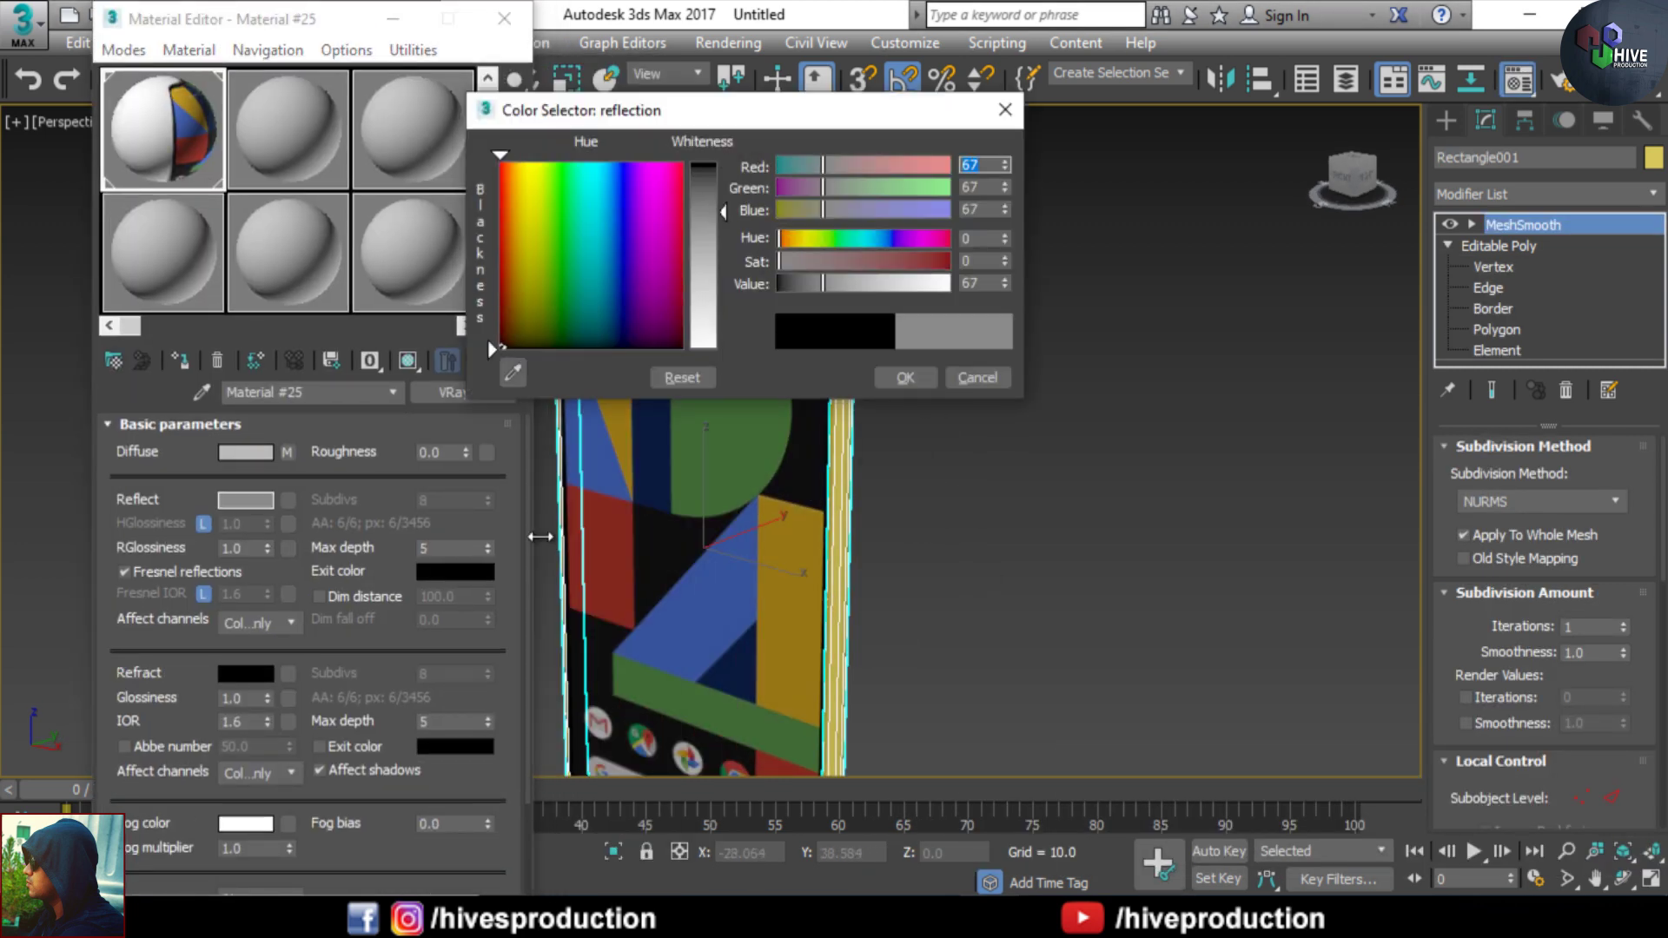
pyautogui.click(903, 376)
pyautogui.doubleClick(233, 548)
pyautogui.write('0.95')
# - Create a new V-Ray material in an empty material slot and assign it to the phone's outer frame
pyautogui.click(278, 160)
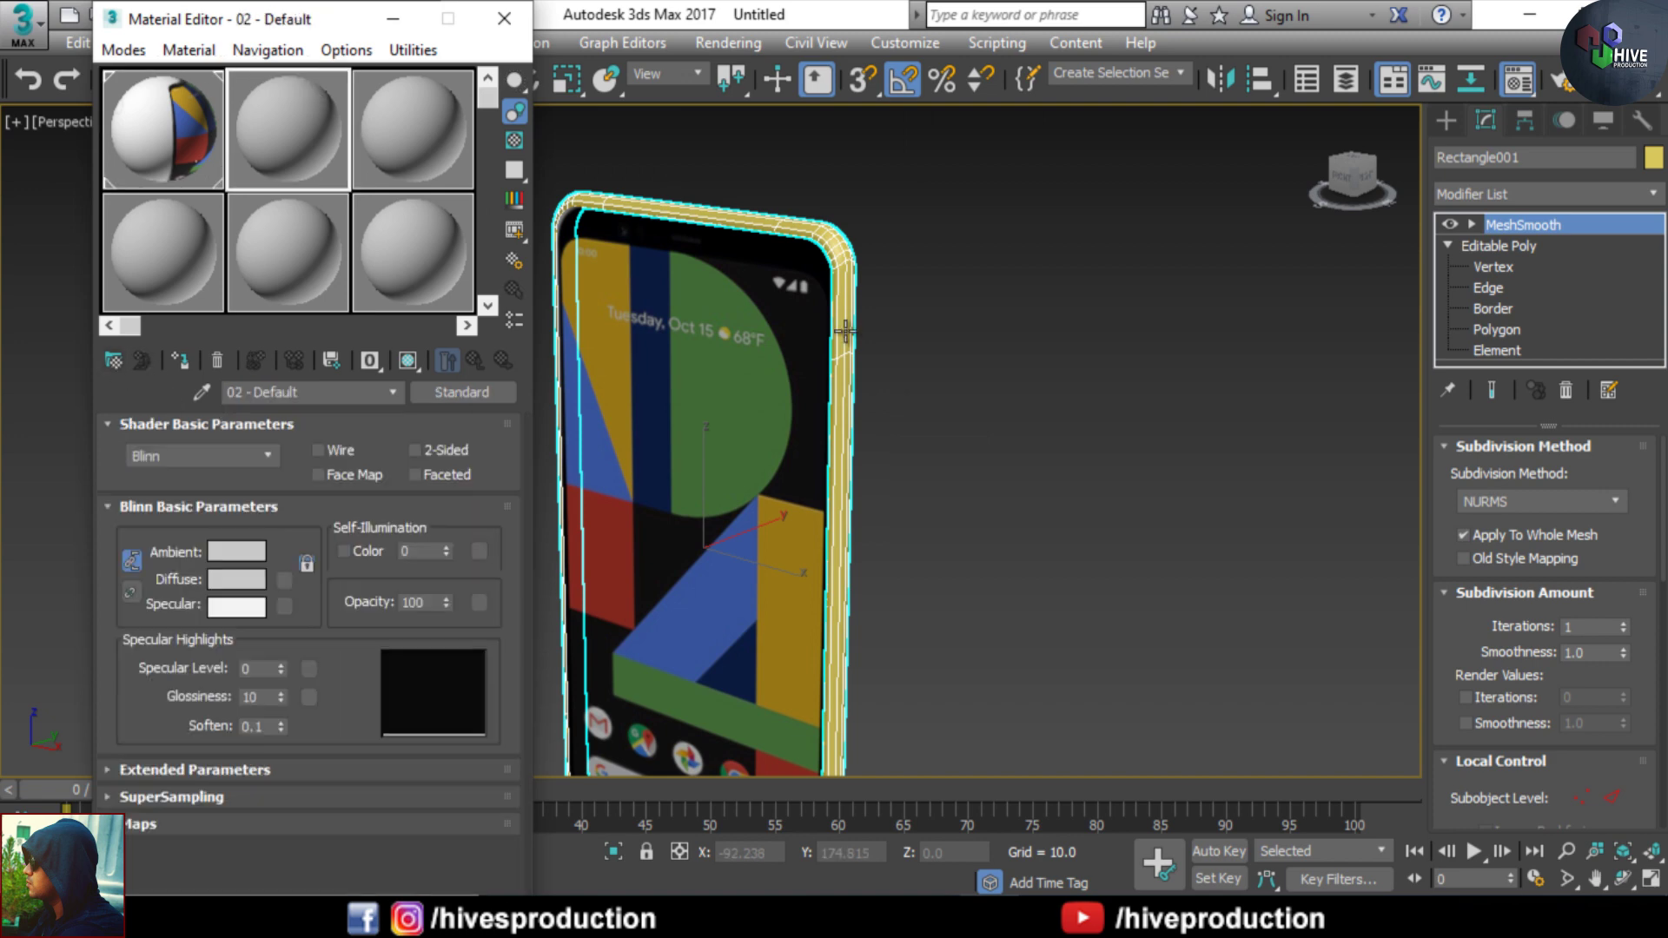
pyautogui.click(114, 360)
pyautogui.doubleClick(627, 732)
pyautogui.click(1098, 56)
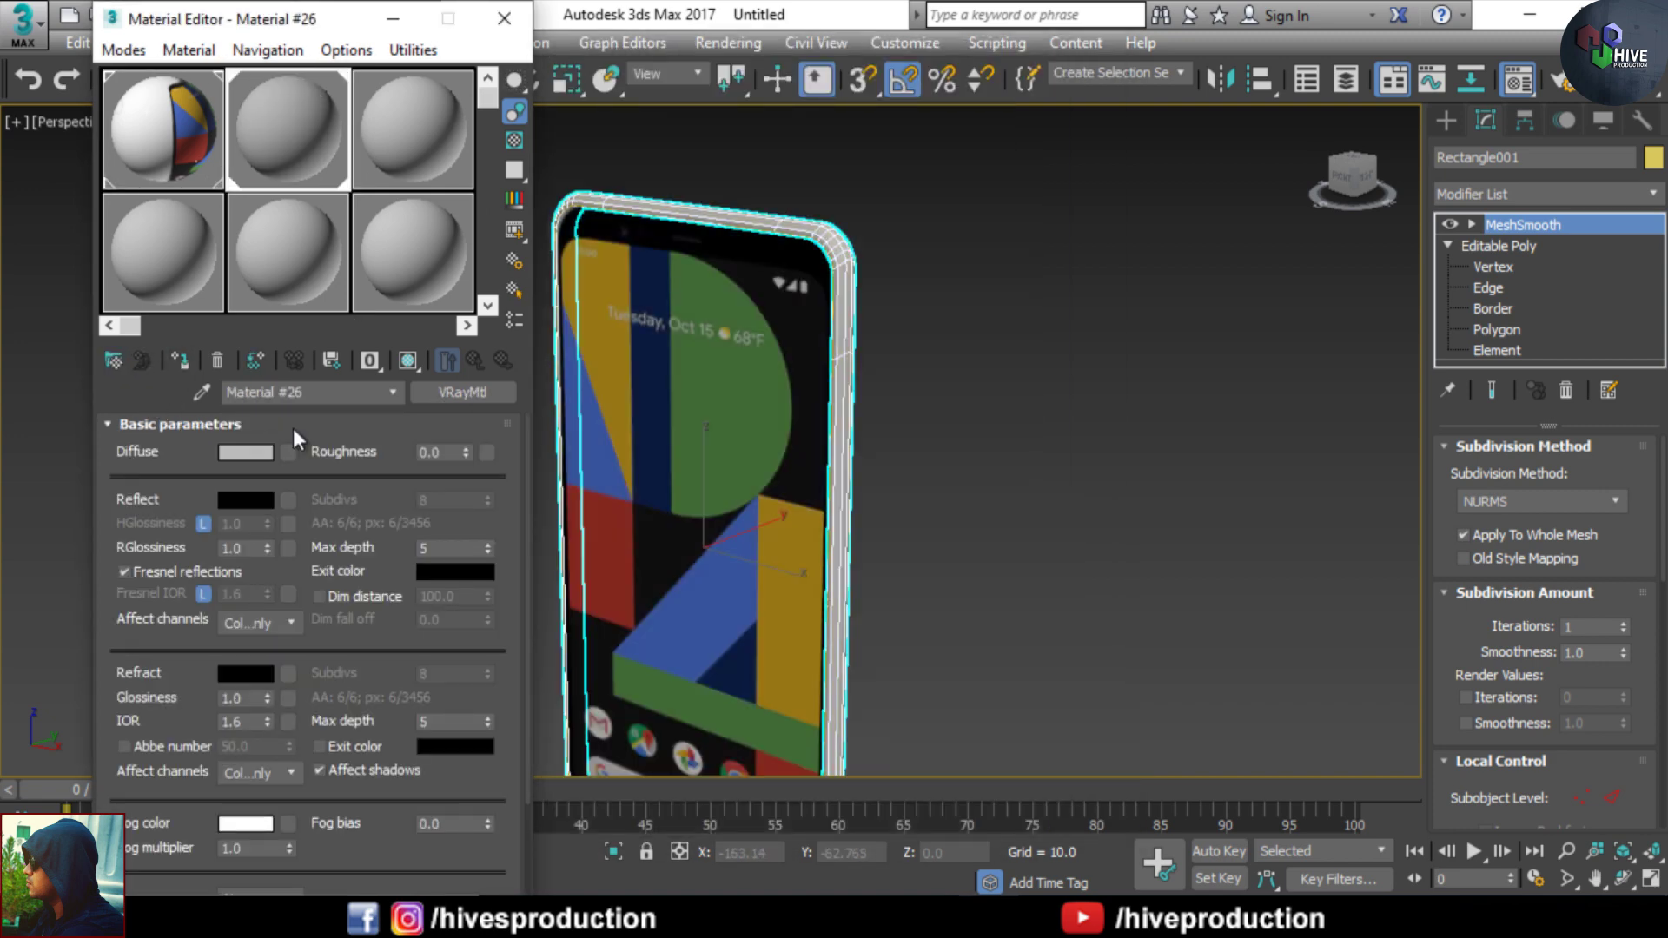
# - Set the frame material's diffuse color to a very dark grey and its reflection to a grey of value 112
pyautogui.click(246, 452)
pyautogui.moveTo(716, 189); pyautogui.dragTo(717, 237)
pyautogui.click(905, 377)
pyautogui.click(246, 499)
pyautogui.click(905, 377)
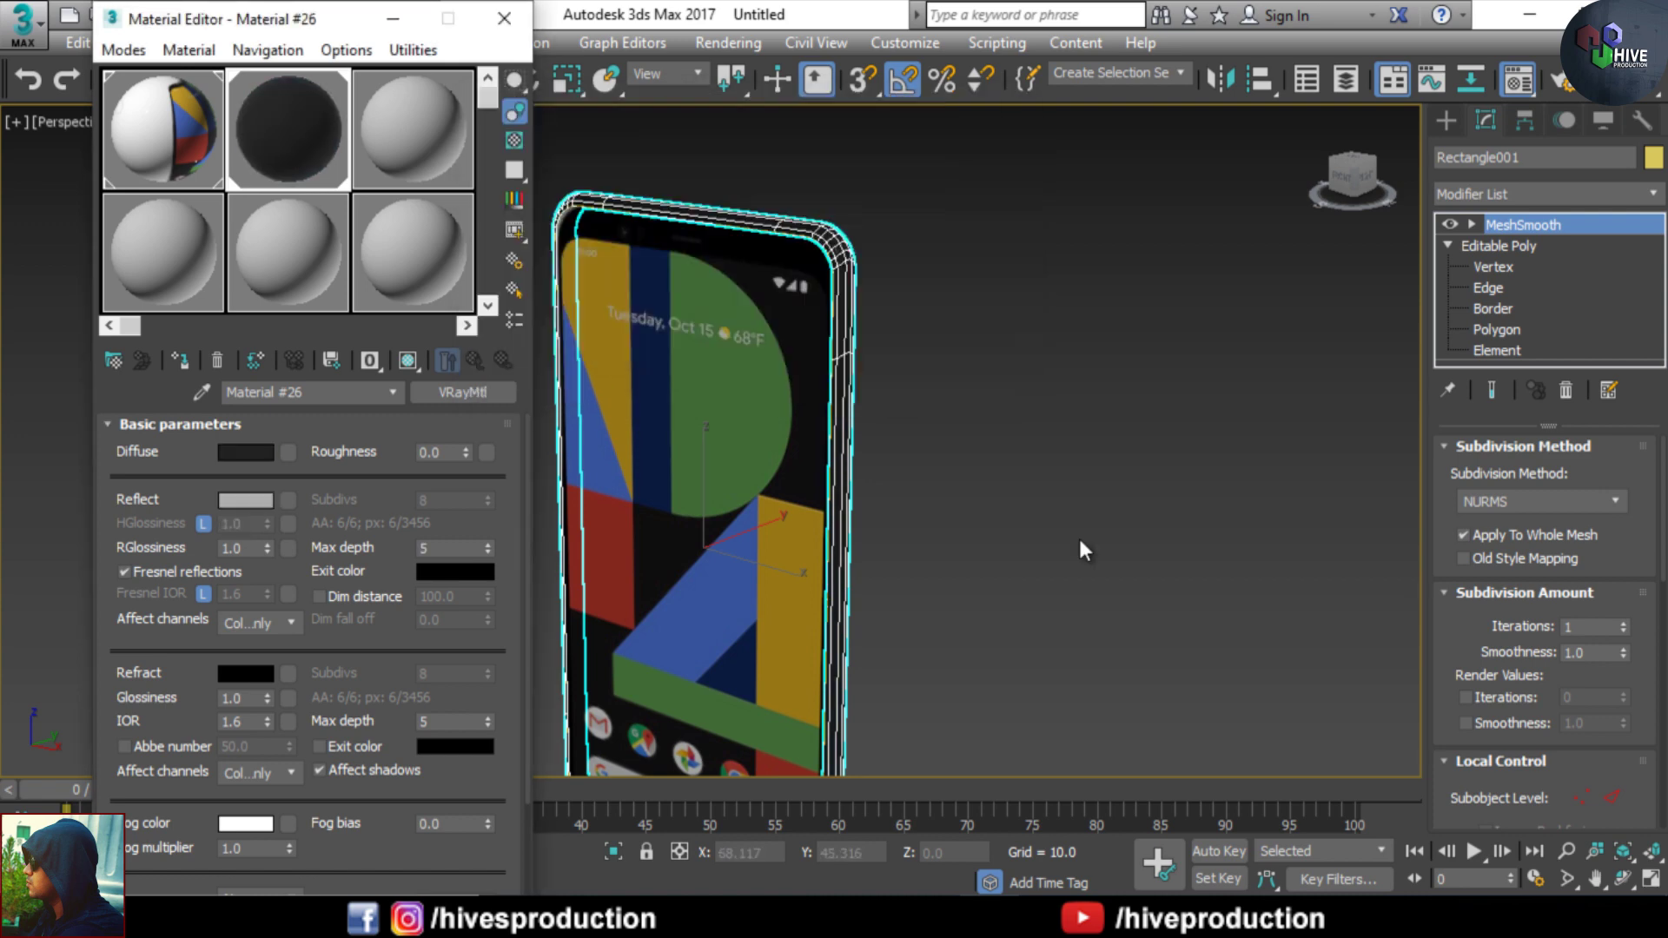
# - Assign the dark frame material to the camera housing on the back of the phone
pyautogui.click(1077, 535)
pyautogui.keyDown('alt'); pyautogui.moveTo(1077, 535); pyautogui.dragTo(785, 434, button='middle'); pyautogui.keyUp('alt')
pyautogui.scroll(4, 784, 434)
pyautogui.click(699, 386)
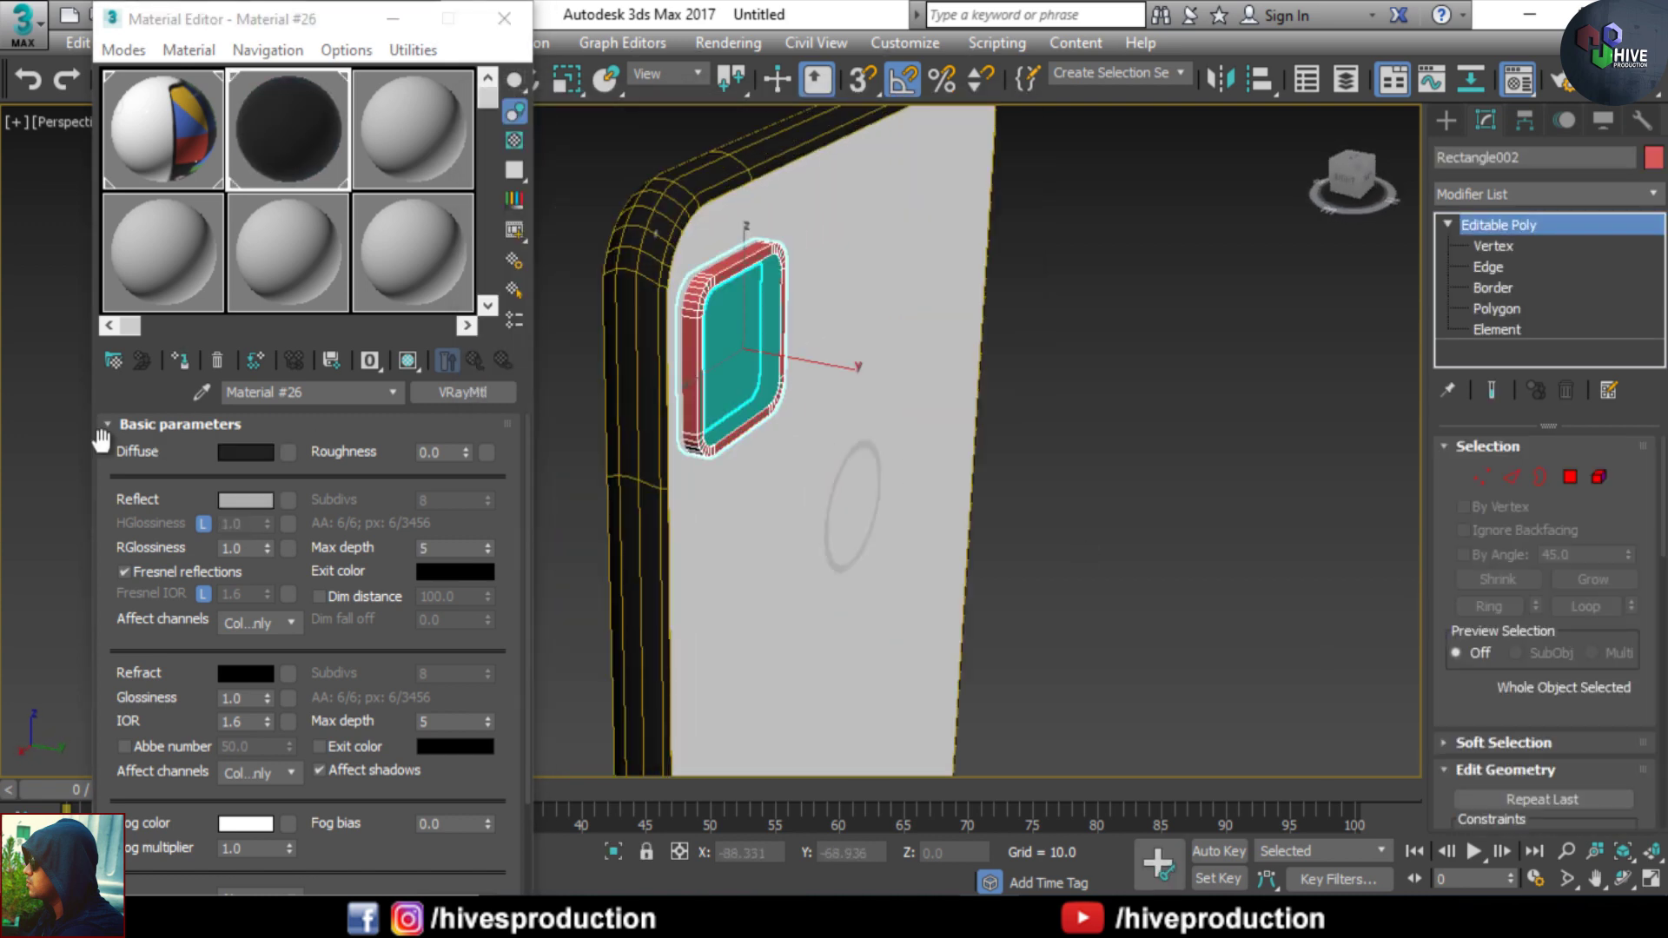
pyautogui.click(180, 360)
# - Hide the flat cover plate inside the camera housing to expose the parts behind it
pyautogui.click(733, 361)
pyautogui.keyDown('alt'); pyautogui.moveTo(733, 361); pyautogui.dragTo(732, 293, button='middle'); pyautogui.keyUp('alt')
pyautogui.rightClick(732, 293)
pyautogui.rightClick(732, 292)
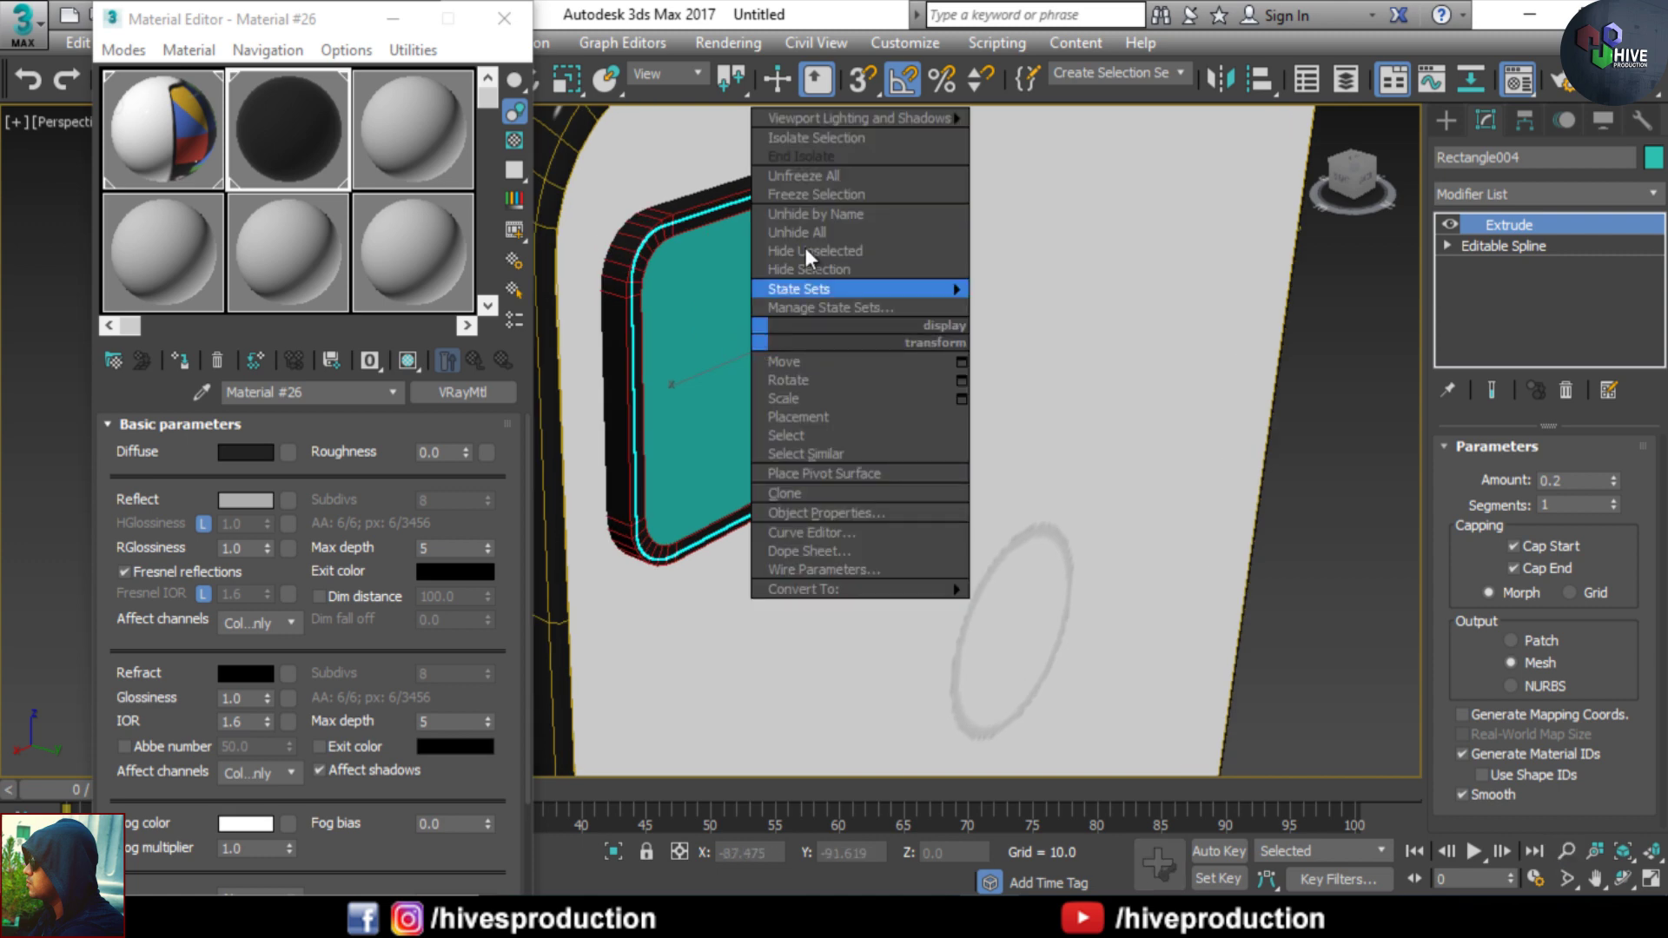
pyautogui.click(807, 233)
pyautogui.click(180, 357)
# - Apply a copy of the dark material named flash to the upper camera sphere and set its diffuse color to near white
pyautogui.click(680, 295)
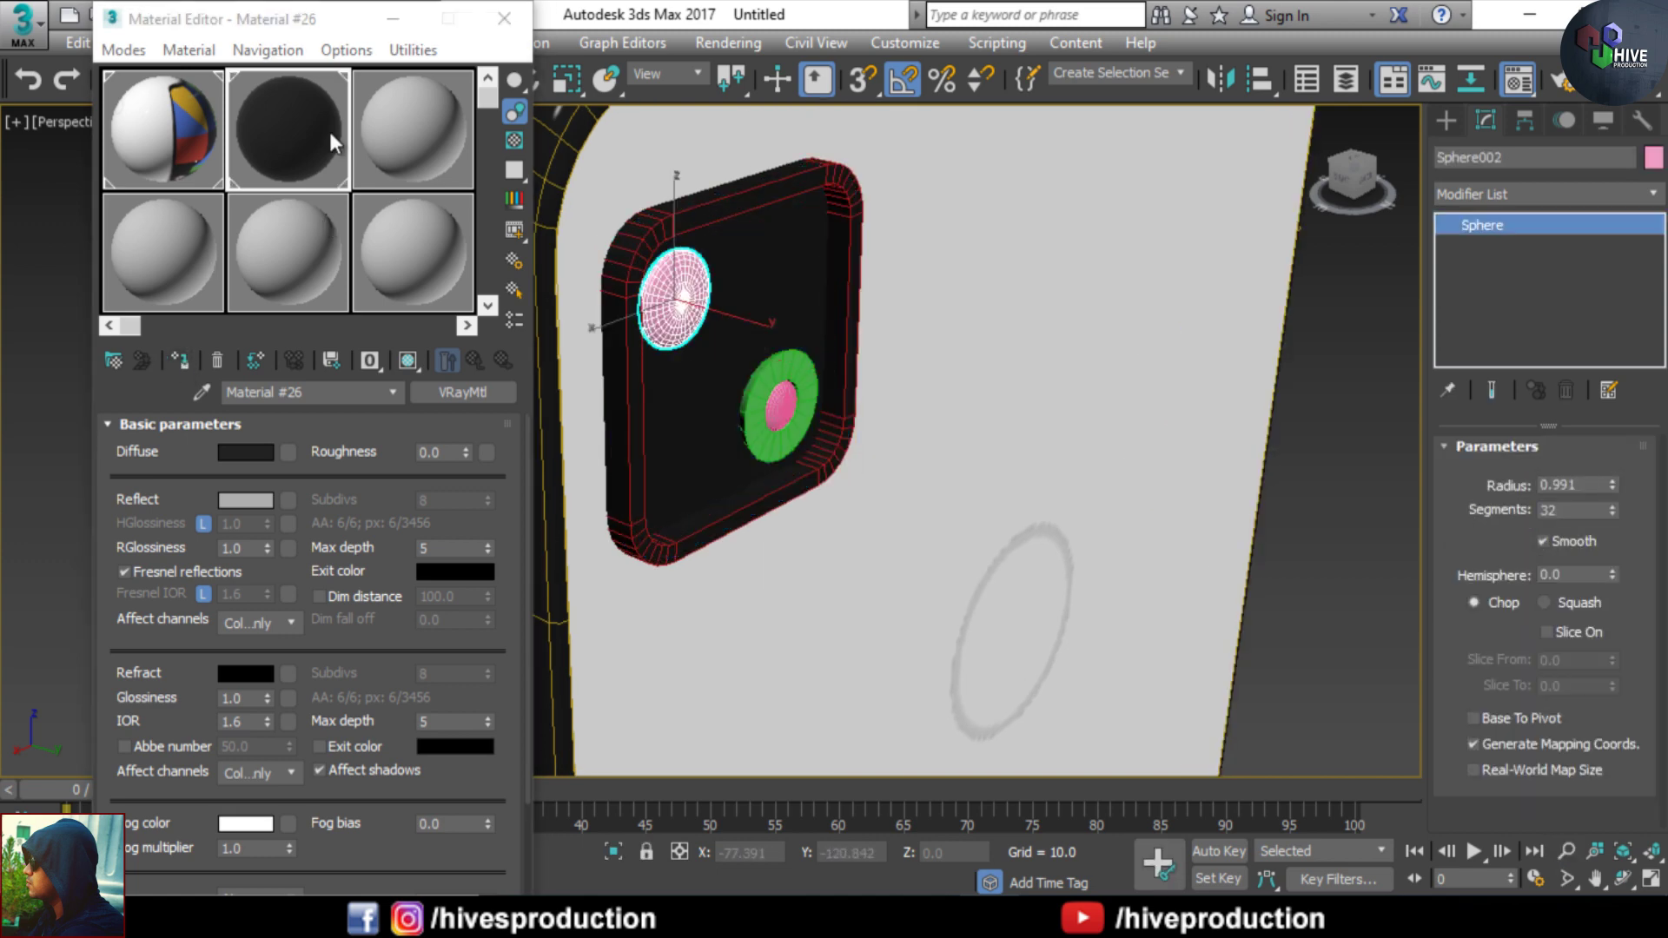
pyautogui.click(382, 134)
pyautogui.click(182, 358)
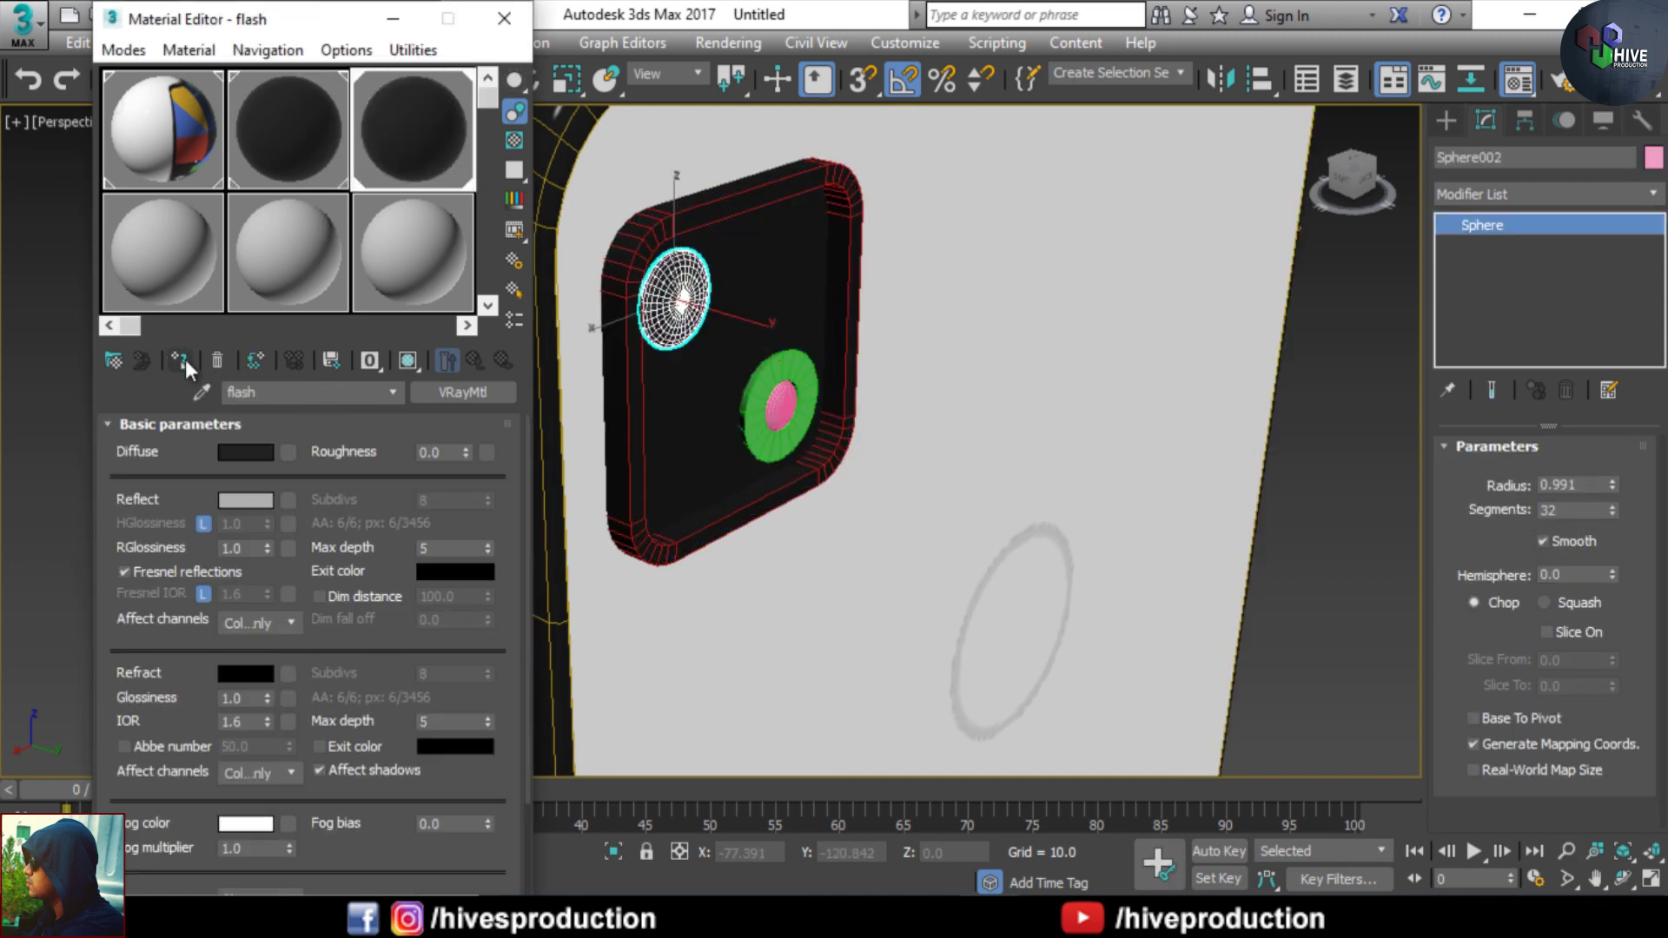
pyautogui.click(246, 452)
pyautogui.moveTo(712, 177); pyautogui.dragTo(741, 343)
pyautogui.click(905, 377)
# - Assign the dark frame material to the ring around the lower camera lens
pyautogui.click(801, 439)
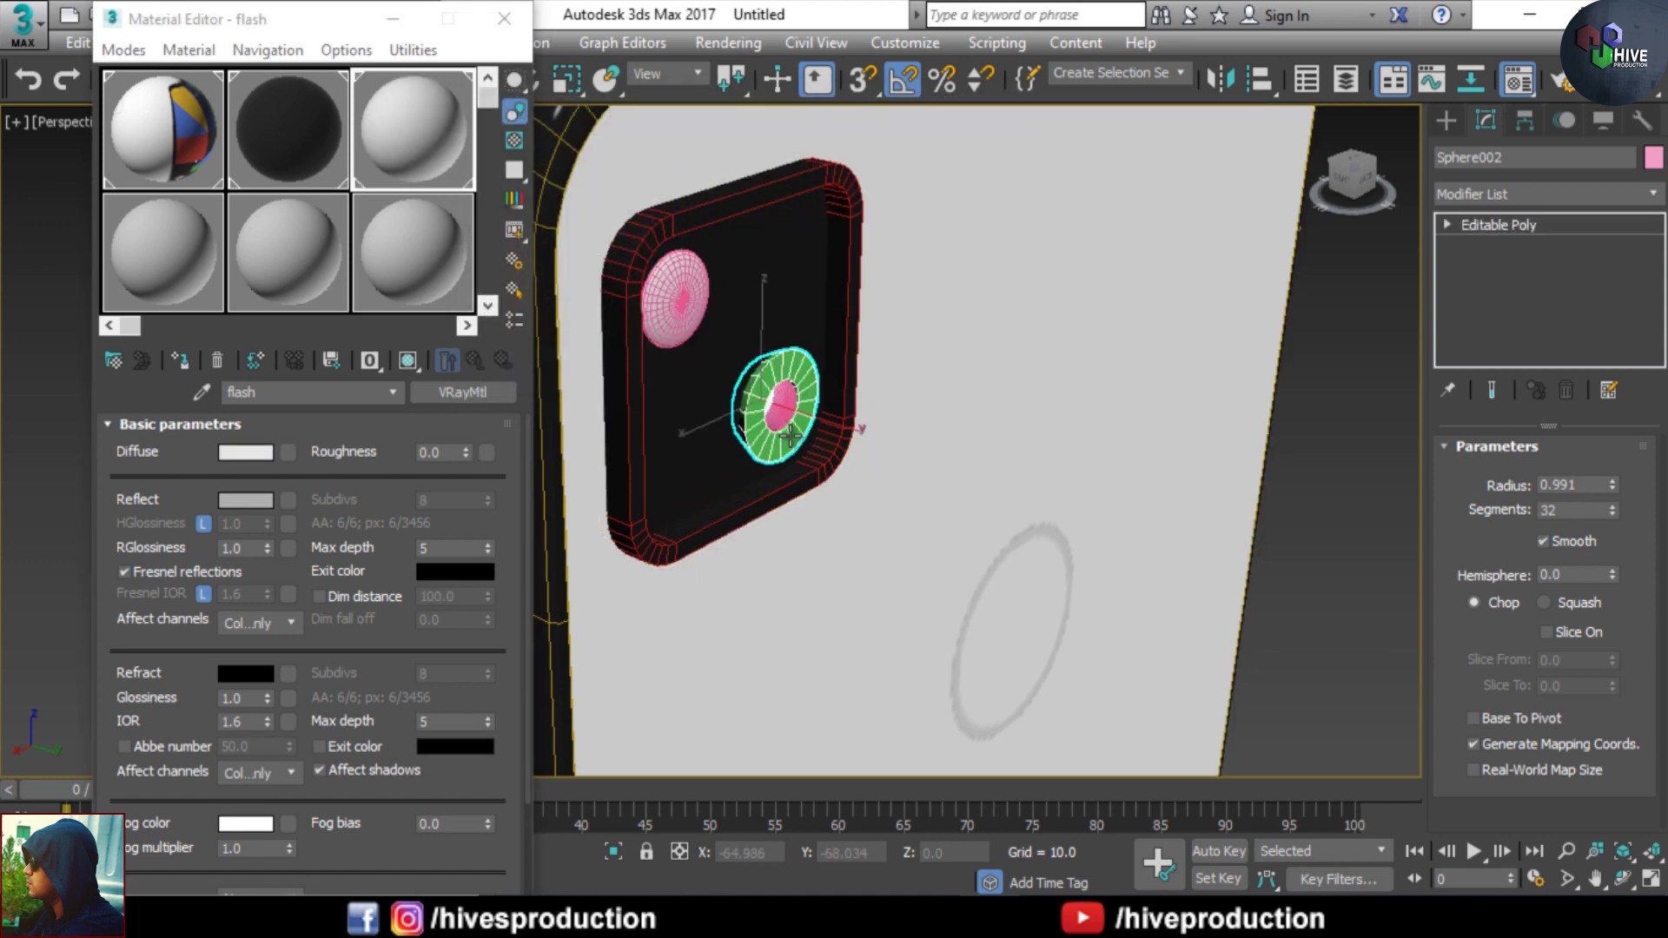
pyautogui.click(286, 144)
pyautogui.click(176, 358)
# - Assign a copy of the dark material named lens to the small sphere inside the lens ring
pyautogui.click(779, 403)
pyautogui.click(179, 235)
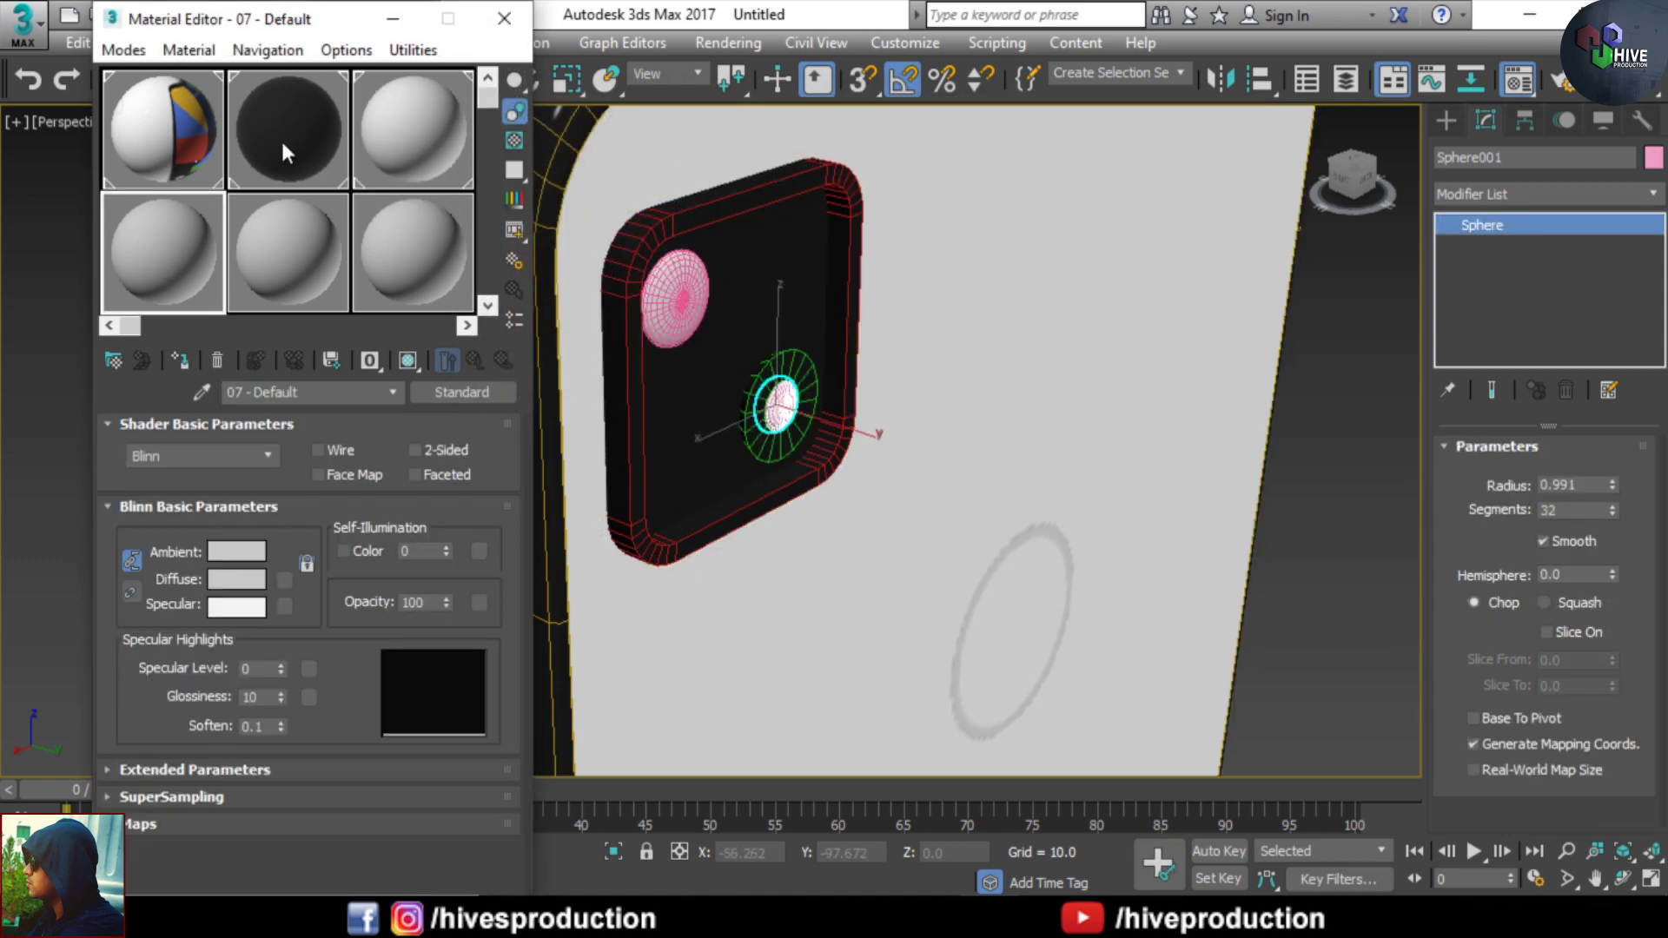
pyautogui.moveTo(280, 141); pyautogui.dragTo(178, 239)
pyautogui.moveTo(321, 397); pyautogui.dragTo(182, 379)
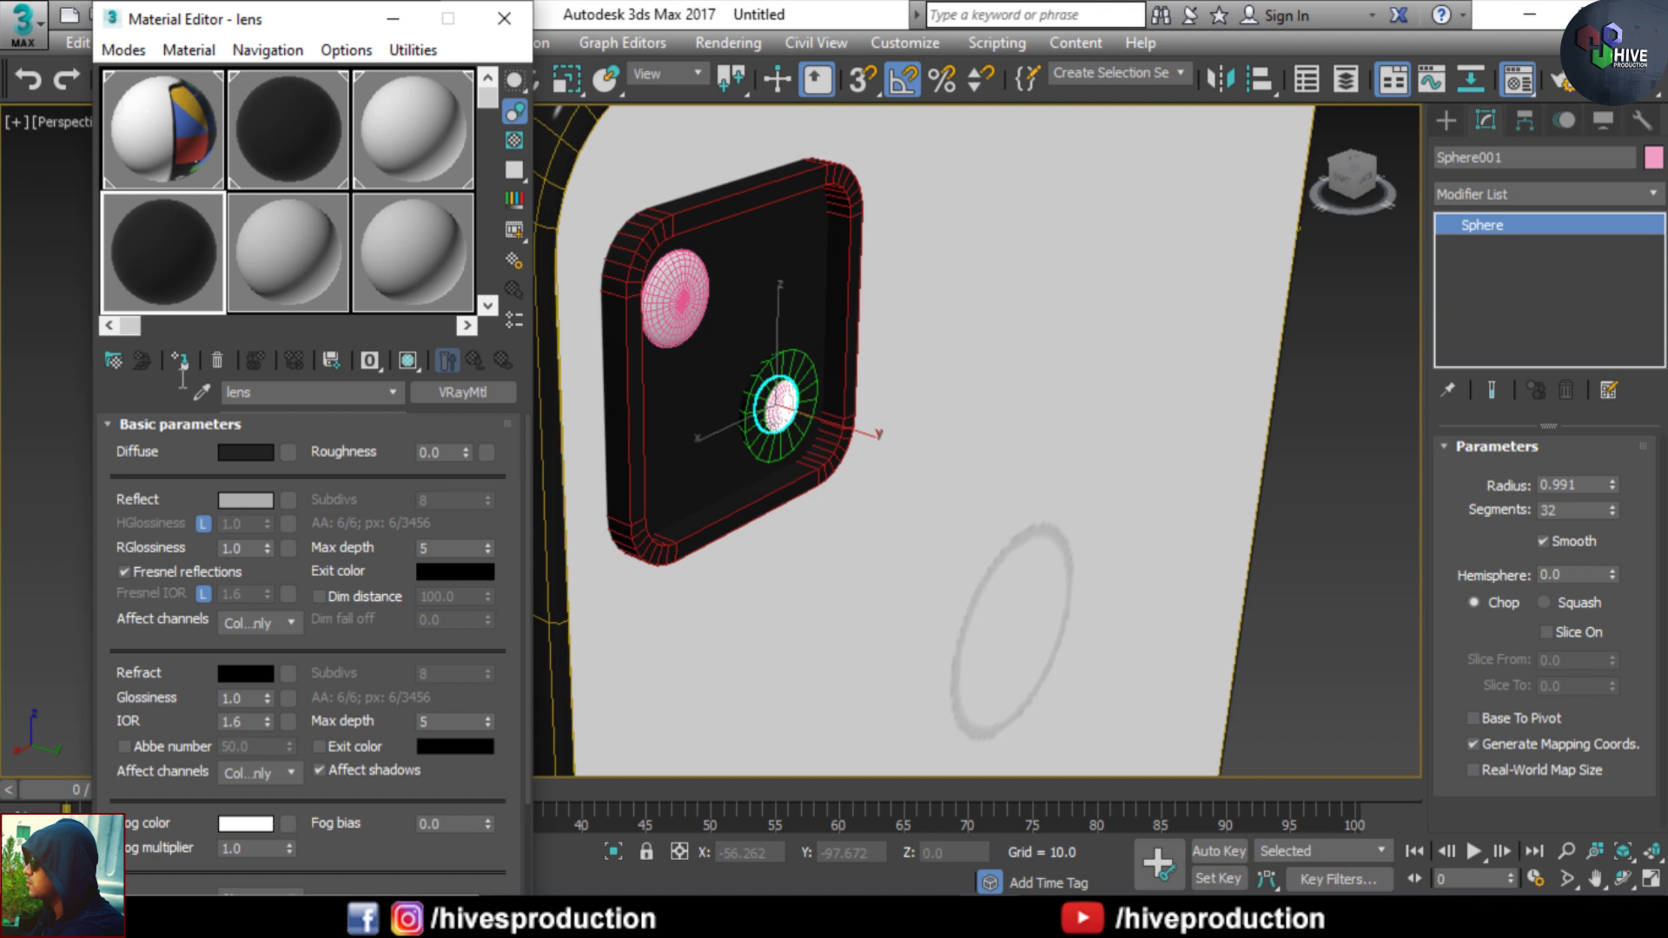
# - Set the lens material's diffuse color to black and turn off its Fresnel reflections
pyautogui.click(248, 452)
pyautogui.moveTo(724, 190); pyautogui.dragTo(732, 172)
pyautogui.click(905, 377)
pyautogui.click(249, 504)
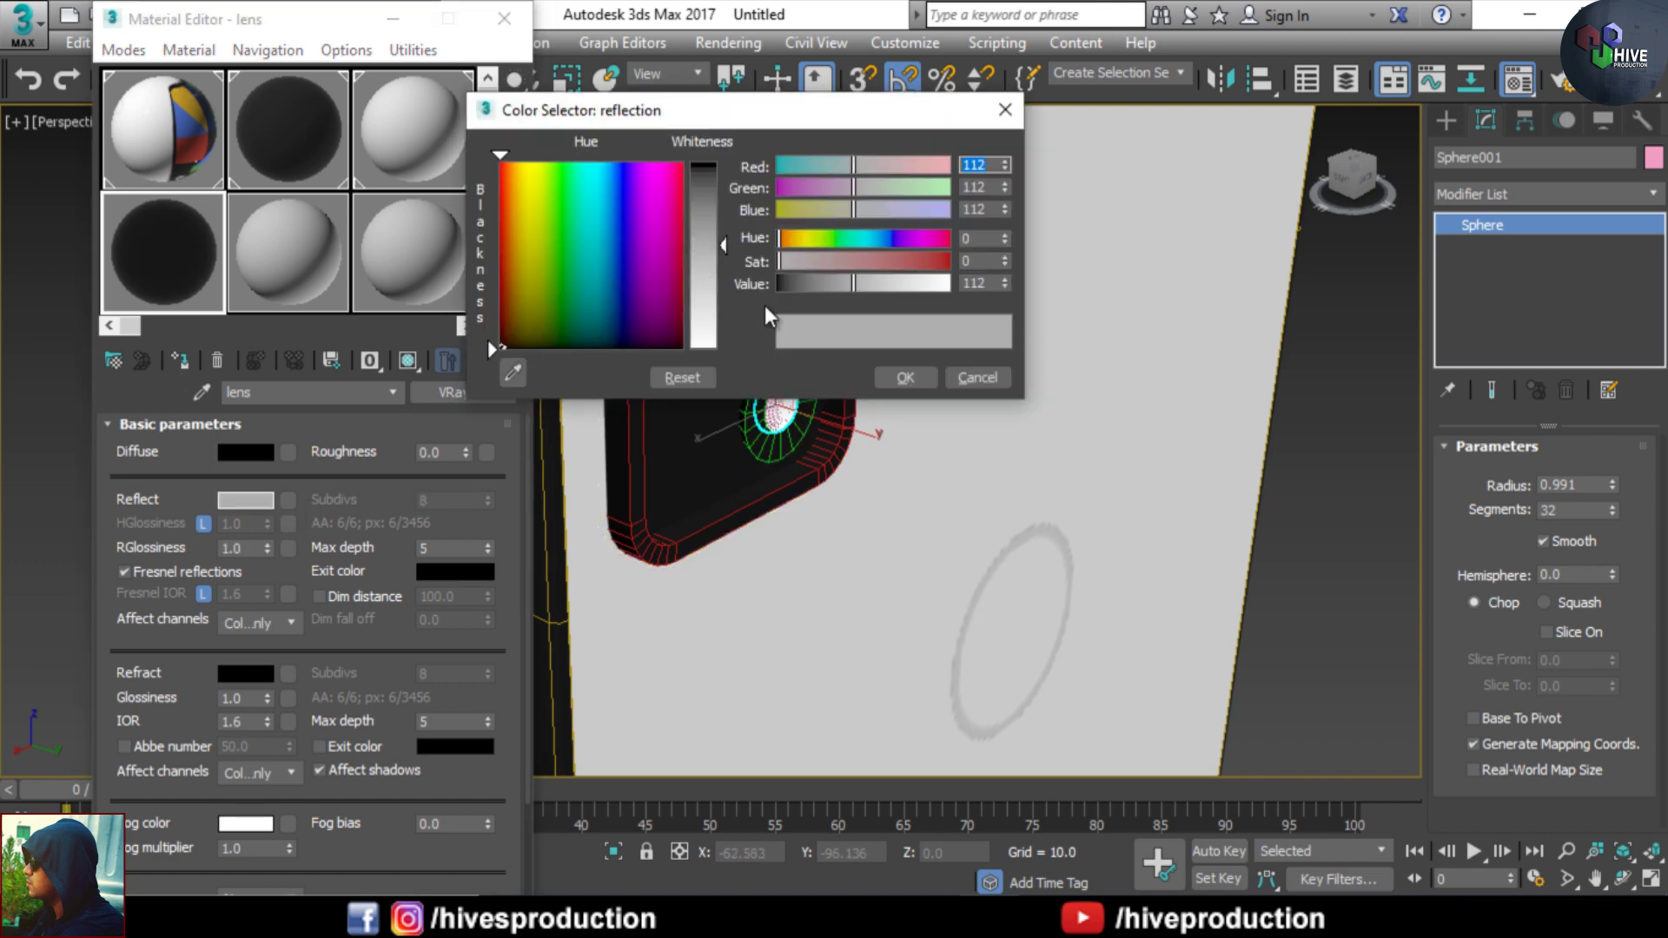
pyautogui.click(905, 377)
pyautogui.click(160, 575)
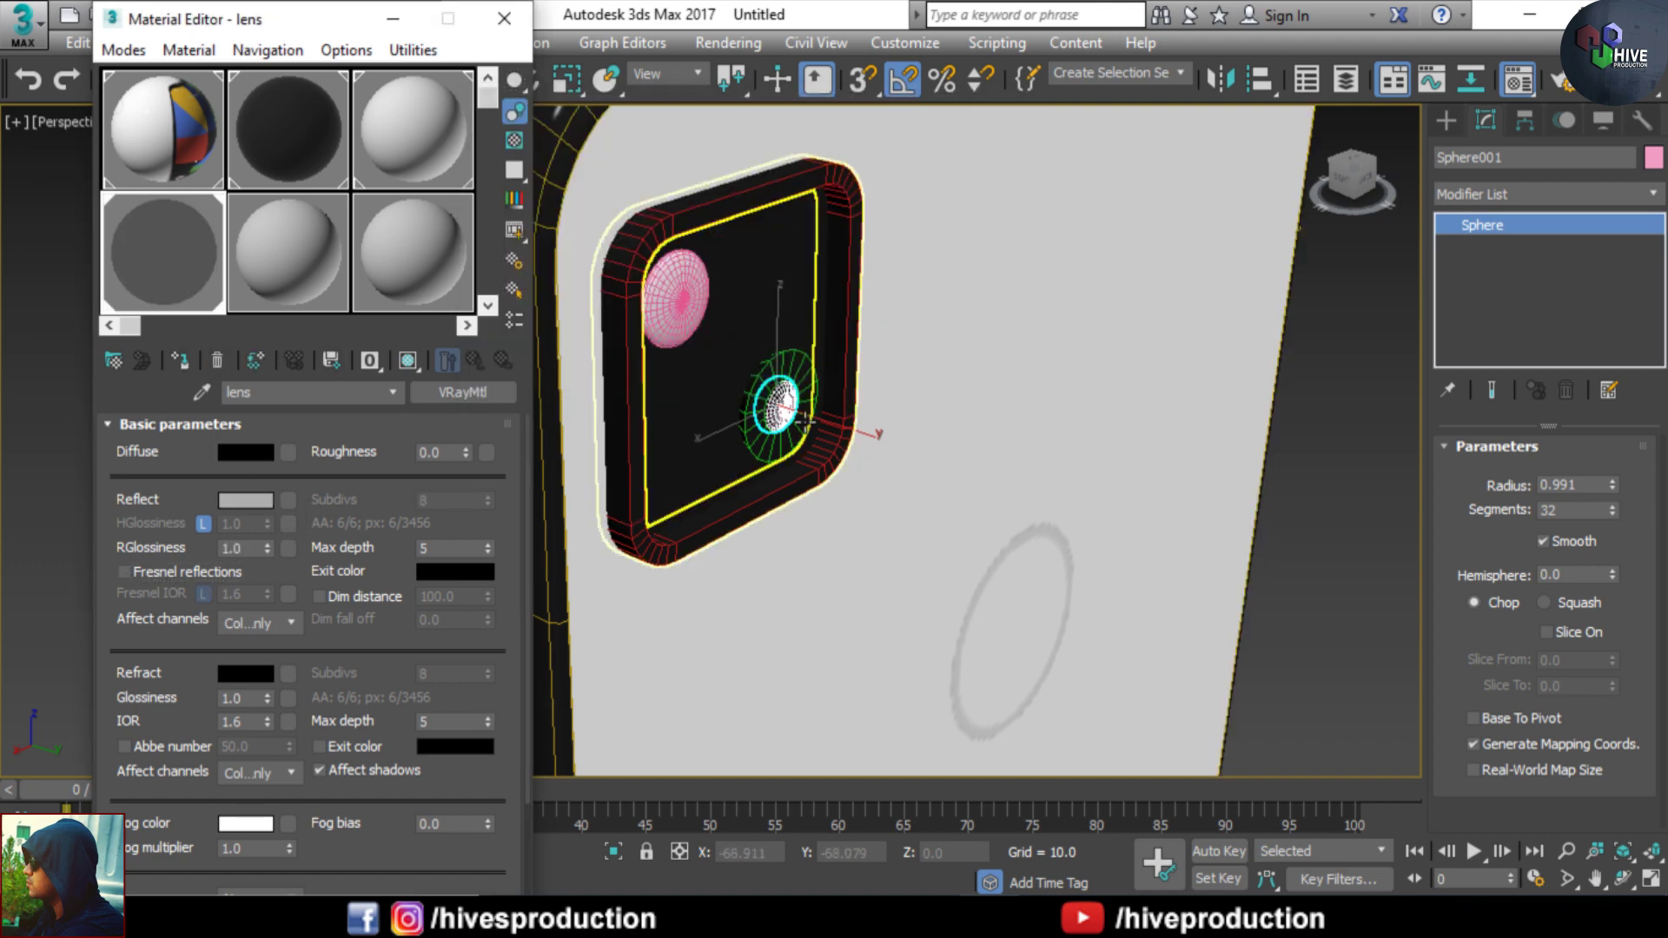
# - Unhide the camera cover plate and select it
pyautogui.rightClick(807, 409)
pyautogui.click(812, 298)
pyautogui.click(767, 276)
pyautogui.rightClick(770, 269)
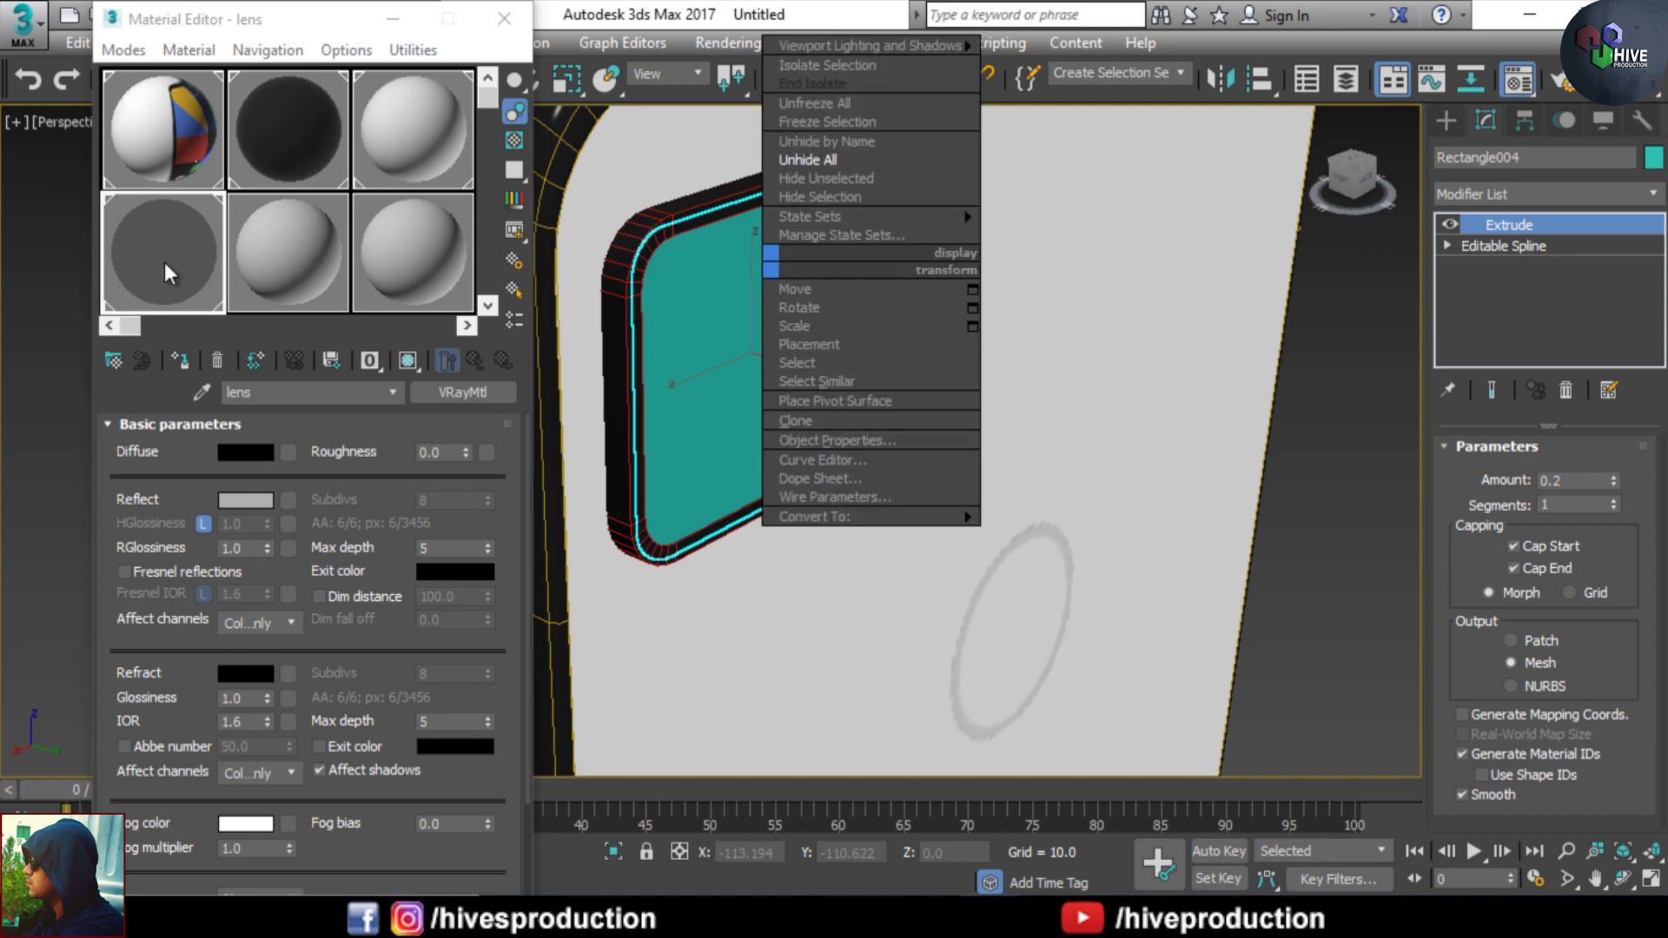
# - Copy the lens material to a free slot and rename the copy glass
pyautogui.click(165, 264)
pyautogui.moveTo(201, 301); pyautogui.dragTo(287, 276)
pyautogui.moveTo(309, 396); pyautogui.dragTo(206, 391)
pyautogui.write('glass')
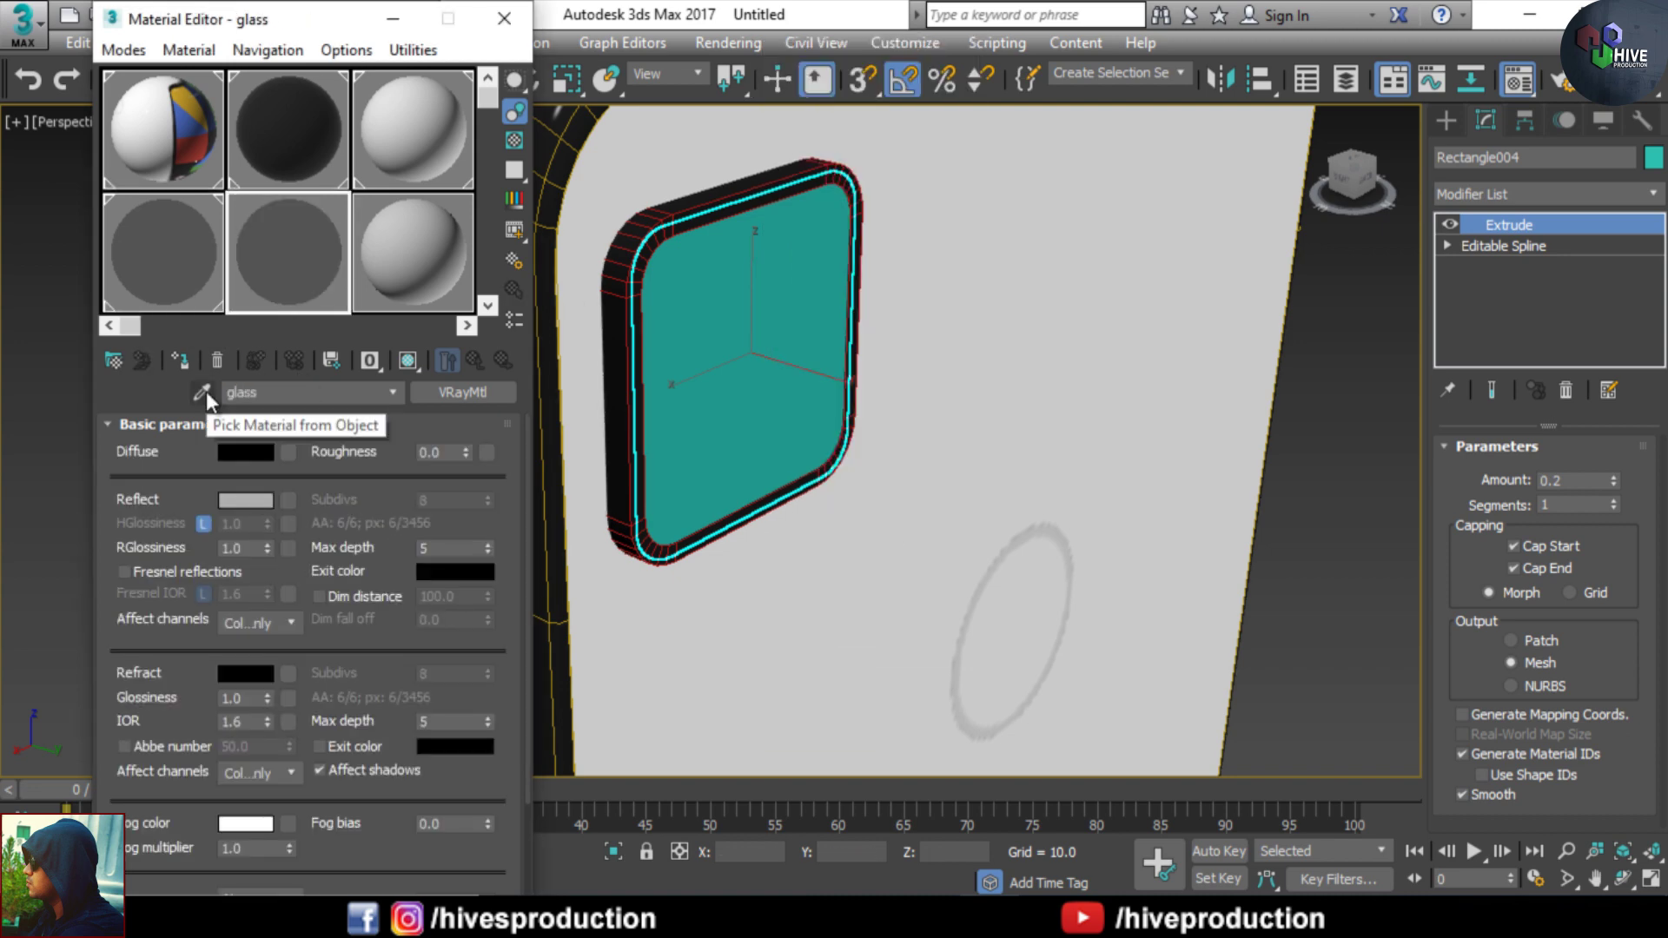
# - Darken the glass material's reflection grey and set its refraction color to a grey of value 200
pyautogui.click(262, 502)
pyautogui.click(711, 194)
pyautogui.click(893, 379)
pyautogui.click(248, 674)
pyautogui.click(711, 309)
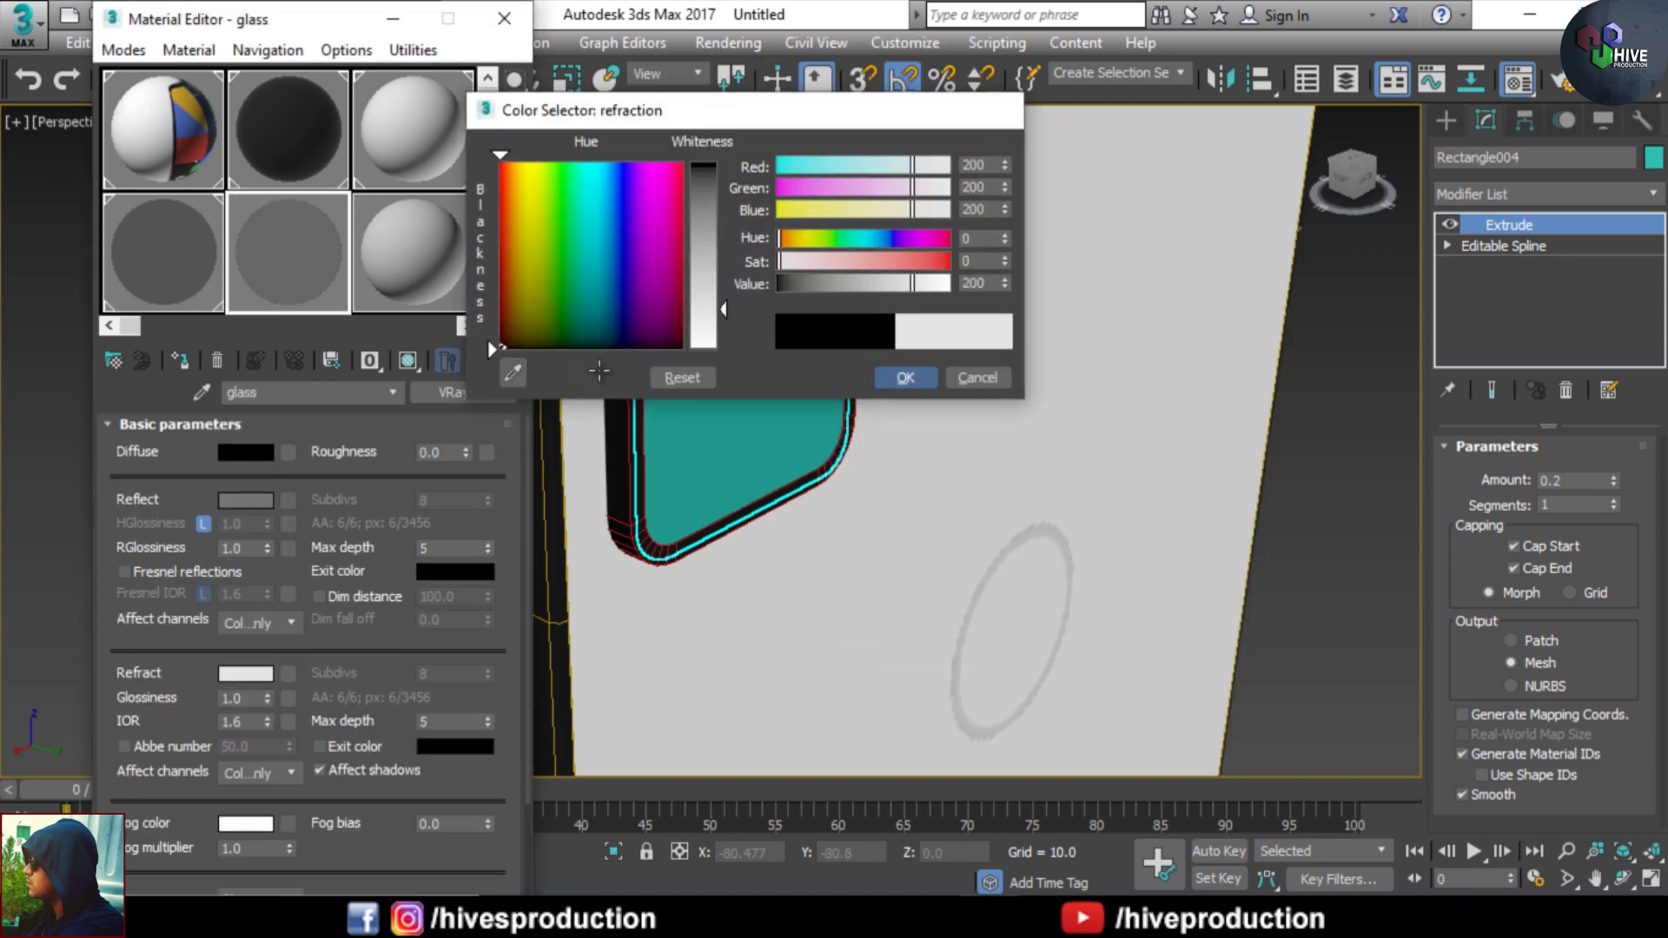
pyautogui.click(901, 377)
# - Set the camera cover's rendering visibility to 0.5 and the glass material's refraction to a grey of value 114
pyautogui.rightClick(778, 283)
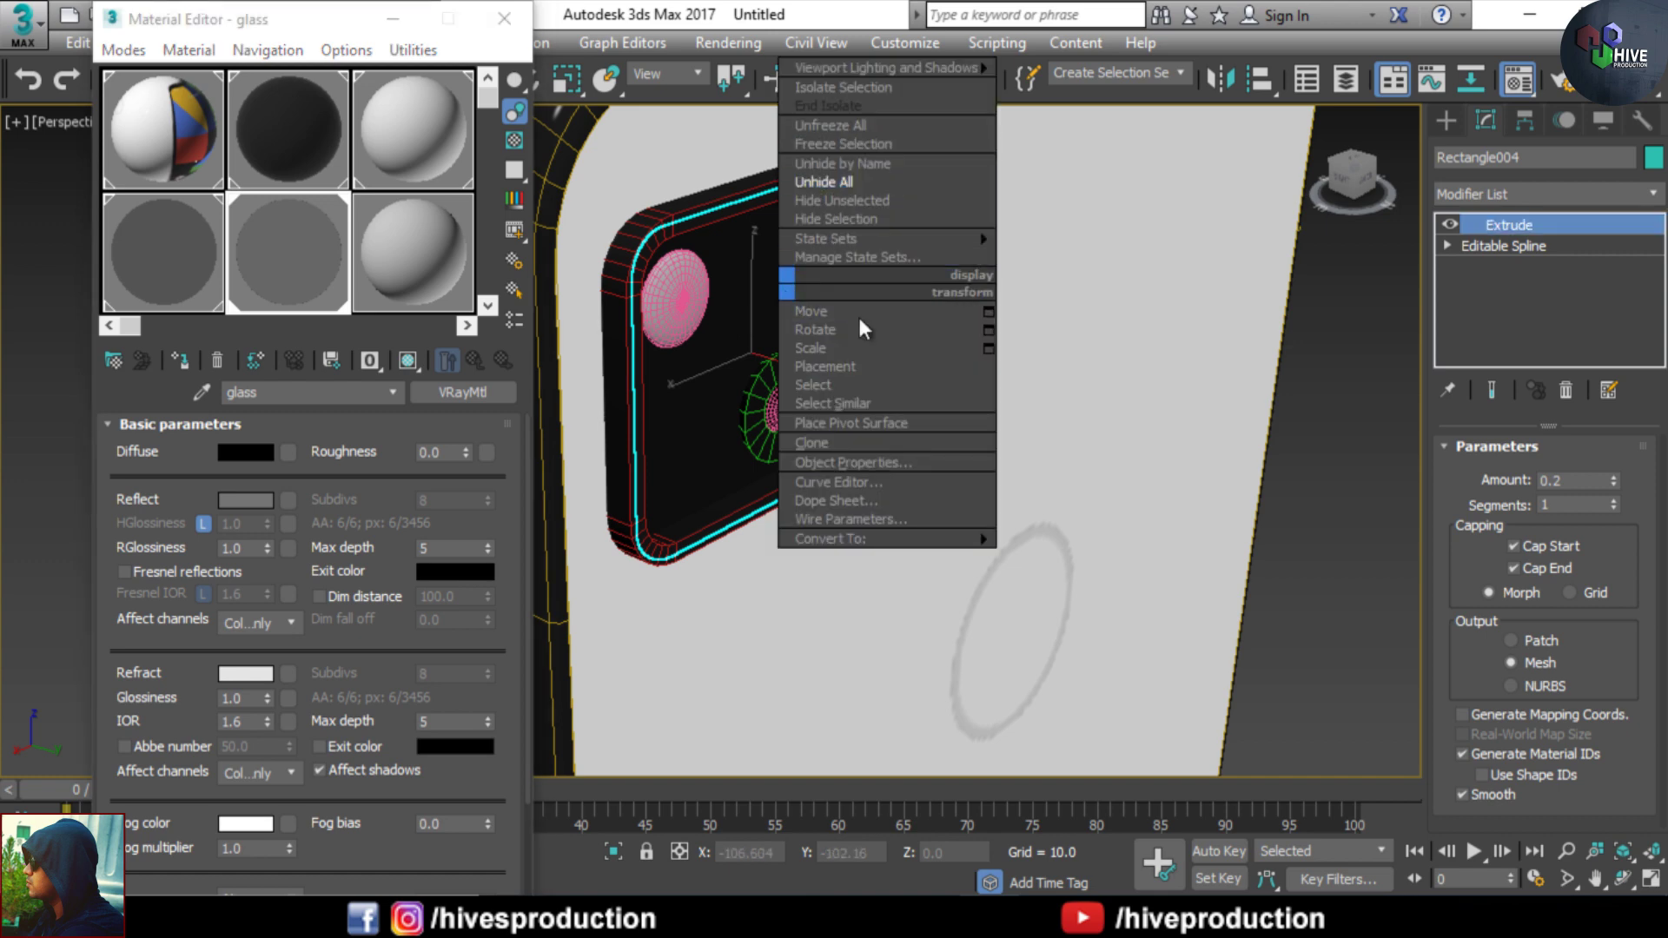
pyautogui.click(878, 462)
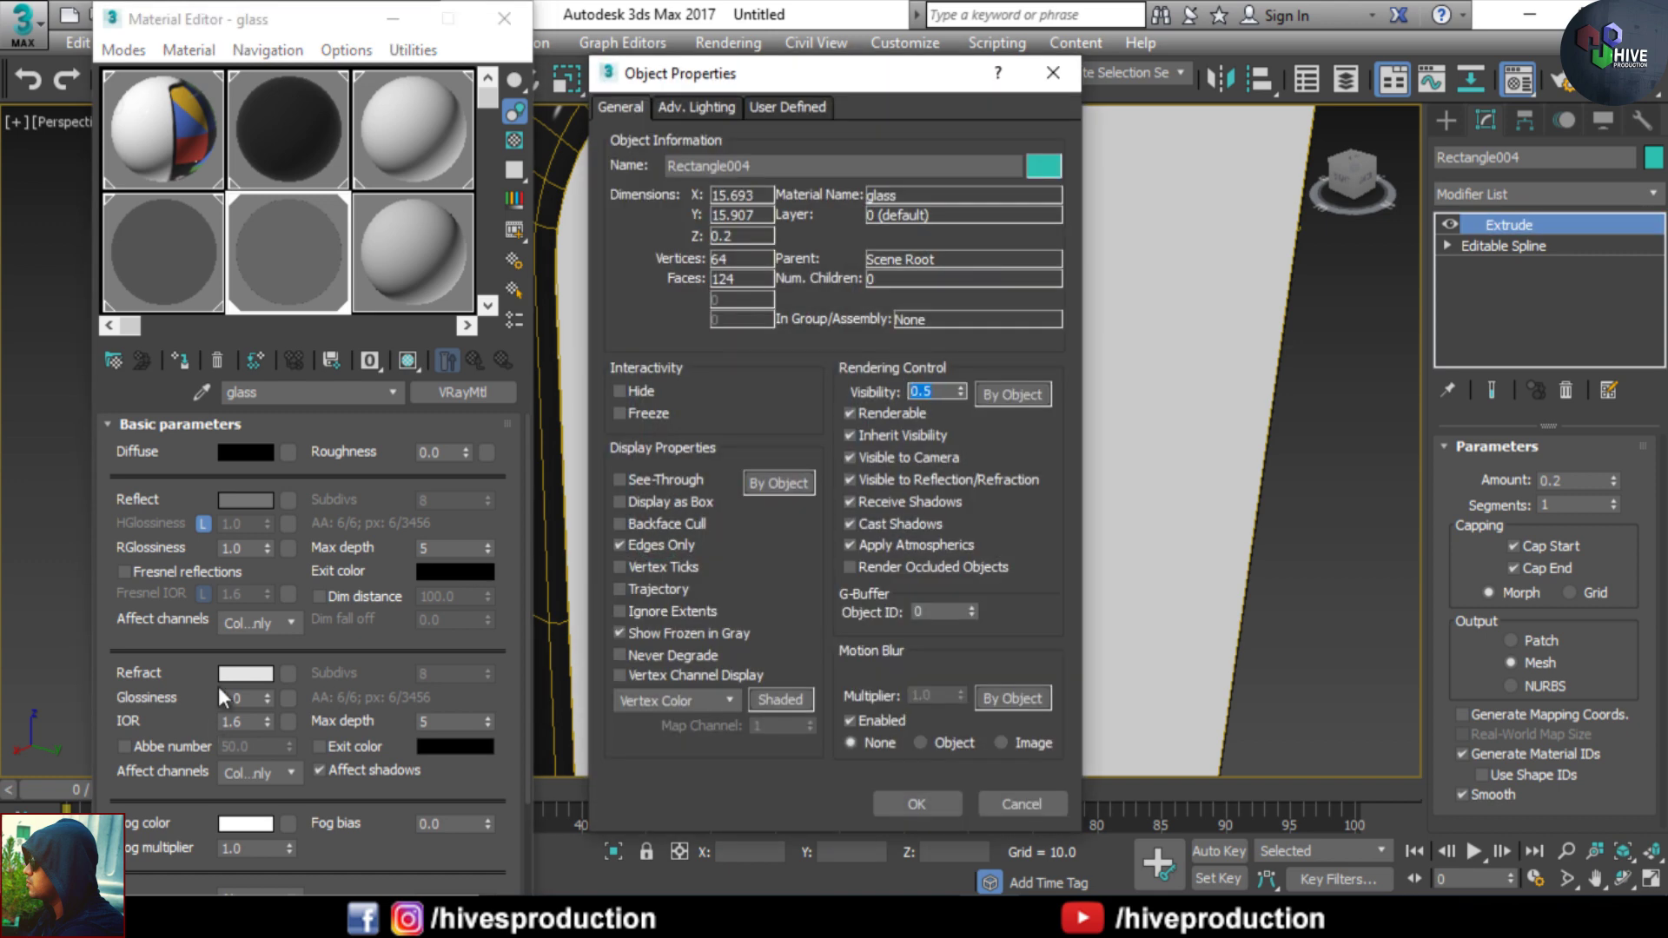
pyautogui.press('Return')
pyautogui.click(245, 673)
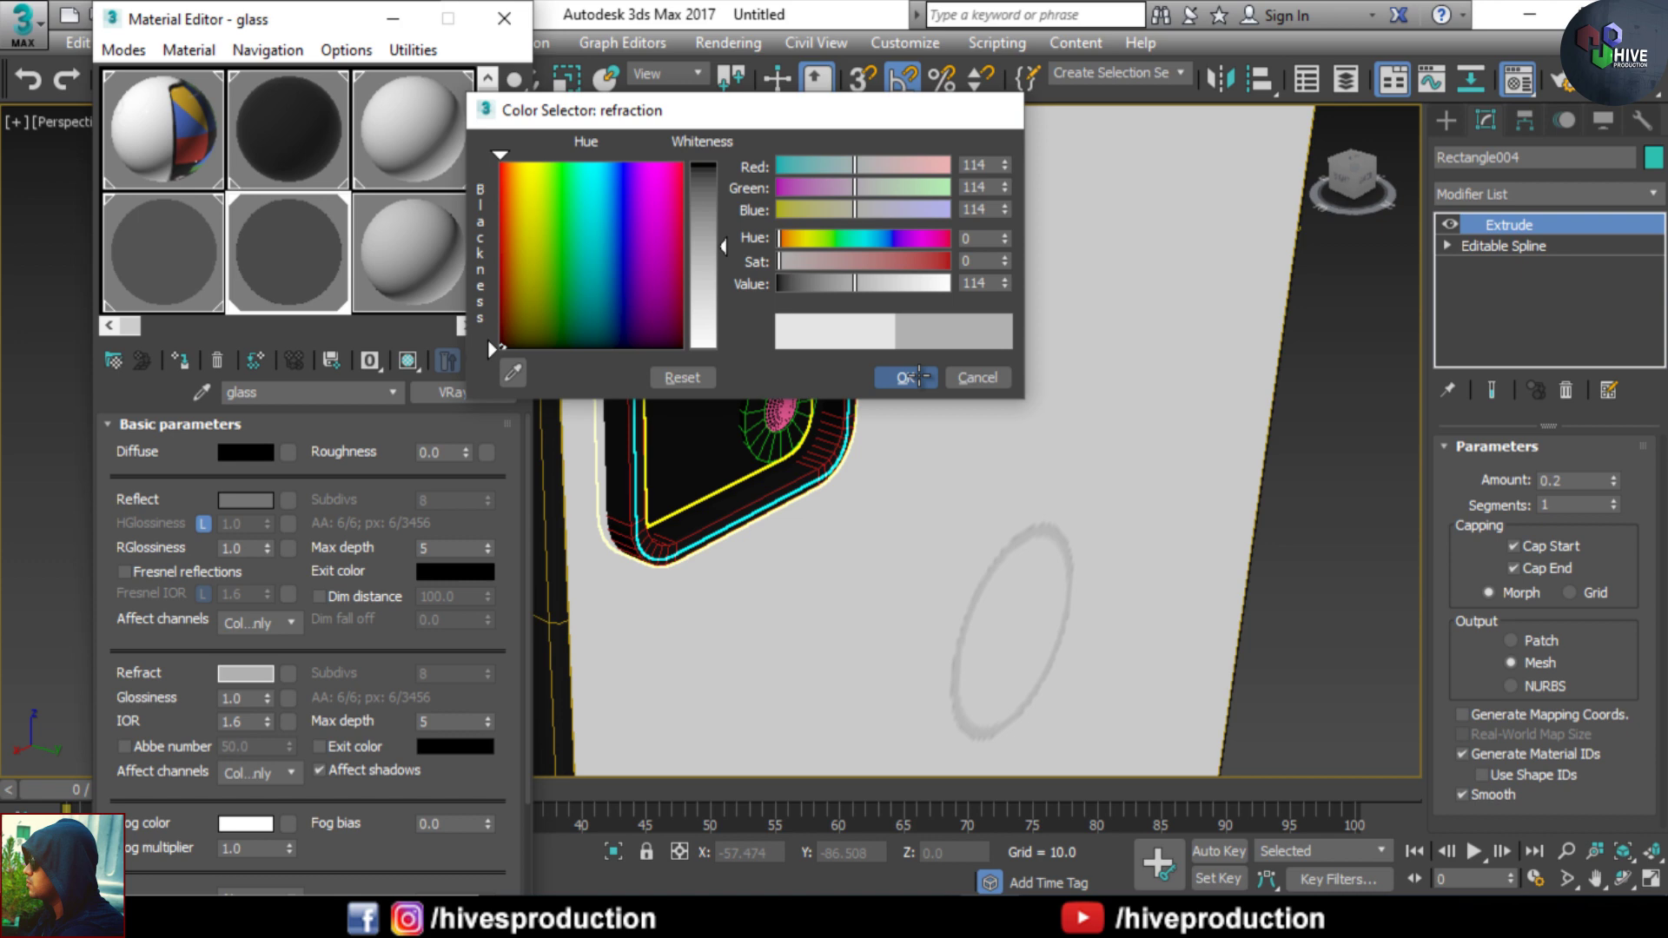
pyautogui.click(907, 377)
# - In the Left view, draw a narrow upright rectangle on the phone's side edge below the camera for a side button
pyautogui.scroll(-5, 675, 210)
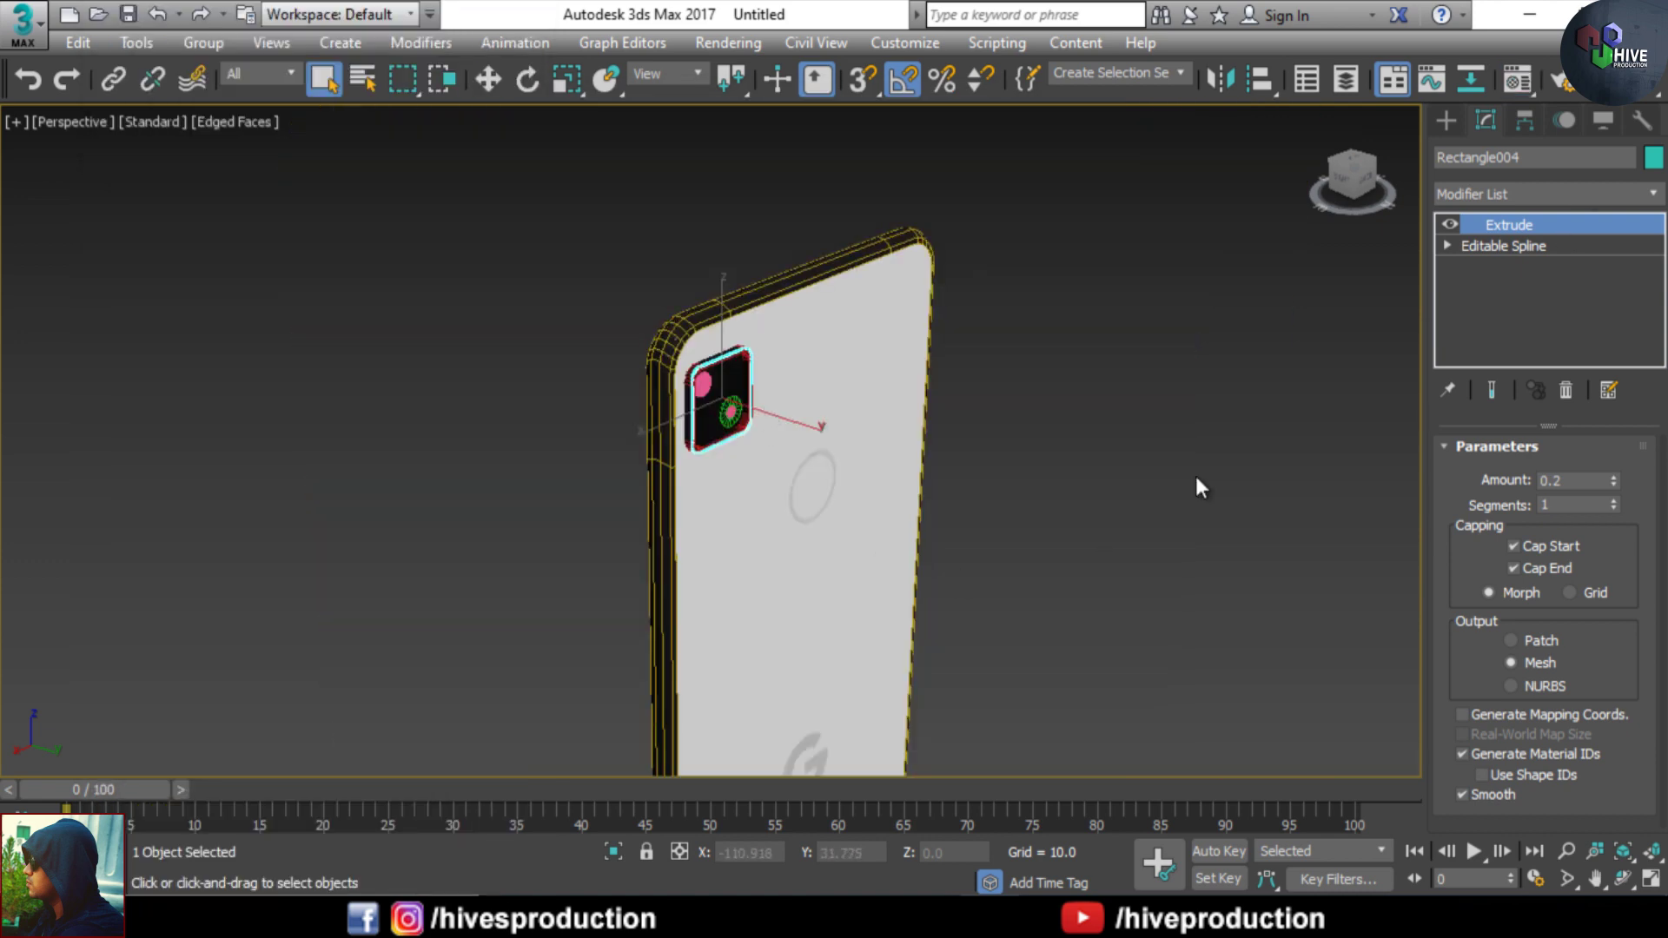
pyautogui.click(1195, 476)
pyautogui.scroll(-3, 955, 539)
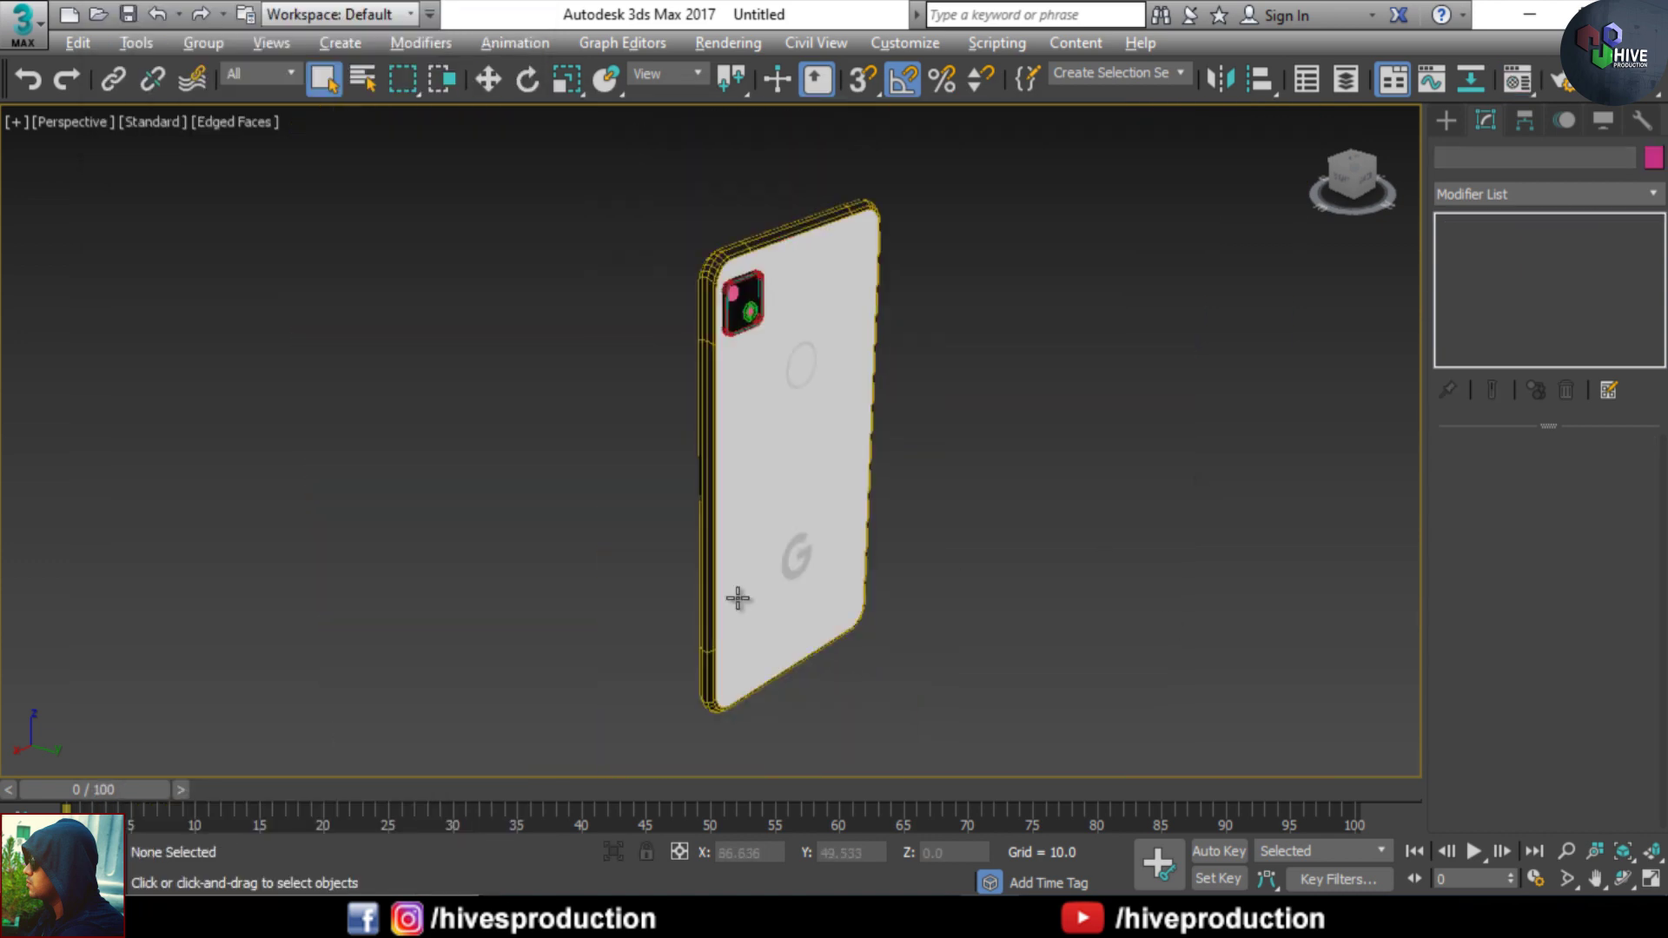
pyautogui.keyDown('alt'); pyautogui.moveTo(738, 596); pyautogui.dragTo(1047, 426, button='middle'); pyautogui.keyUp('alt')
pyautogui.hotkey('alt', 'w')
pyautogui.click(580, 614)
pyautogui.hotkey('alt', 'w')
pyautogui.scroll(-6, 580, 613)
pyautogui.moveTo(608, 669); pyautogui.dragTo(702, 461, button='middle')
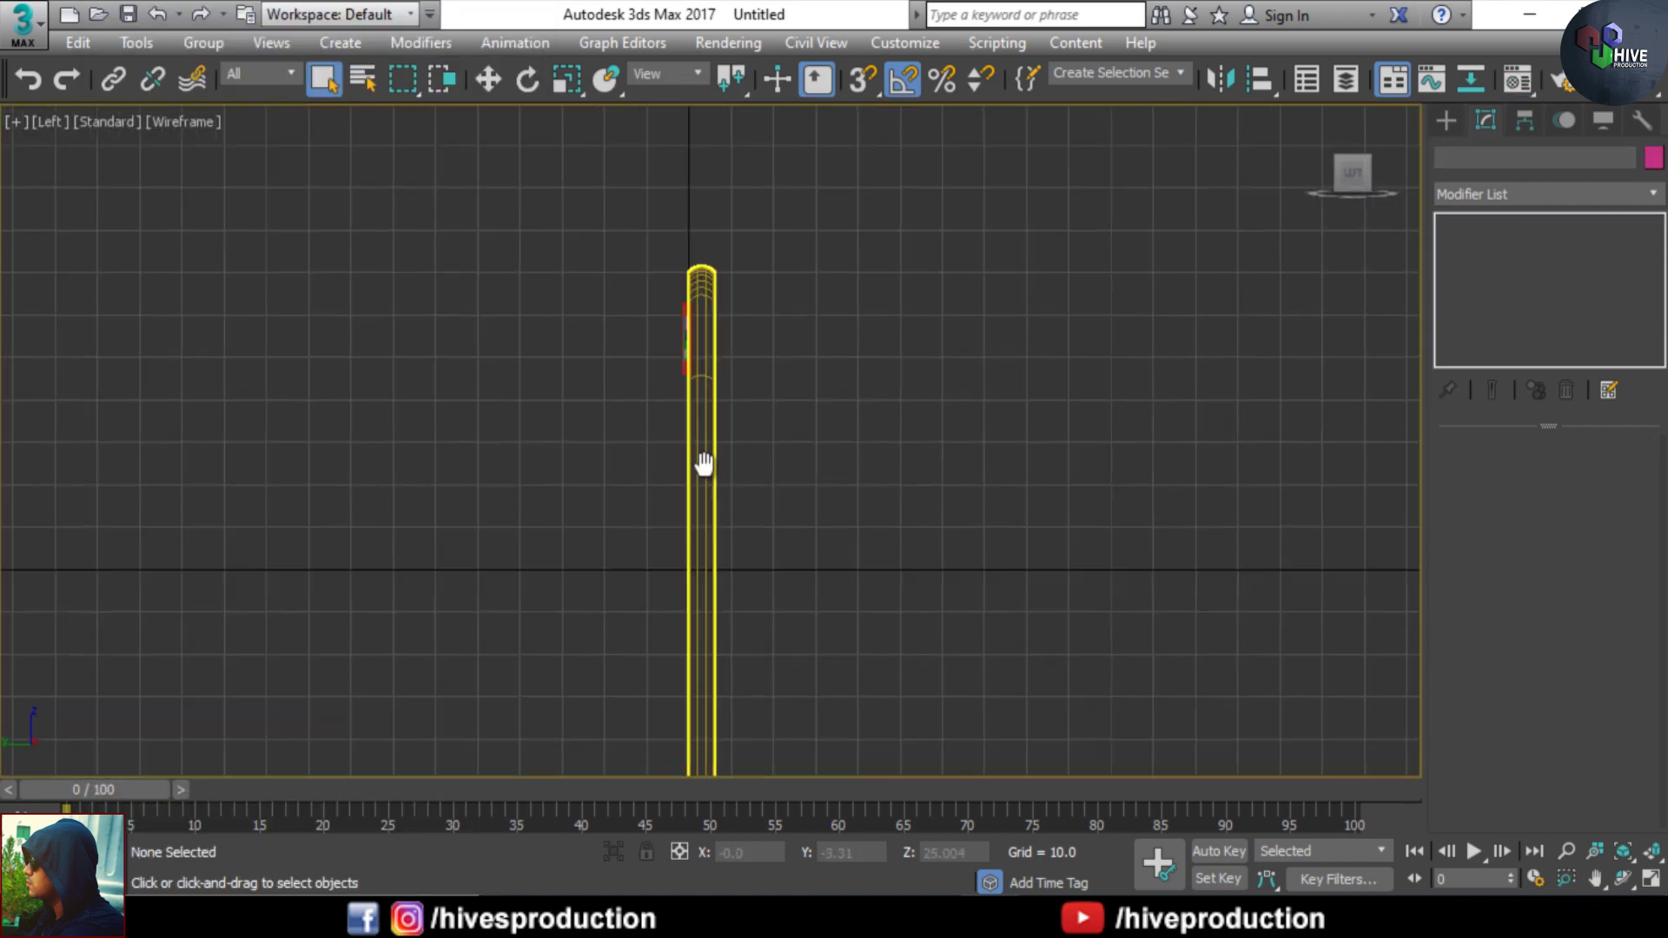
pyautogui.scroll(3, 702, 460)
pyautogui.click(1446, 121)
pyautogui.click(1478, 157)
pyautogui.click(1592, 289)
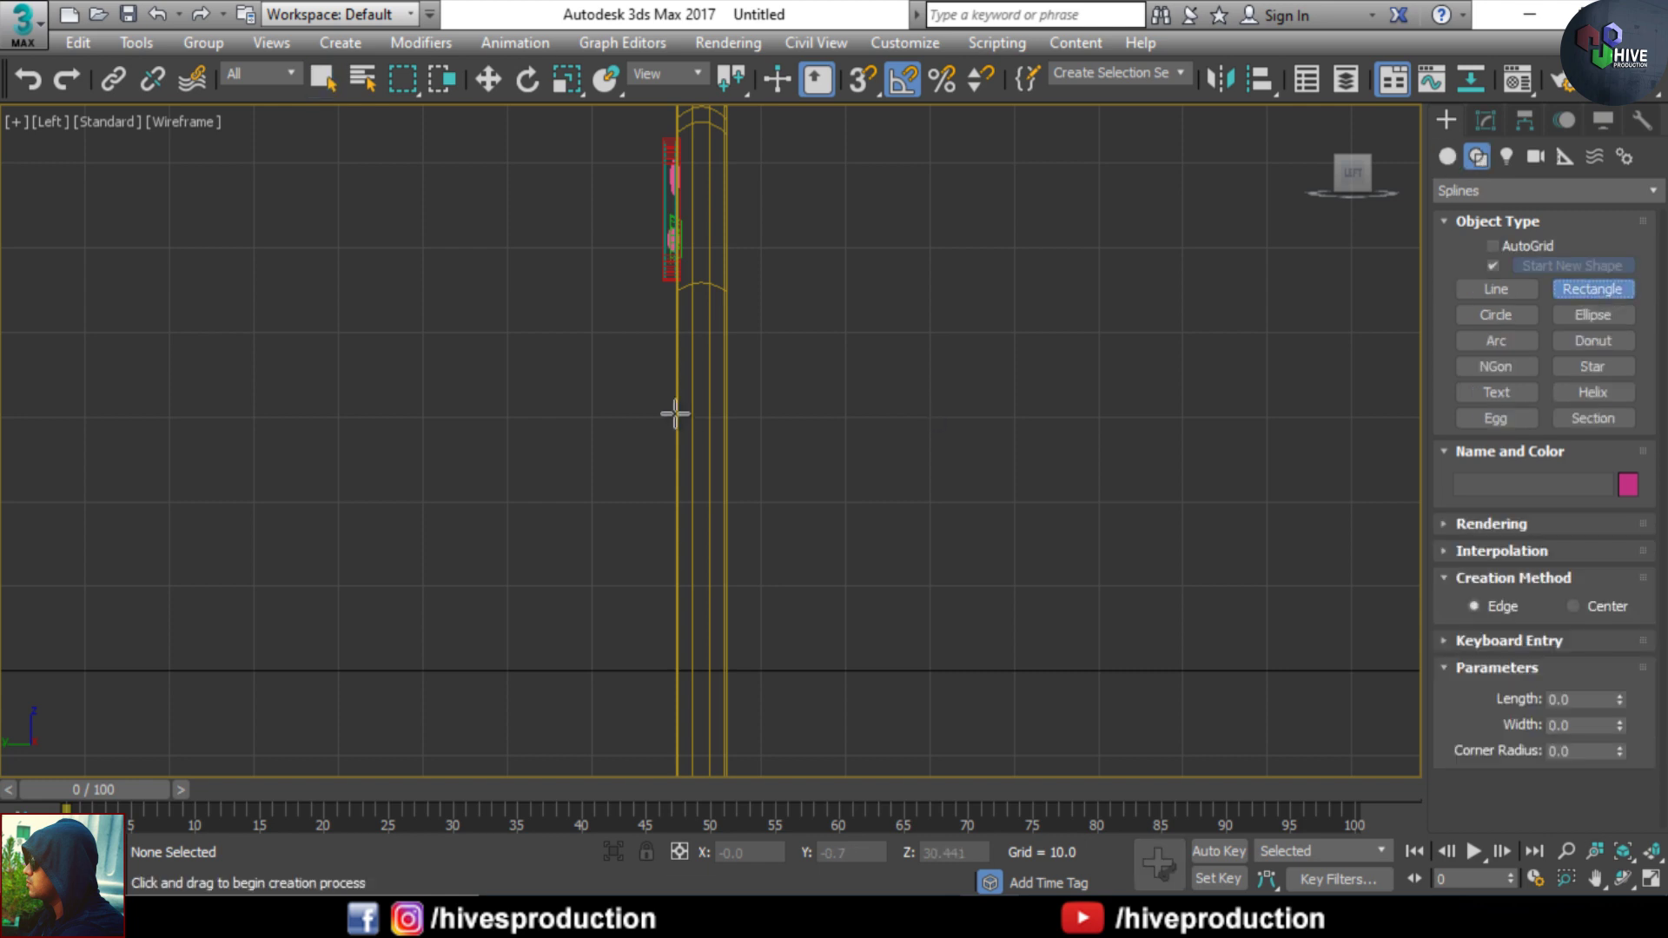
pyautogui.rightClick(708, 540)
# - Convert the button rectangle to an editable spline and fillet all its corners into rounded ends
pyautogui.rightClick(705, 544)
pyautogui.moveTo(919, 806)
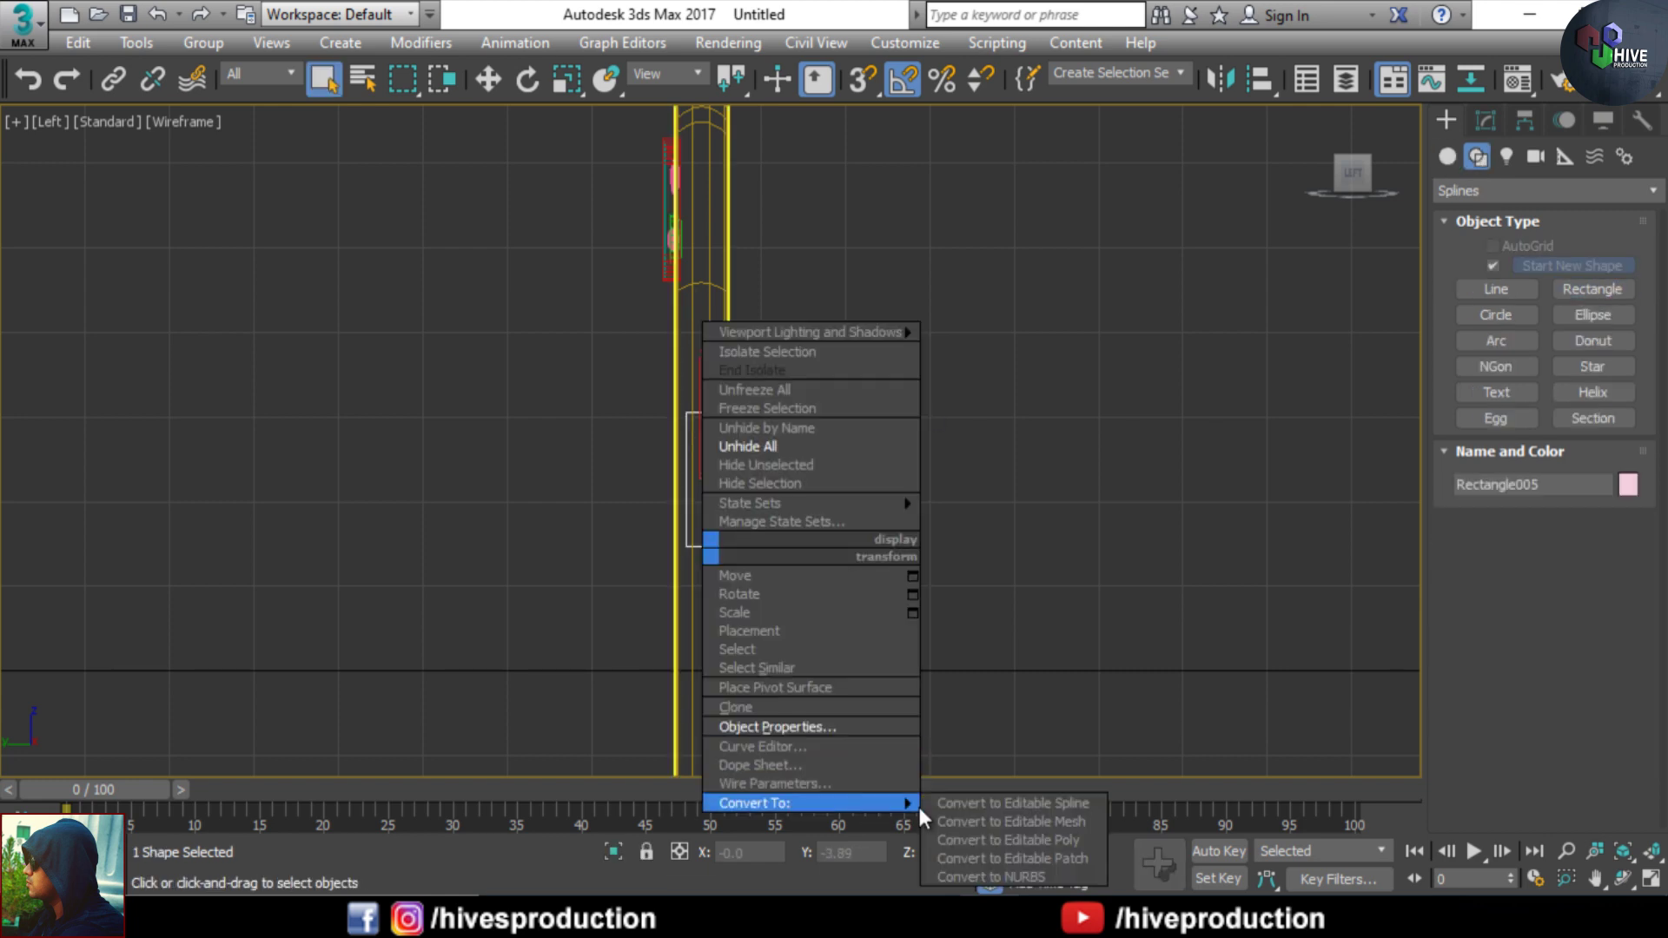
pyautogui.click(990, 805)
pyautogui.press('1')
pyautogui.hotkey('ctrl', 'a')
pyautogui.scroll(-5, 1442, 567)
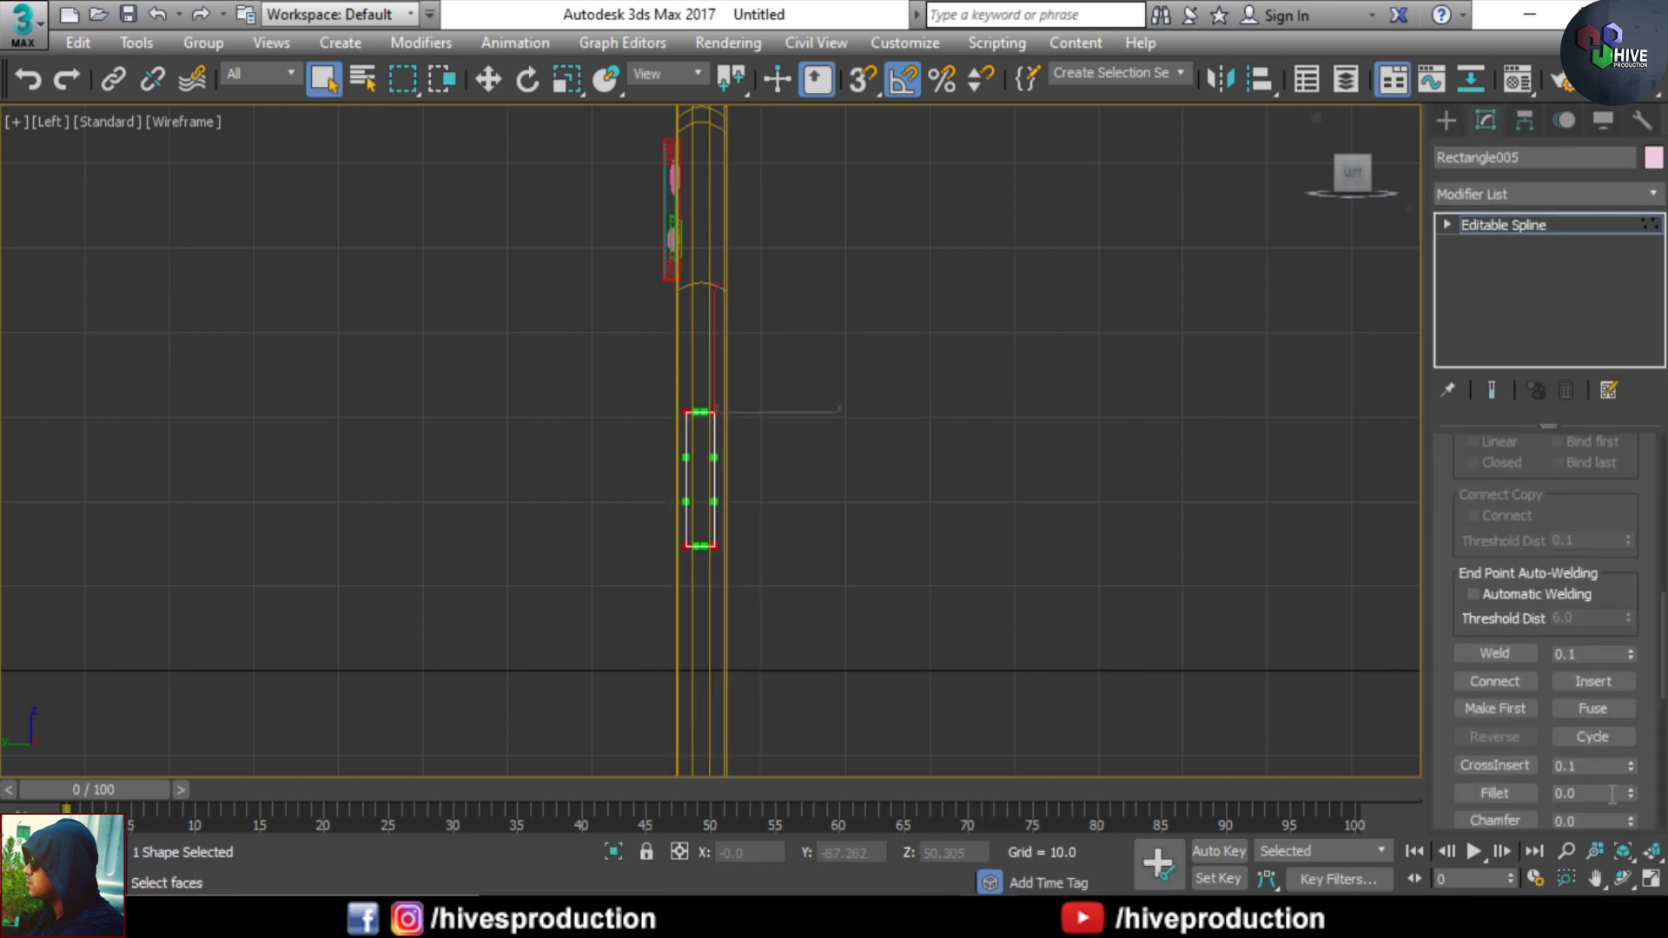
pyautogui.press('1')
# - Extrude the rounded button shape by 1.2 and move it against the phone's side edge in the Perspective view
pyautogui.hotkey('alt', 'w')
pyautogui.rightClick(938, 508)
pyautogui.hotkey('alt', 'w')
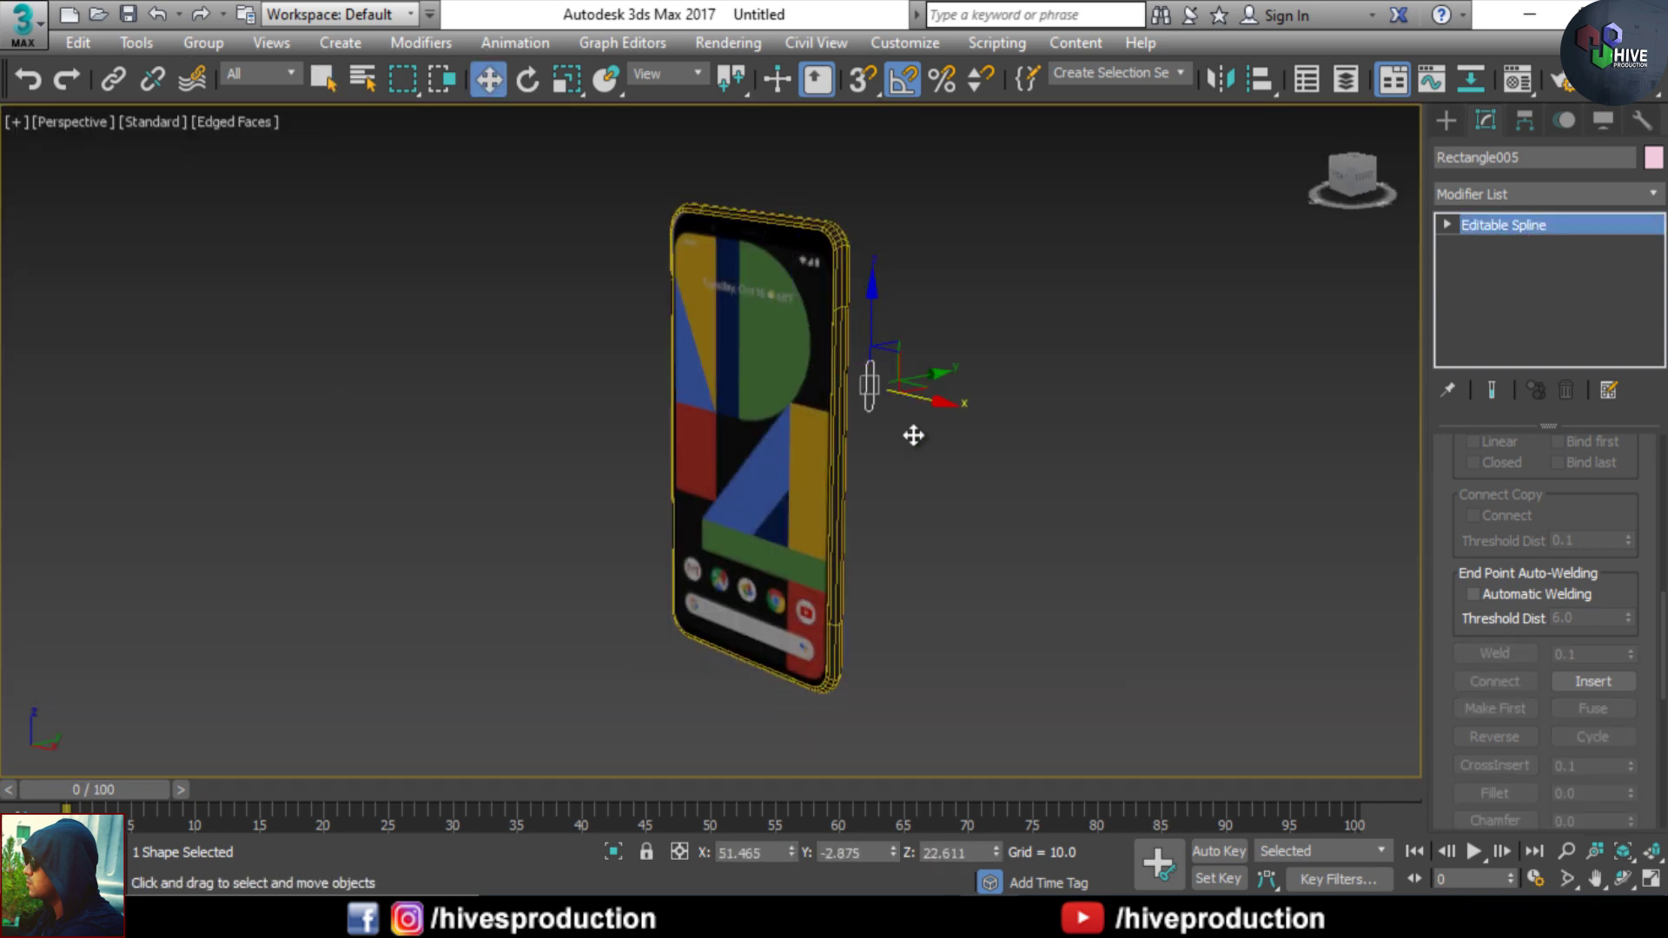
pyautogui.scroll(5, 912, 435)
pyautogui.press('e')
pyautogui.click(1496, 197)
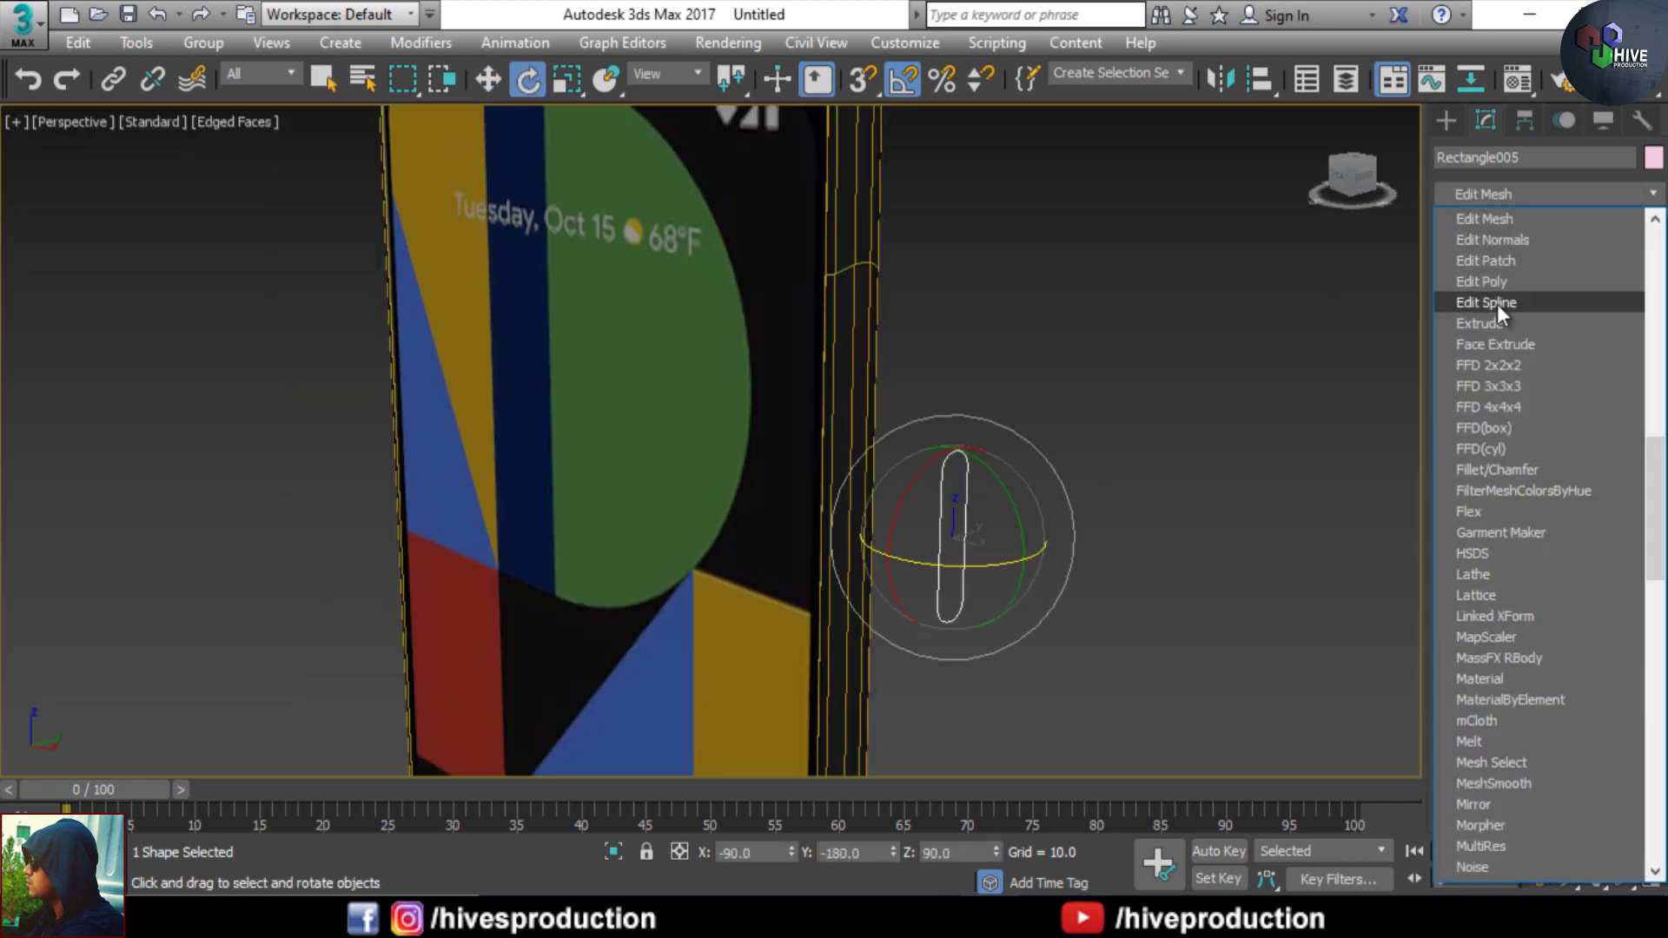
pyautogui.click(1497, 304)
pyautogui.moveTo(1051, 567); pyautogui.dragTo(931, 540)
pyautogui.scroll(-5, 973, 600)
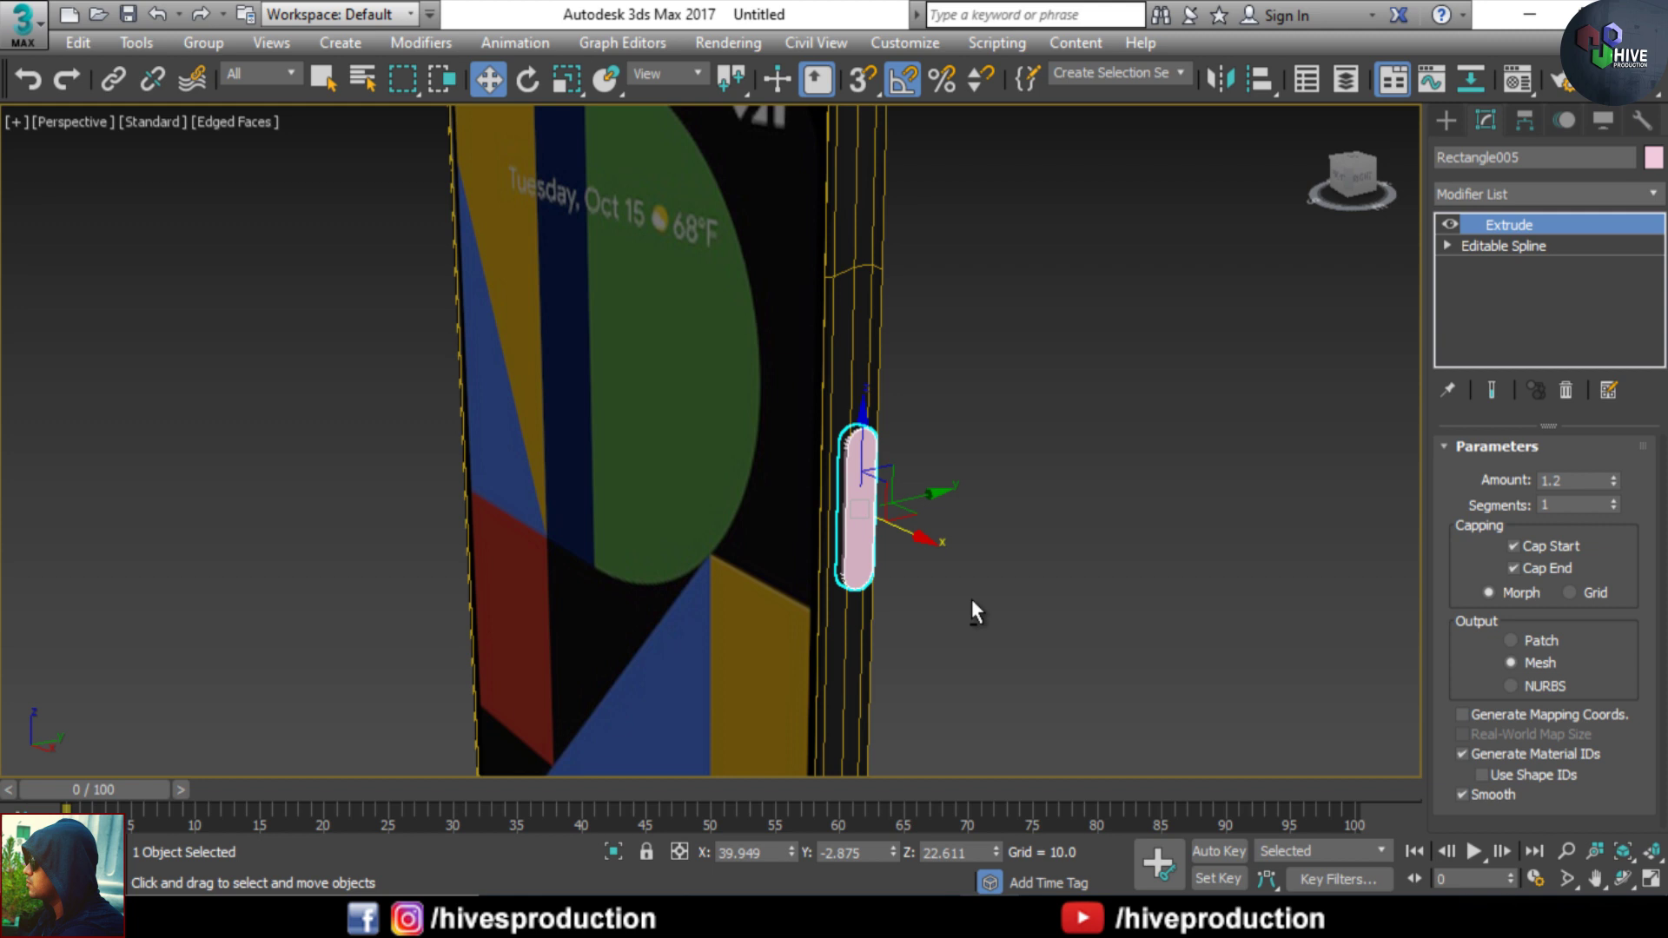
# - Copy the side button below the first one and lengthen the copy by moving its spline vertices
pyautogui.hotkey('alt', 'w')
pyautogui.scroll(-7, 1149, 252)
pyautogui.moveTo(1124, 276); pyautogui.dragTo(1018, 132, button='middle')
pyautogui.press('r')
pyautogui.moveTo(1072, 125); pyautogui.dragTo(1071, 225)
pyautogui.click(839, 557)
pyautogui.click(1447, 246)
pyautogui.click(1492, 269)
pyautogui.click(1509, 225)
pyautogui.click(1218, 535)
# - Assign the dark frame material to the longer lower side button
pyautogui.hotkey('alt', 'w')
pyautogui.scroll(7, 923, 466)
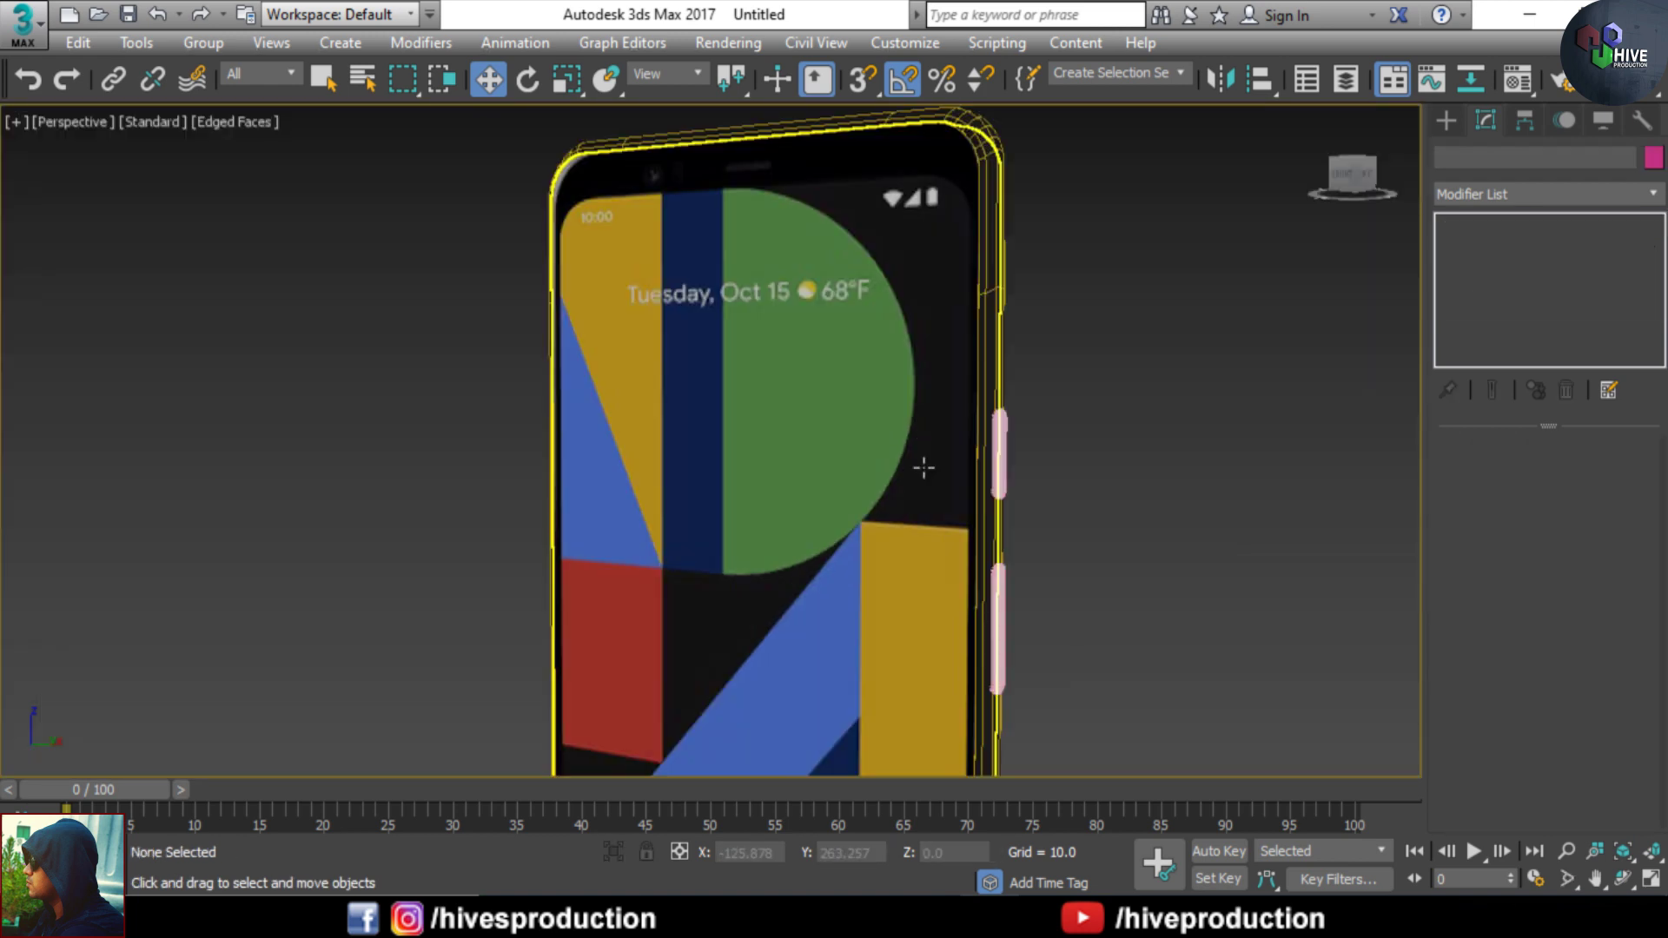
pyautogui.keyDown('alt'); pyautogui.moveTo(923, 465); pyautogui.dragTo(782, 473, button='middle'); pyautogui.keyUp('alt')
pyautogui.moveTo(832, 622); pyautogui.dragTo(864, 685, button='middle')
pyautogui.click(812, 452)
pyautogui.press('m')
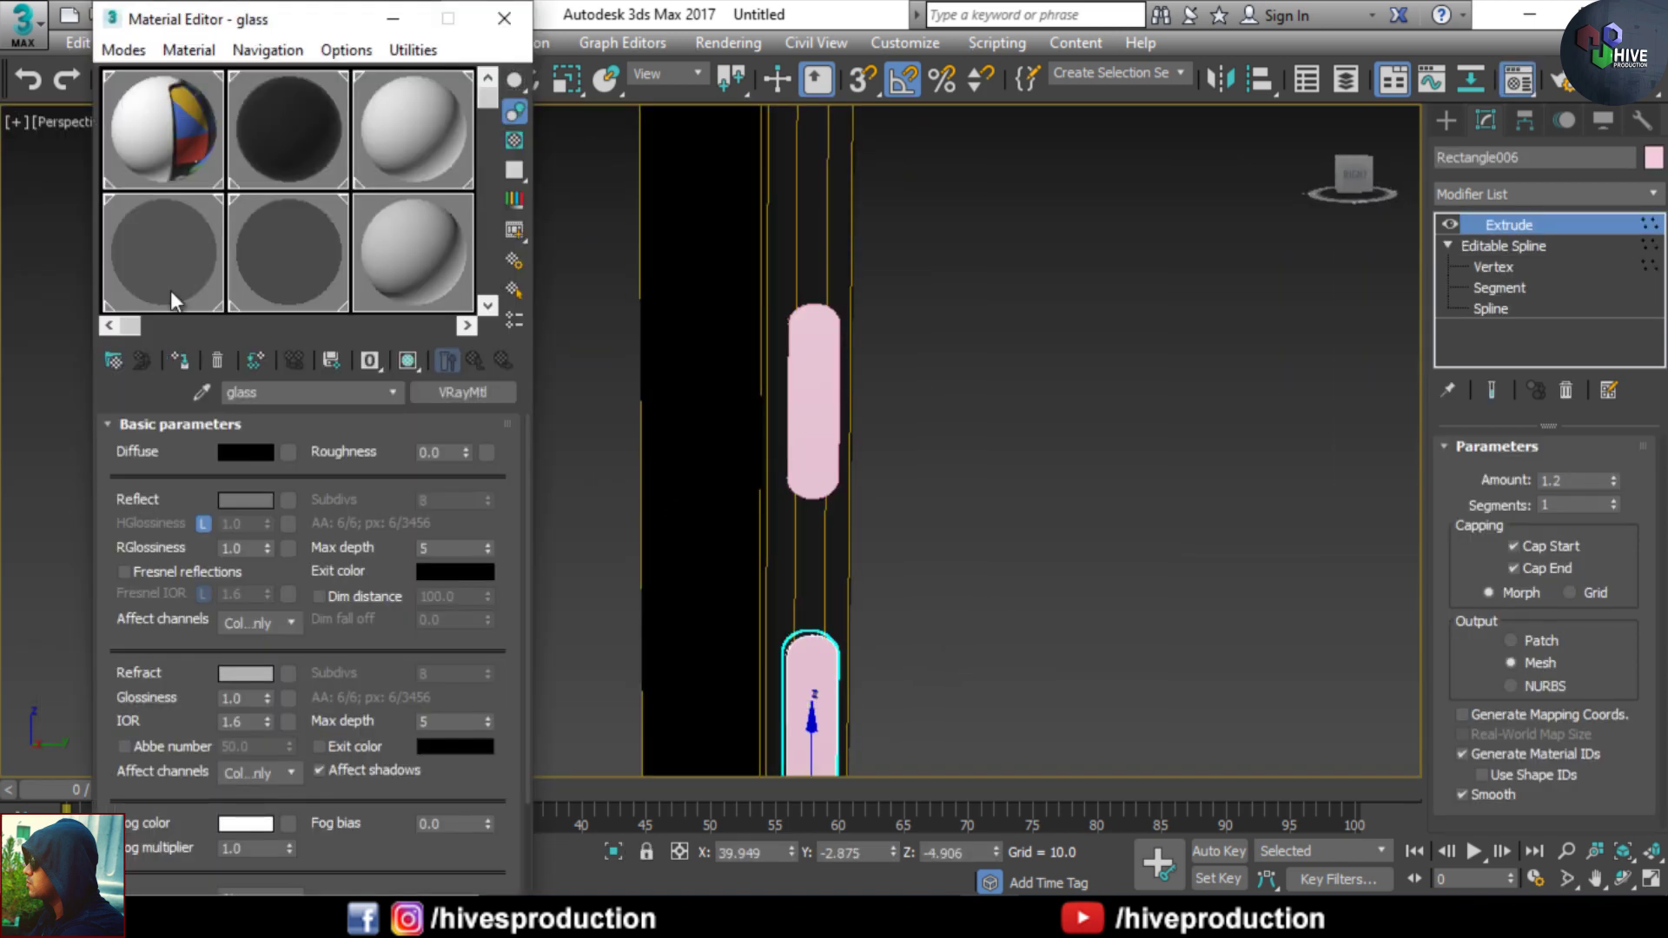
pyautogui.click(170, 290)
pyautogui.click(252, 153)
pyautogui.click(180, 361)
pyautogui.click(1109, 536)
# - Create a new V-Ray material in the last visible empty slot for the upper side button
pyautogui.click(814, 425)
pyautogui.click(408, 144)
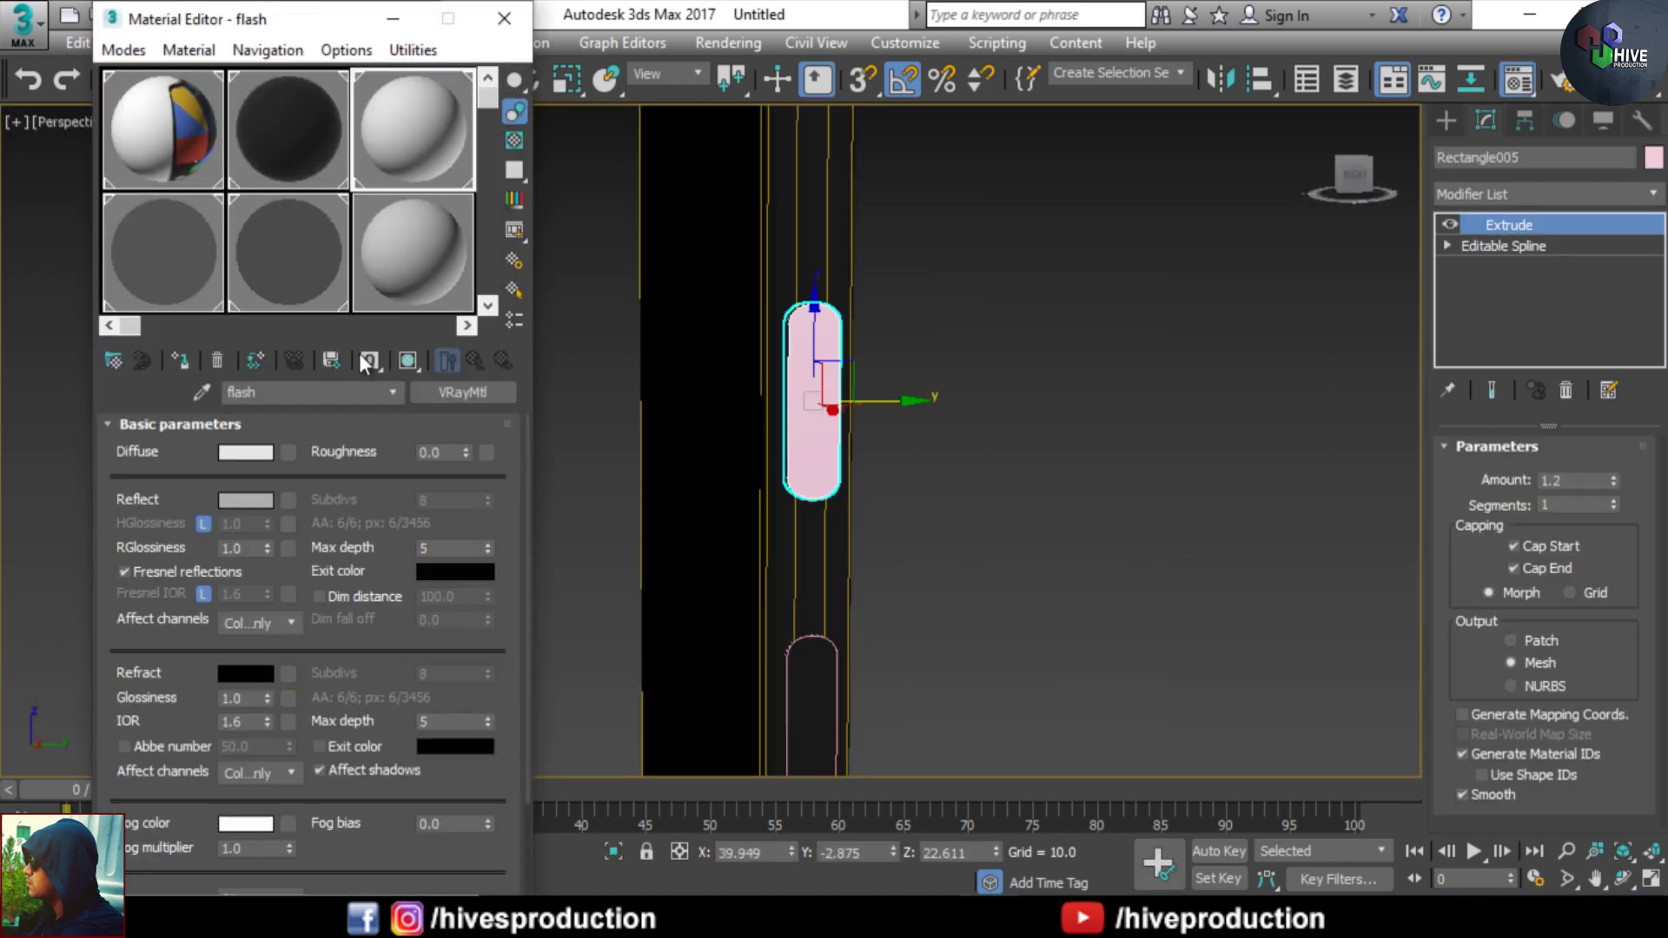
pyautogui.click(409, 247)
pyautogui.click(115, 362)
pyautogui.doubleClick(643, 735)
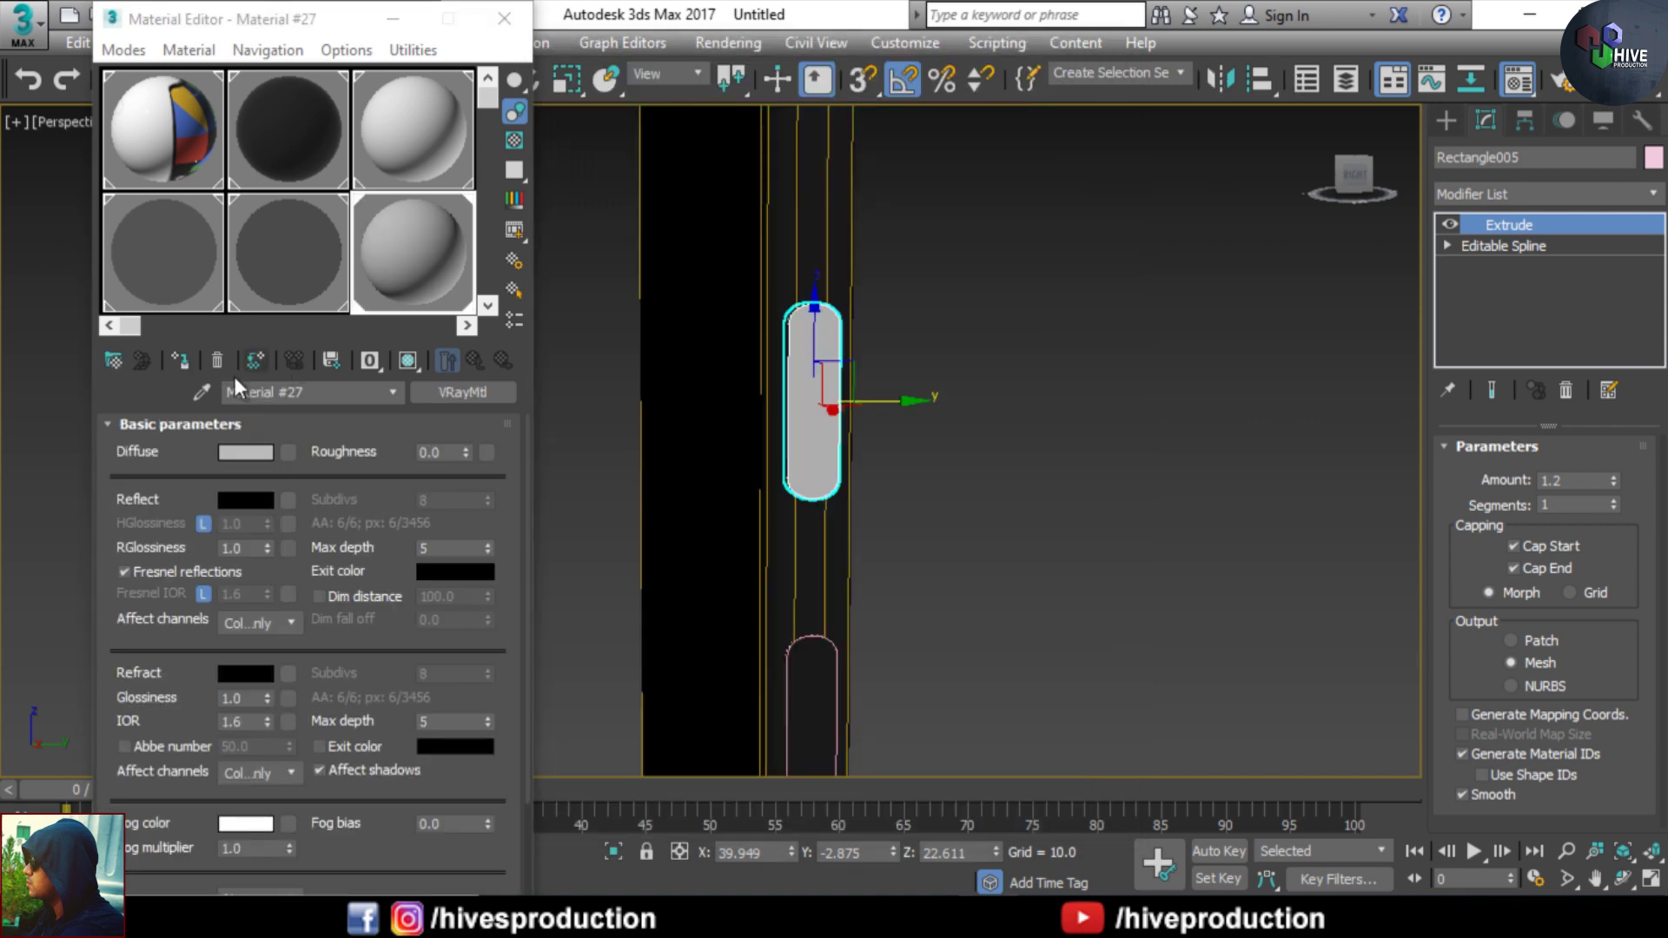
# - Set the upper button material's diffuse to light grey and its reflection to a grey of value 181, and assign it
pyautogui.click(245, 452)
pyautogui.click(902, 374)
pyautogui.click(245, 499)
pyautogui.click(926, 282)
pyautogui.click(901, 374)
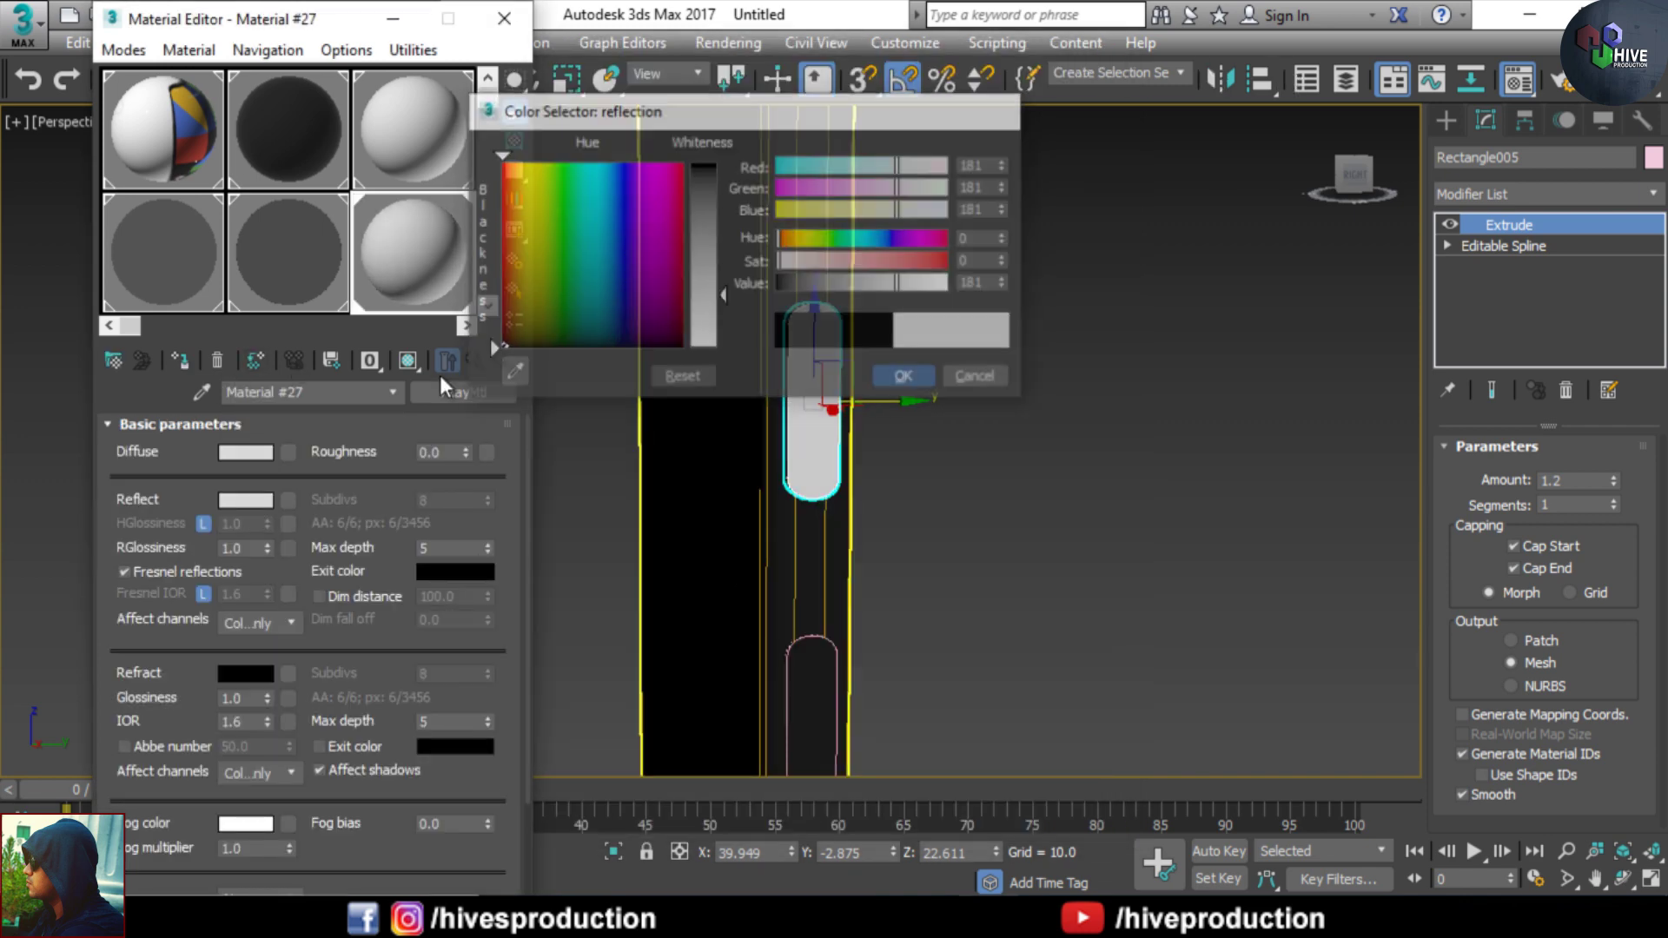
pyautogui.click(180, 360)
pyautogui.click(981, 382)
# - Close the material editor, select all the phone's parts and group them as mobile
pyautogui.click(504, 18)
pyautogui.keyDown('alt'); pyautogui.moveTo(912, 521); pyautogui.dragTo(950, 491, button='middle'); pyautogui.keyUp('alt')
pyautogui.keyDown('alt'); pyautogui.moveTo(859, 434); pyautogui.dragTo(844, 441, button='middle'); pyautogui.keyUp('alt')
pyautogui.moveTo(556, 244); pyautogui.dragTo(900, 738)
pyautogui.click(198, 50)
pyautogui.click(209, 71)
pyautogui.write('mobi')
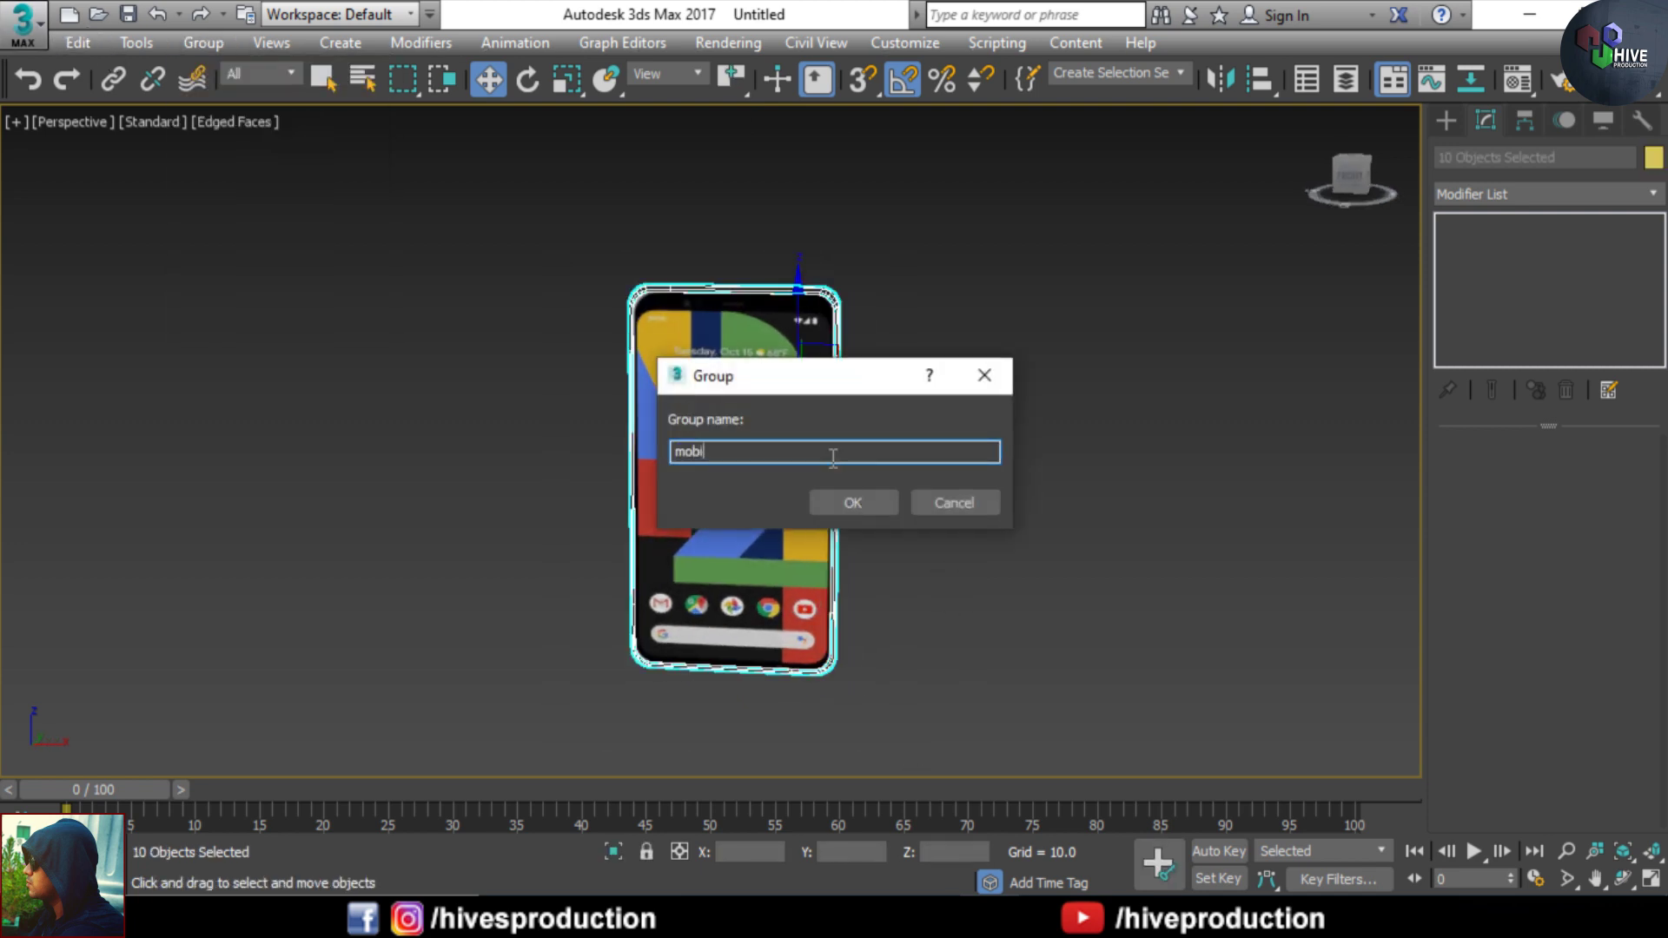
pyautogui.write('le')
pyautogui.press('Return')
# - In the Front view, move the mobile group up to a Z position of about 17.6
pyautogui.press('f')
pyautogui.click(1054, 325)
pyautogui.moveTo(1054, 325); pyautogui.dragTo(850, 365, button='middle')
pyautogui.click(872, 436)
pyautogui.scroll(3, 872, 435)
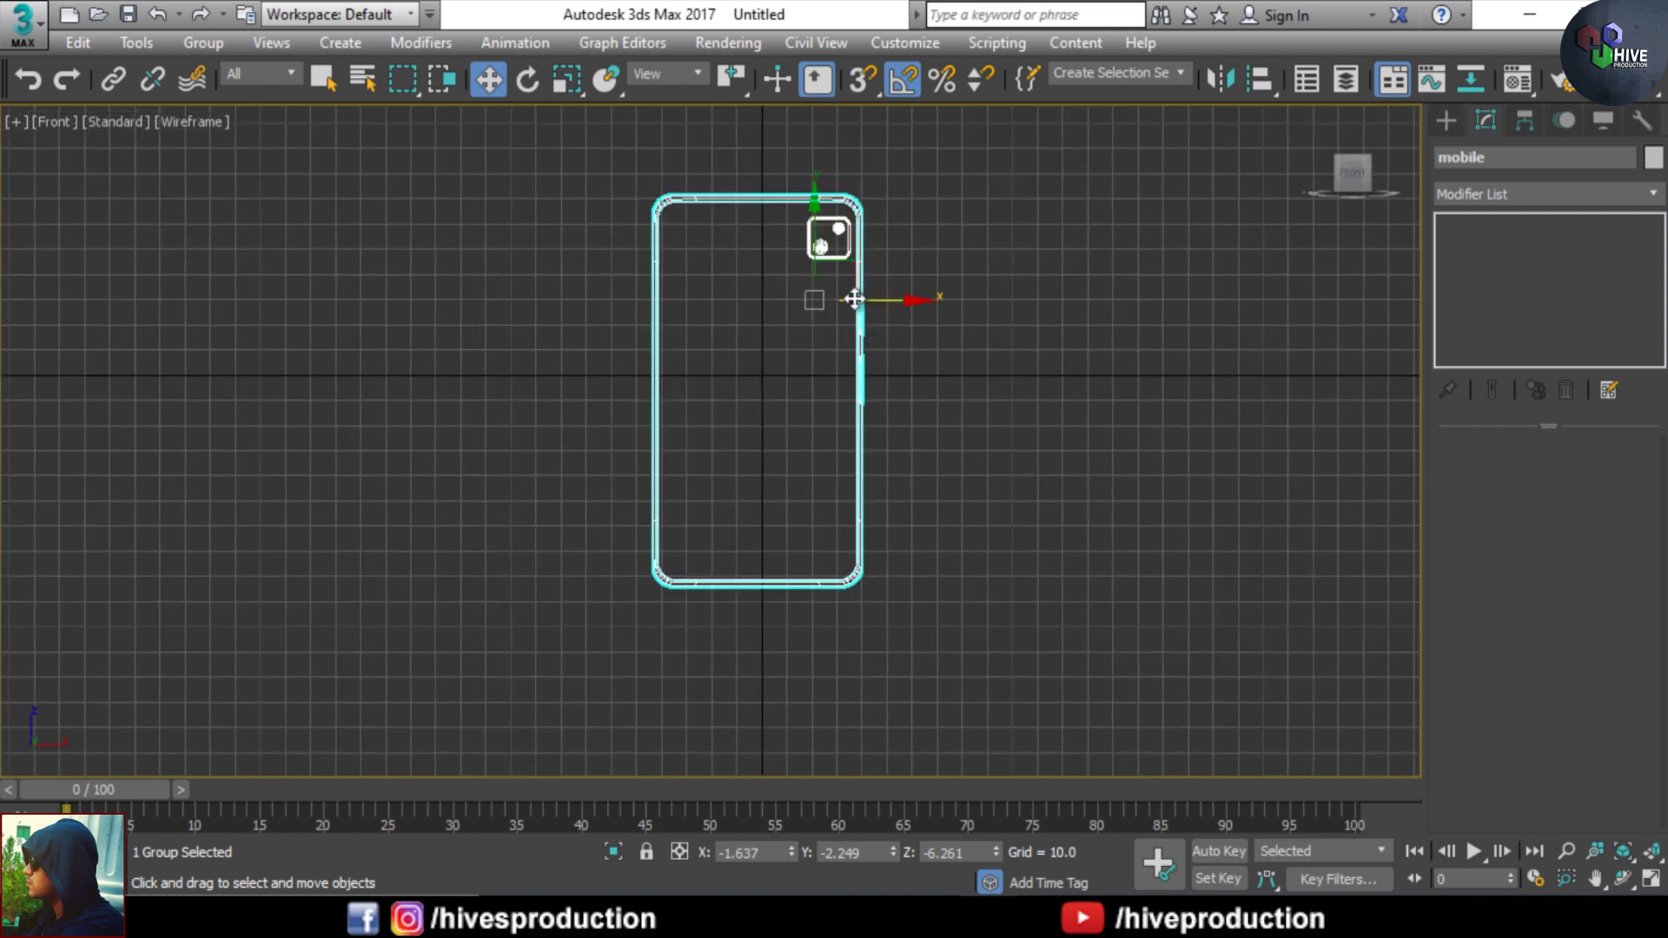
pyautogui.moveTo(854, 299); pyautogui.dragTo(854, 239)
# - Centre the mobile group's pivot on the object and copy the group sideways along X in the Front view
pyautogui.click(1486, 121)
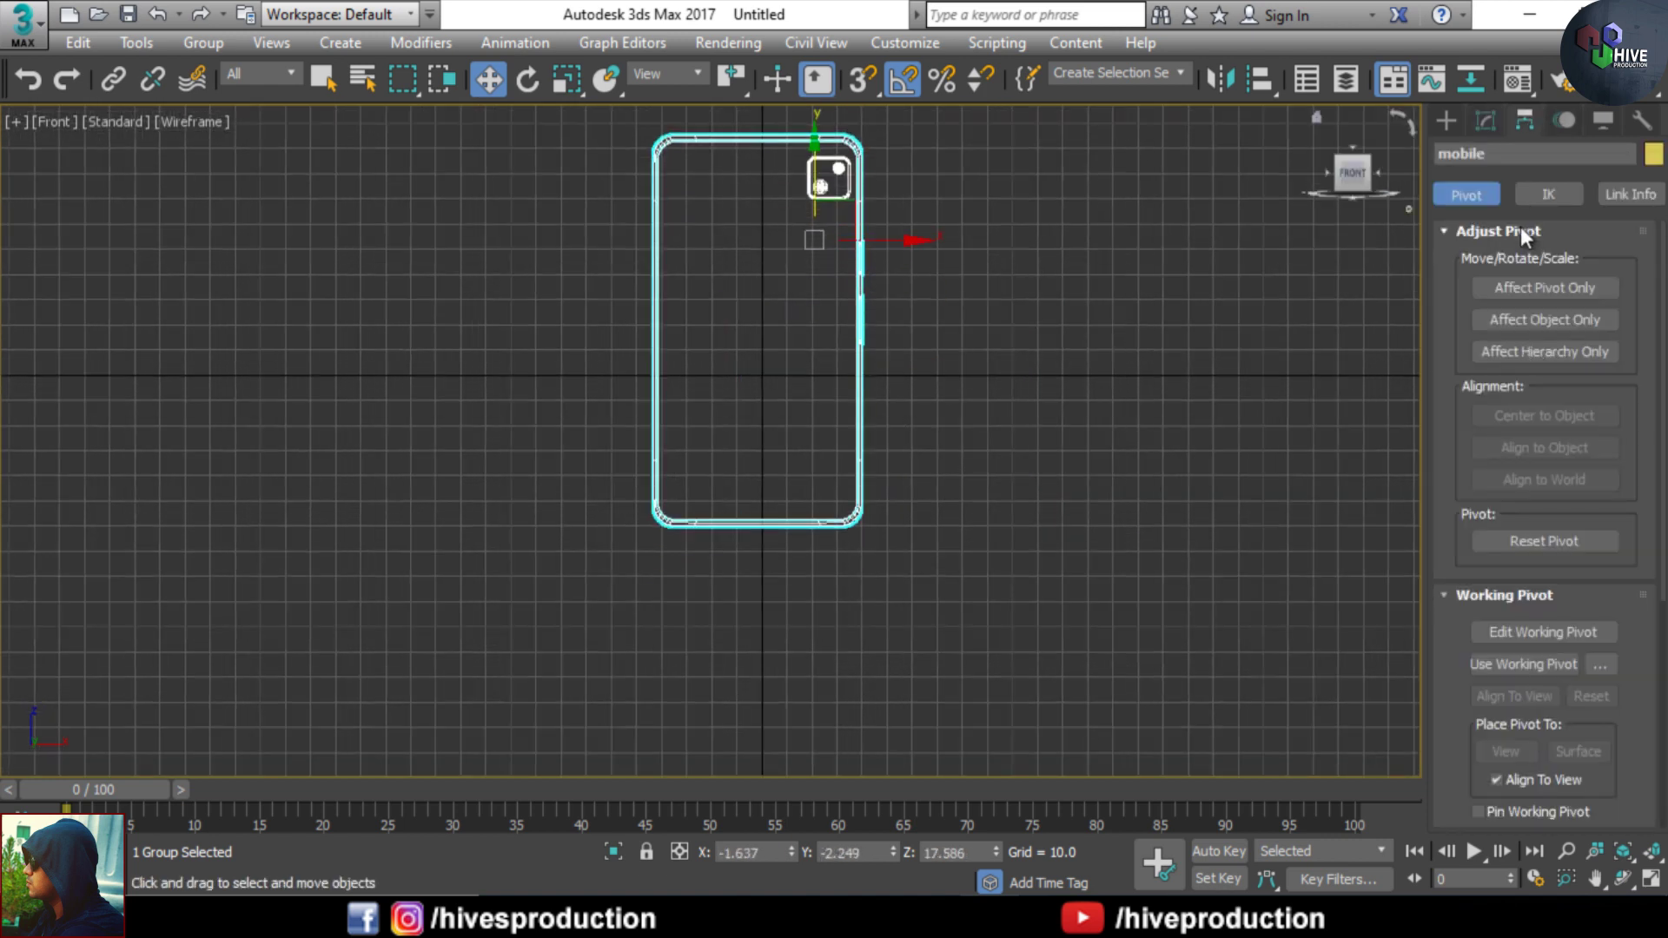
pyautogui.click(1513, 290)
pyautogui.scroll(2, 886, 467)
pyautogui.keyDown('shift'); pyautogui.moveTo(897, 403); pyautogui.dragTo(800, 403); pyautogui.keyUp('shift')
pyautogui.press('Return')
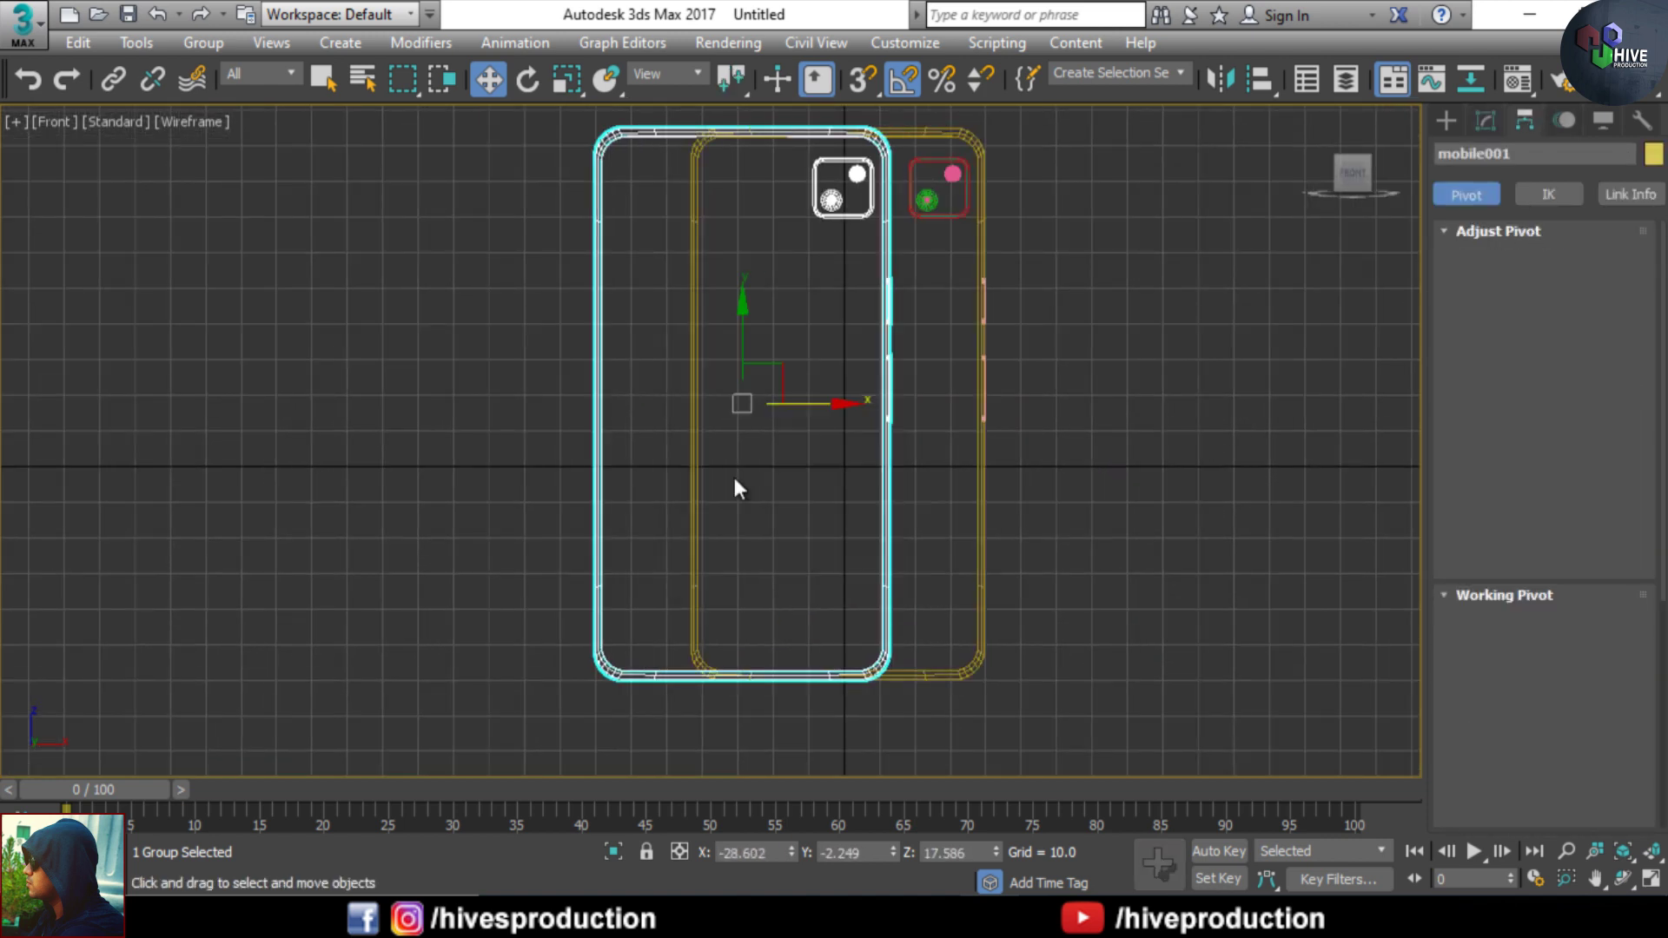
# - Rotate the copied phone about its vertical axis to face the opposite way and slide it along X beside the original
pyautogui.press('e')
pyautogui.moveTo(857, 278); pyautogui.dragTo(633, 280)
pyautogui.moveTo(965, 405); pyautogui.dragTo(742, 396)
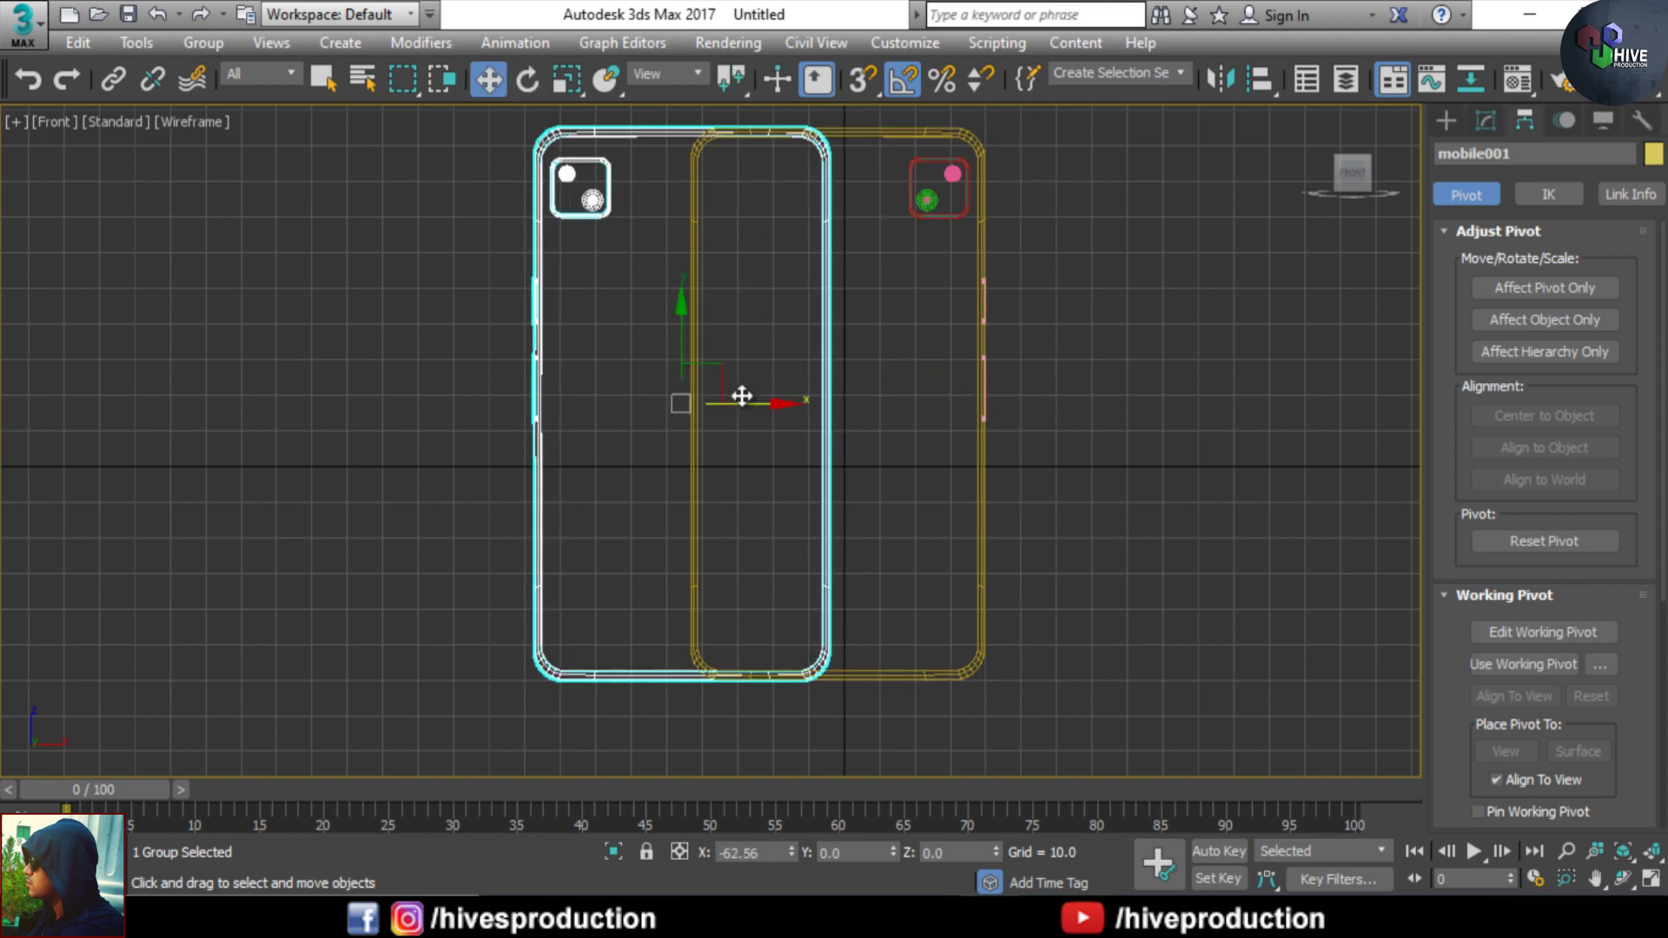
# - Offset the copied phone behind the original so its textured back shows beside the front-facing phone in Perspective
pyautogui.hotkey('alt', 'w')
pyautogui.scroll(4, 1093, 684)
pyautogui.moveTo(946, 512); pyautogui.dragTo(1006, 705, button='middle')
pyautogui.moveTo(1006, 707); pyautogui.dragTo(975, 689)
pyautogui.moveTo(363, 654); pyautogui.dragTo(403, 655)
pyautogui.click(1165, 700)
pyautogui.hotkey('alt', 'w')
pyautogui.press('f')
pyautogui.press('p')
pyautogui.scroll(-3, 1020, 627)
pyautogui.moveTo(1013, 658); pyautogui.dragTo(1031, 484, button='middle')
pyautogui.scroll(4, 1032, 483)
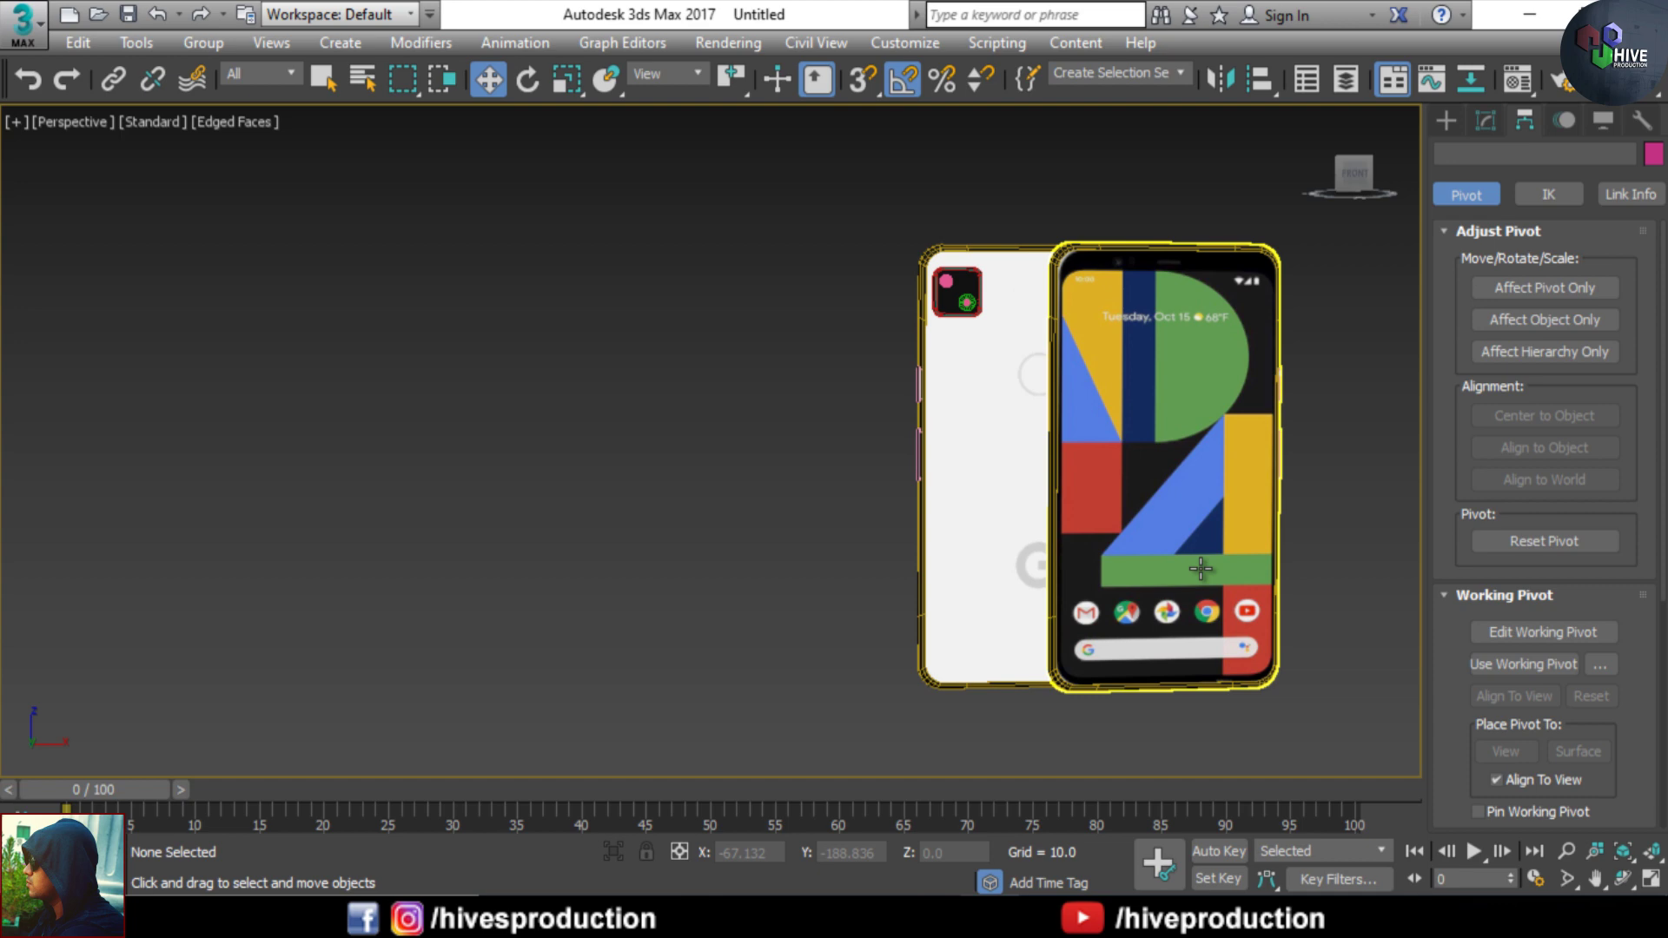
# - Create a box around both phones from the Top view, about 190 long, 552 wide and 230 high
pyautogui.hotkey('ctrl', 'a')
pyautogui.hotkey('alt', 'w')
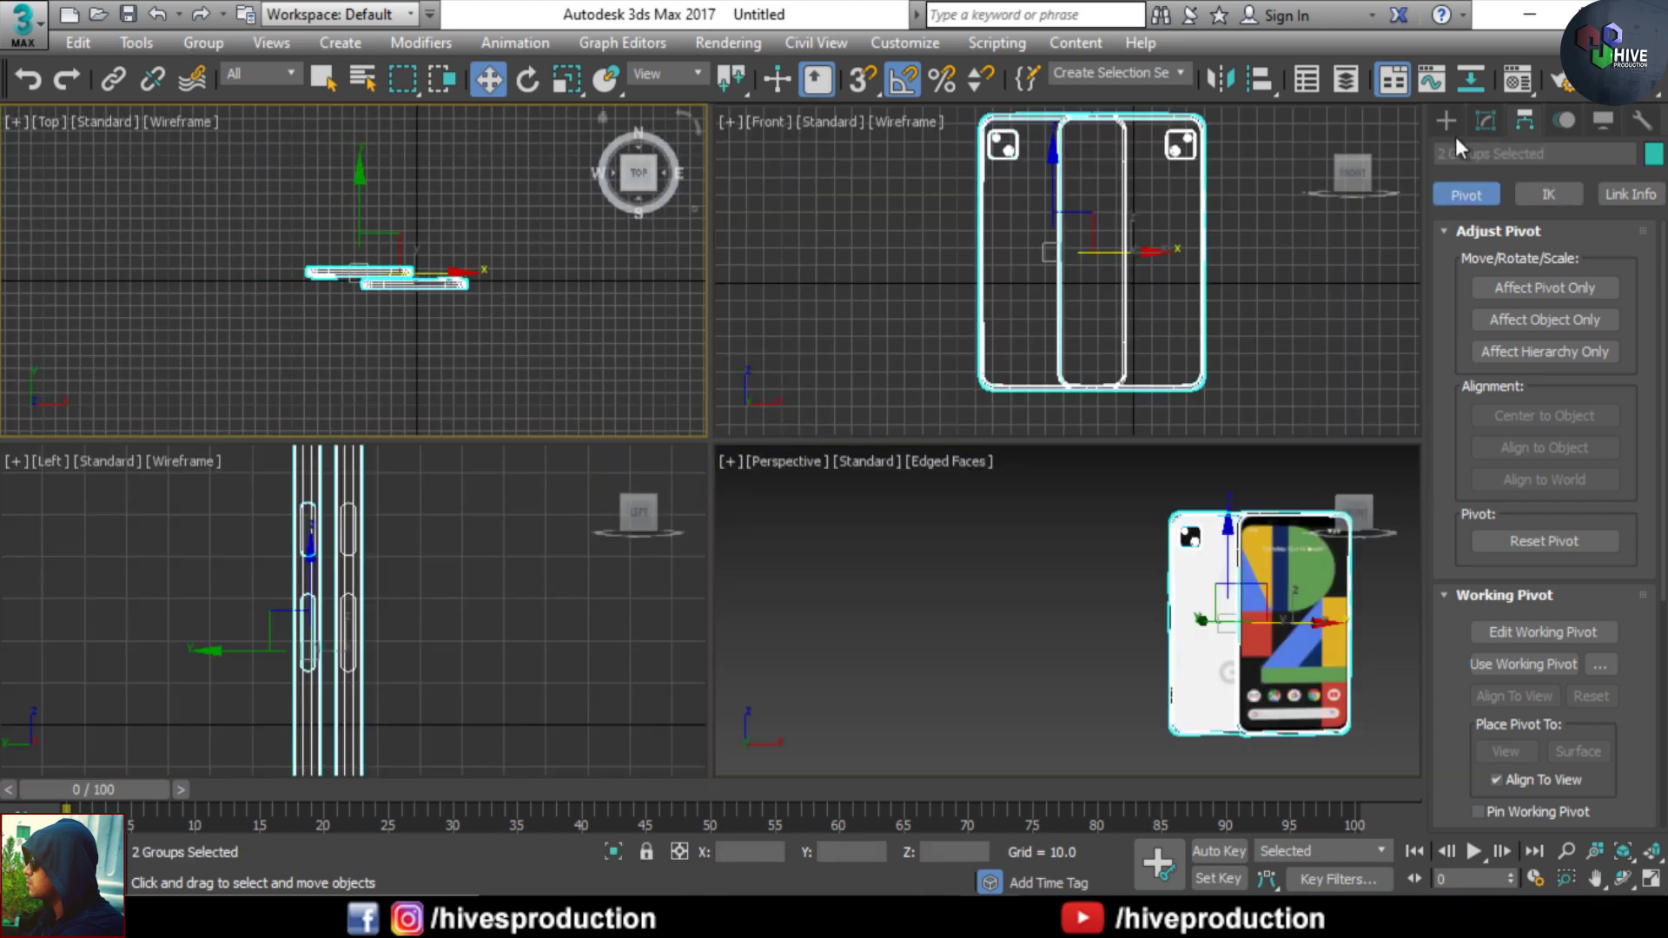
pyautogui.click(1446, 119)
pyautogui.click(1446, 157)
pyautogui.click(1495, 269)
pyautogui.moveTo(72, 172); pyautogui.dragTo(759, 410)
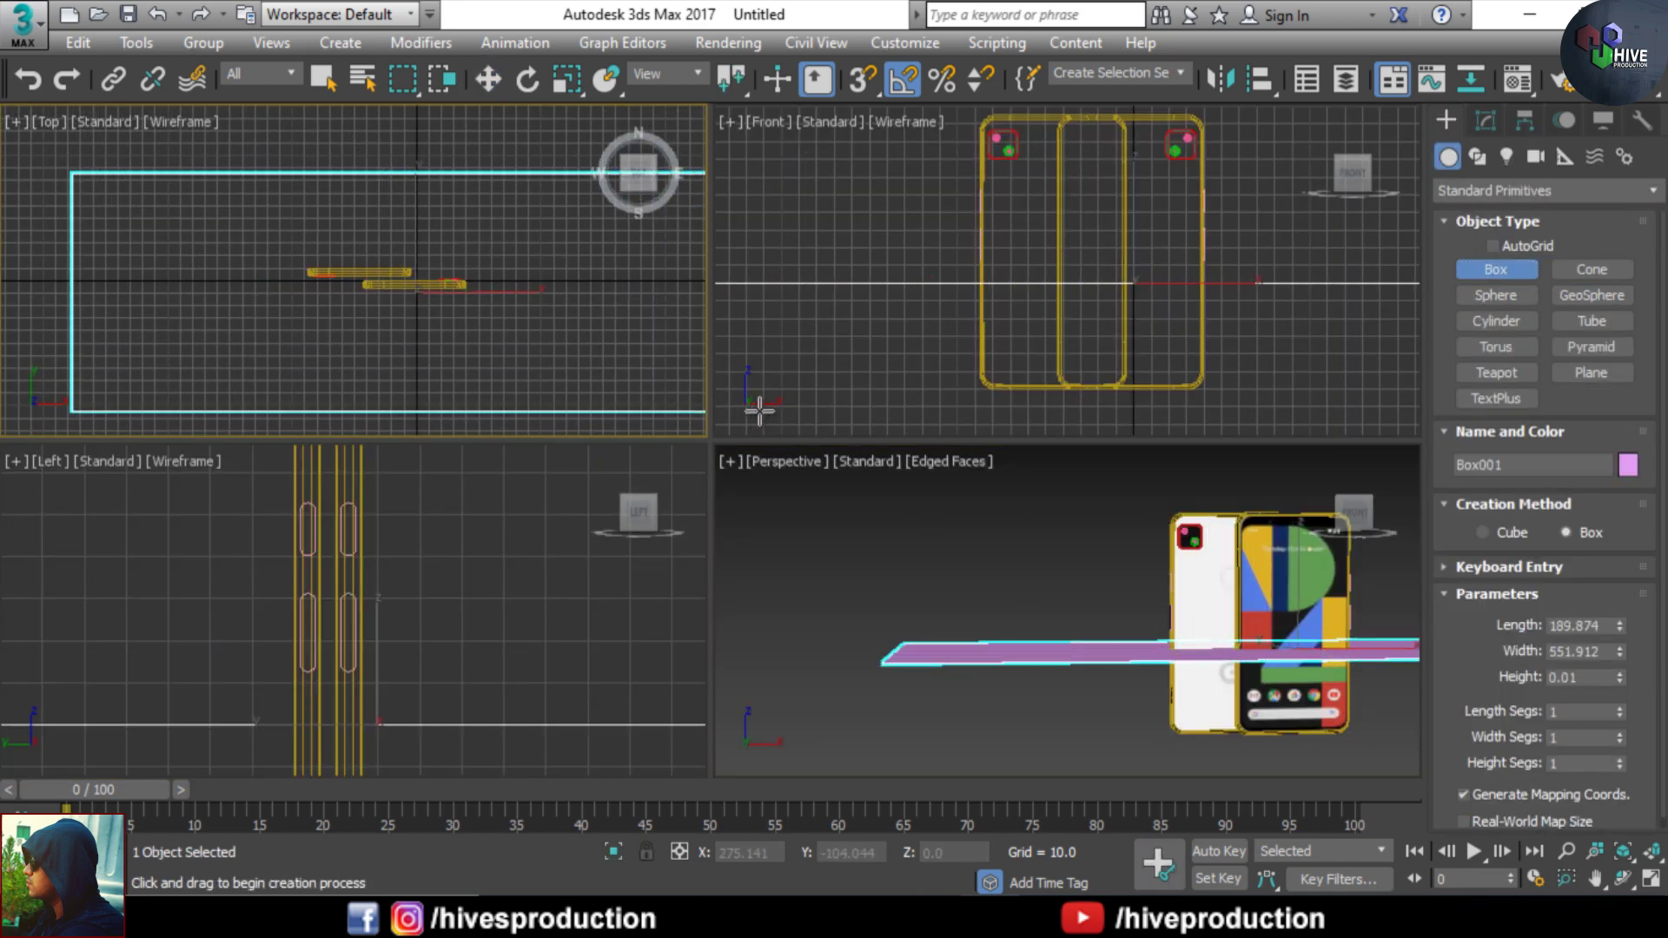
pyautogui.click(756, 253)
pyautogui.scroll(-5, 1030, 388)
pyautogui.press('w')
pyautogui.click(1485, 120)
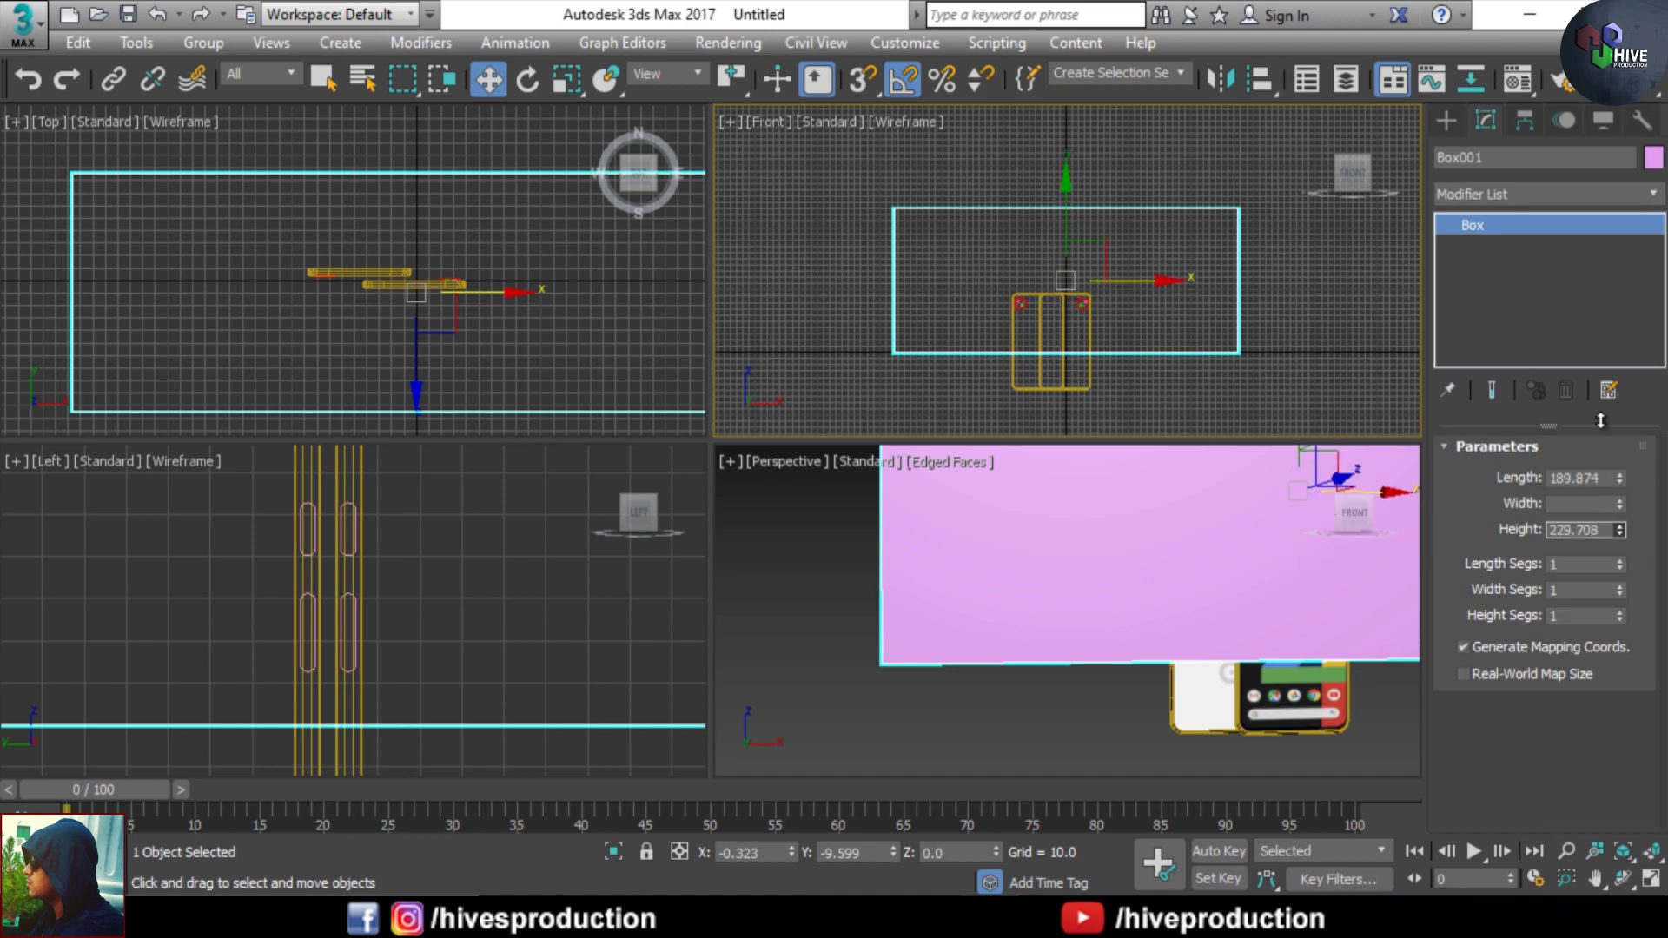
# - Convert the box around the phones to an Editable Poly
pyautogui.hotkey('alt', 'w')
pyautogui.keyDown('alt'); pyautogui.moveTo(1228, 575); pyautogui.dragTo(743, 769, button='middle'); pyautogui.keyUp('alt')
pyautogui.rightClick(782, 471)
pyautogui.click(1090, 745)
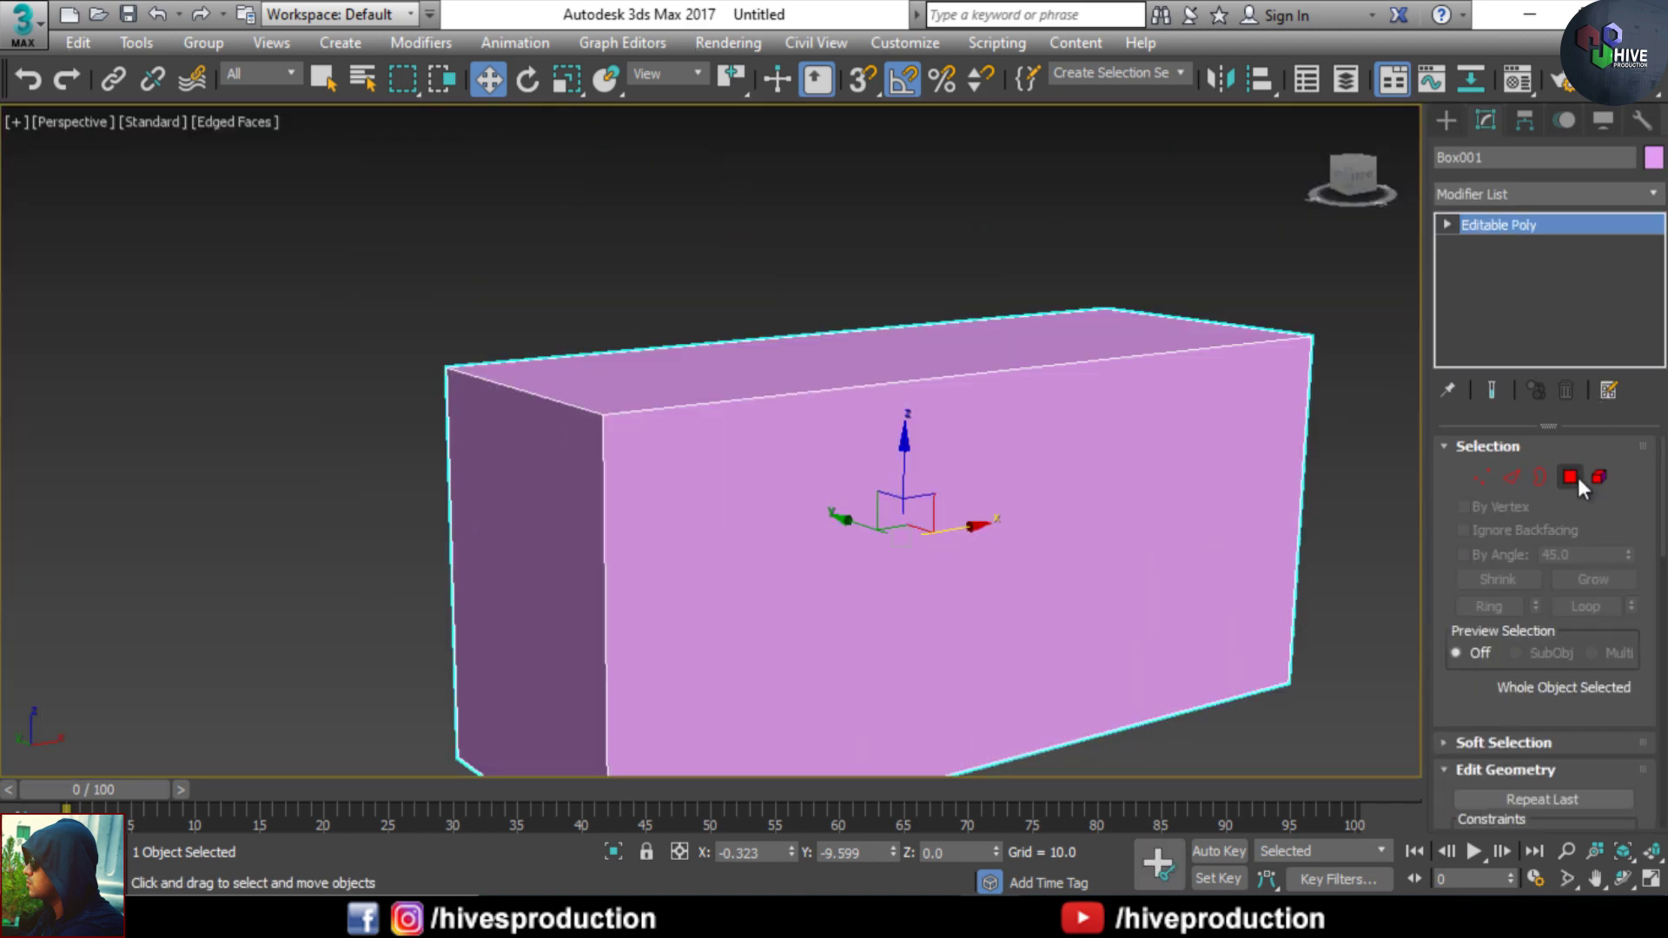
# - Delete the box's front, top and side polygons, leaving only a back wall and a floor as the backdrop
pyautogui.click(1572, 479)
pyautogui.click(1016, 513)
pyautogui.keyDown('ctrl'); pyautogui.click(1071, 343); pyautogui.keyUp('ctrl')
pyautogui.press('Delete')
pyautogui.click(1184, 431)
pyautogui.press('Delete')
pyautogui.click(538, 521)
pyautogui.press('Delete')
# - In the Front view, raise both phones onto the backdrop floor and copy the pair to the other side
pyautogui.press('f')
pyautogui.moveTo(909, 756); pyautogui.dragTo(793, 461, button='middle')
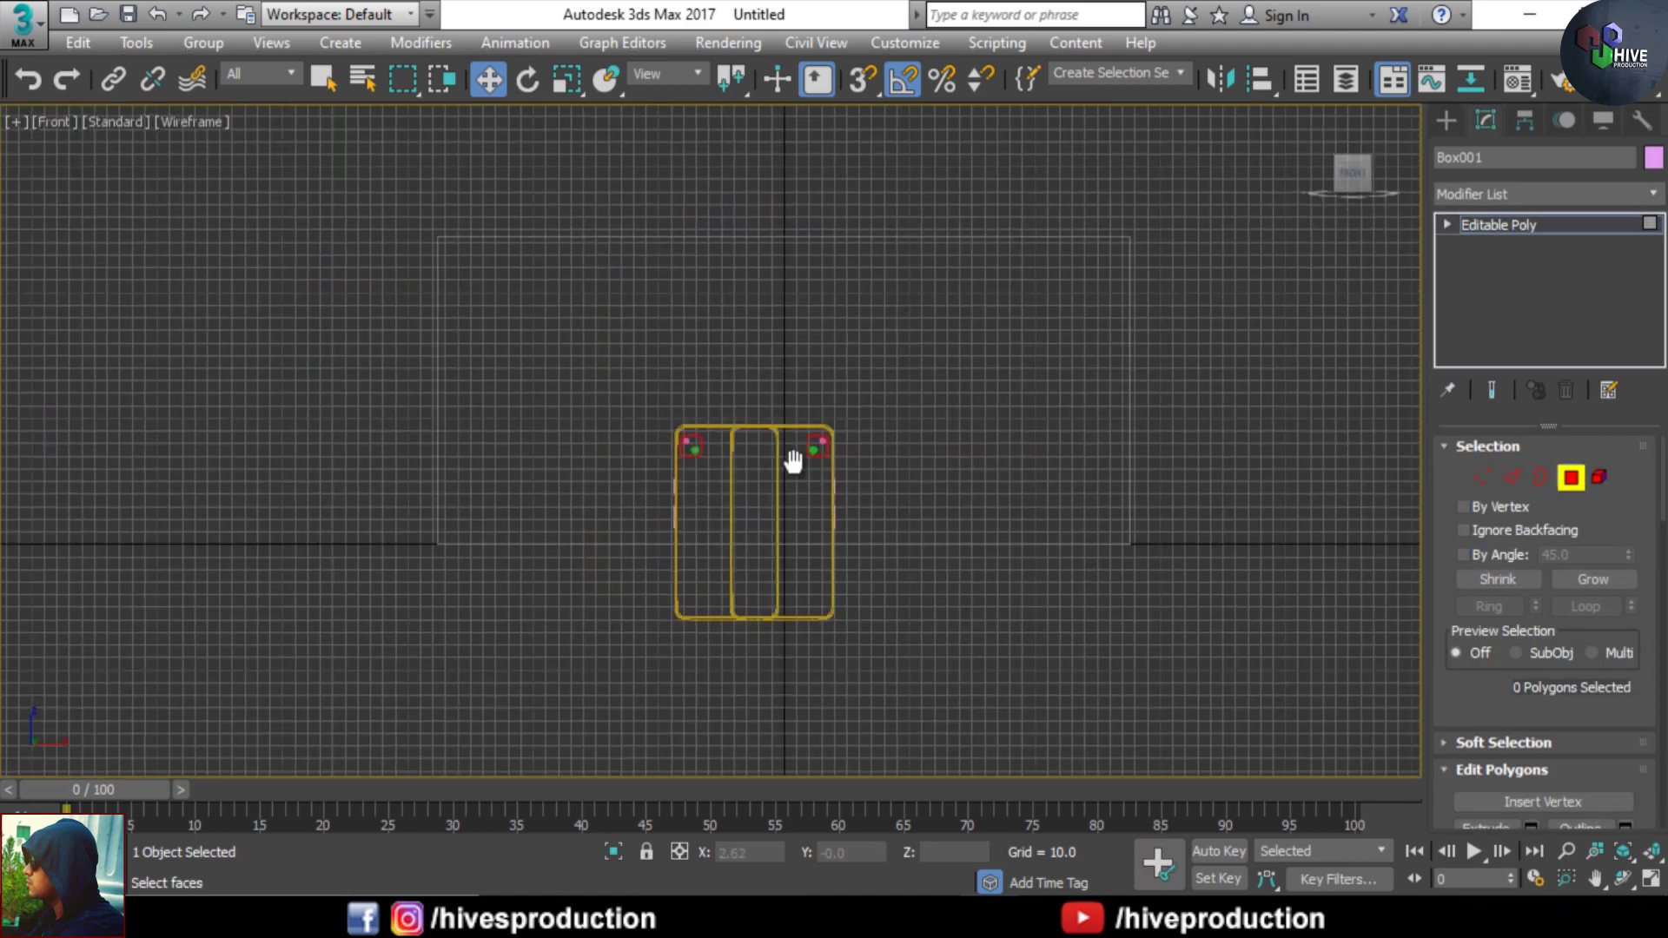
pyautogui.scroll(4, 788, 512)
pyautogui.hotkey('ctrl', 'z')
pyautogui.moveTo(441, 450); pyautogui.dragTo(677, 686)
pyautogui.click(1571, 477)
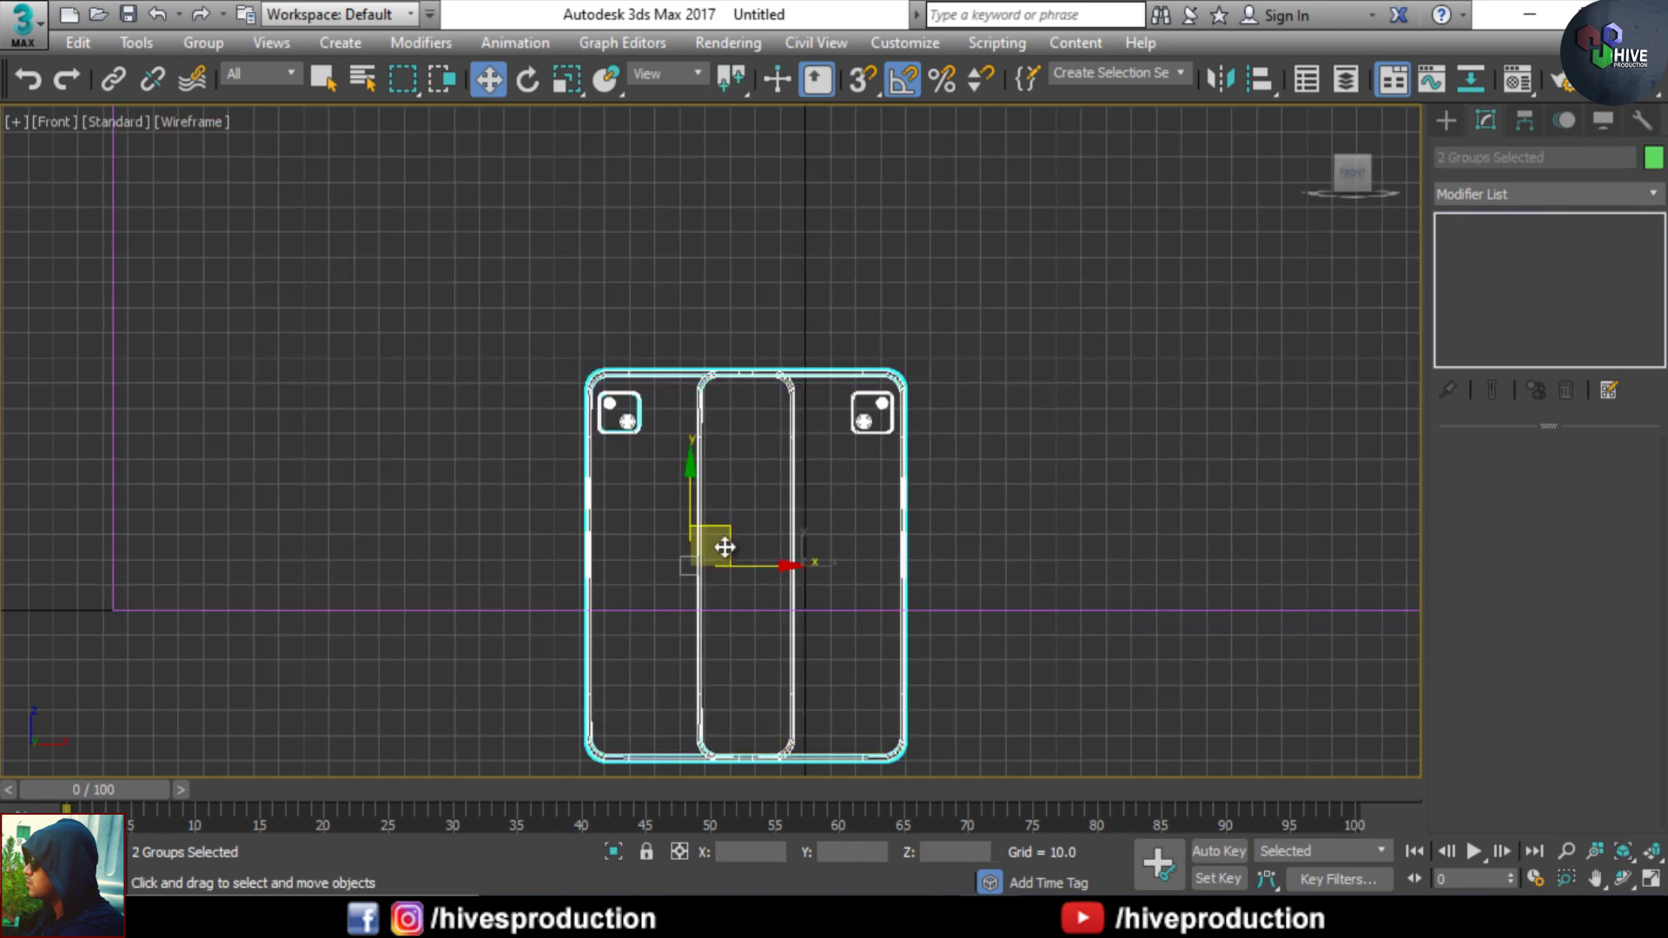
pyautogui.moveTo(726, 547)
pyautogui.mouseDown()
pyautogui.moveTo(1064, 395)
pyautogui.moveTo(556, 420)
pyautogui.mouseUp()
pyautogui.click(868, 569)
pyautogui.hotkey('alt', 'w')
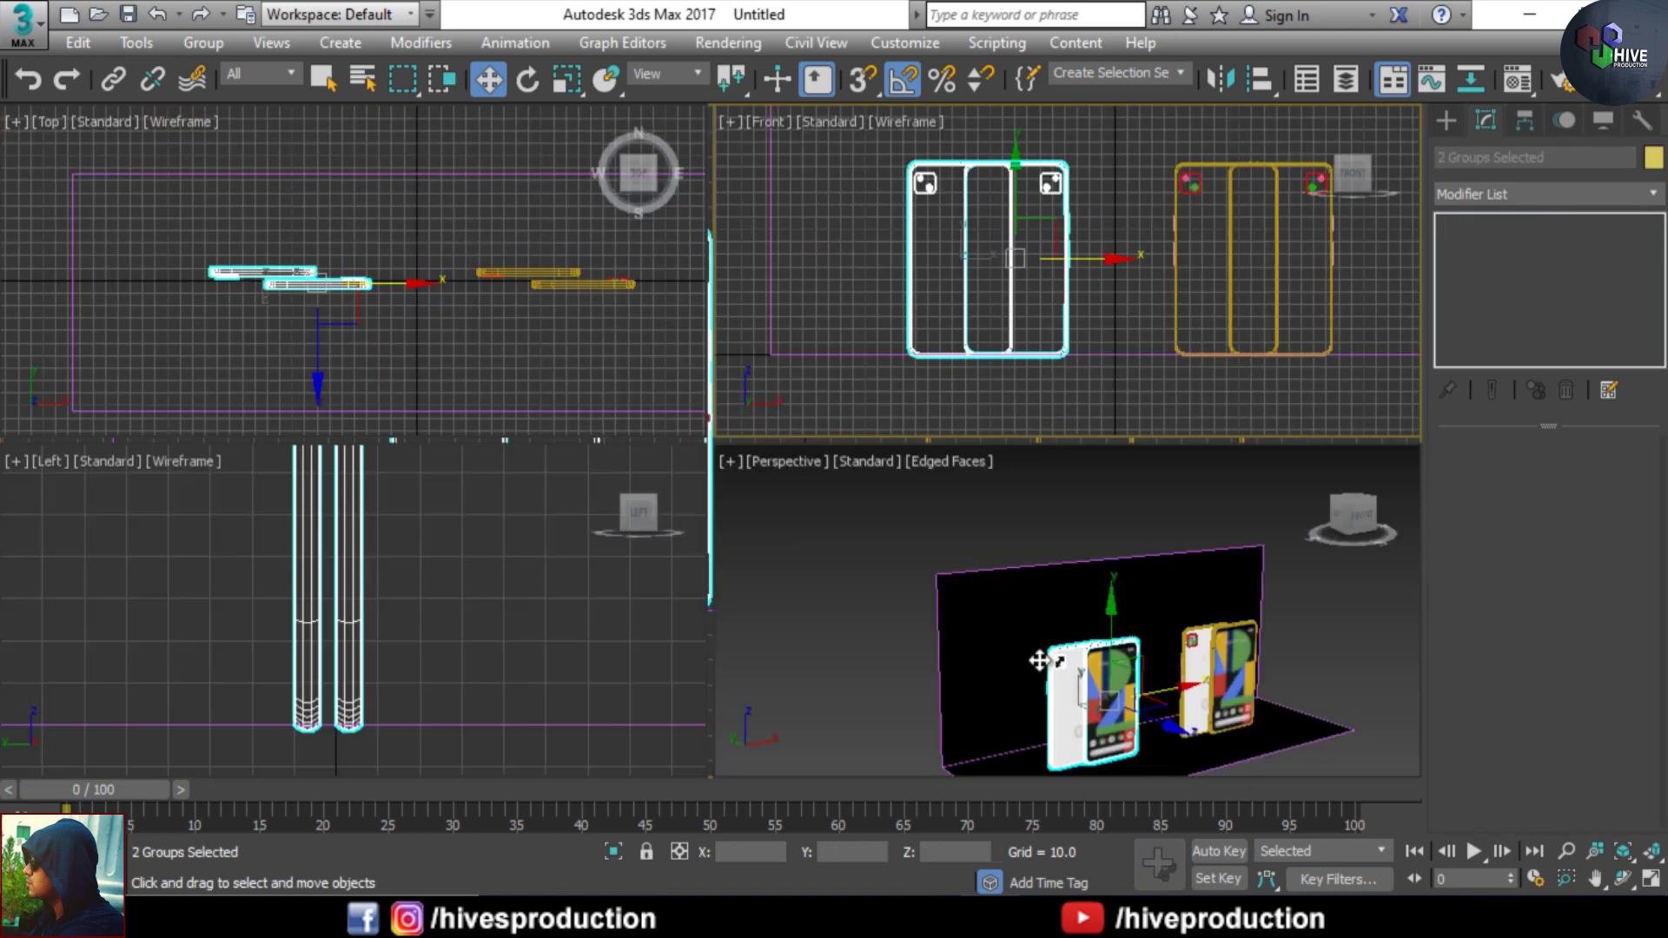
# - Create a Target camera in the Top view, centred in front of the backdrop and aimed at the phones
pyautogui.click(1447, 120)
pyautogui.click(1536, 157)
pyautogui.click(1592, 269)
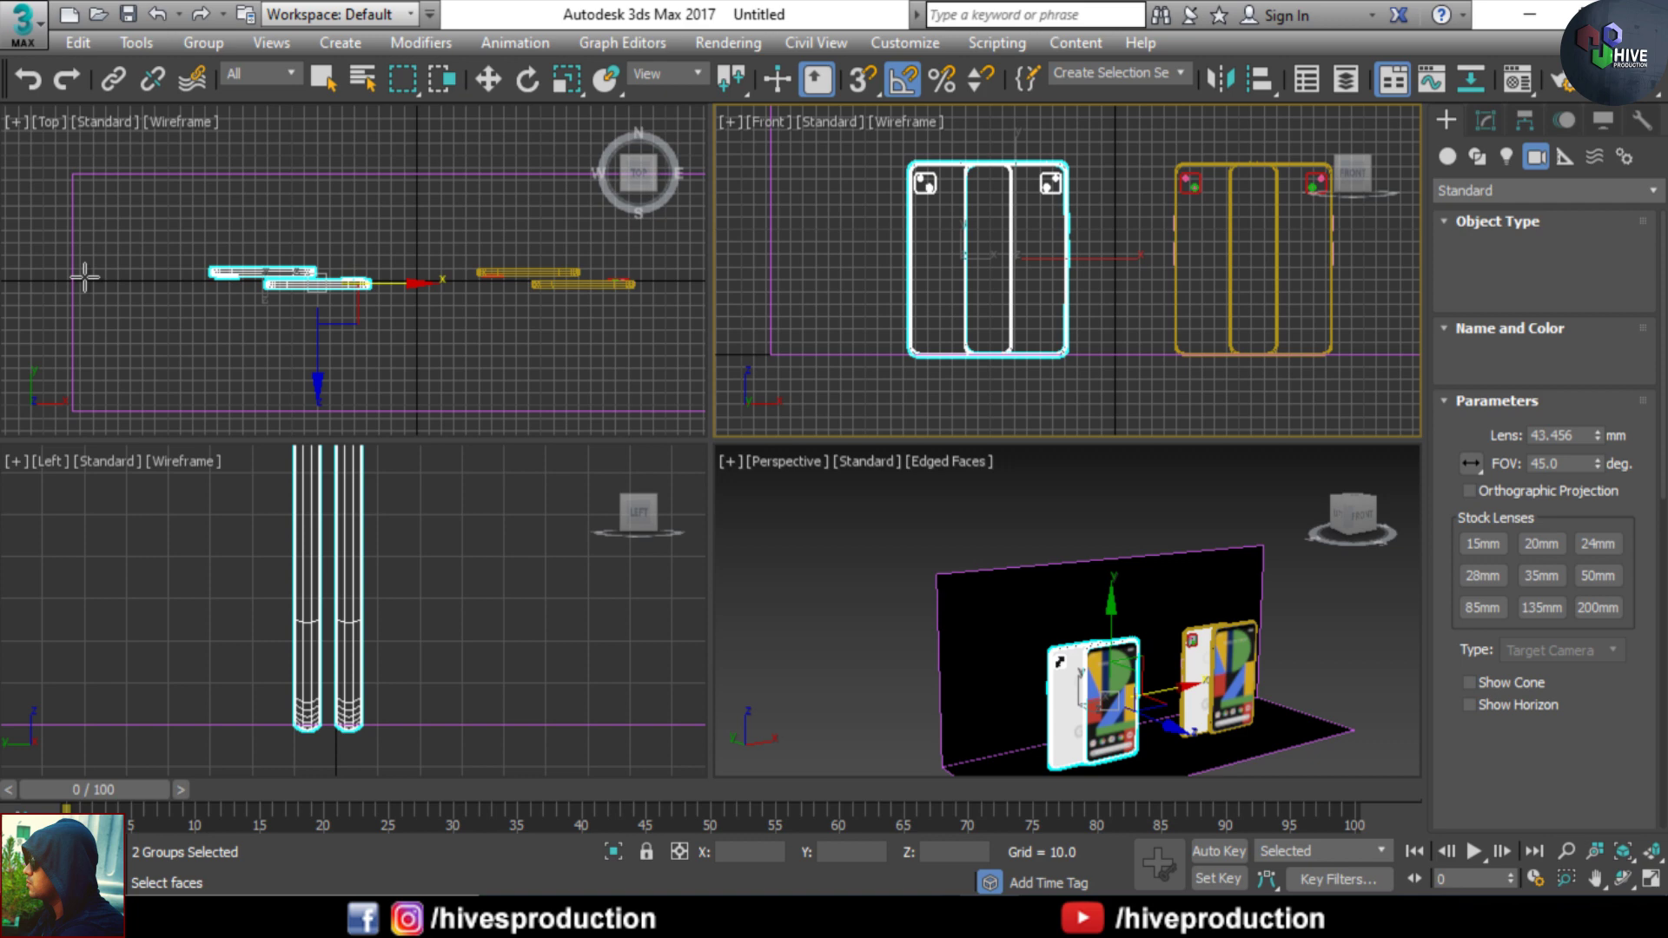
pyautogui.scroll(-4, 390, 417)
pyautogui.moveTo(380, 416); pyautogui.dragTo(380, 228)
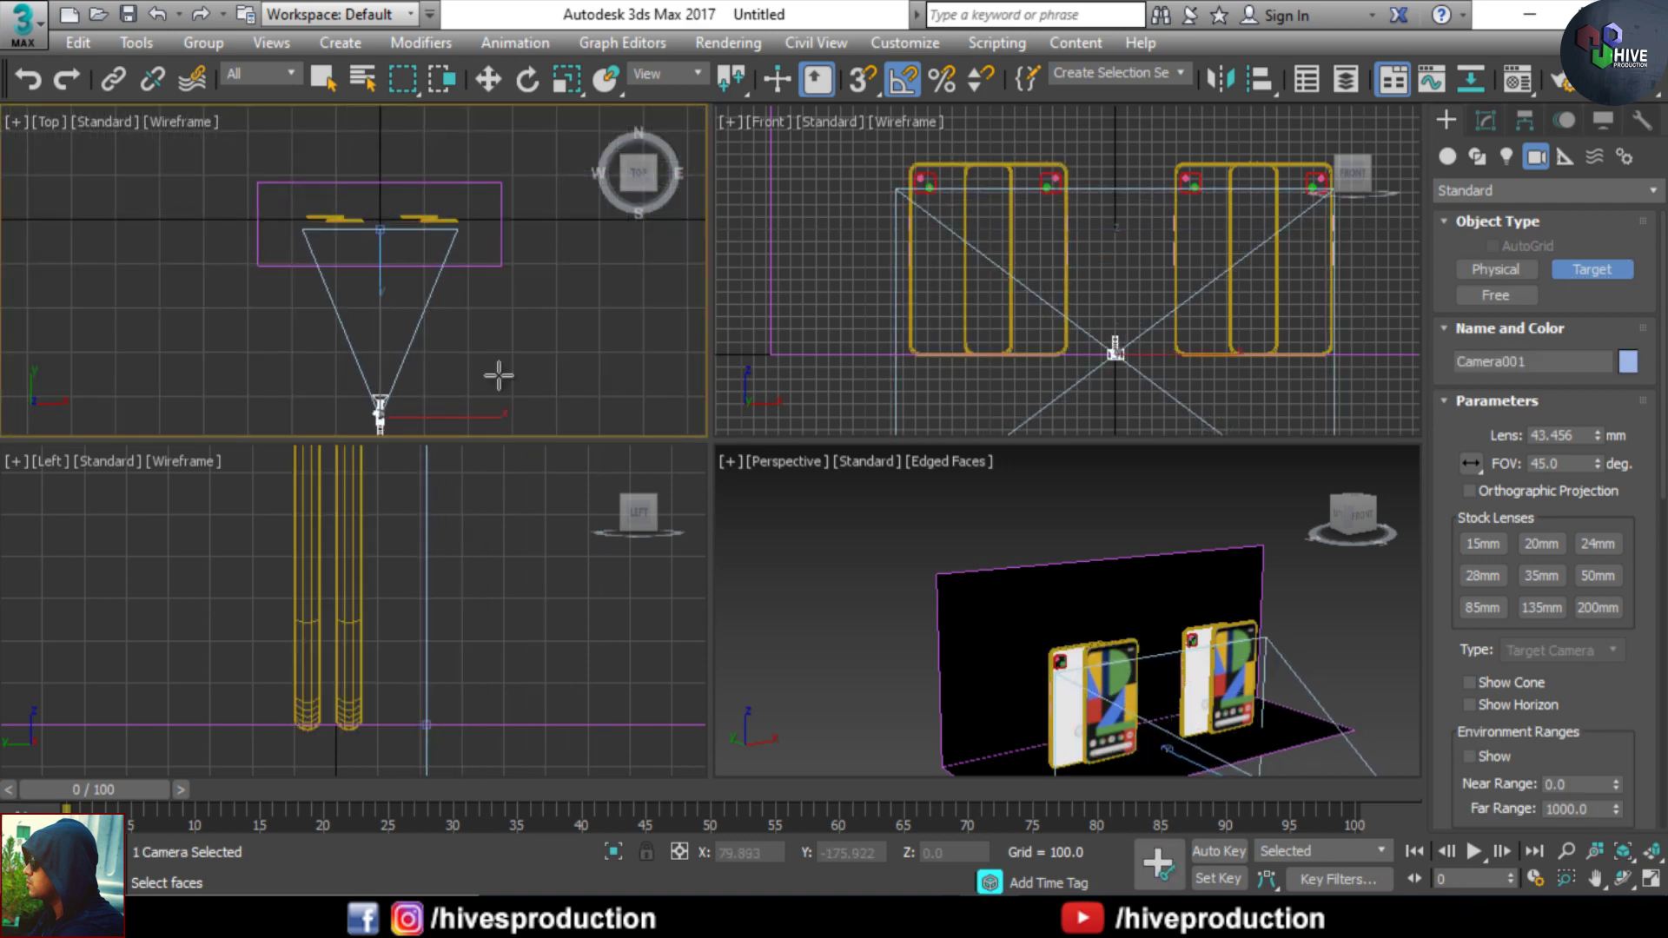
pyautogui.middleClick(986, 521)
# - Look through the camera, apply the 28 mm stock lens and dolly in until both phone pairs fill the view
pyautogui.press('c')
pyautogui.hotkey('alt', 'w')
pyautogui.moveTo(914, 206); pyautogui.dragTo(928, 552, button='middle')
pyautogui.click(1483, 575)
pyautogui.click(1566, 852)
pyautogui.moveTo(725, 543); pyautogui.dragTo(723, 448)
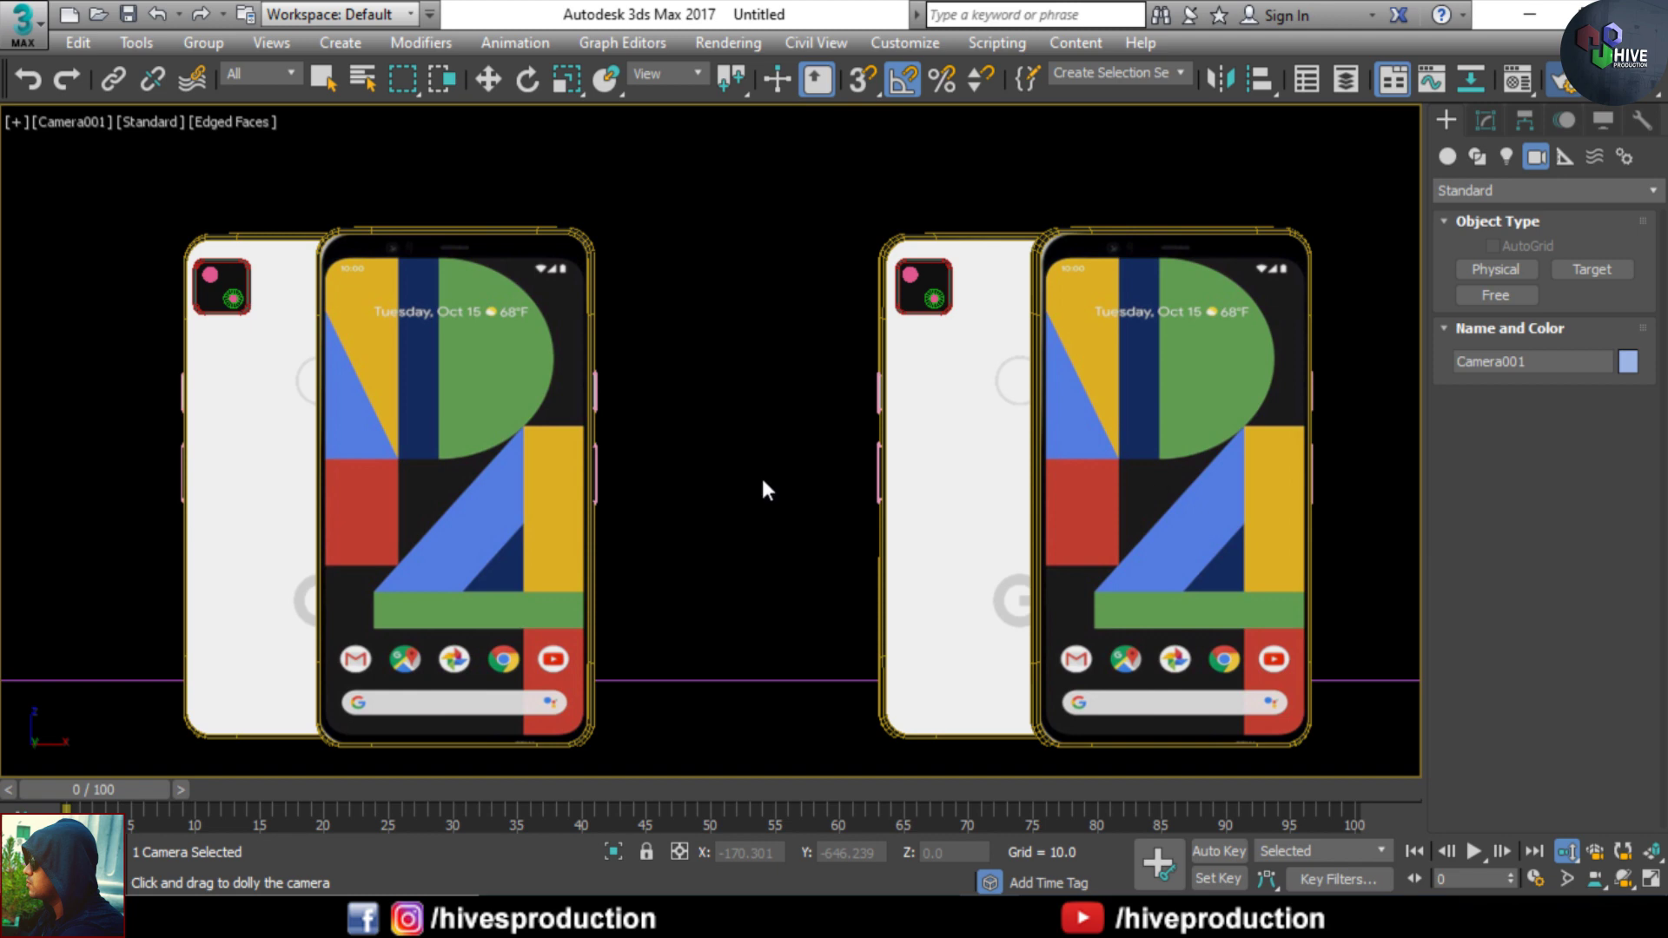
# - Set the render output width to 1280 and show the safe frame in the camera view
pyautogui.press('F10')
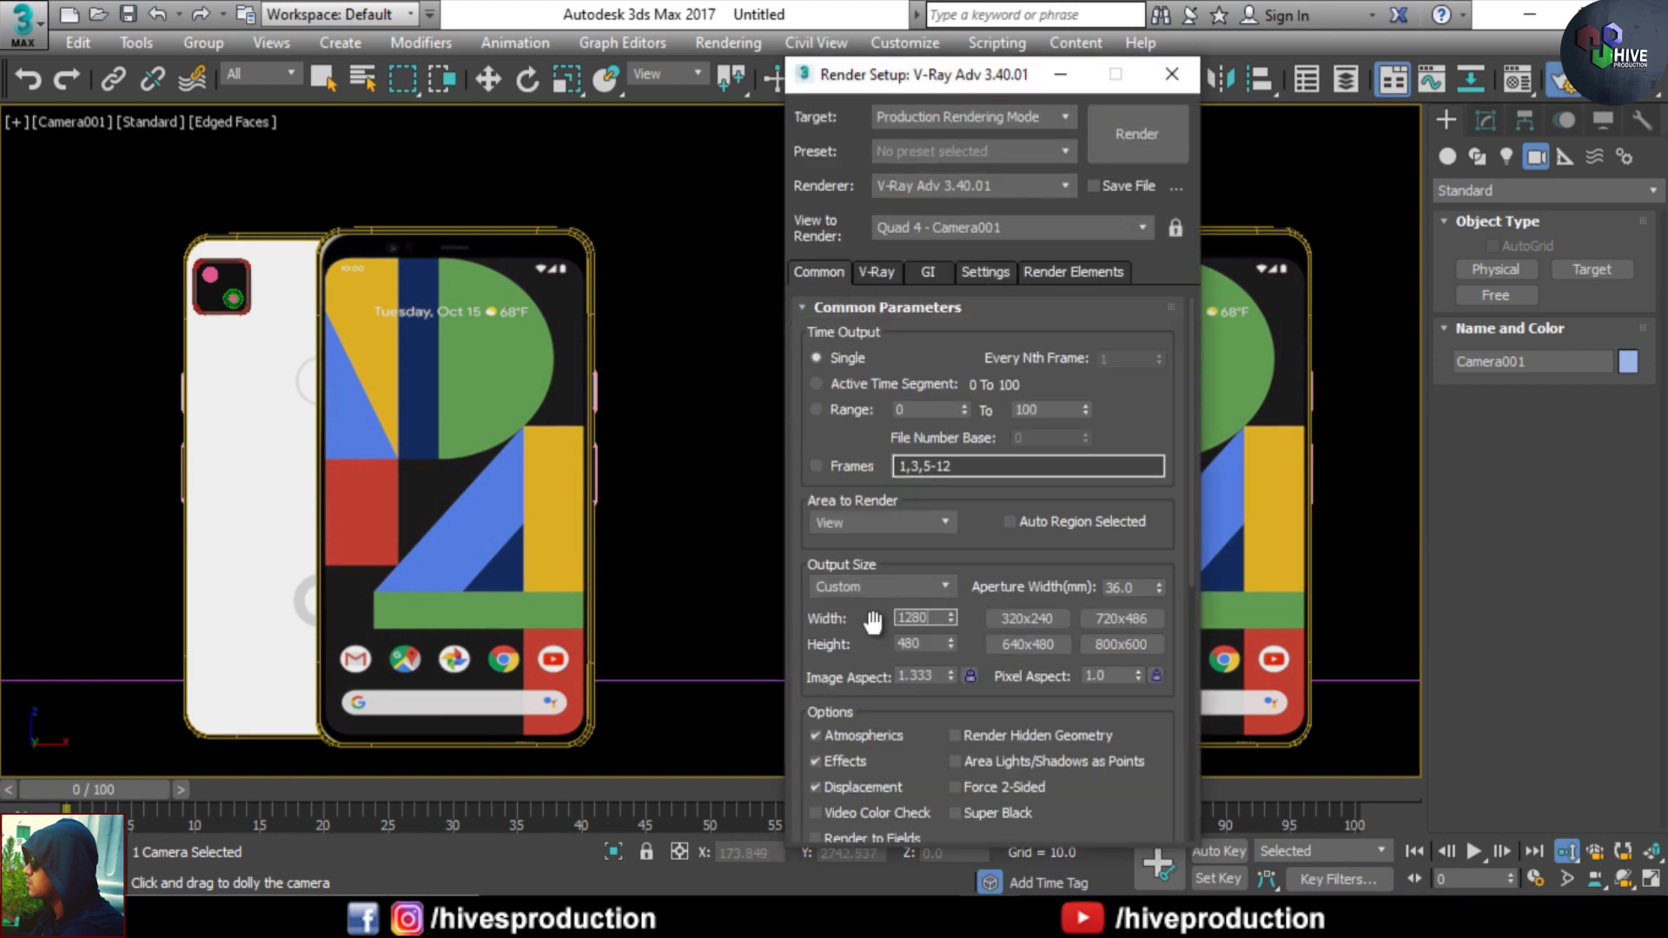
pyautogui.click(1170, 76)
pyautogui.hotkey('shift', 'f')
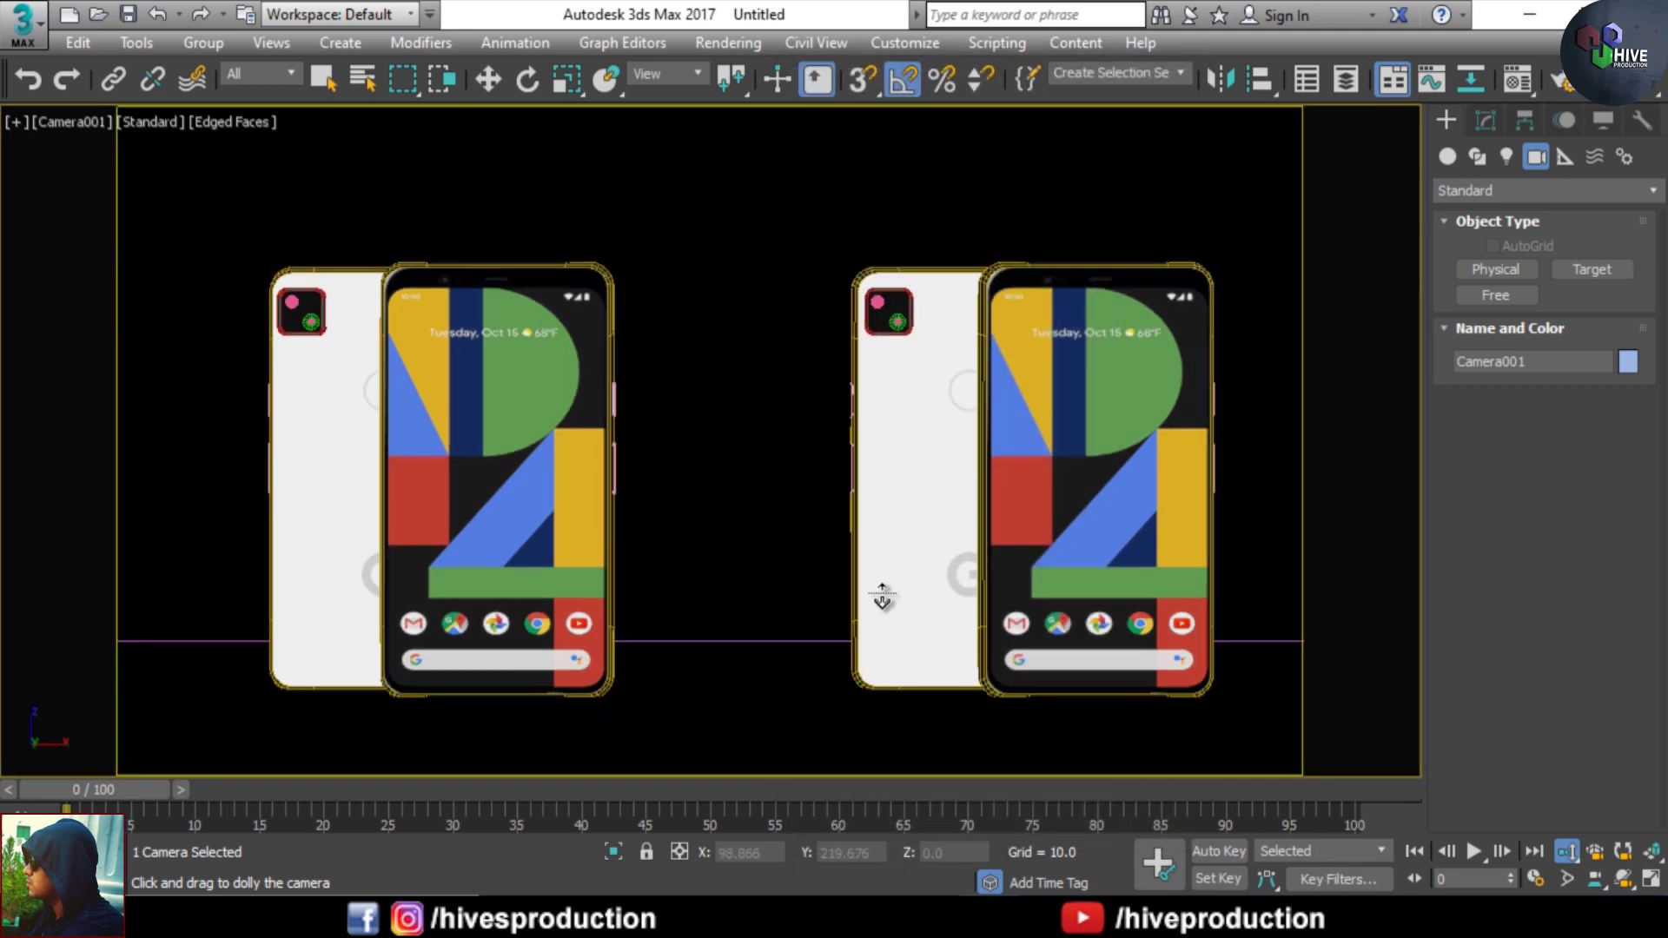
# - Rotate each pair of phones about the vertical axis so the two pairs angle inward toward each other
pyautogui.press('w')
pyautogui.click(894, 539)
pyautogui.keyDown('ctrl'); pyautogui.click(998, 497); pyautogui.keyUp('ctrl')
pyautogui.press('r')
pyautogui.press('e')
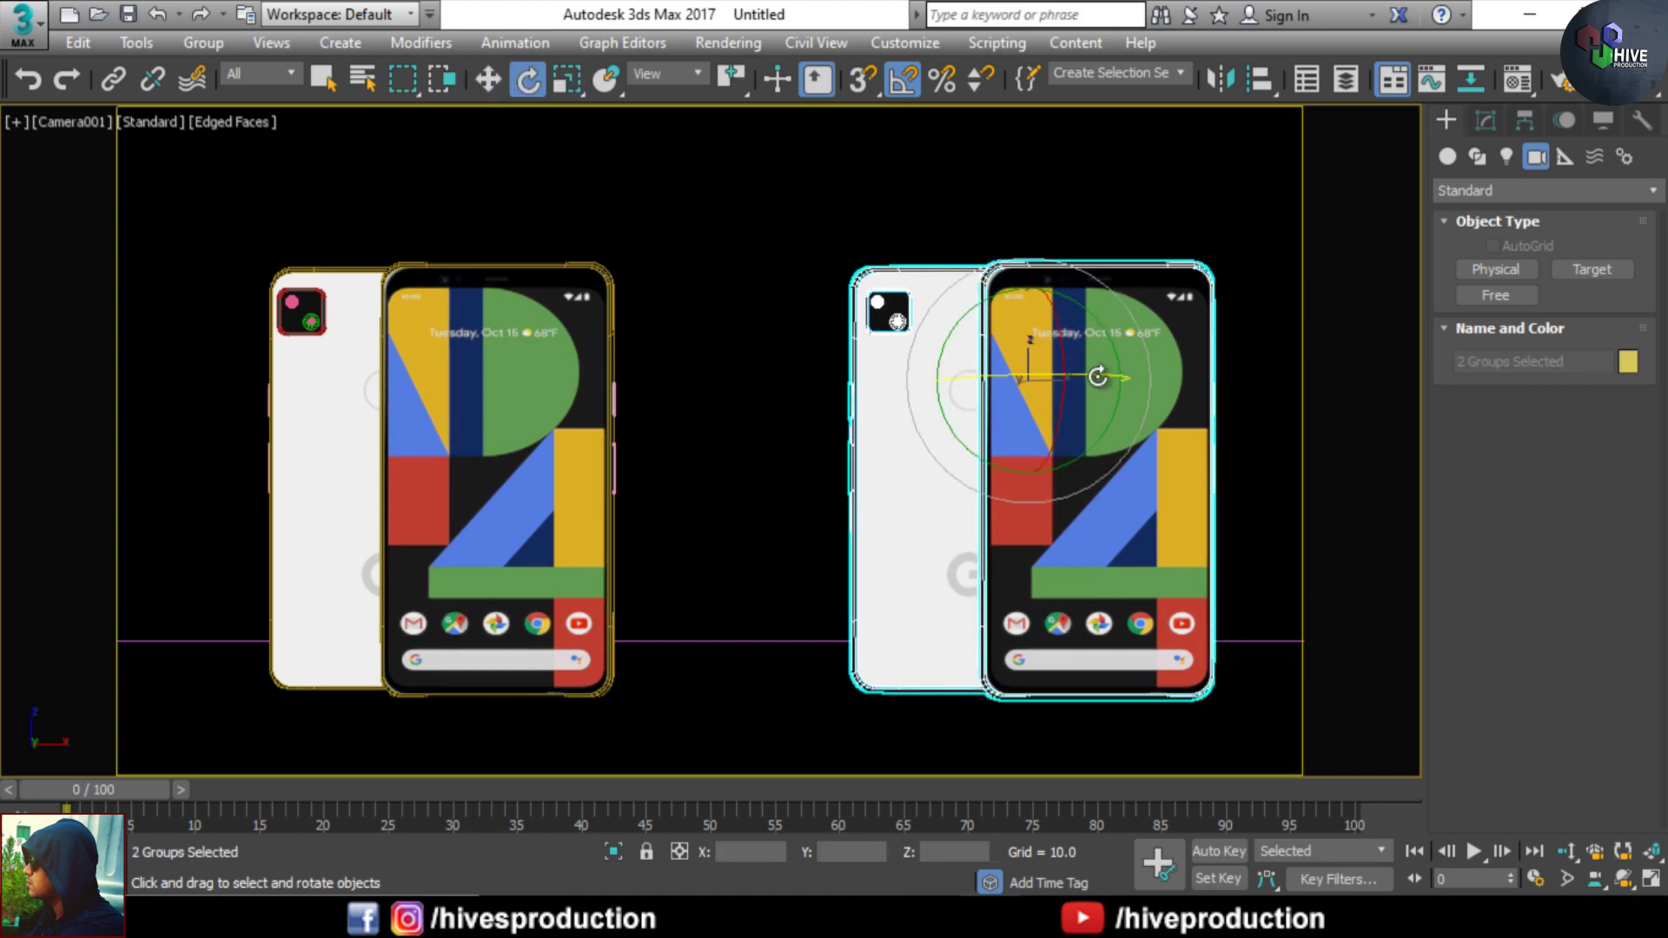
pyautogui.moveTo(1100, 376); pyautogui.dragTo(1025, 395)
pyautogui.click(512, 435)
pyautogui.keyDown('ctrl'); pyautogui.click(348, 439); pyautogui.keyUp('ctrl')
pyautogui.moveTo(472, 387); pyautogui.dragTo(537, 379)
# - Move the two phone pairs closer together along X and dolly the camera in for a tighter framing
pyautogui.press('w')
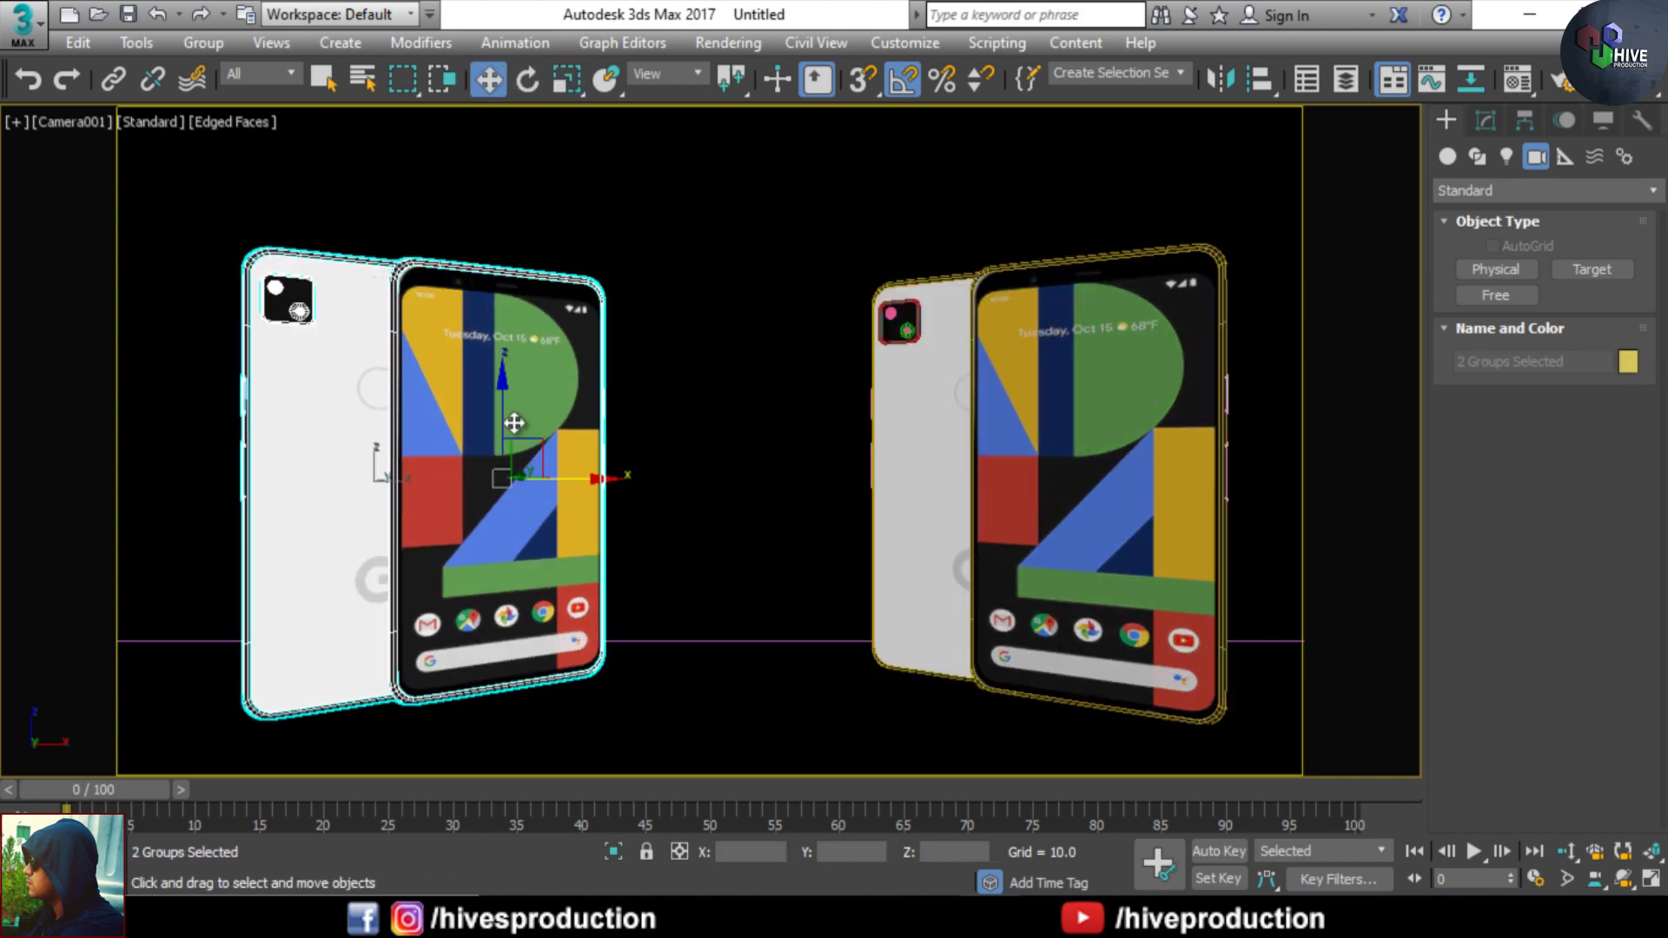
pyautogui.moveTo(582, 493); pyautogui.dragTo(653, 496)
pyautogui.click(922, 499)
pyautogui.keyDown('ctrl'); pyautogui.click(1187, 498); pyautogui.keyUp('ctrl')
pyautogui.moveTo(1056, 481); pyautogui.dragTo(1003, 482)
pyautogui.scroll(4, 959, 500)
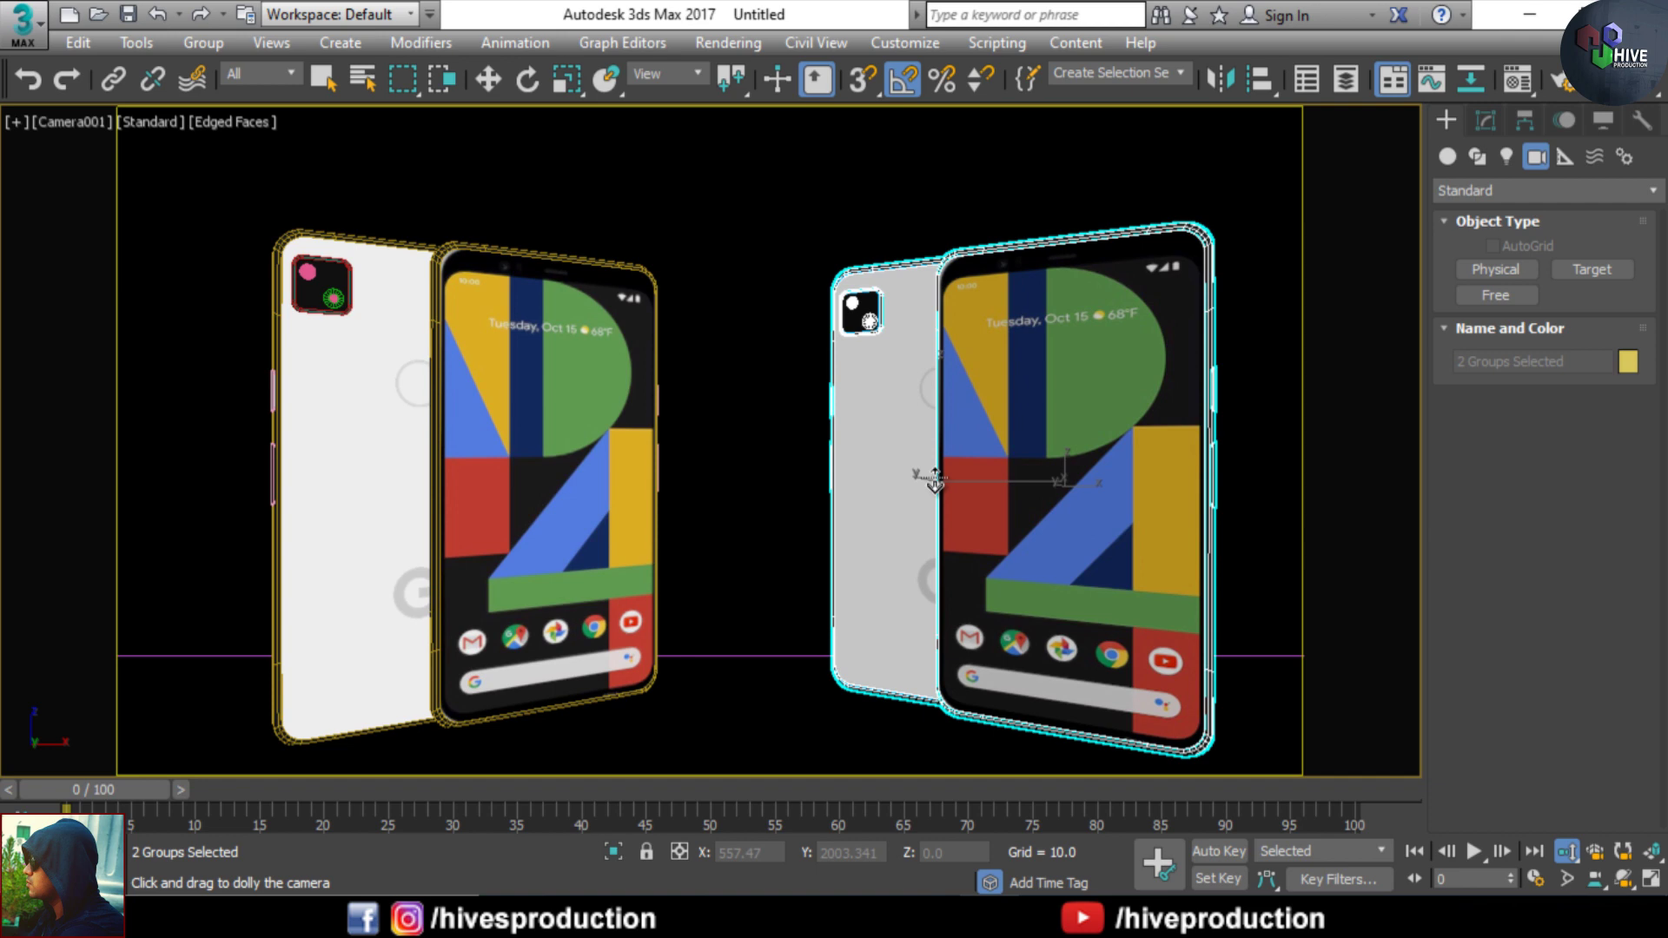
pyautogui.moveTo(961, 519); pyautogui.dragTo(932, 487, button='middle')
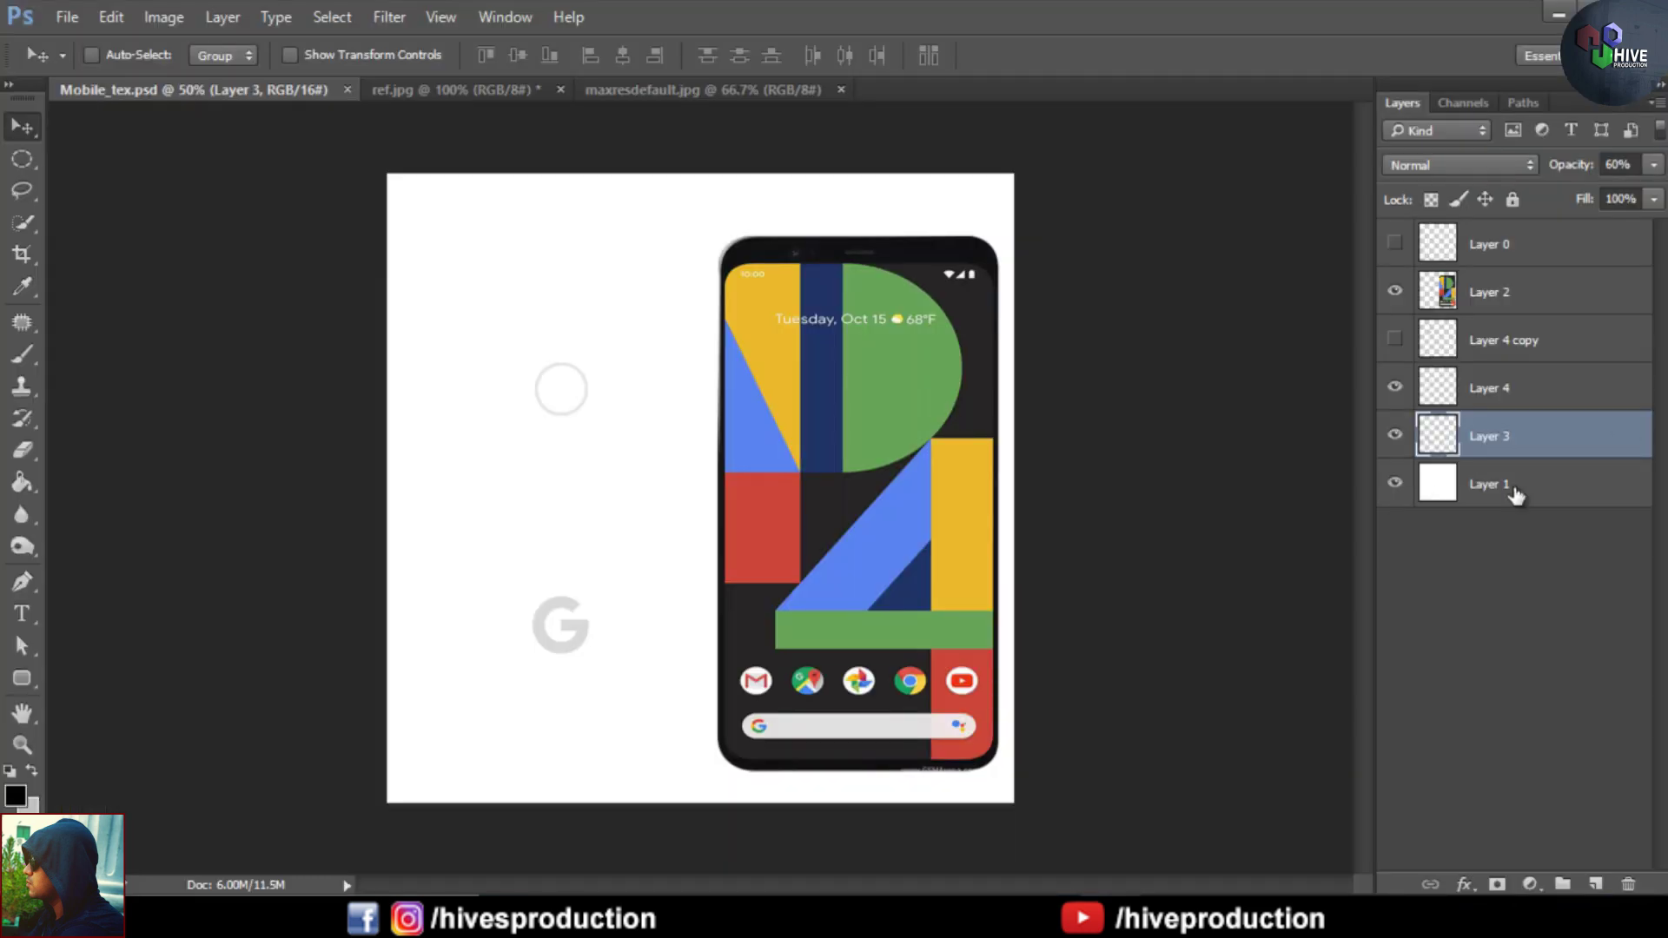
# - Switch to Photoshop, fill Layer 1 of the phone texture with black and recolour the G logo and ring dark grey
pyautogui.click(1515, 494)
pyautogui.hotkey('alt', 'BackSpace')
pyautogui.click(1459, 449)
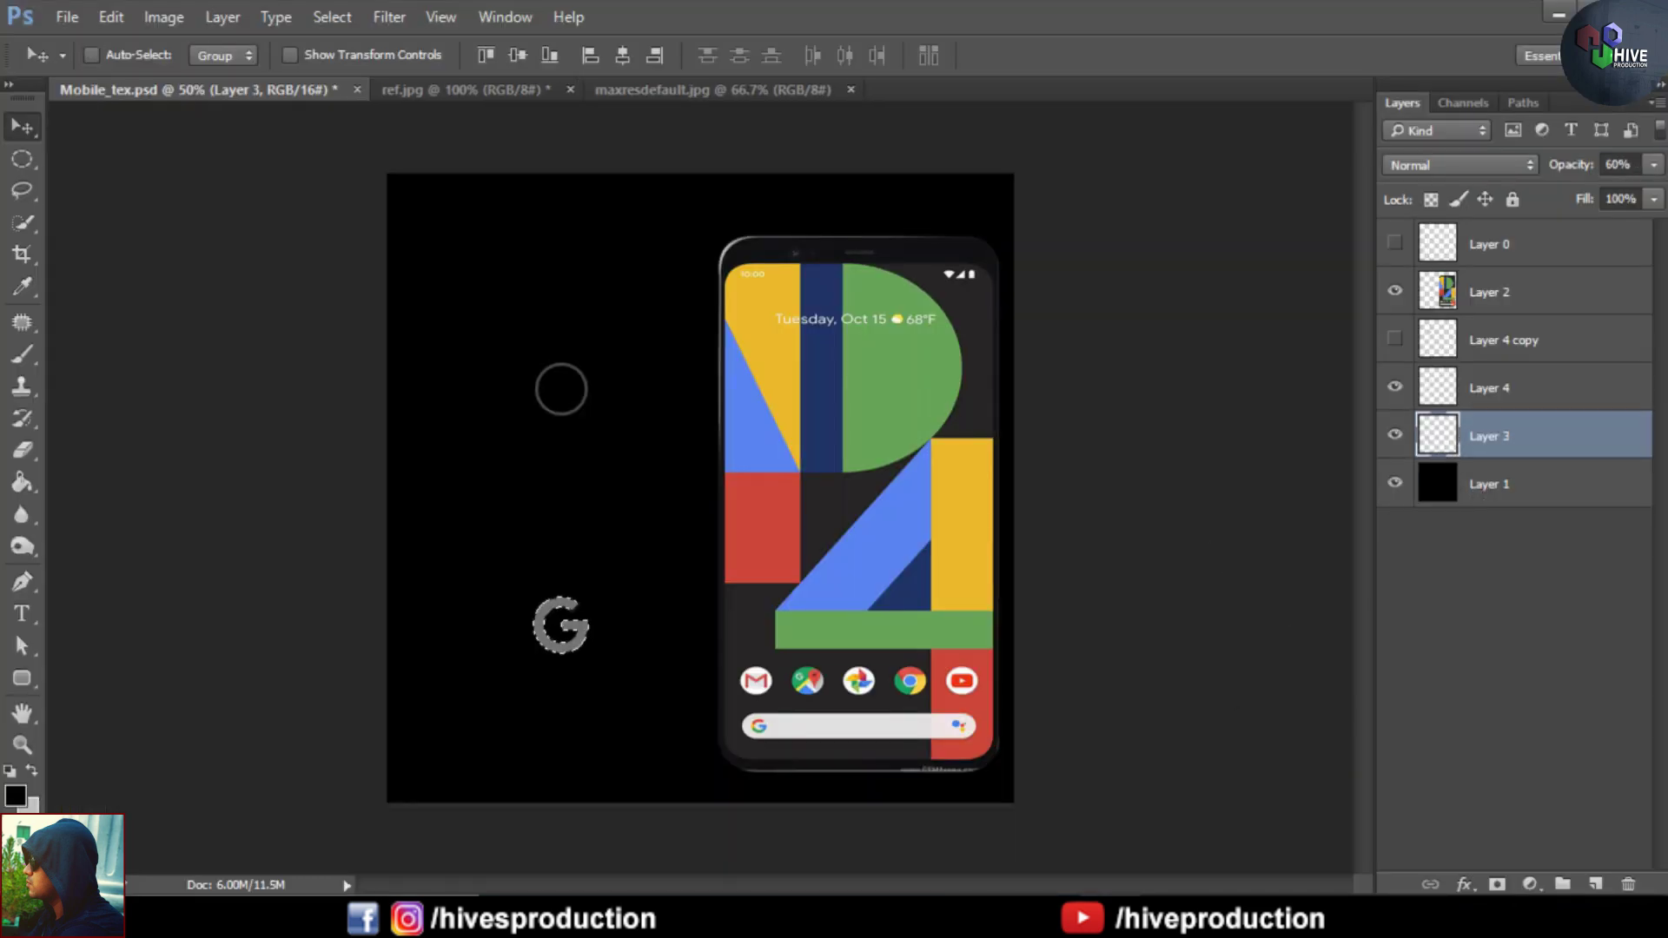
pyautogui.click(16, 795)
pyautogui.click(1013, 591)
pyautogui.press('Return')
pyautogui.hotkey('alt', 'BackSpace')
pyautogui.hotkey('ctrl', 'd')
pyautogui.click(1467, 392)
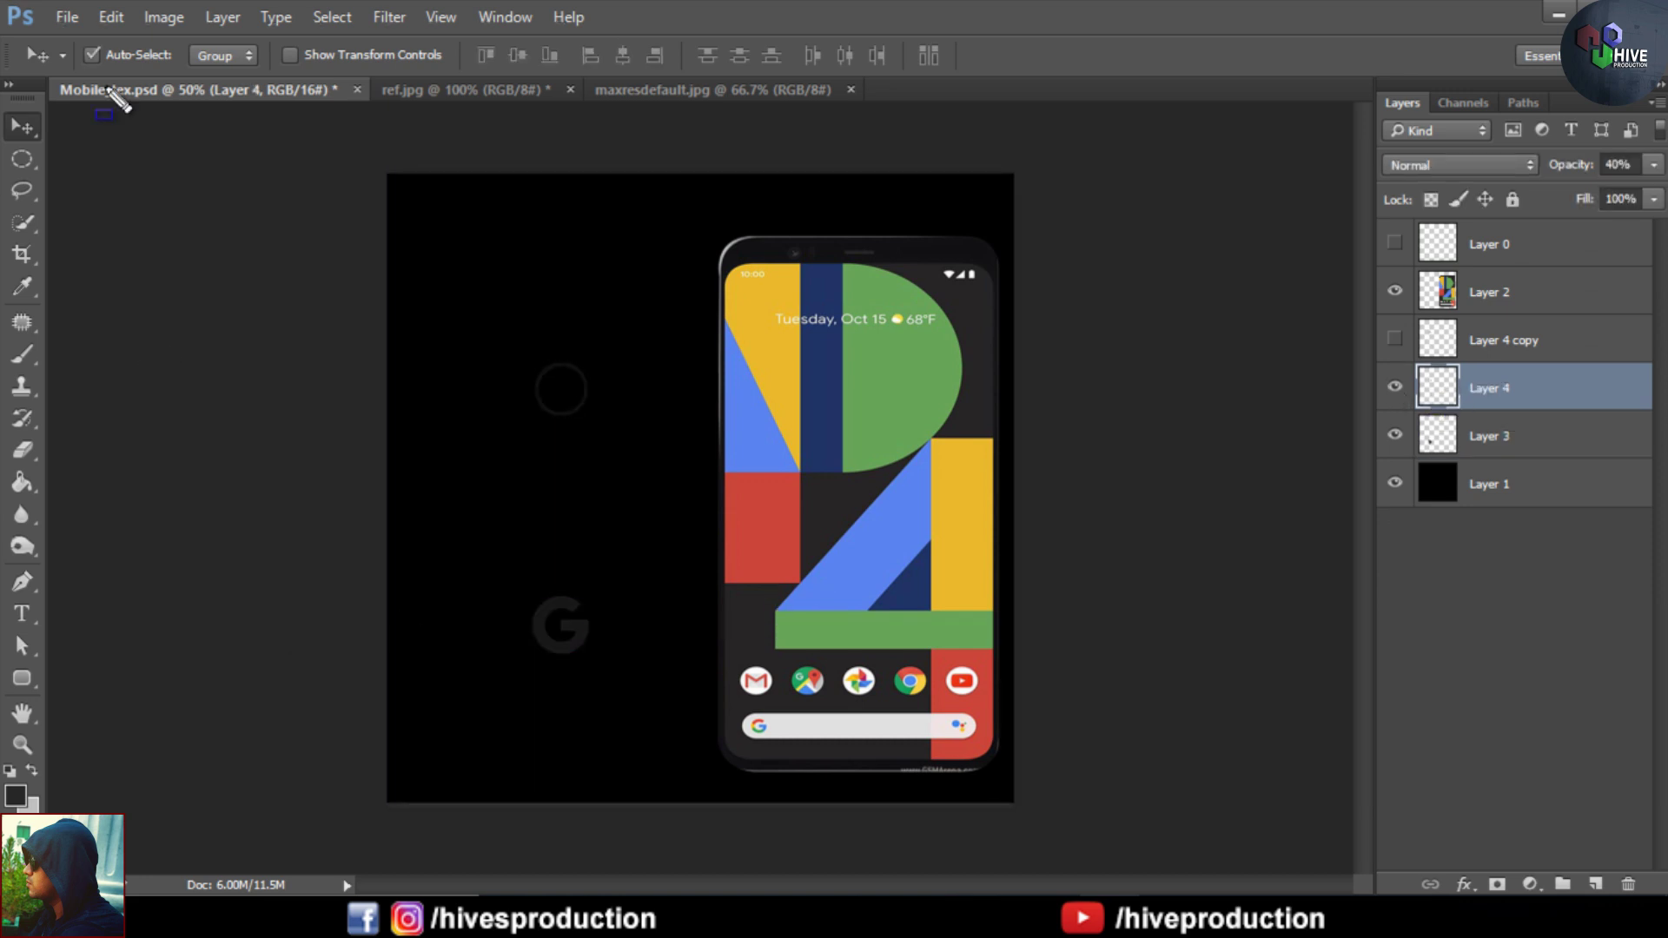
# - Save the dark texture to the Desktop as a JPEG named Mobile_tex_Black
pyautogui.click(66, 17)
pyautogui.click(104, 284)
pyautogui.click(264, 606)
pyautogui.write('_B')
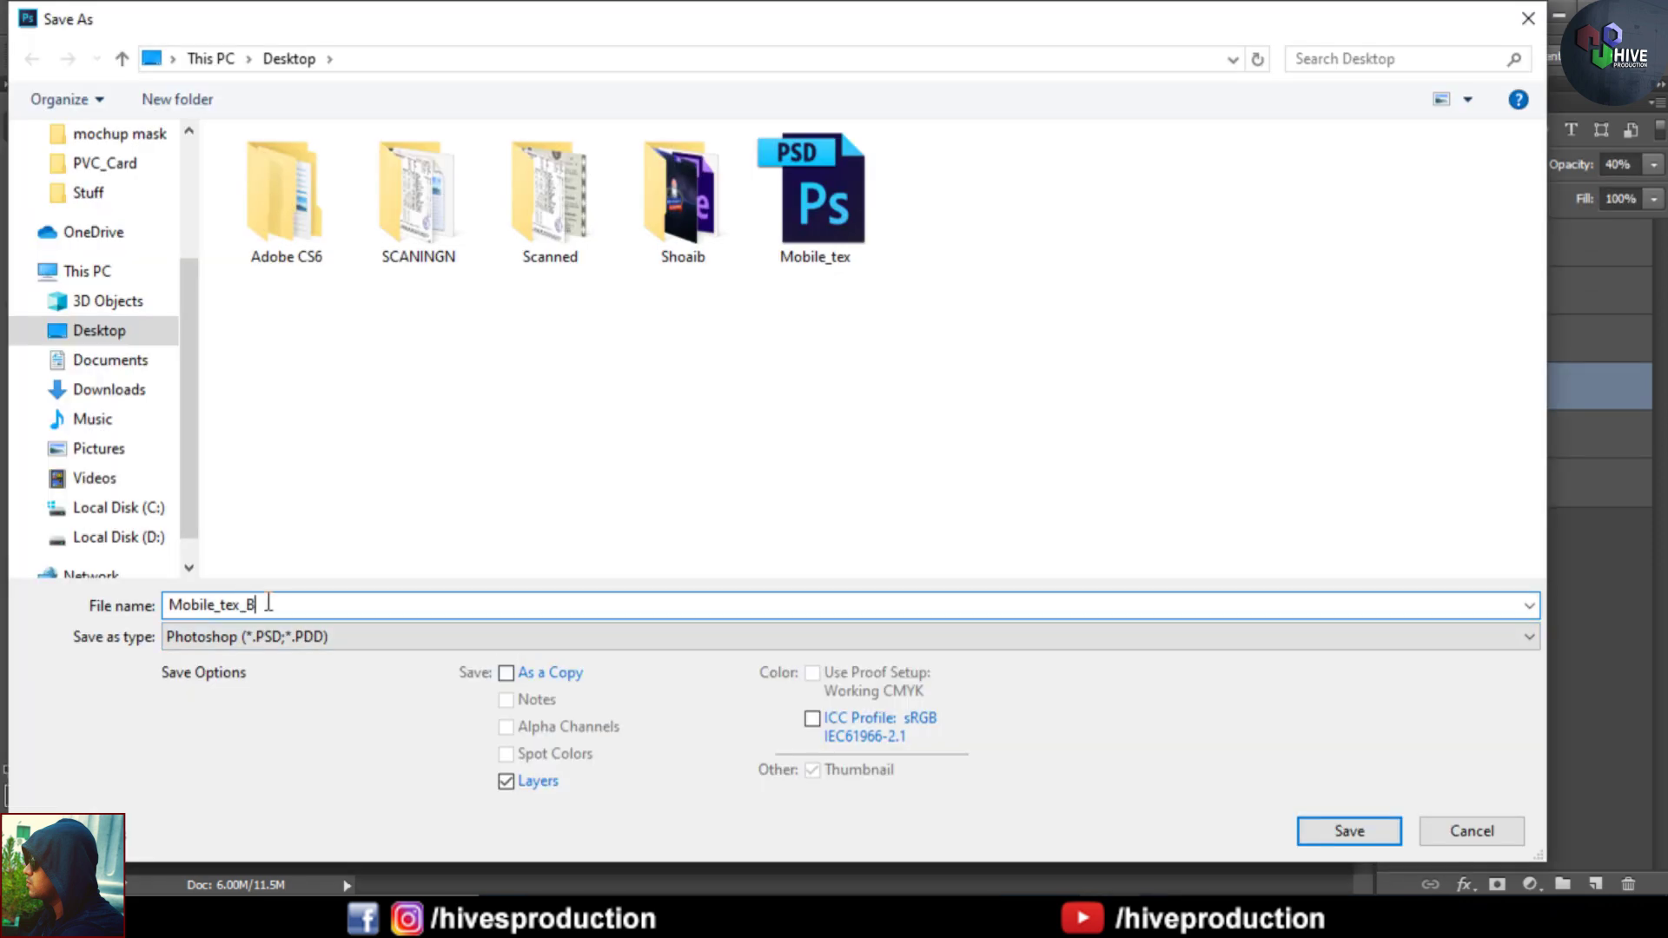
pyautogui.write('la')
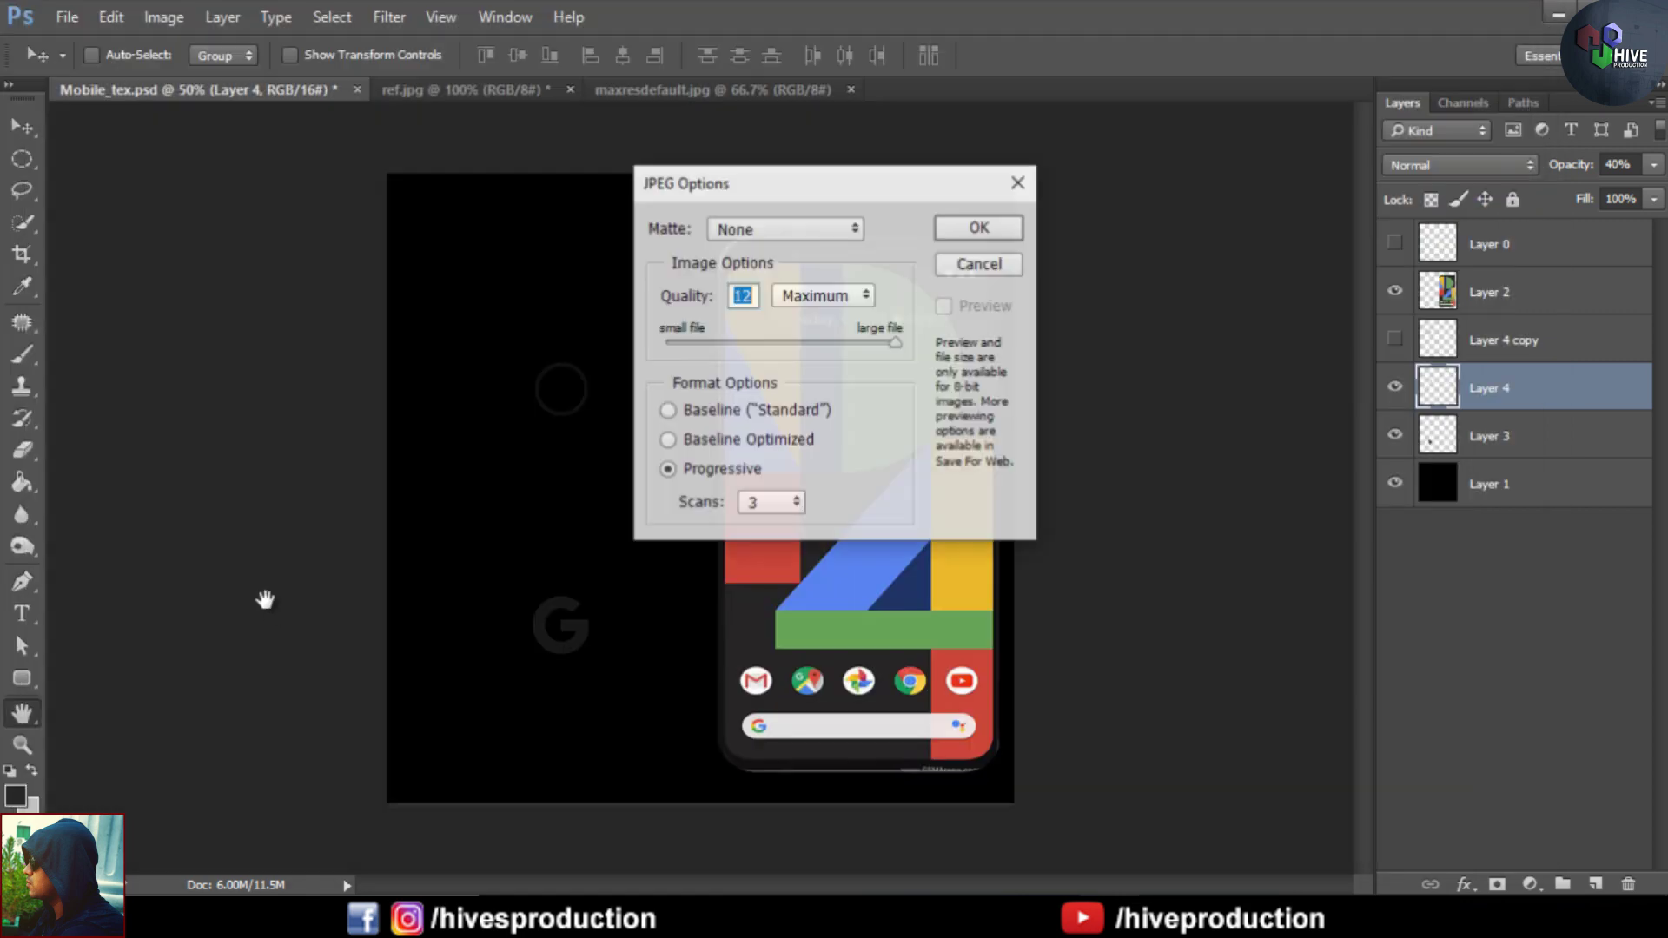
pyautogui.press('Return')
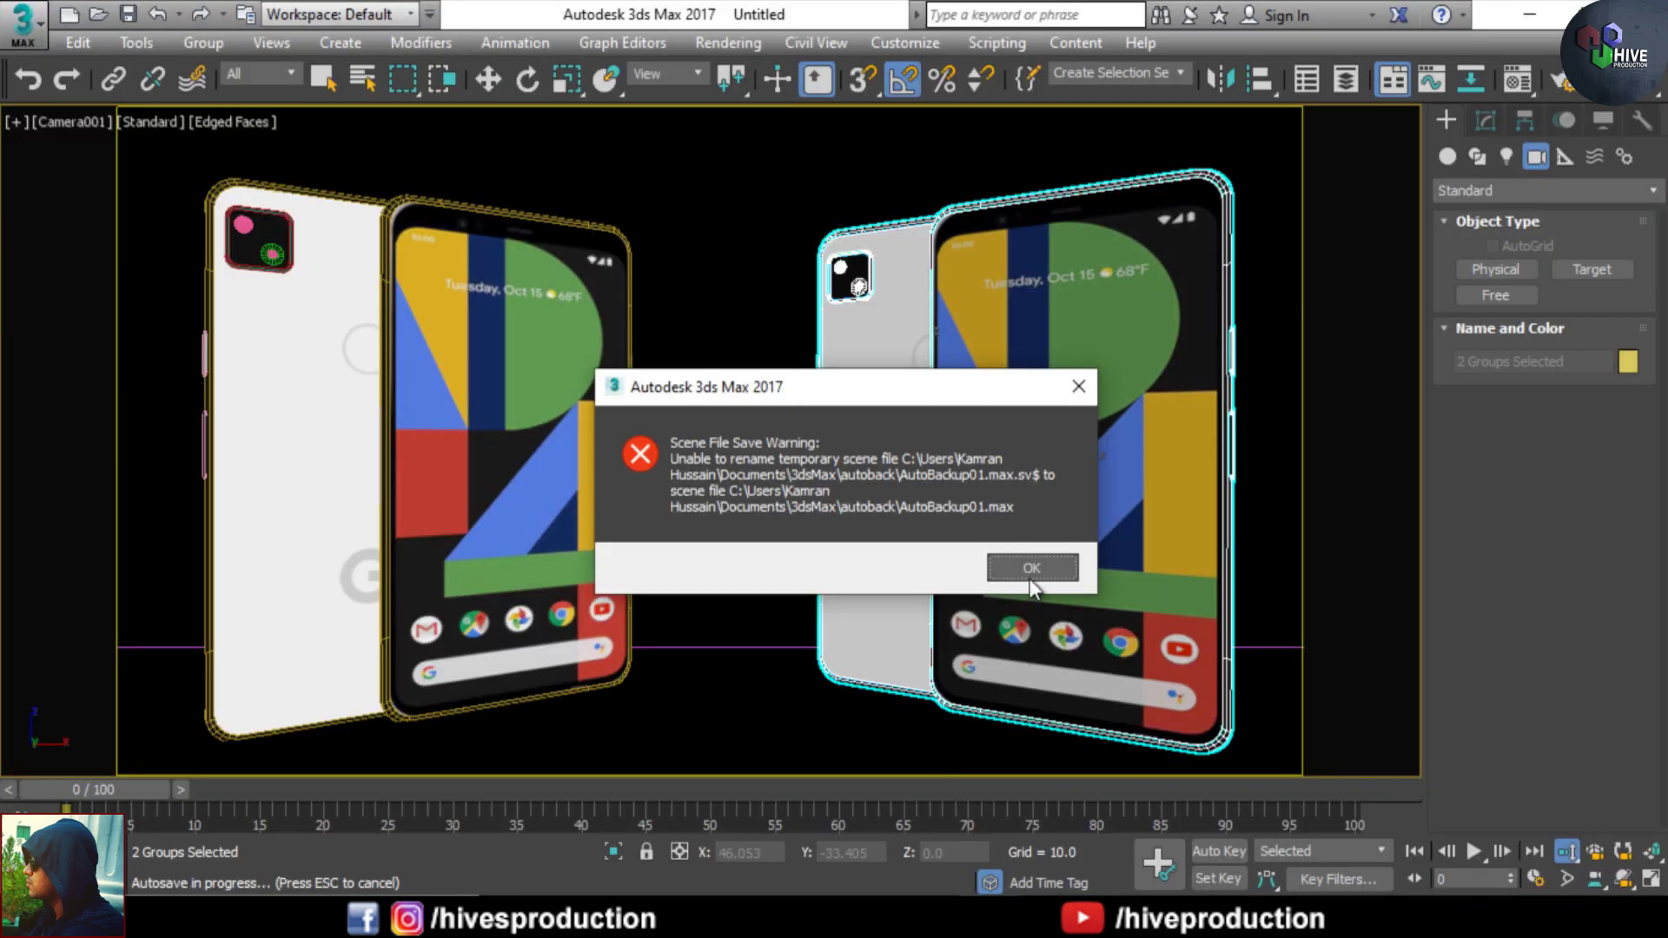
# - Switch back to 3ds Max, dismiss the autosave warning, open the front-left back-facing phone's group and select its body
pyautogui.click(1038, 569)
pyautogui.click(1031, 562)
pyautogui.press('w')
pyautogui.click(260, 297)
pyautogui.click(205, 43)
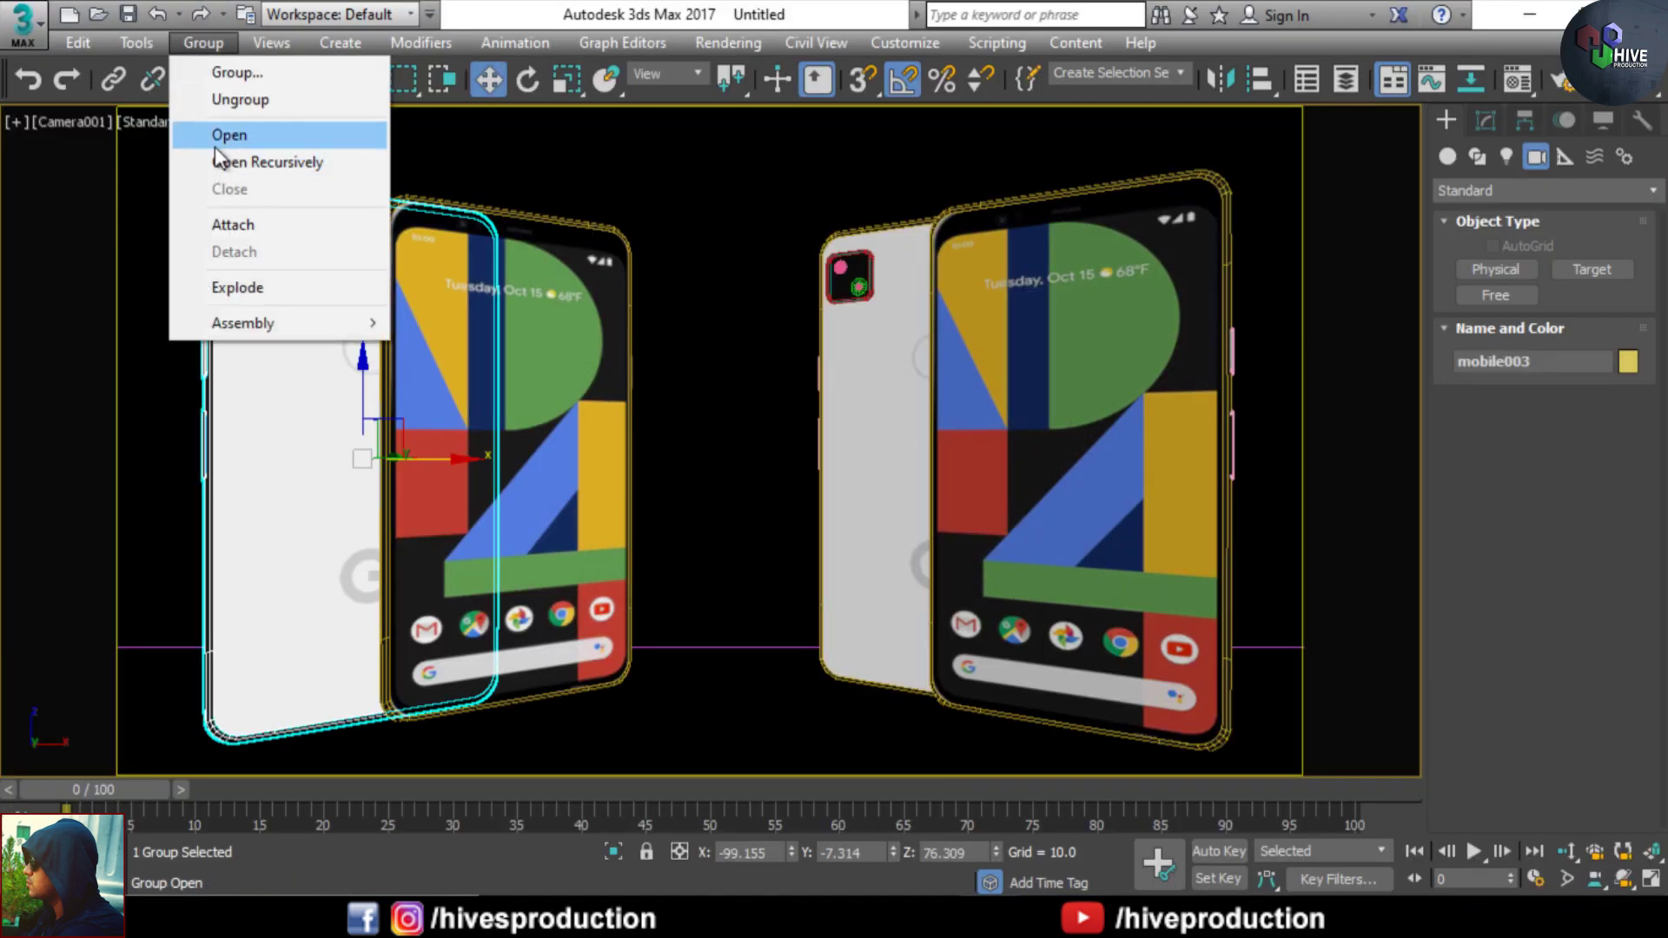
pyautogui.click(217, 139)
pyautogui.click(316, 375)
# - Show 6 X 4 material sample slots, copy the textured phone material into an empty slot and name it black
pyautogui.rightClick(445, 250)
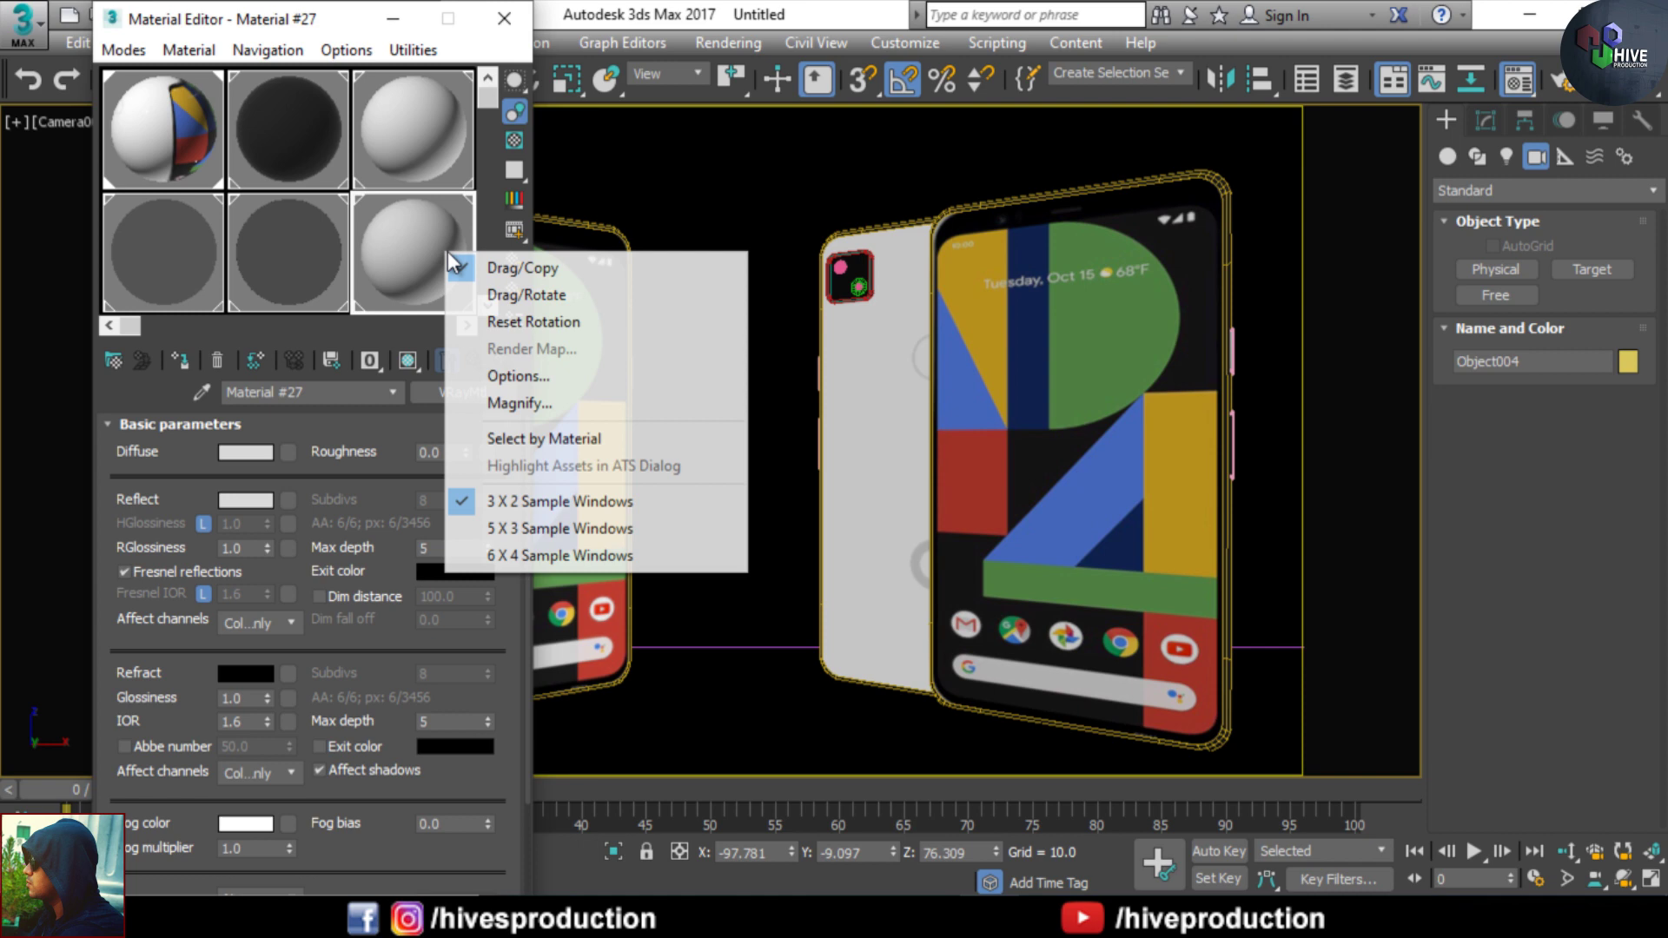
pyautogui.click(559, 555)
pyautogui.click(318, 161)
pyautogui.moveTo(153, 80); pyautogui.dragTo(319, 161)
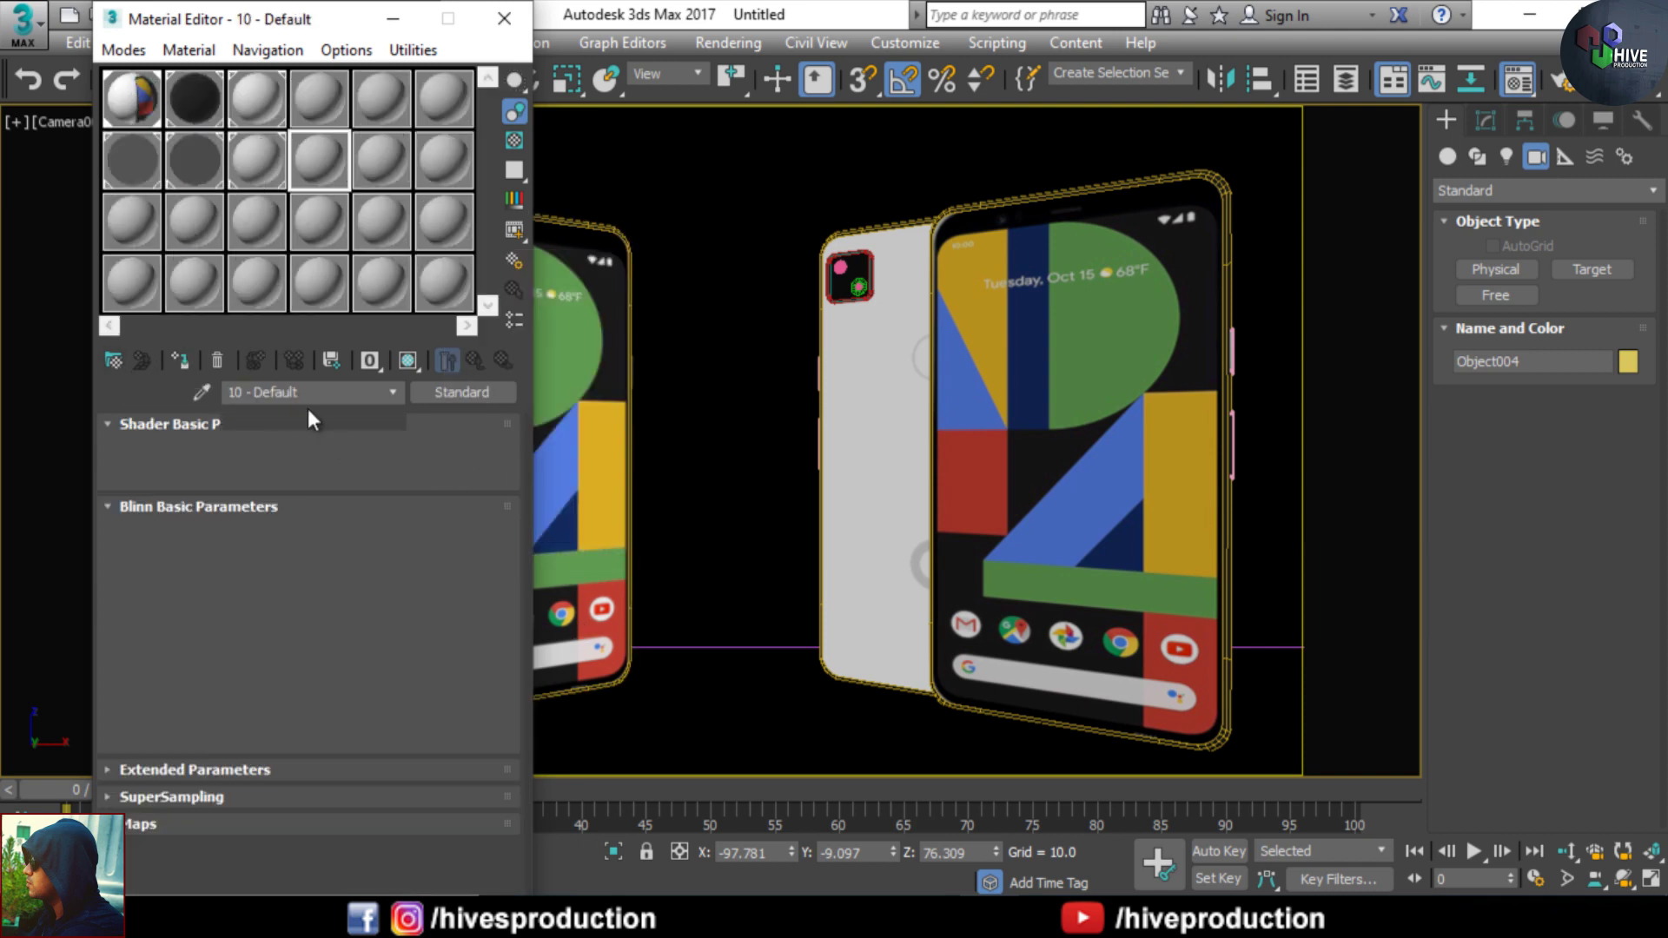
pyautogui.moveTo(307, 395); pyautogui.dragTo(190, 382)
pyautogui.write('black')
# - Replace the black material's diffuse bitmap with Mobile_tex_Black.jpg and assign it to the selected phone body, leaving the group closed
pyautogui.click(288, 452)
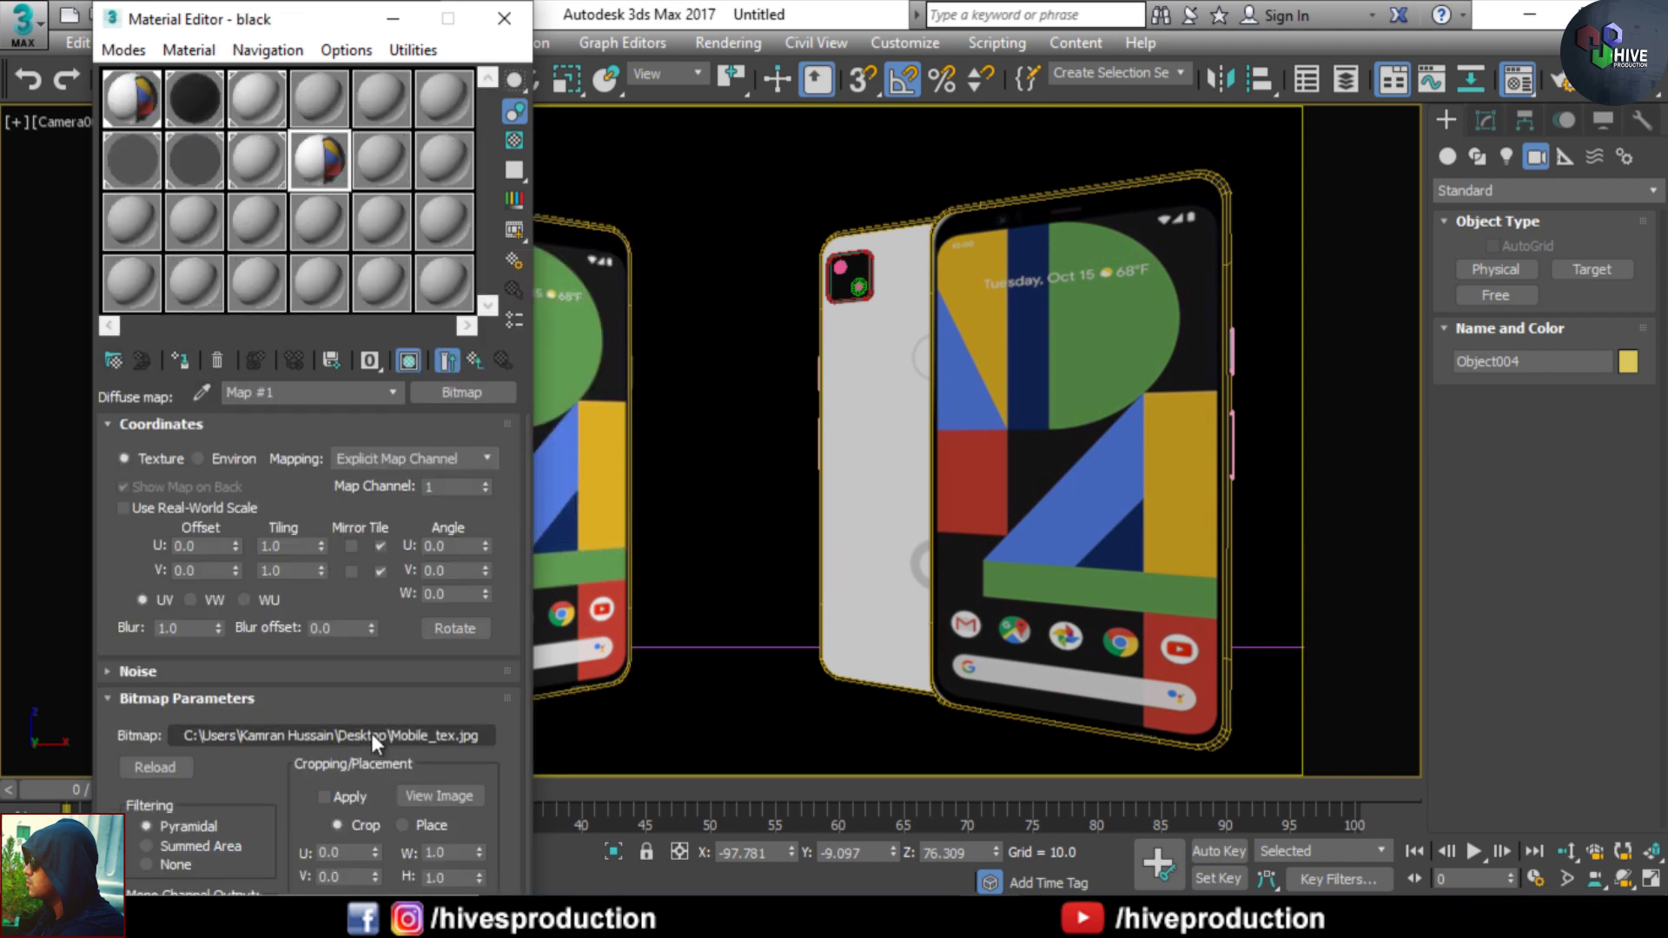
pyautogui.click(372, 733)
pyautogui.click(562, 435)
pyautogui.scroll(-1, 722, 435)
pyautogui.click(580, 446)
pyautogui.doubleClick(580, 446)
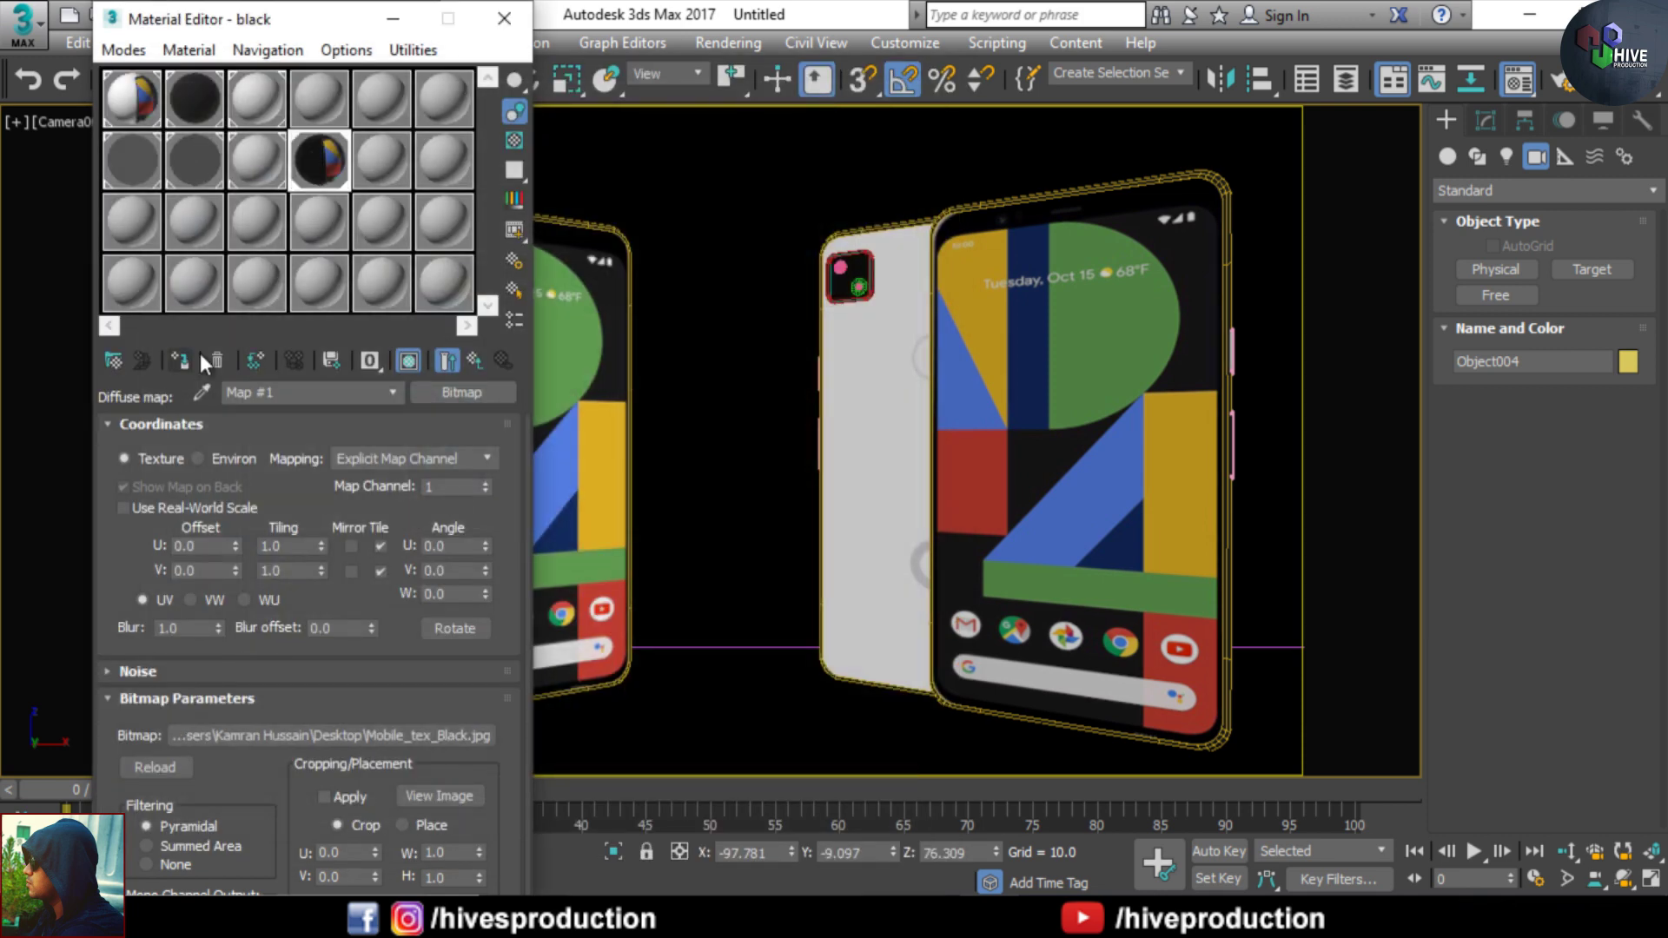
pyautogui.click(512, 20)
pyautogui.click(514, 335)
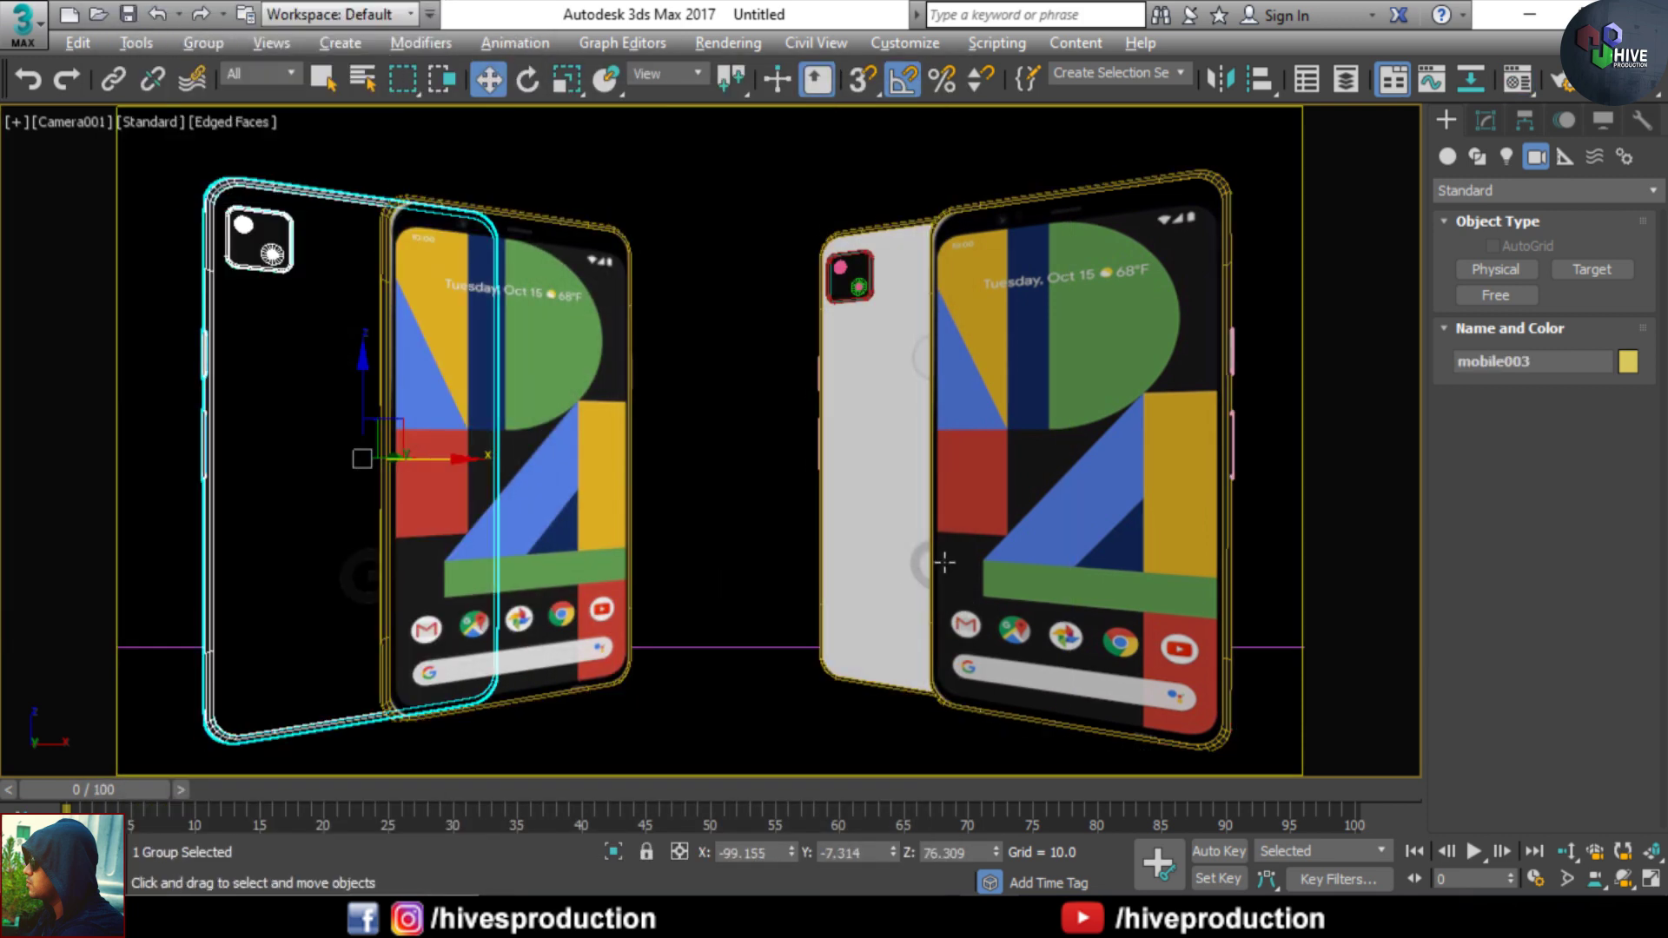
# - Create a plane VRayLight over the phones in the Top view and raise it above the backdrop to Z about 390
pyautogui.hotkey('alt', 'w')
pyautogui.click(1546, 190)
pyautogui.click(1490, 261)
pyautogui.click(1495, 269)
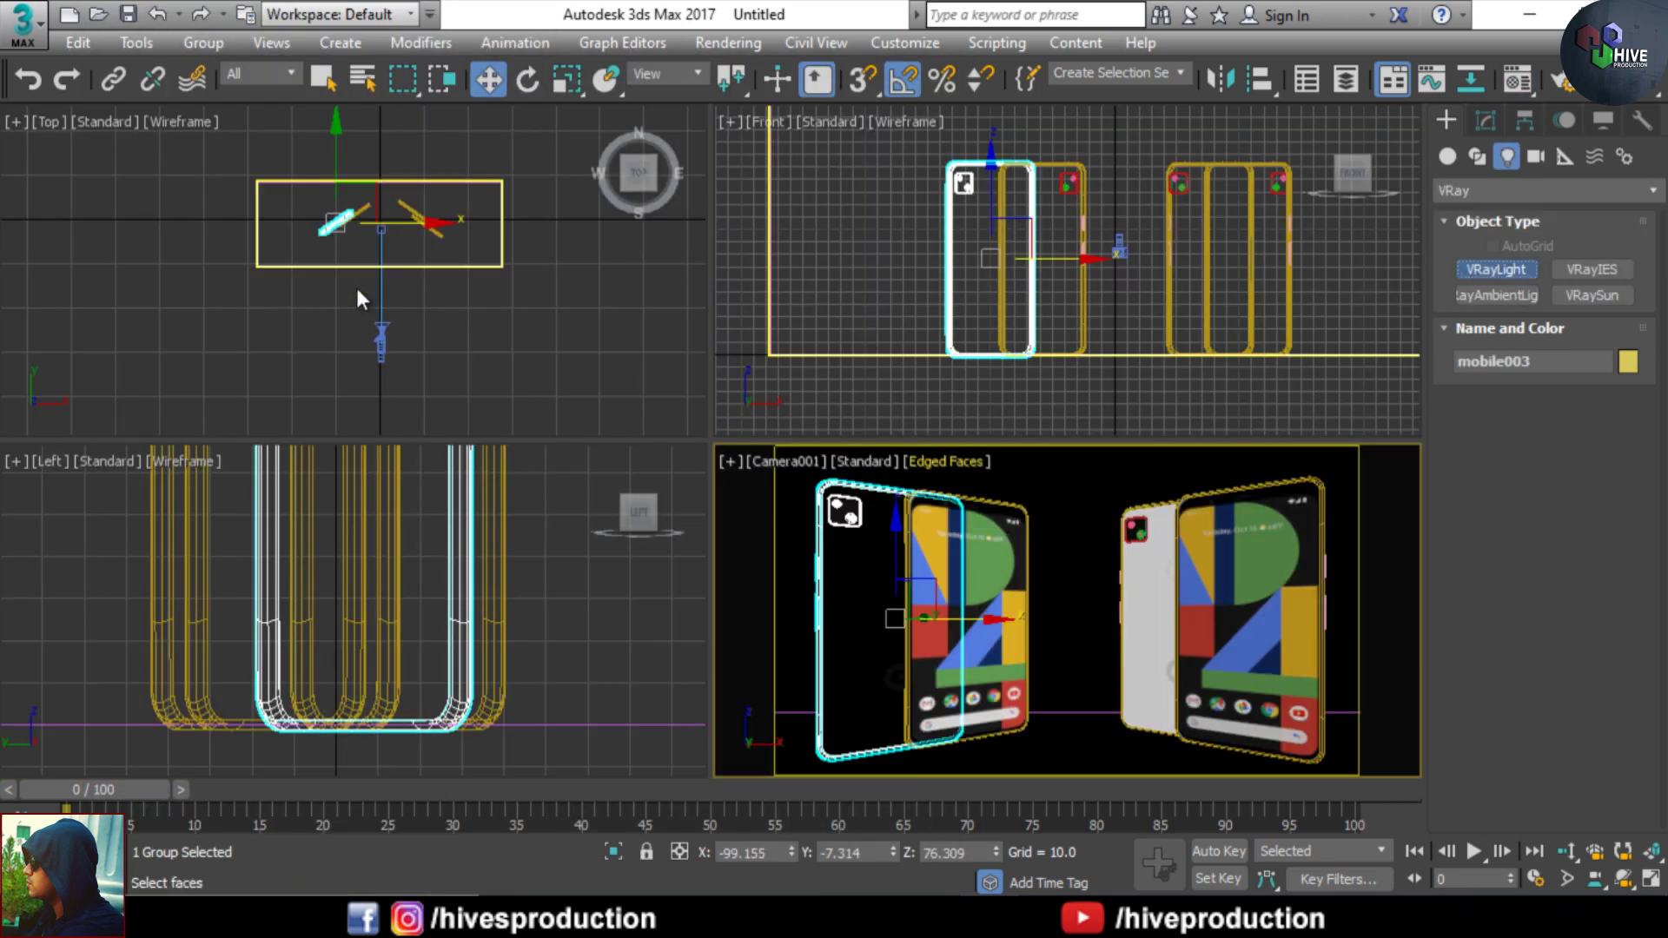
pyautogui.scroll(-2, 360, 292)
pyautogui.moveTo(372, 243); pyautogui.dragTo(425, 265)
pyautogui.press('w')
pyautogui.scroll(-5, 1094, 276)
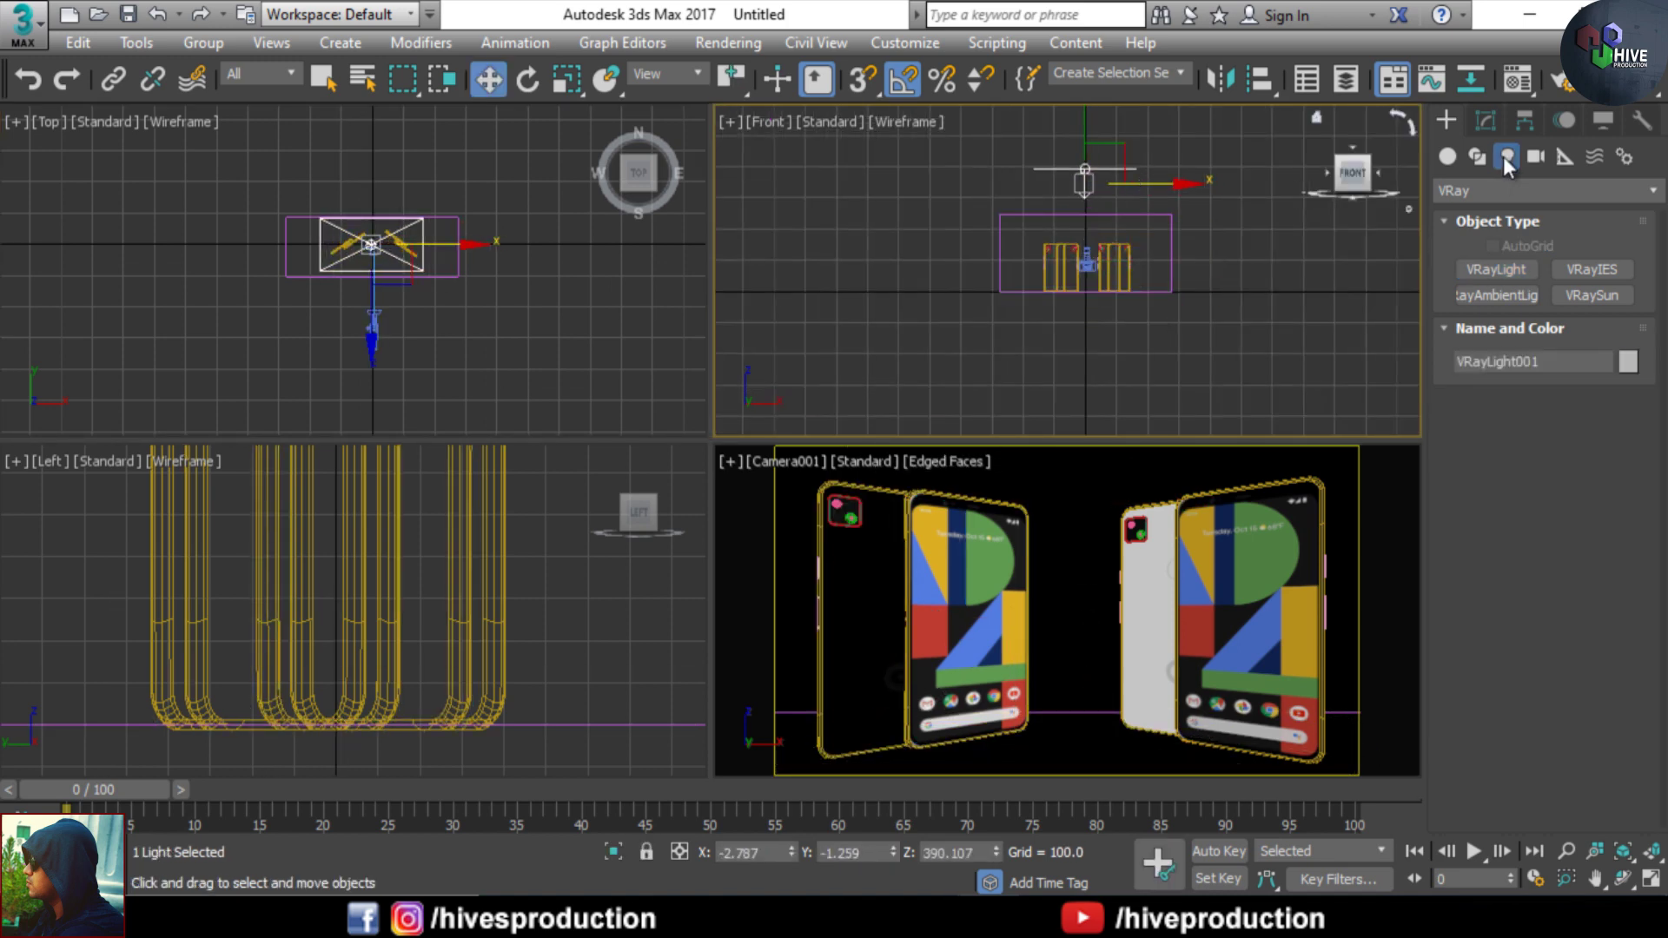
# - Set the VRayLight's multiplier to 10 and pick its light colour
pyautogui.click(1485, 120)
pyautogui.click(1593, 660)
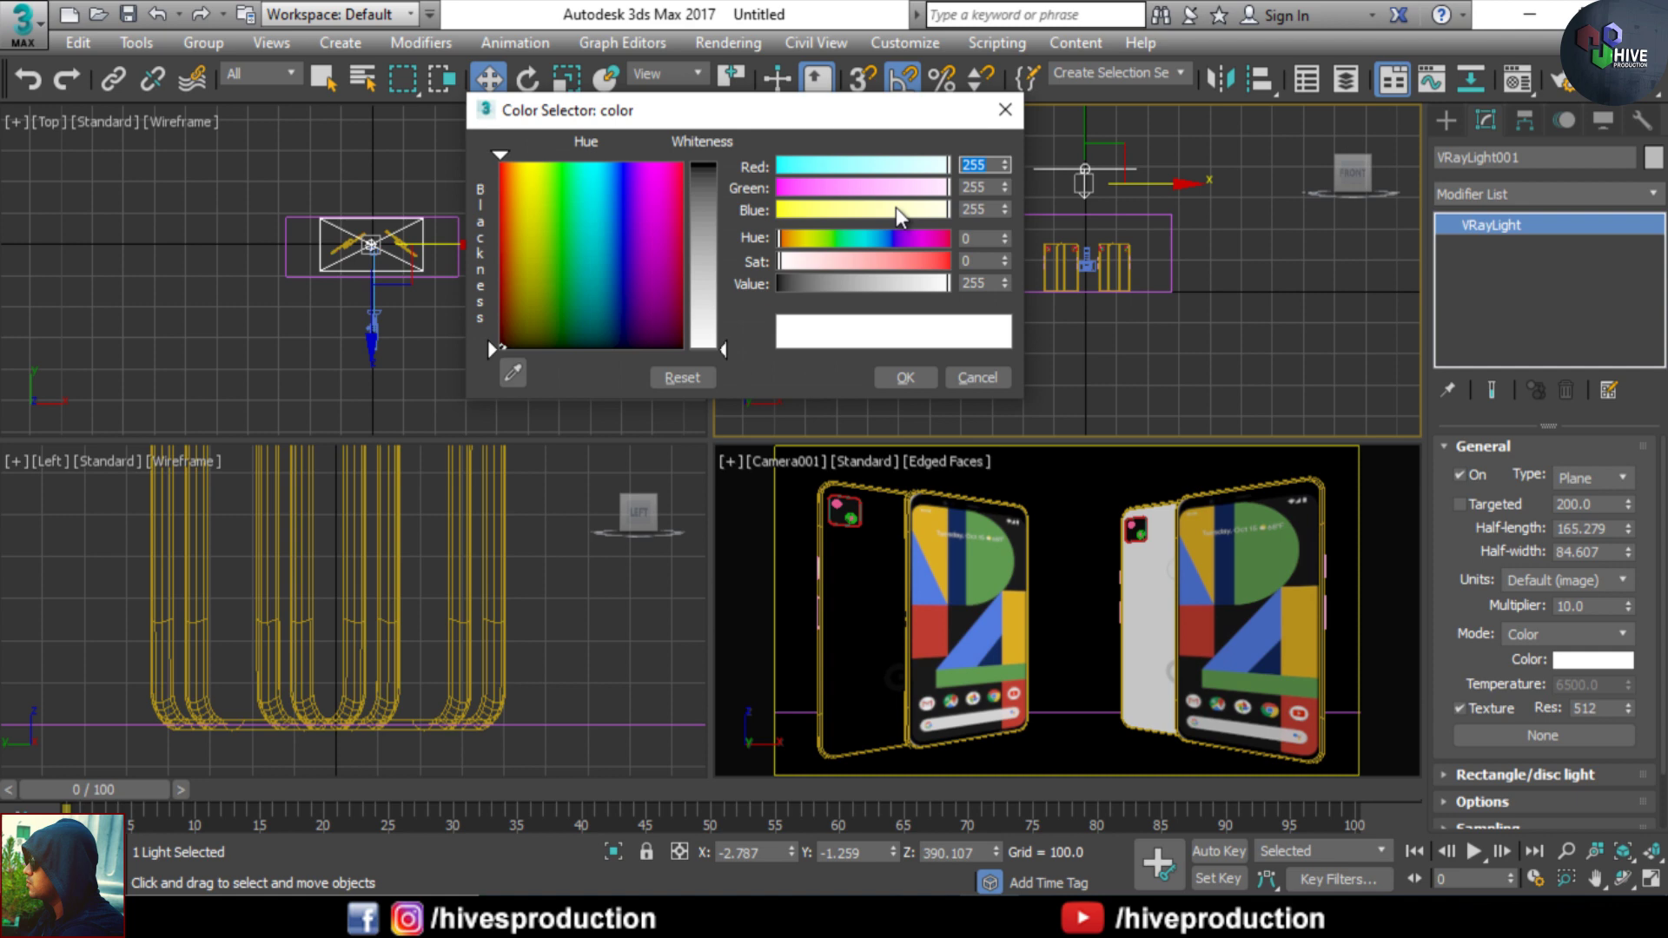
pyautogui.click(898, 375)
# - Select the backdrop, pick an empty material slot and change its material type to VRayMtl
pyautogui.click(1067, 641)
pyautogui.press('m')
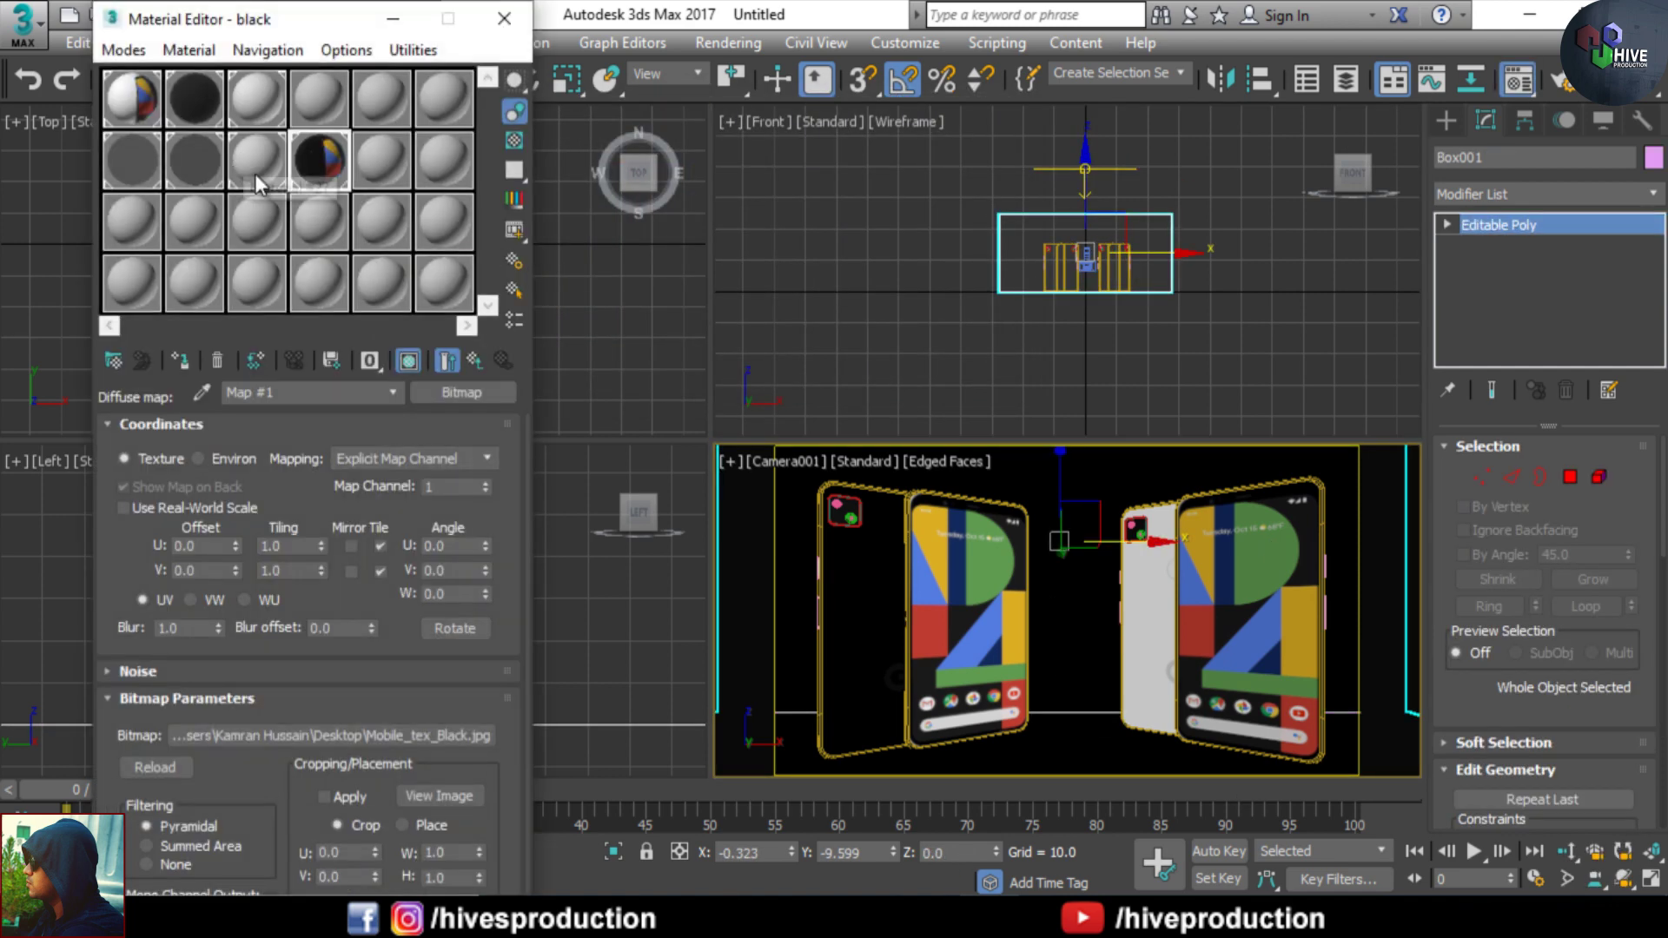
pyautogui.click(134, 221)
pyautogui.click(113, 359)
pyautogui.doubleClick(622, 741)
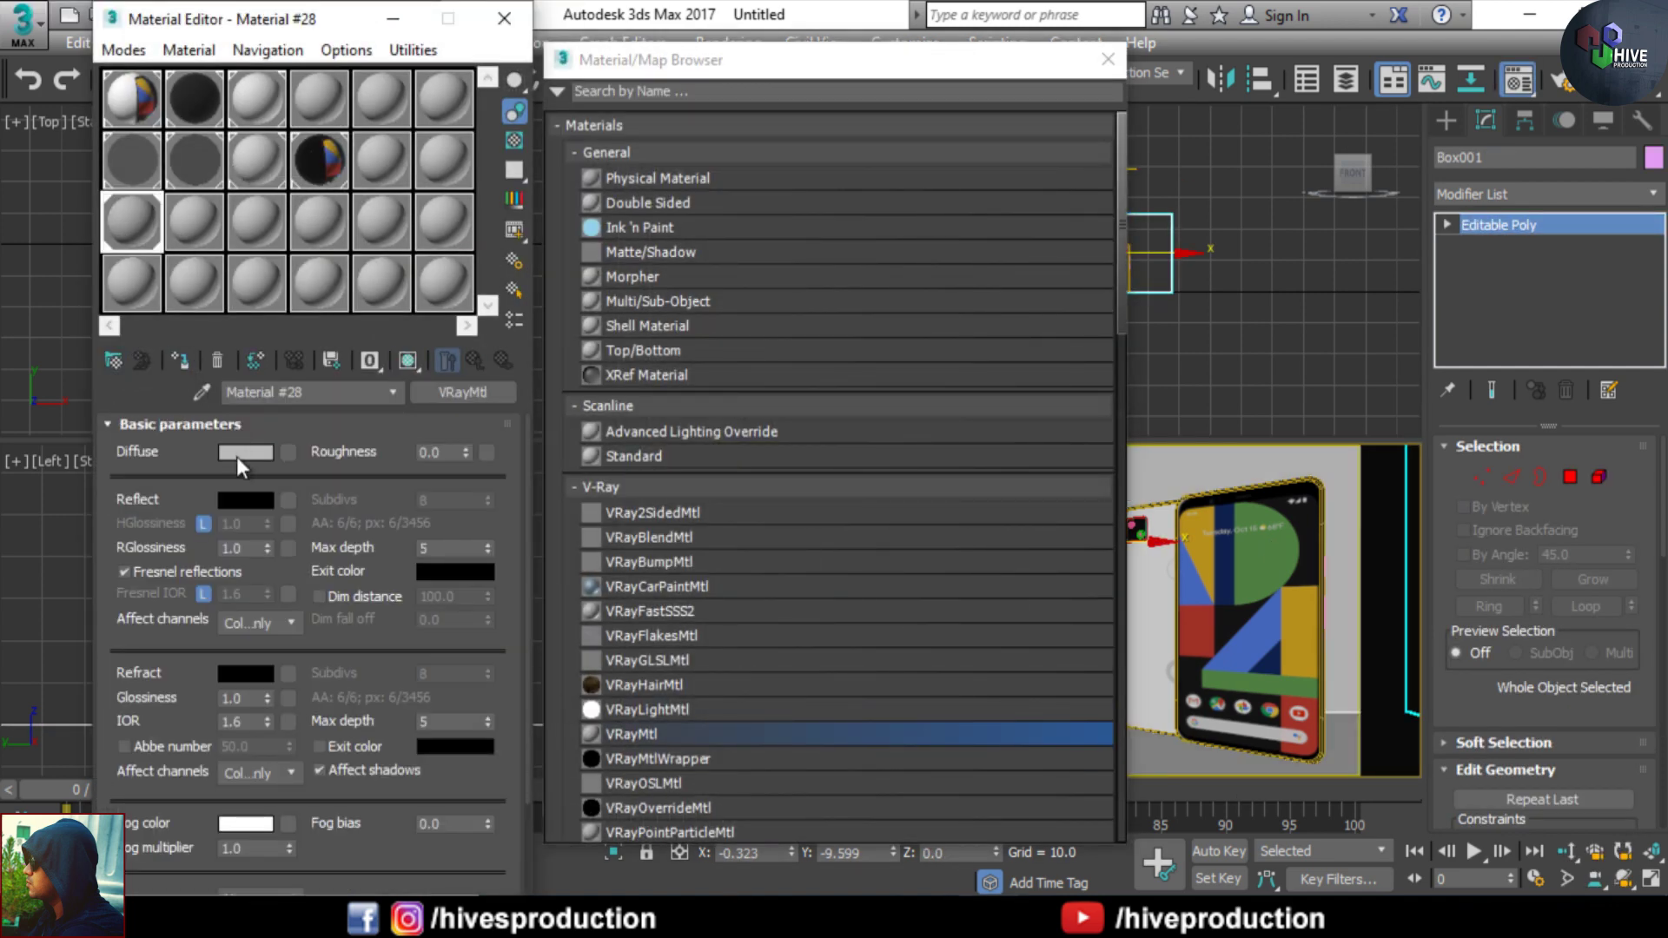
# - Set the backdrop material's diffuse colour to dark grey, leaving the material and map windows closed
pyautogui.click(239, 455)
pyautogui.moveTo(725, 255); pyautogui.dragTo(726, 181)
pyautogui.click(918, 376)
pyautogui.click(1108, 59)
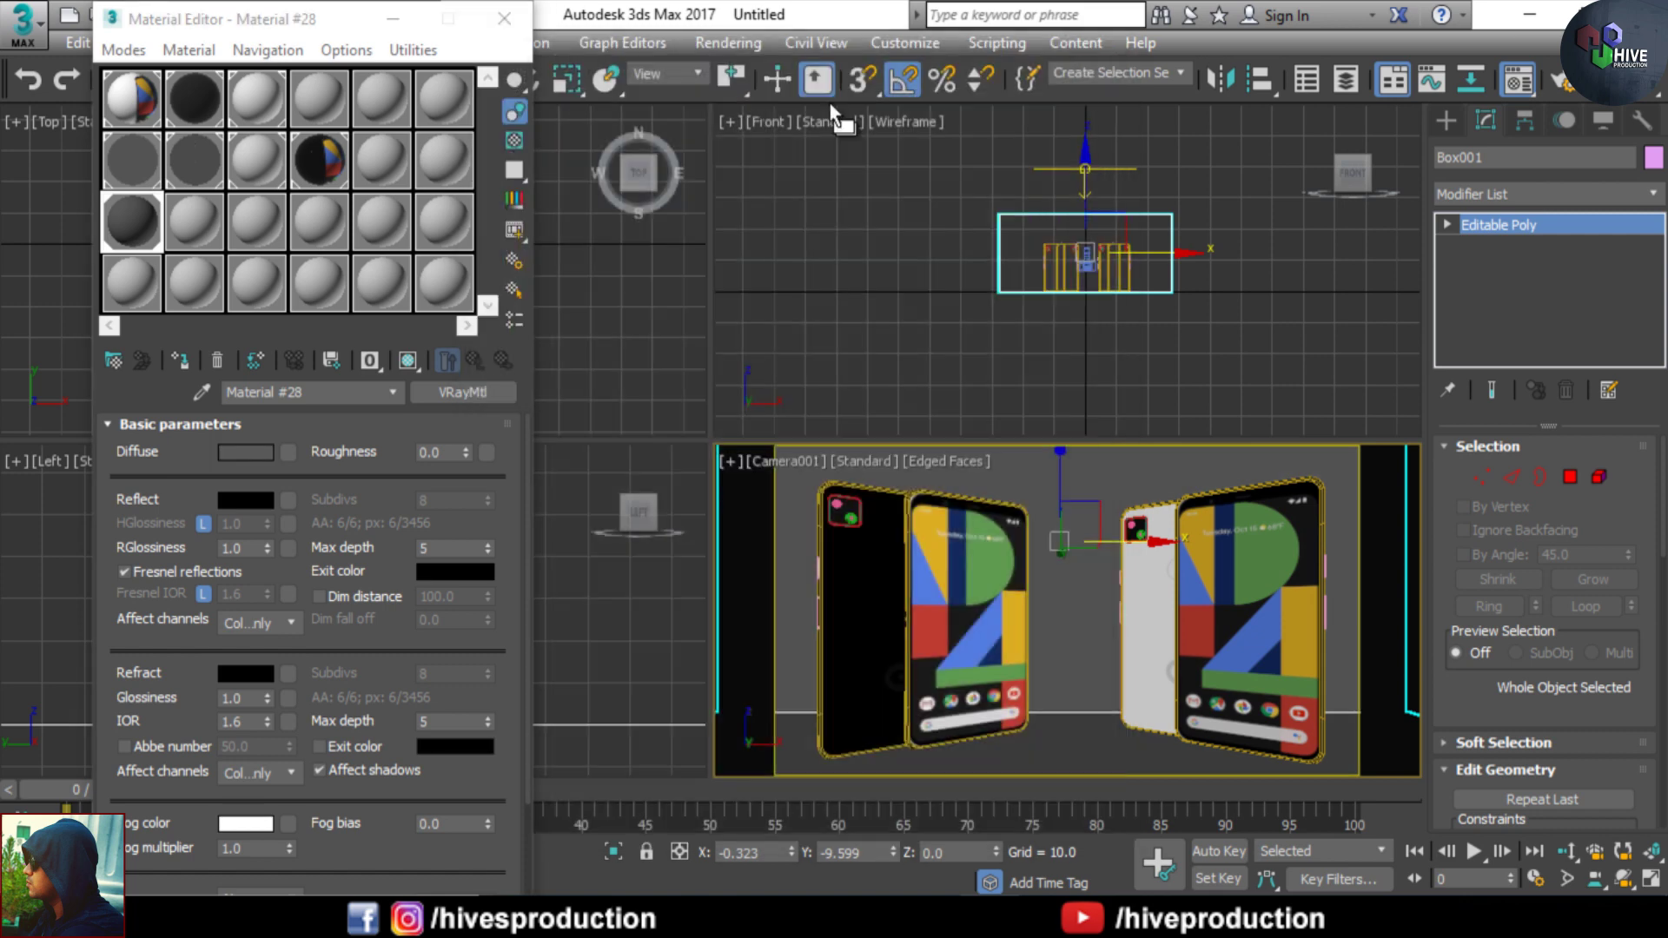
pyautogui.click(506, 20)
# - Chamfer the backdrop's edge where the floor meets the back wall to form a rounded bend
pyautogui.click(1513, 477)
pyautogui.click(1072, 713)
pyautogui.scroll(-4, 1622, 608)
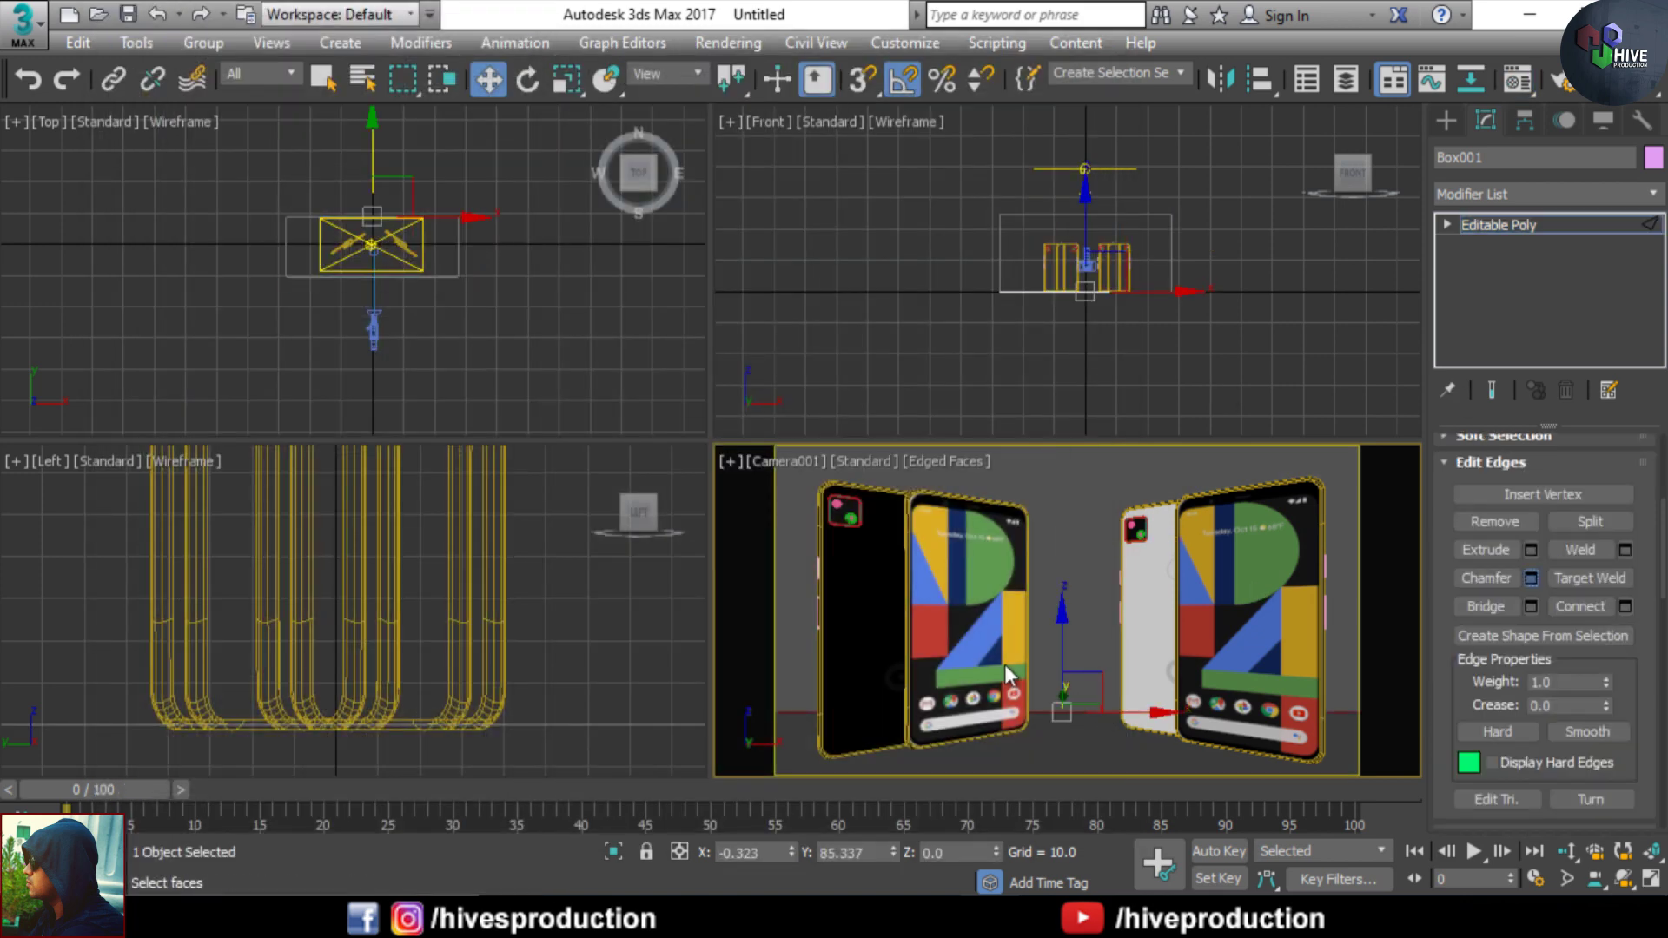
pyautogui.moveTo(1086, 618); pyautogui.dragTo(1086, 607)
pyautogui.click(1080, 763)
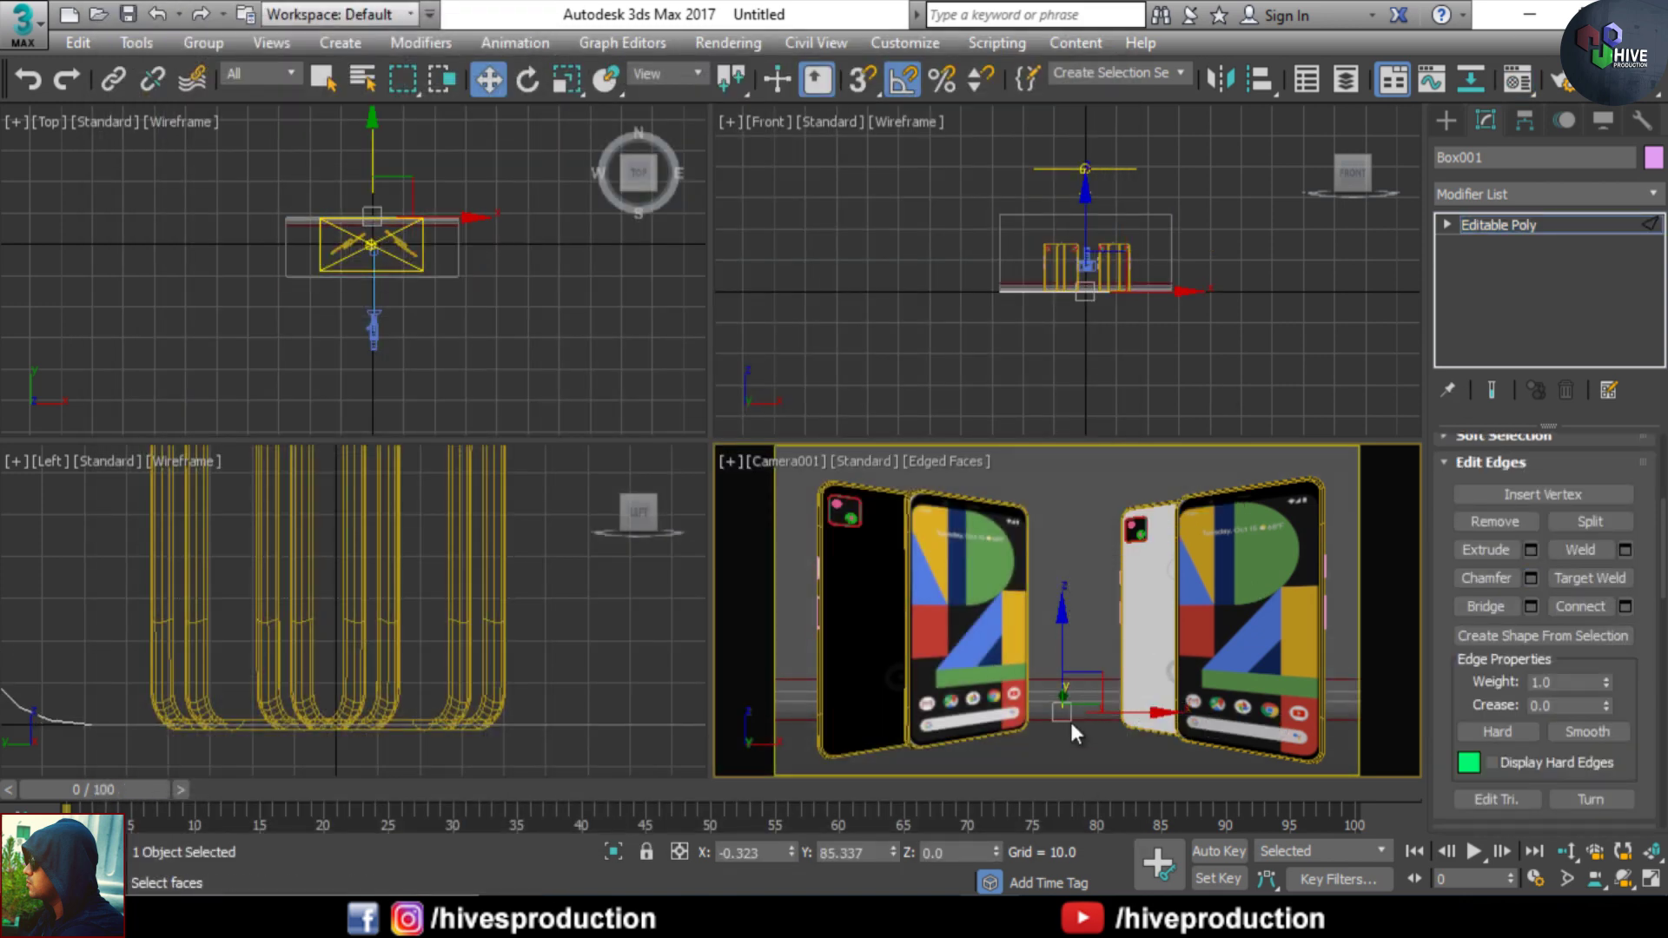
# - Connect the ring of lengthwise backdrop edges with 2 segments and a pinch of 53
pyautogui.click(1561, 469)
pyautogui.scroll(7, 1520, 553)
pyautogui.click(1501, 558)
pyautogui.scroll(-4, 1596, 678)
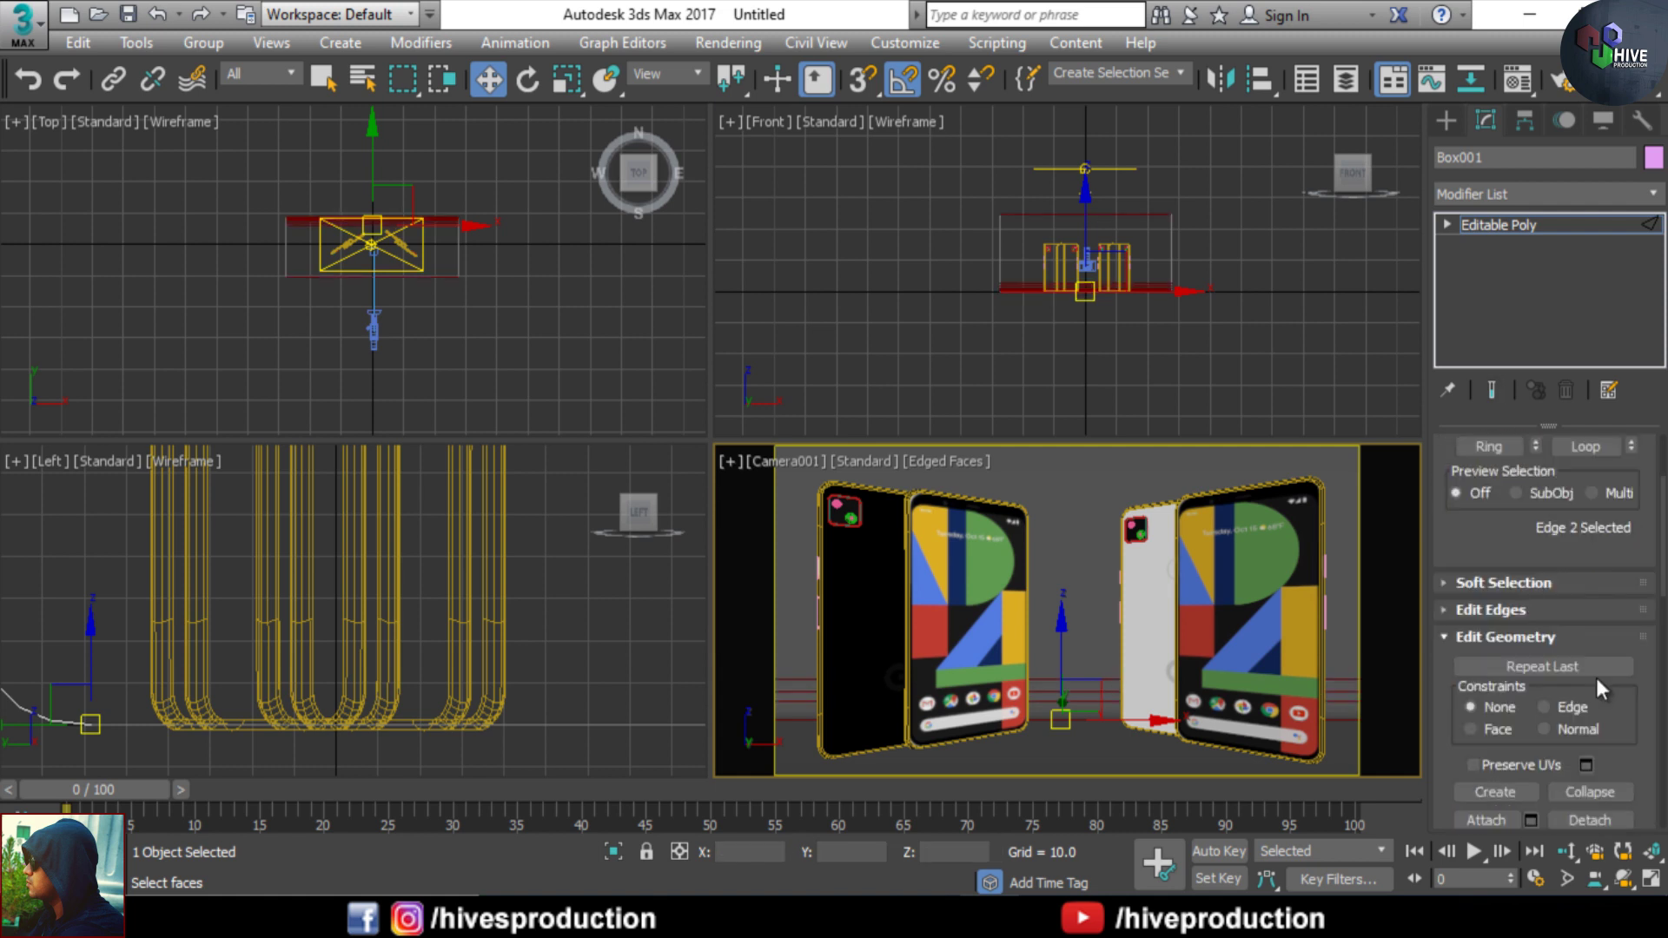
pyautogui.click(1559, 544)
pyautogui.scroll(-5, 1559, 544)
pyautogui.scroll(5, 1559, 544)
pyautogui.click(1536, 541)
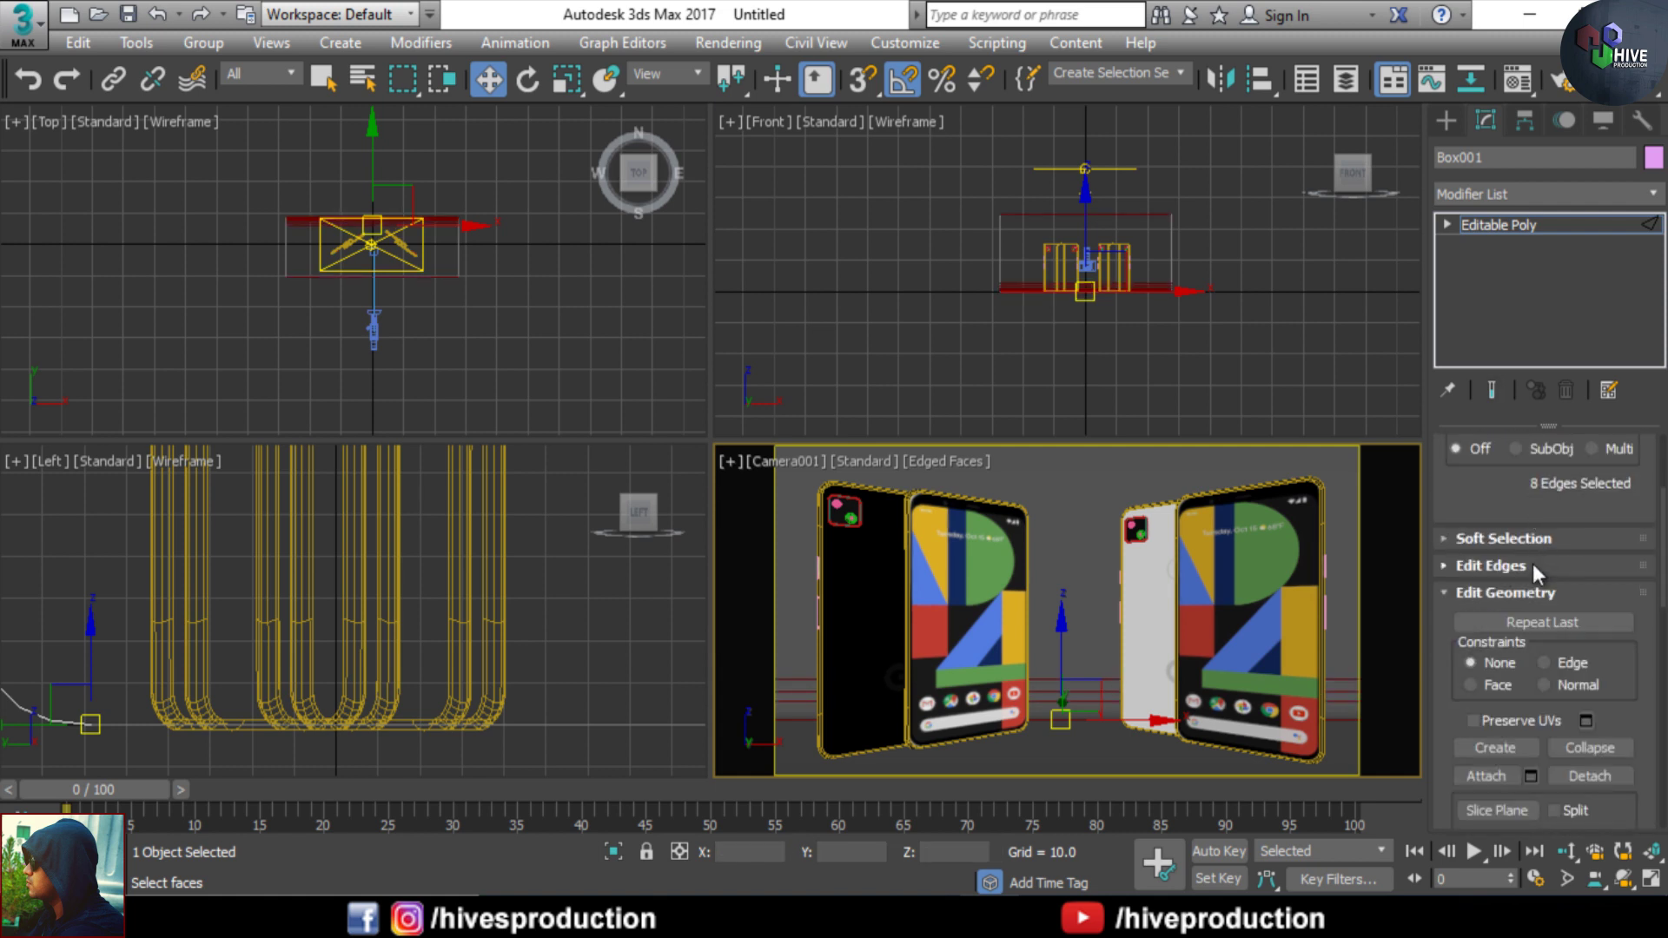
pyautogui.click(1529, 569)
pyautogui.scroll(-3, 1529, 571)
pyautogui.click(1625, 603)
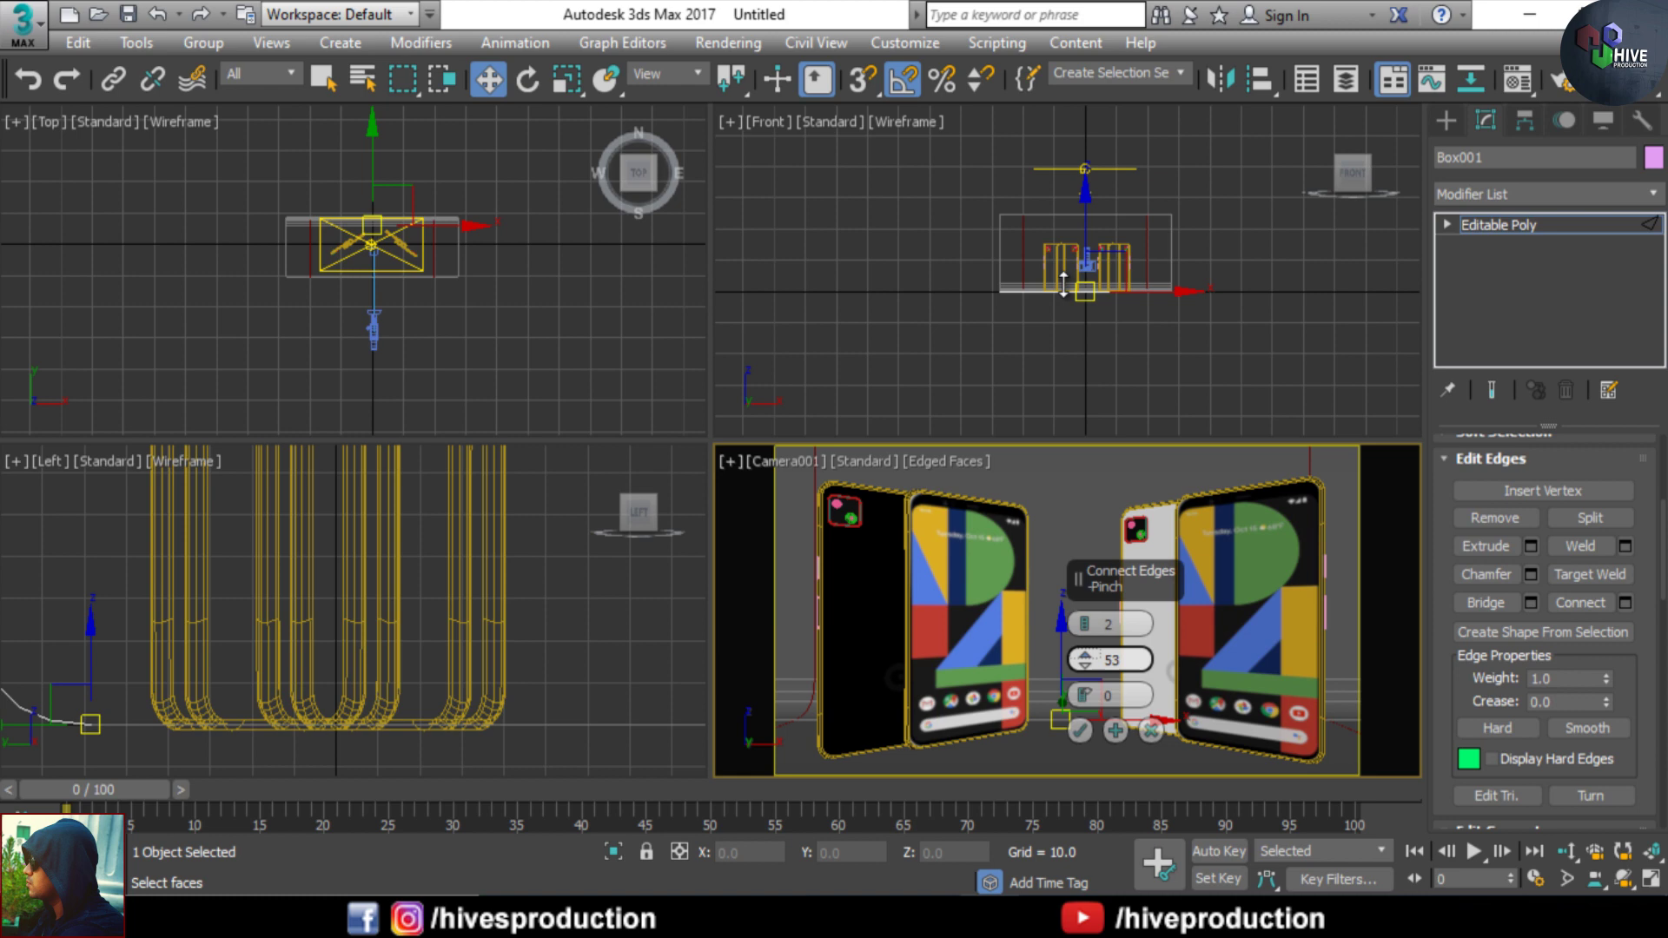
pyautogui.click(1077, 728)
# - Add a MeshSmooth modifier with 2 iterations to the backdrop and render the camera view
pyautogui.click(1540, 192)
pyautogui.scroll(-5, 1533, 260)
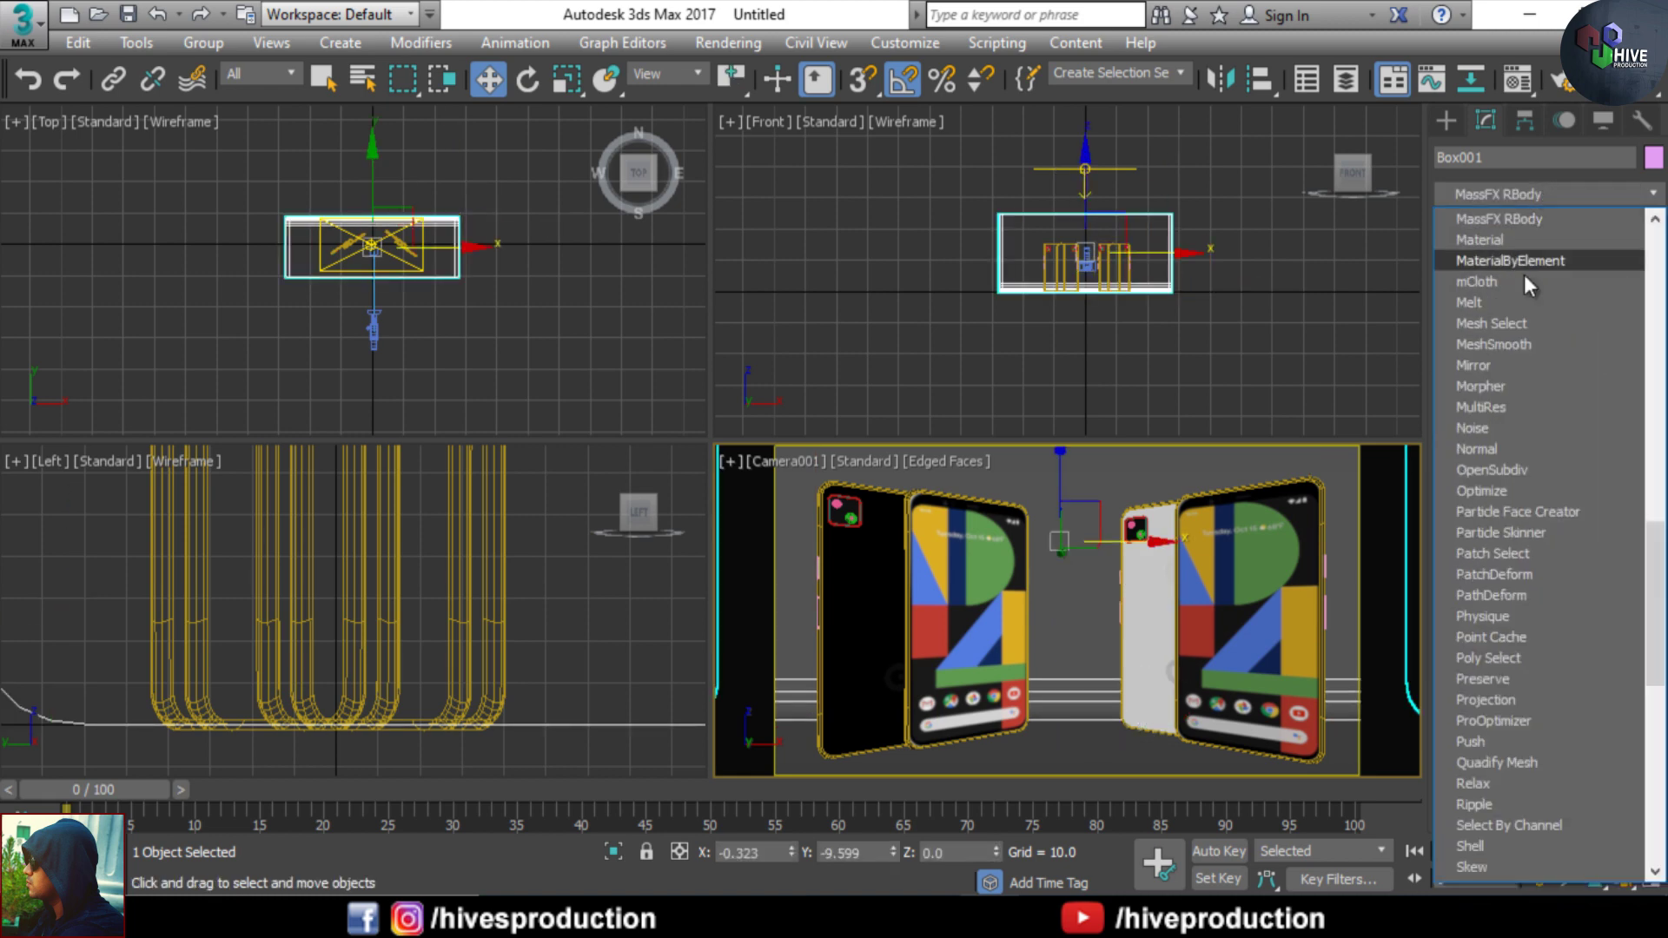
pyautogui.click(1524, 274)
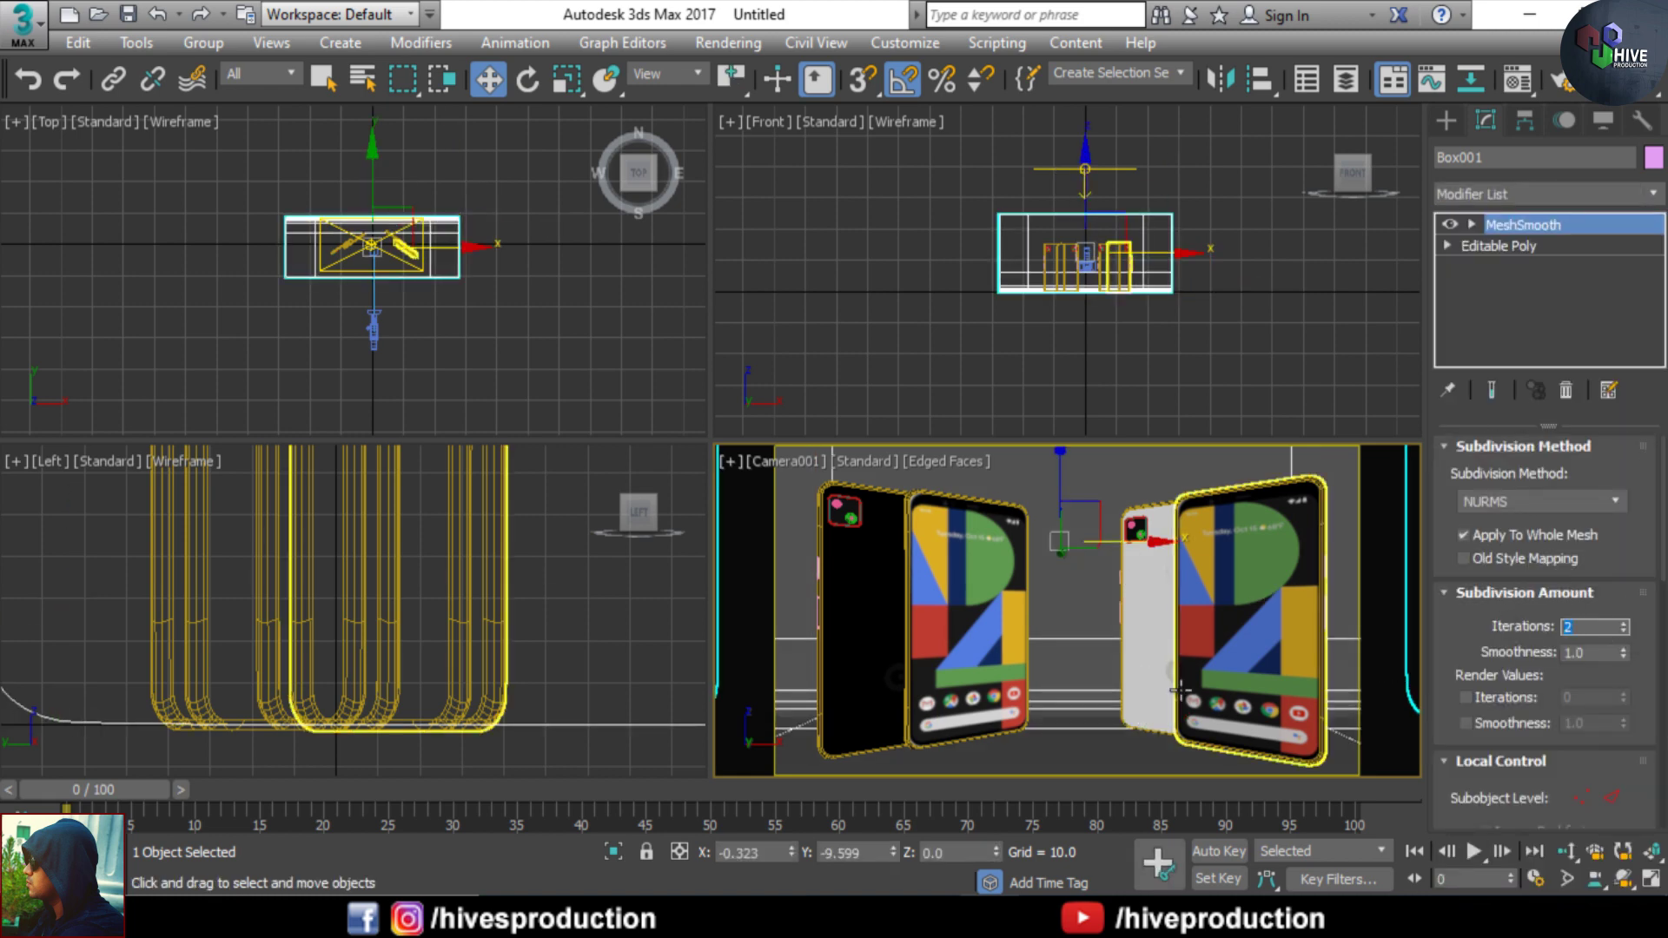
pyautogui.hotkey('shift', 'q')
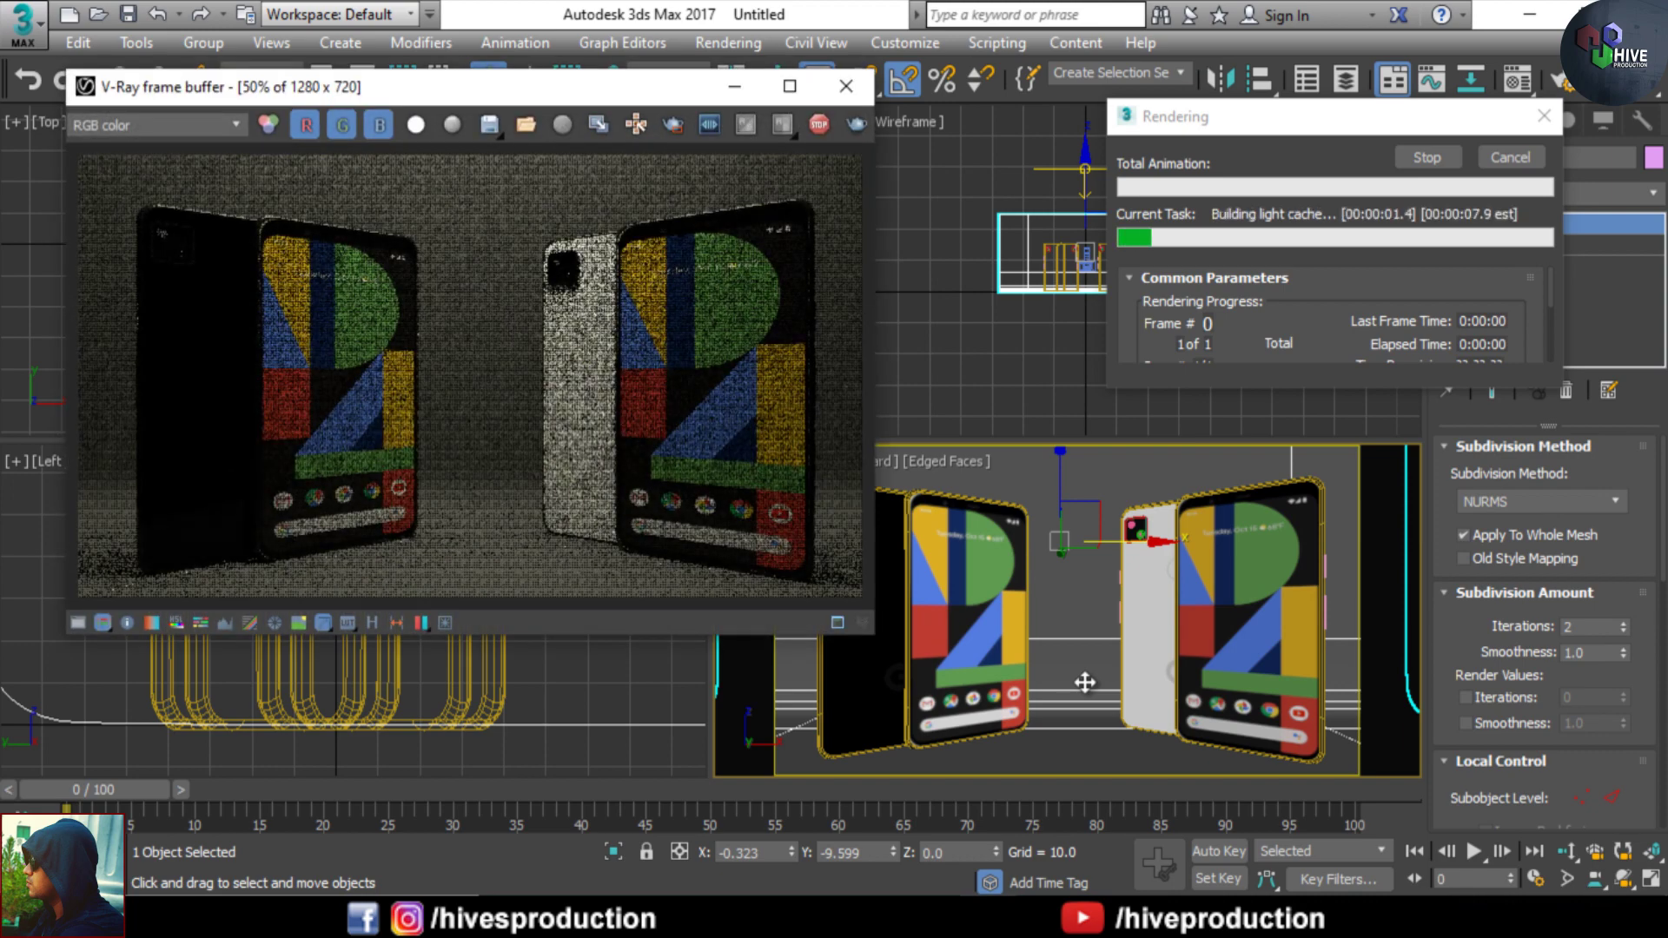